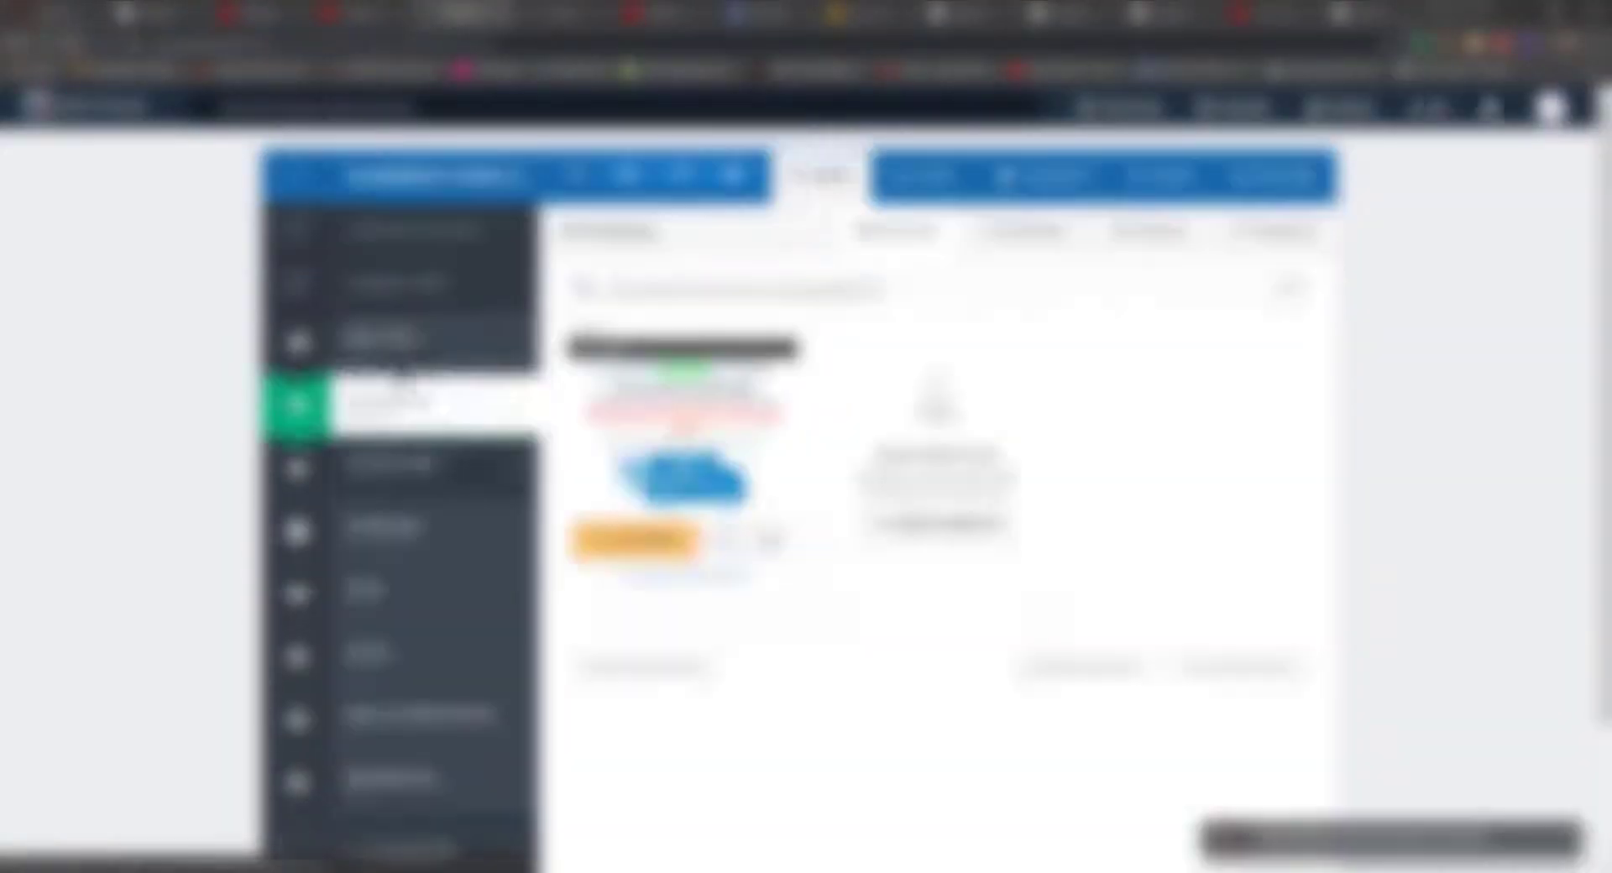
- Open the priority-shipping upsell step's page in the editor and look over it
left_click(306, 334)
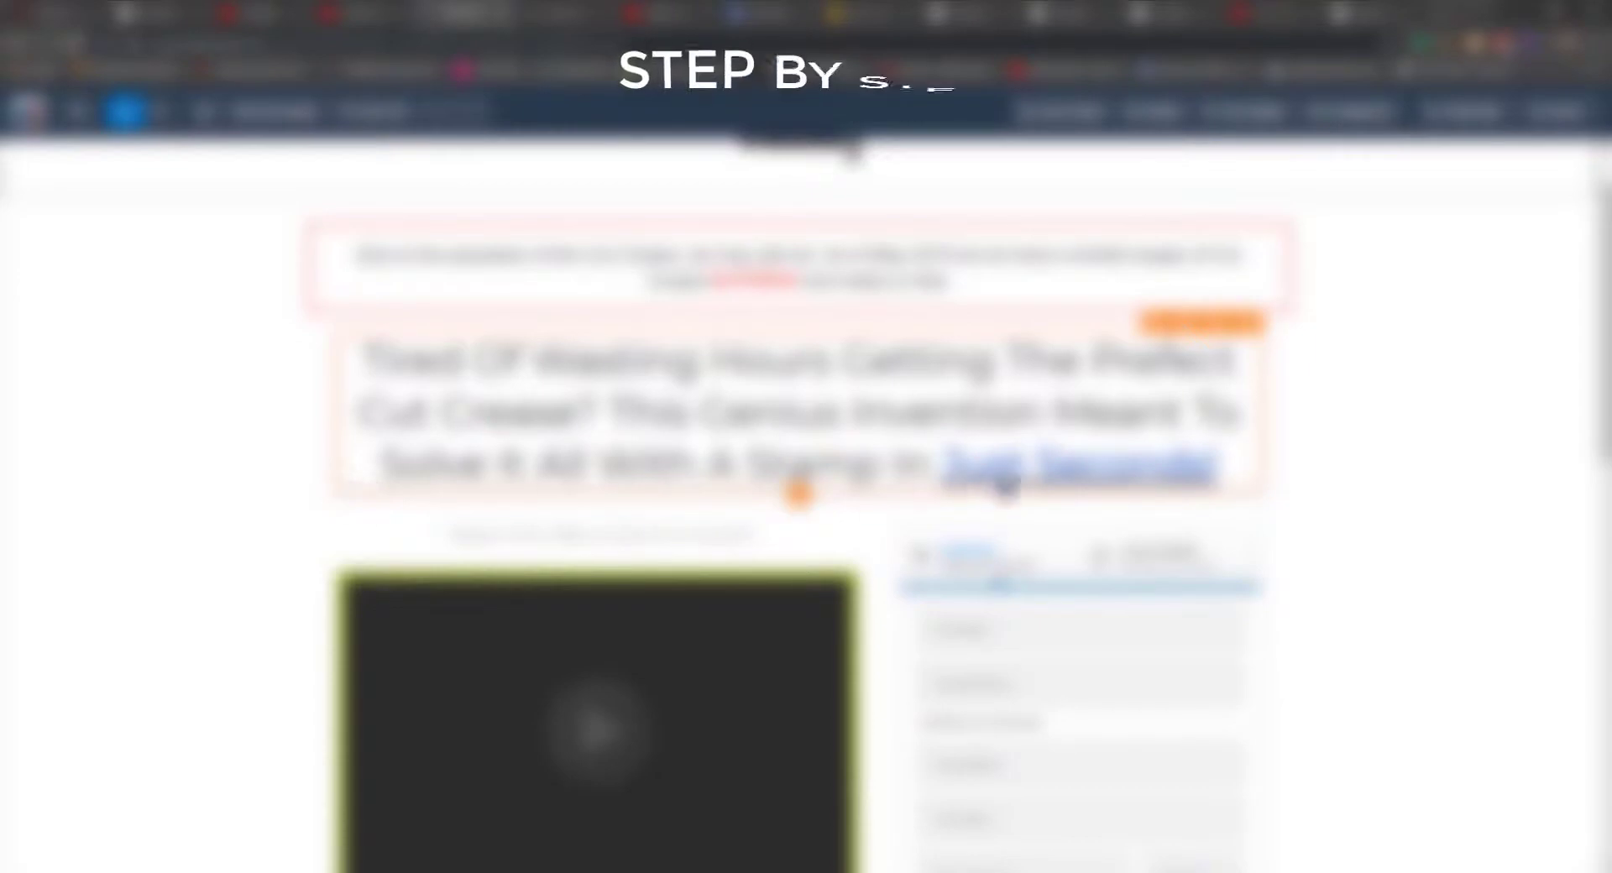
scroll(879, 445, "down", 5)
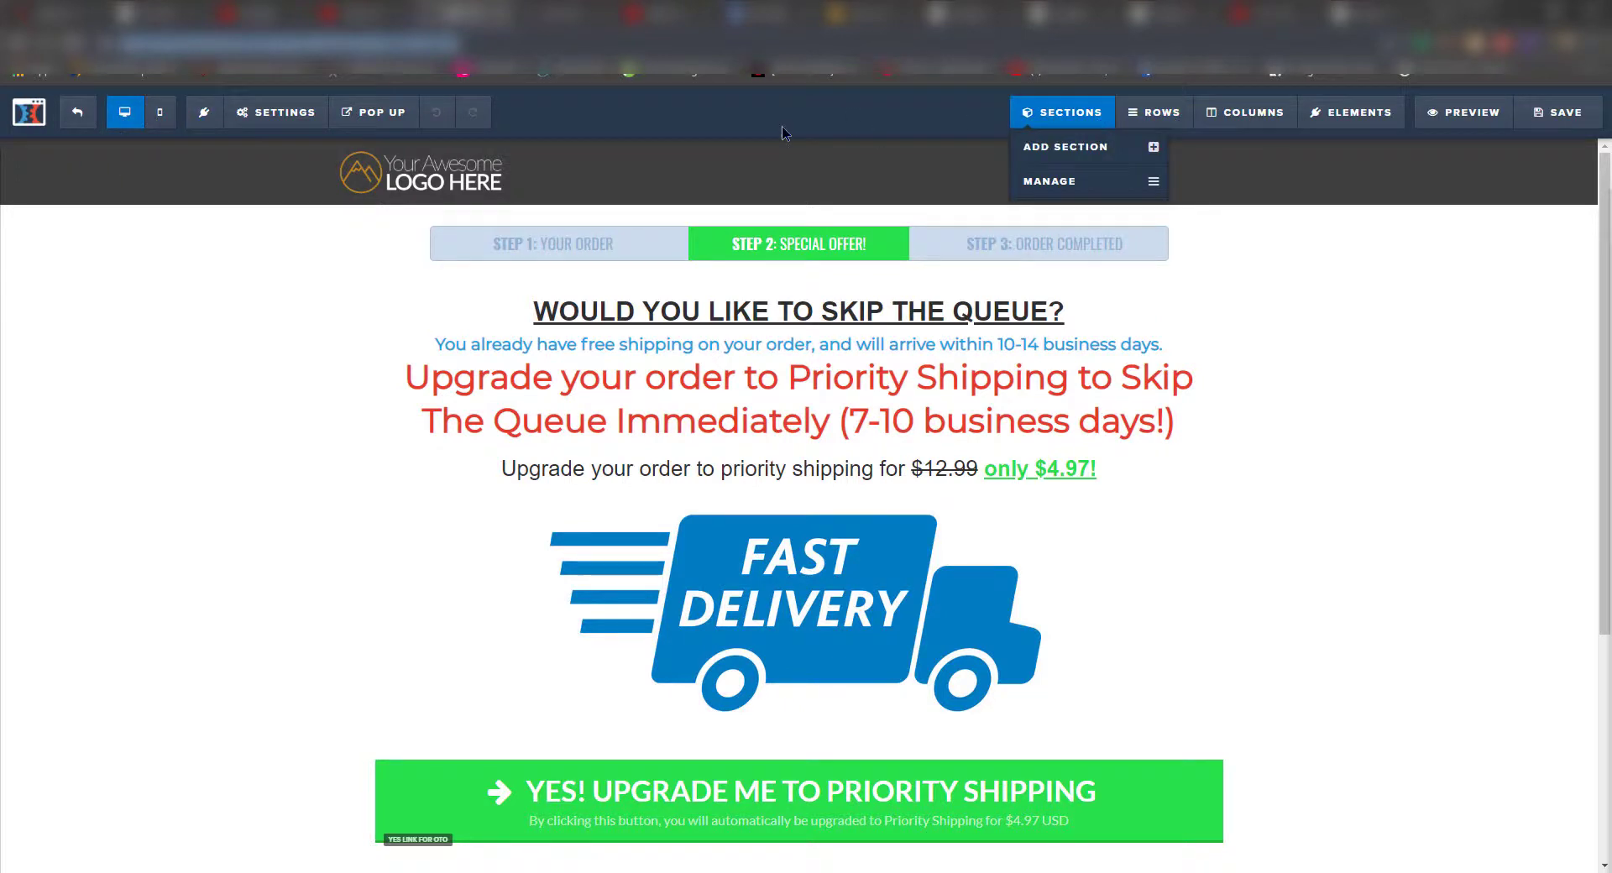
- Leave the editor and open the funnel's Order Page in the page builder
mouse_move(360, 122)
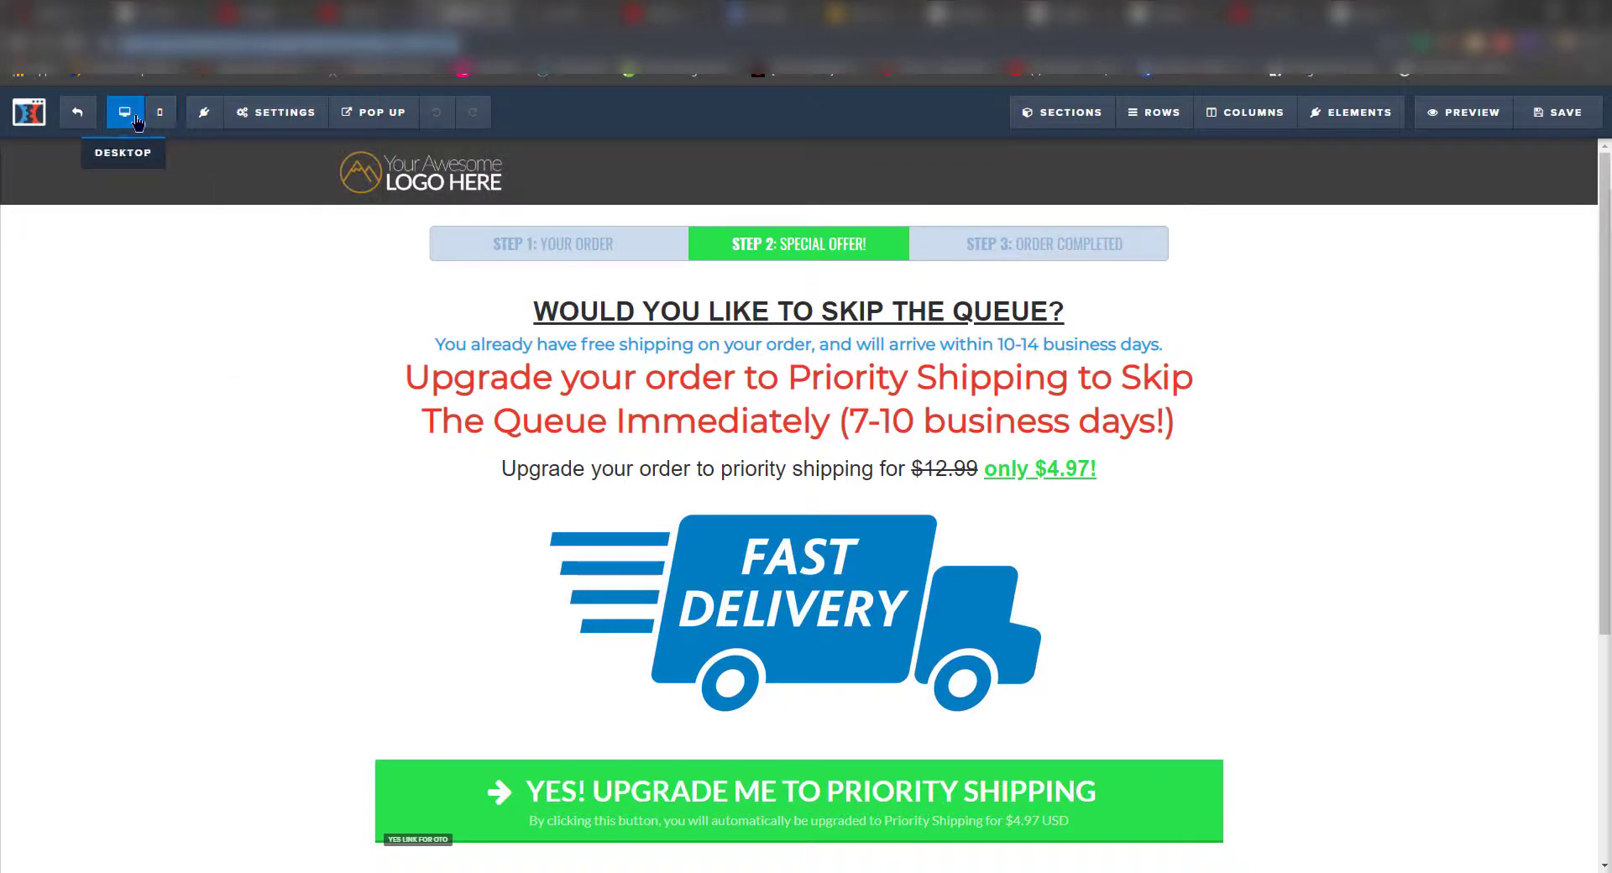
left_click(79, 114)
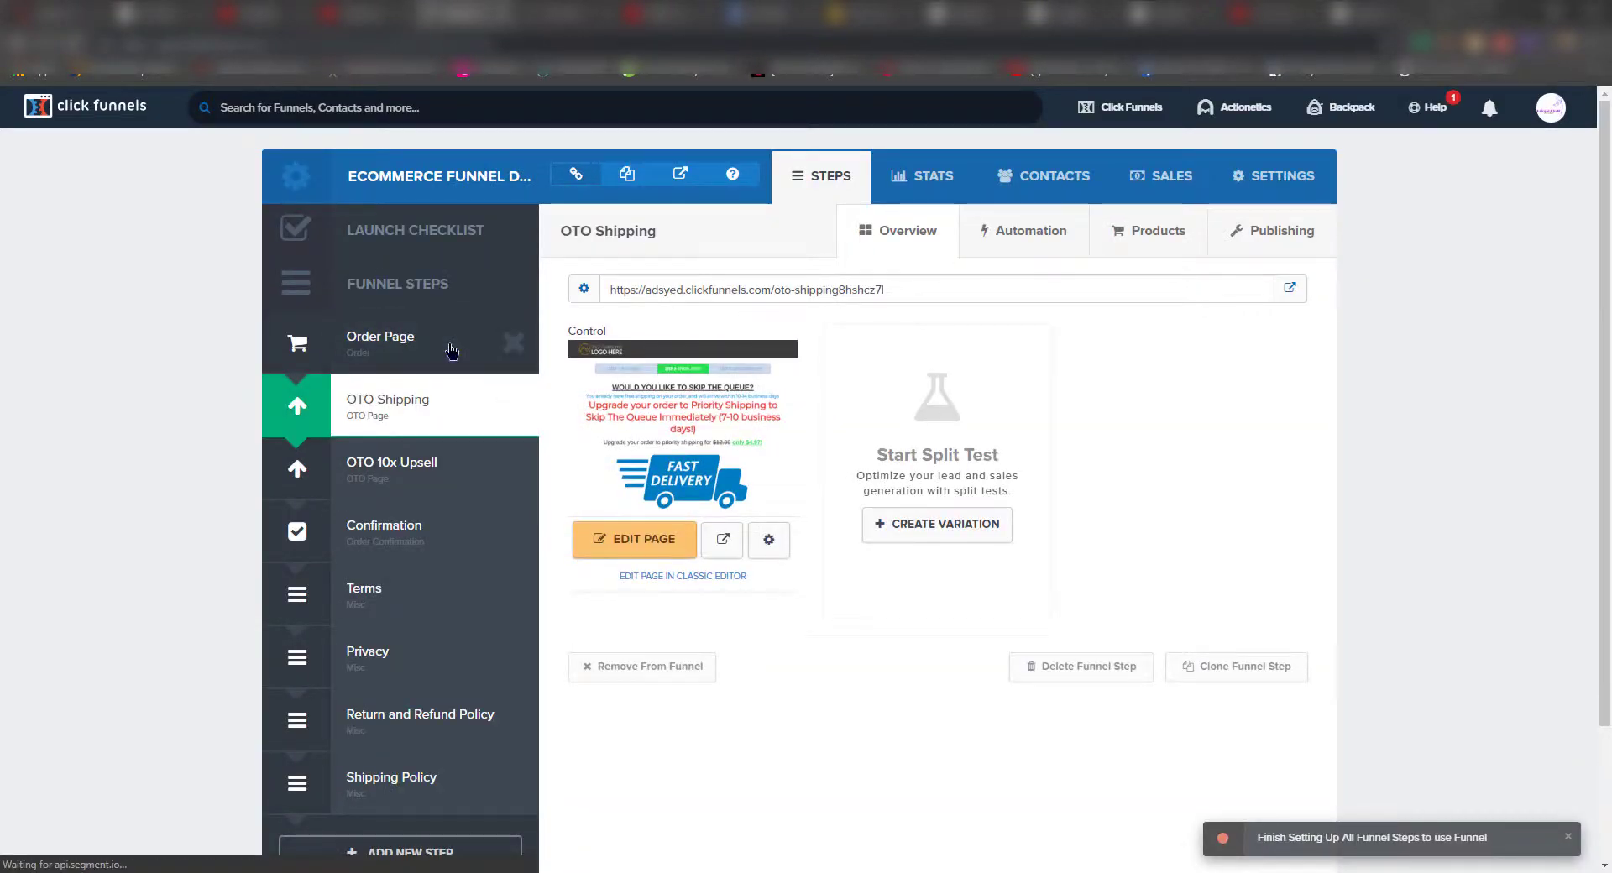
left_click(439, 354)
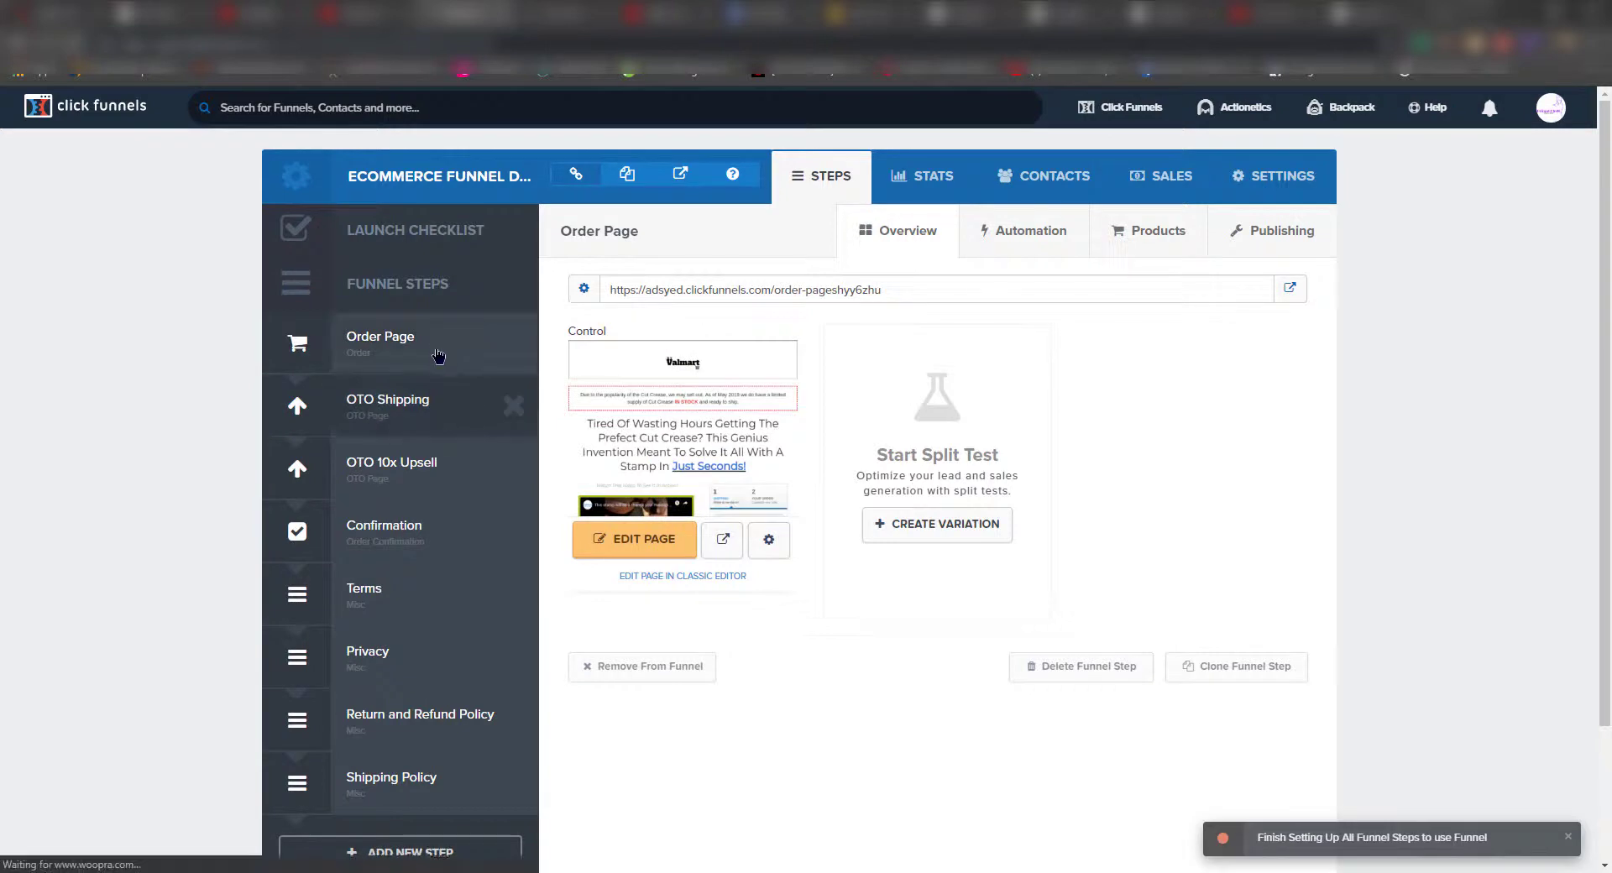
left_click(652, 532)
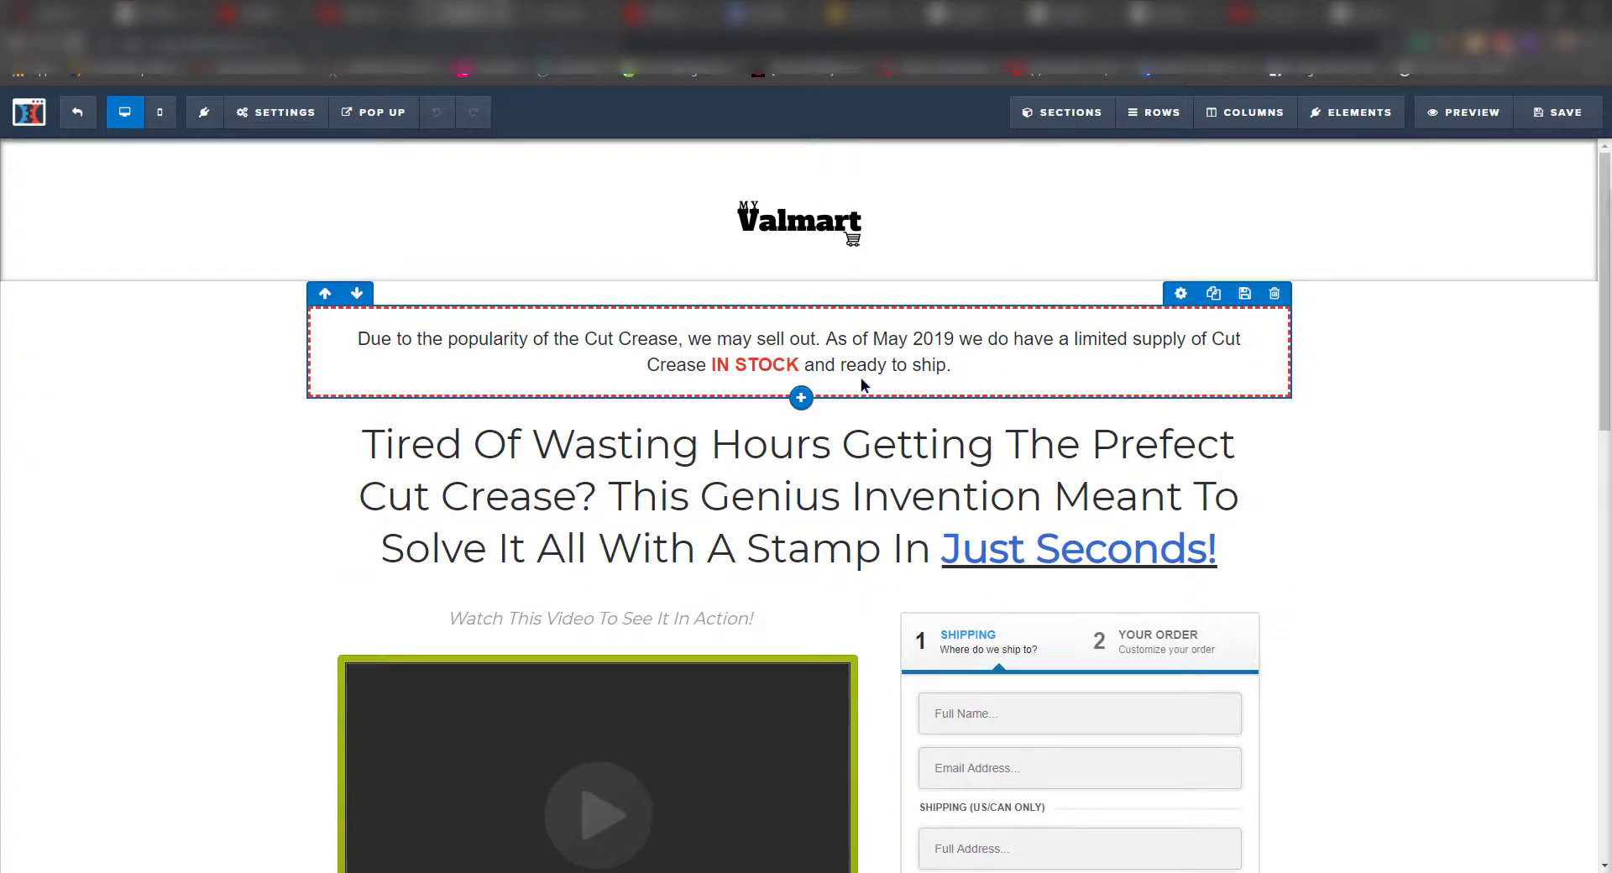
- Scroll up and down through the Order Page to review its layout
scroll(544, 412, "down", 1)
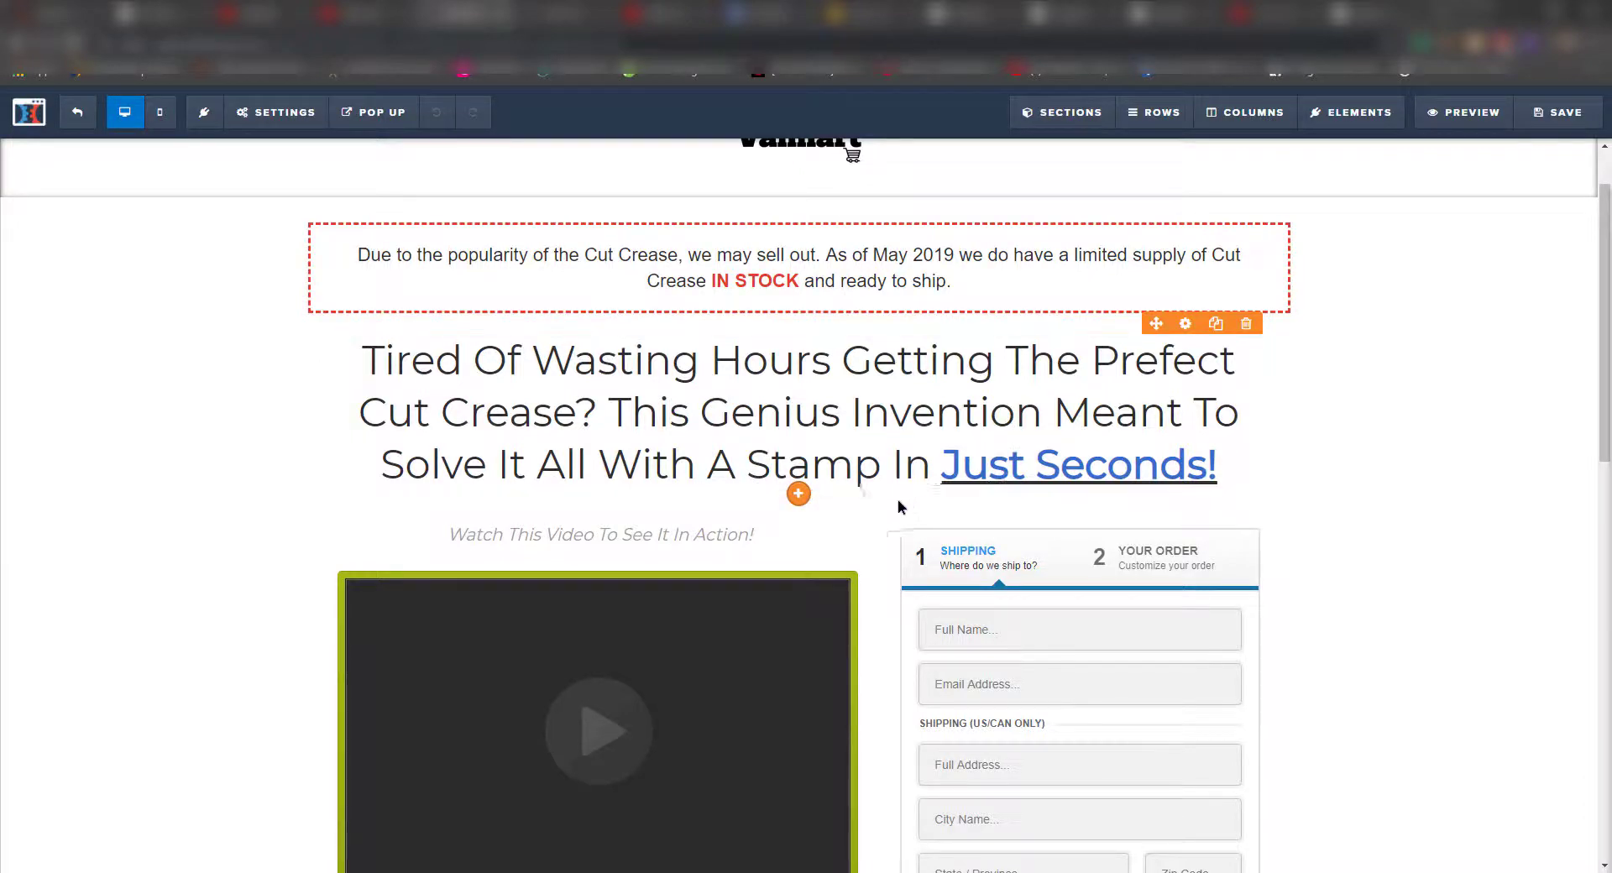
scroll(840, 504, "down", 4)
scroll(814, 502, "up", 1)
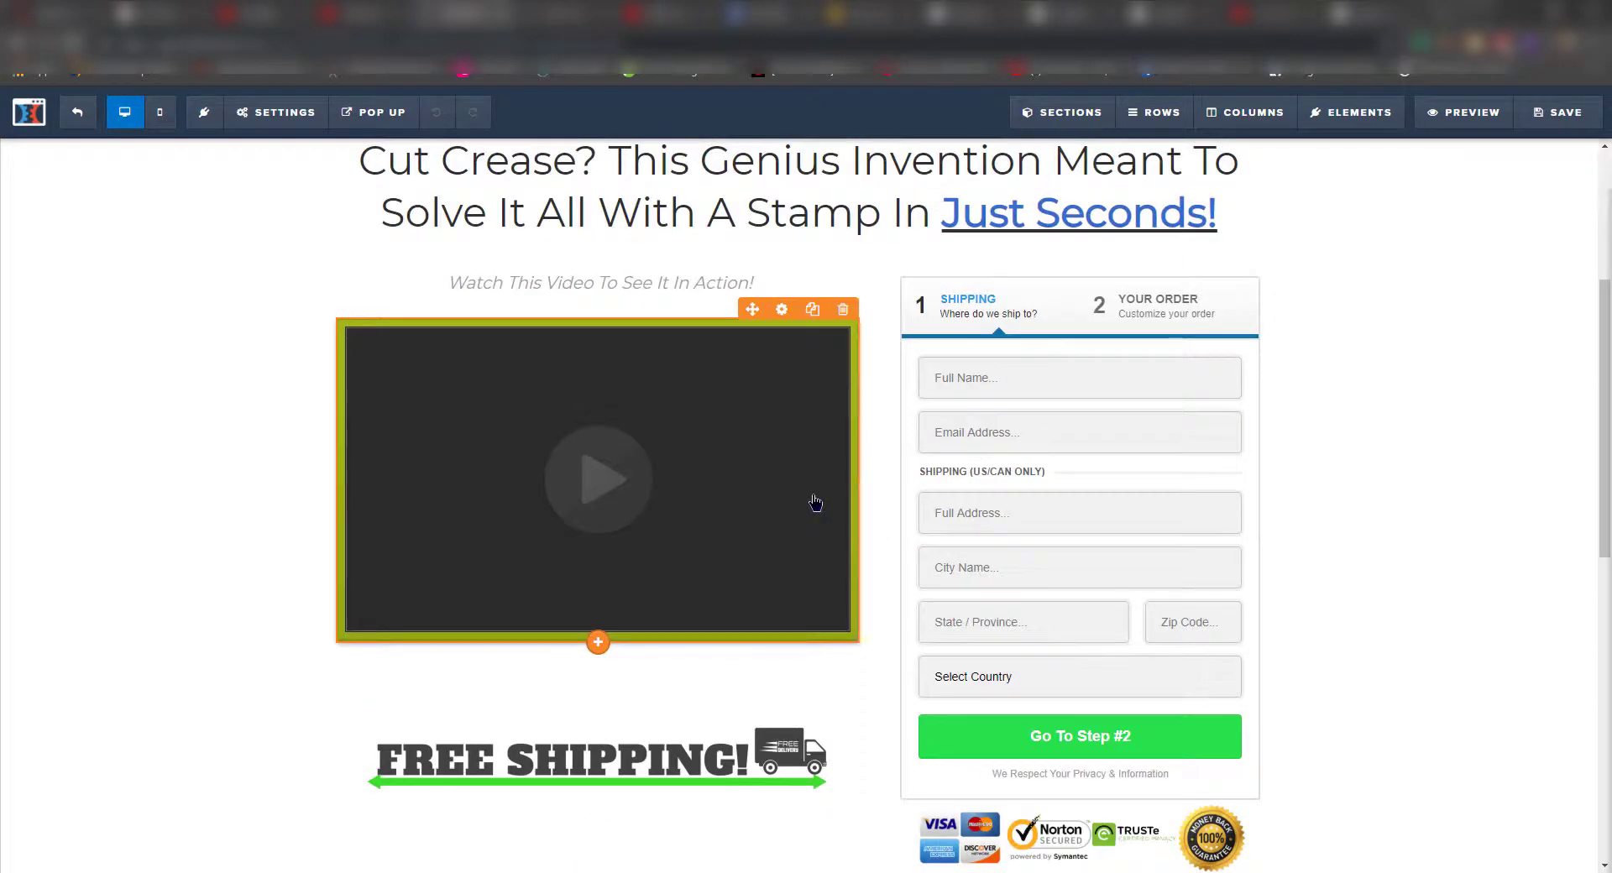
scroll(843, 533, "down", 5)
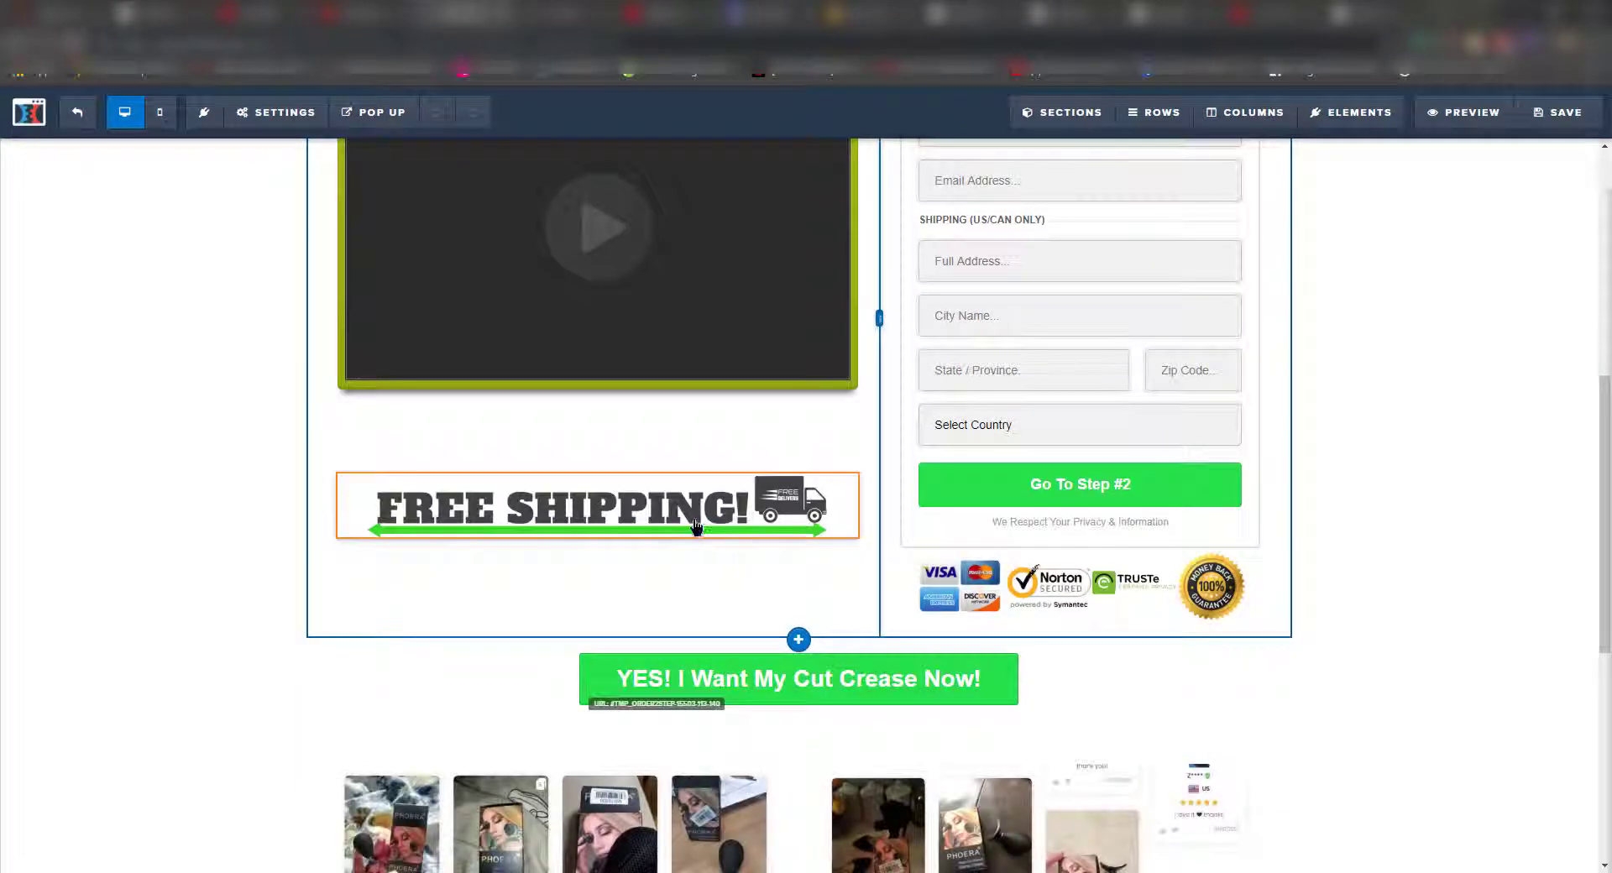
scroll(758, 534, "down", 2)
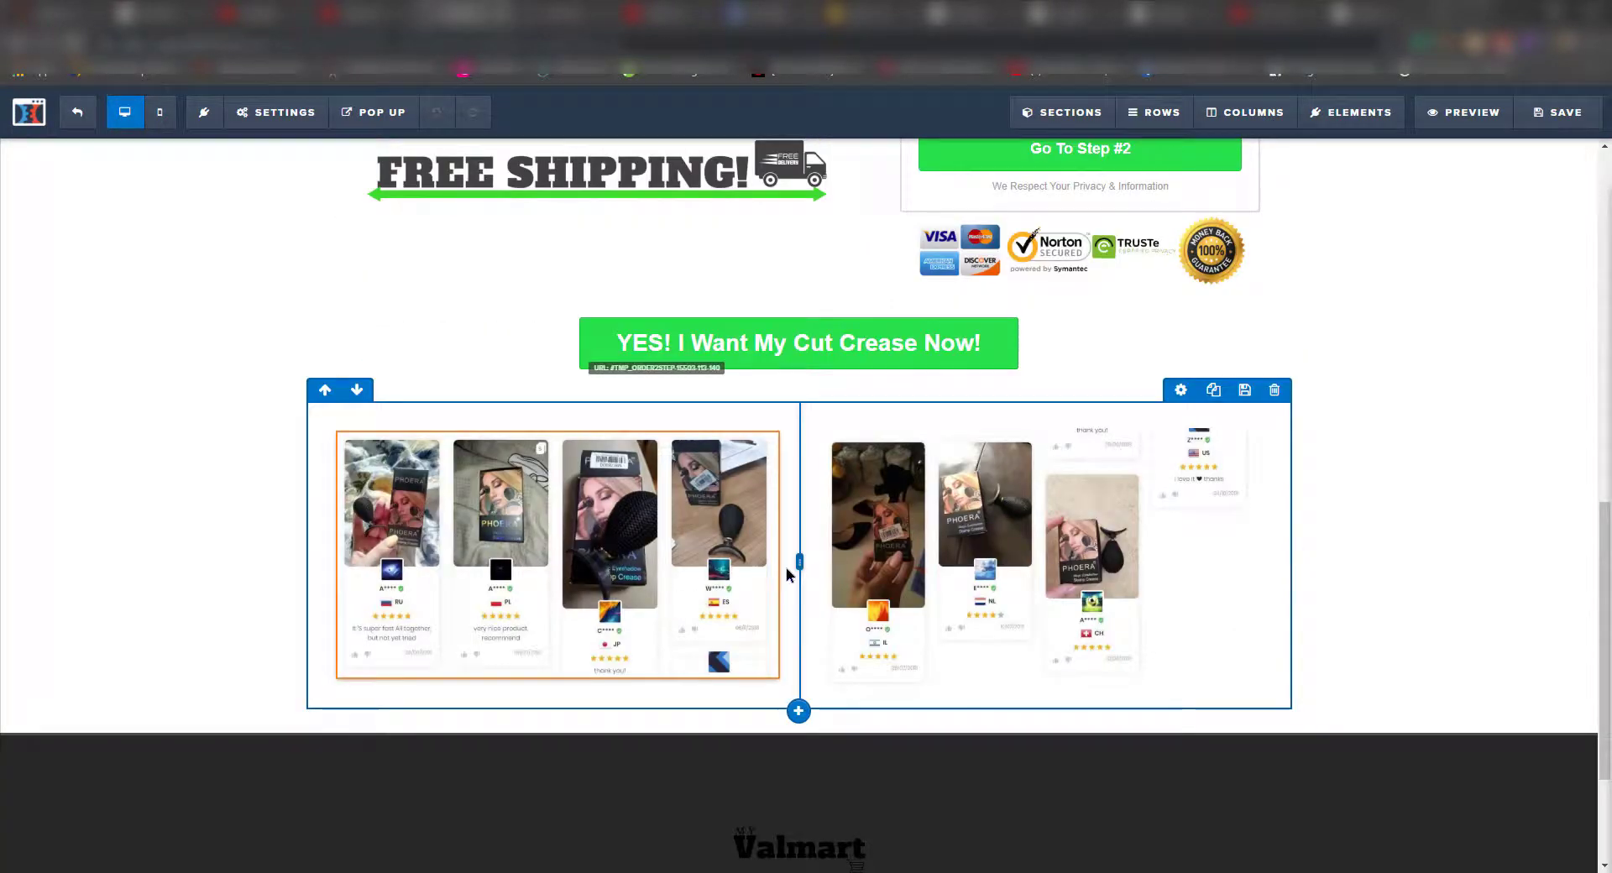
scroll(763, 576, "up", 10)
scroll(811, 579, "up", 1)
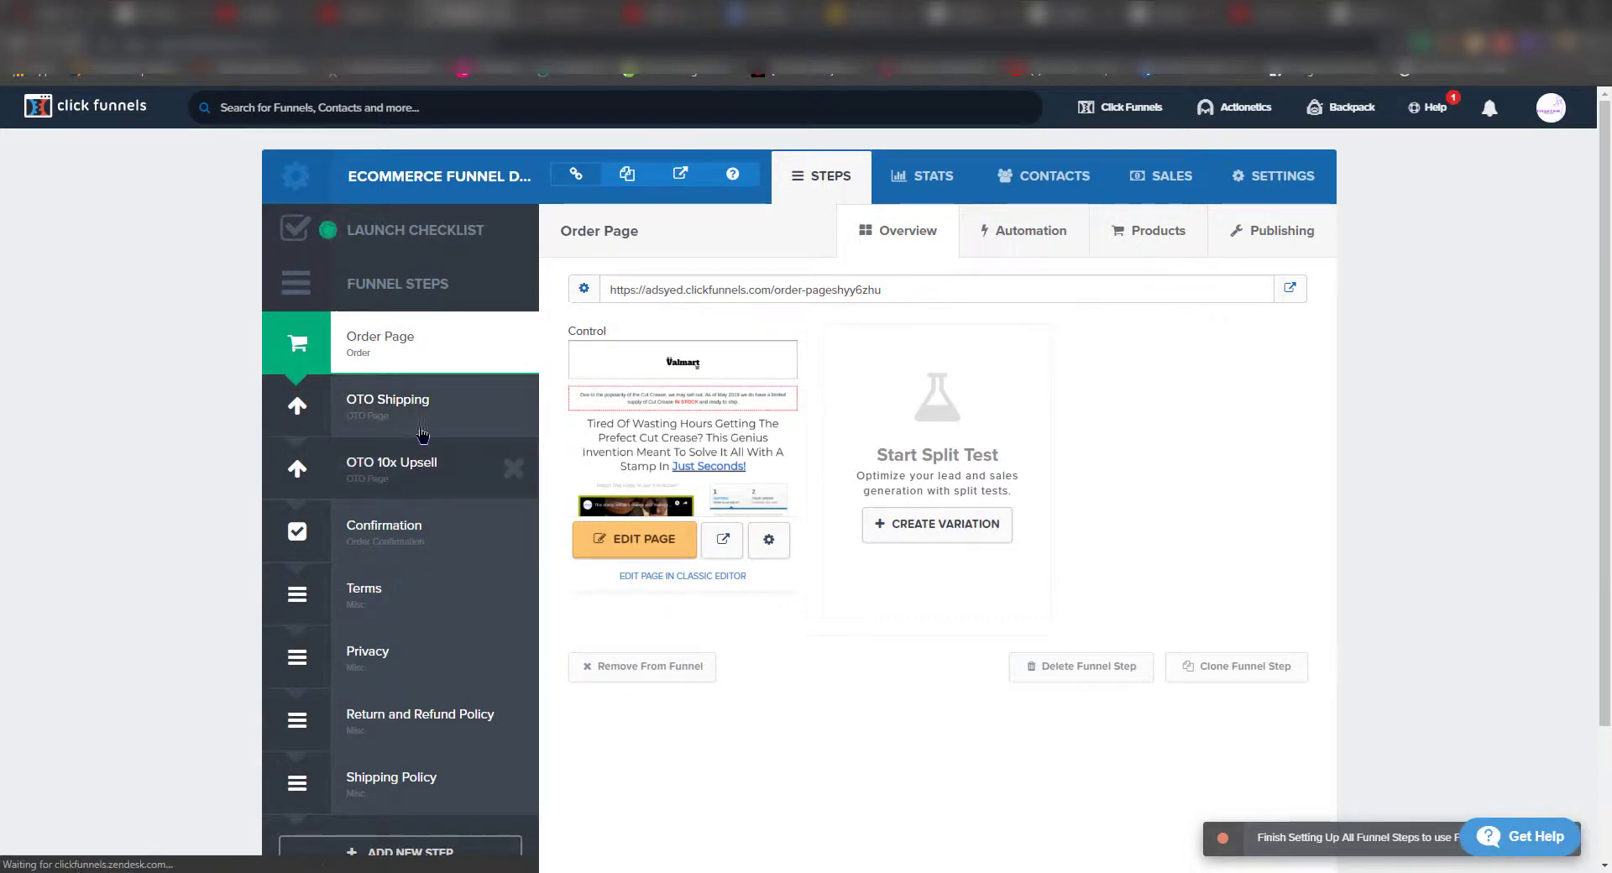
- Open the OTO Shipping step's upsell page in the editor
left_click(428, 412)
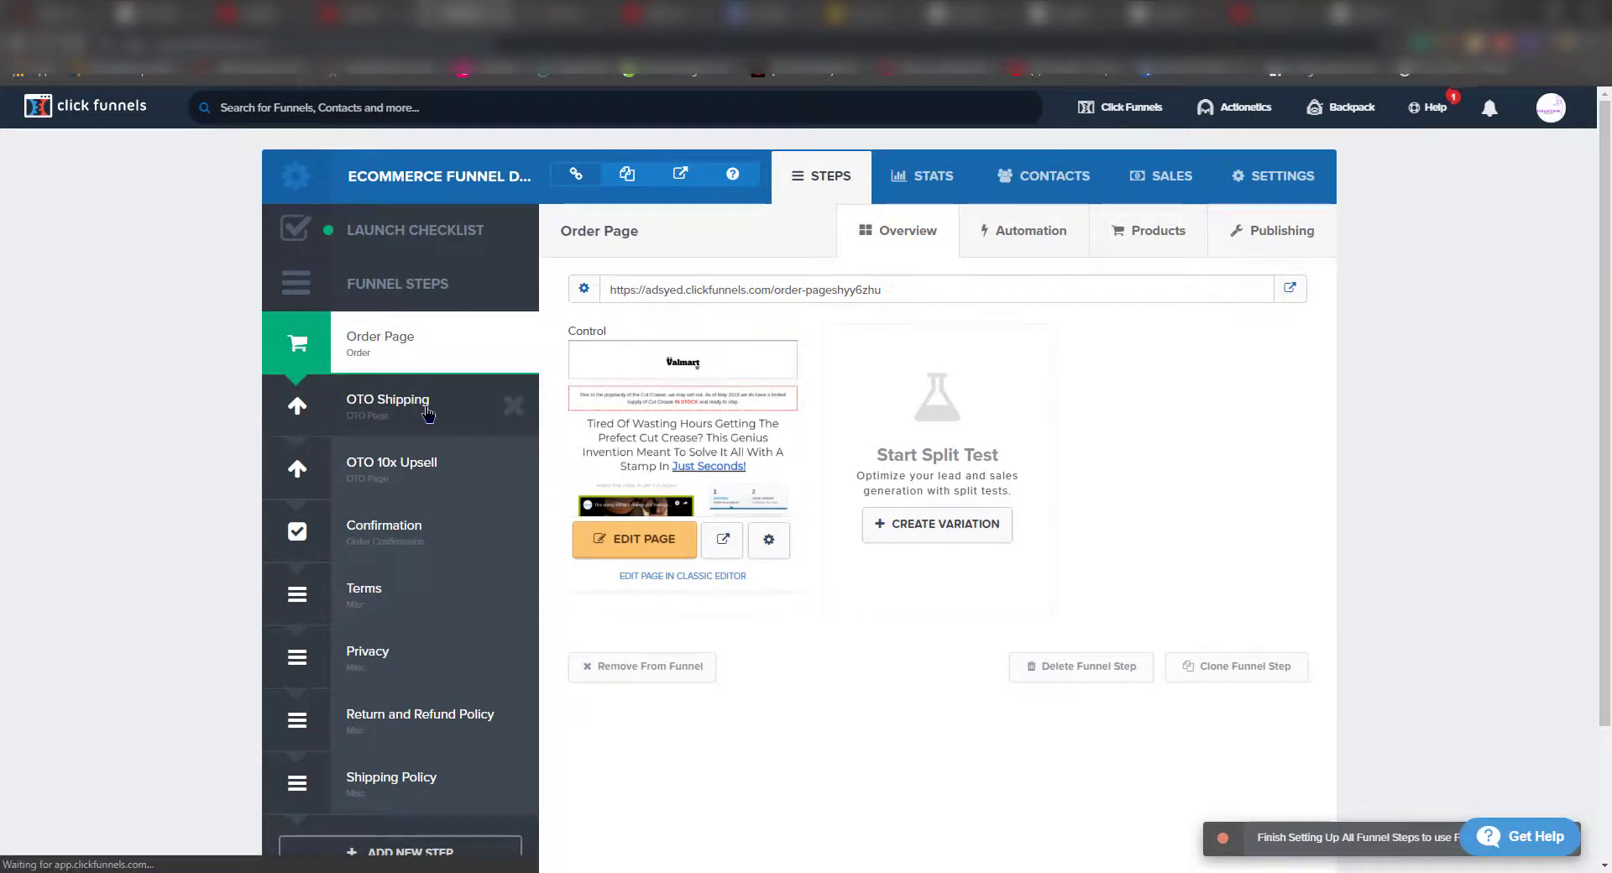
left_click(663, 548)
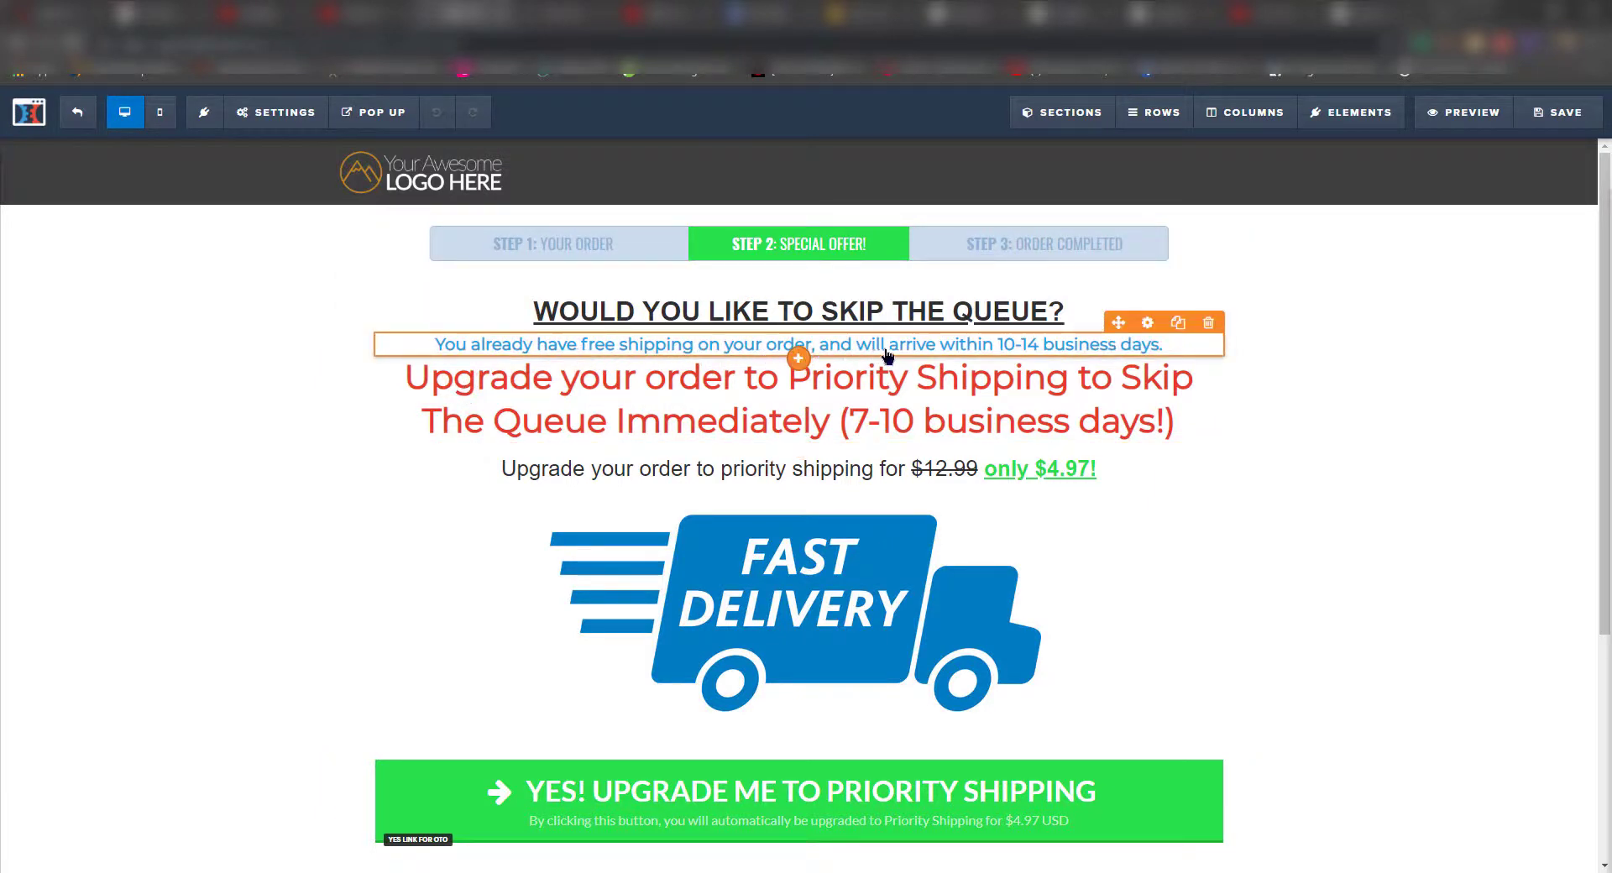
- Change the free-shipping delivery range from 10-14 to 10-25 business days
left_click(1029, 351)
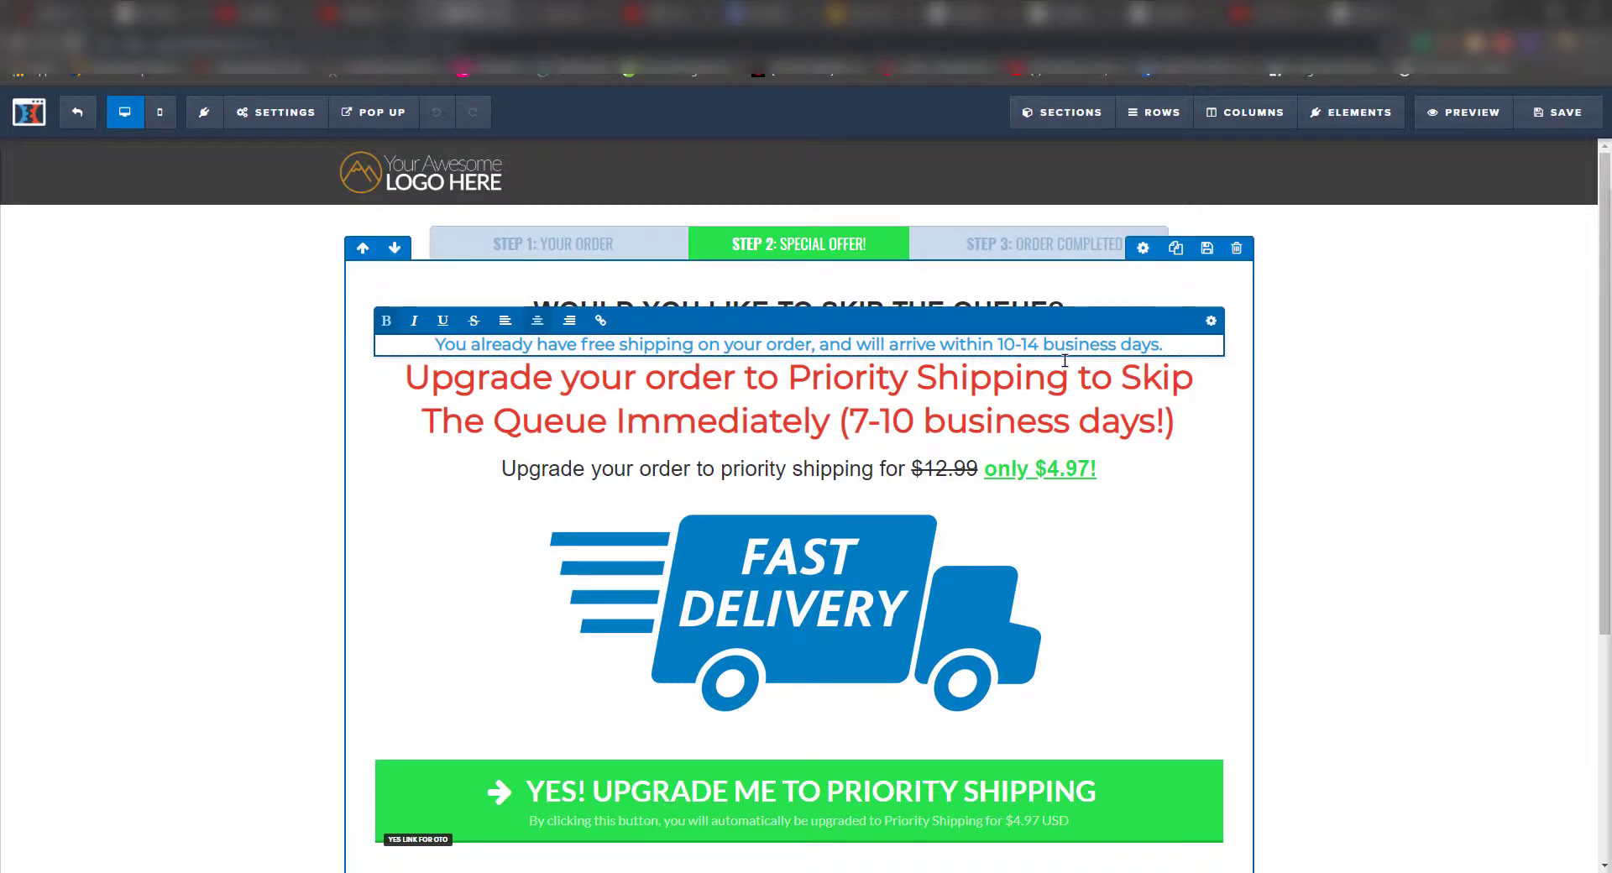
key("Delete")
key("Delete")
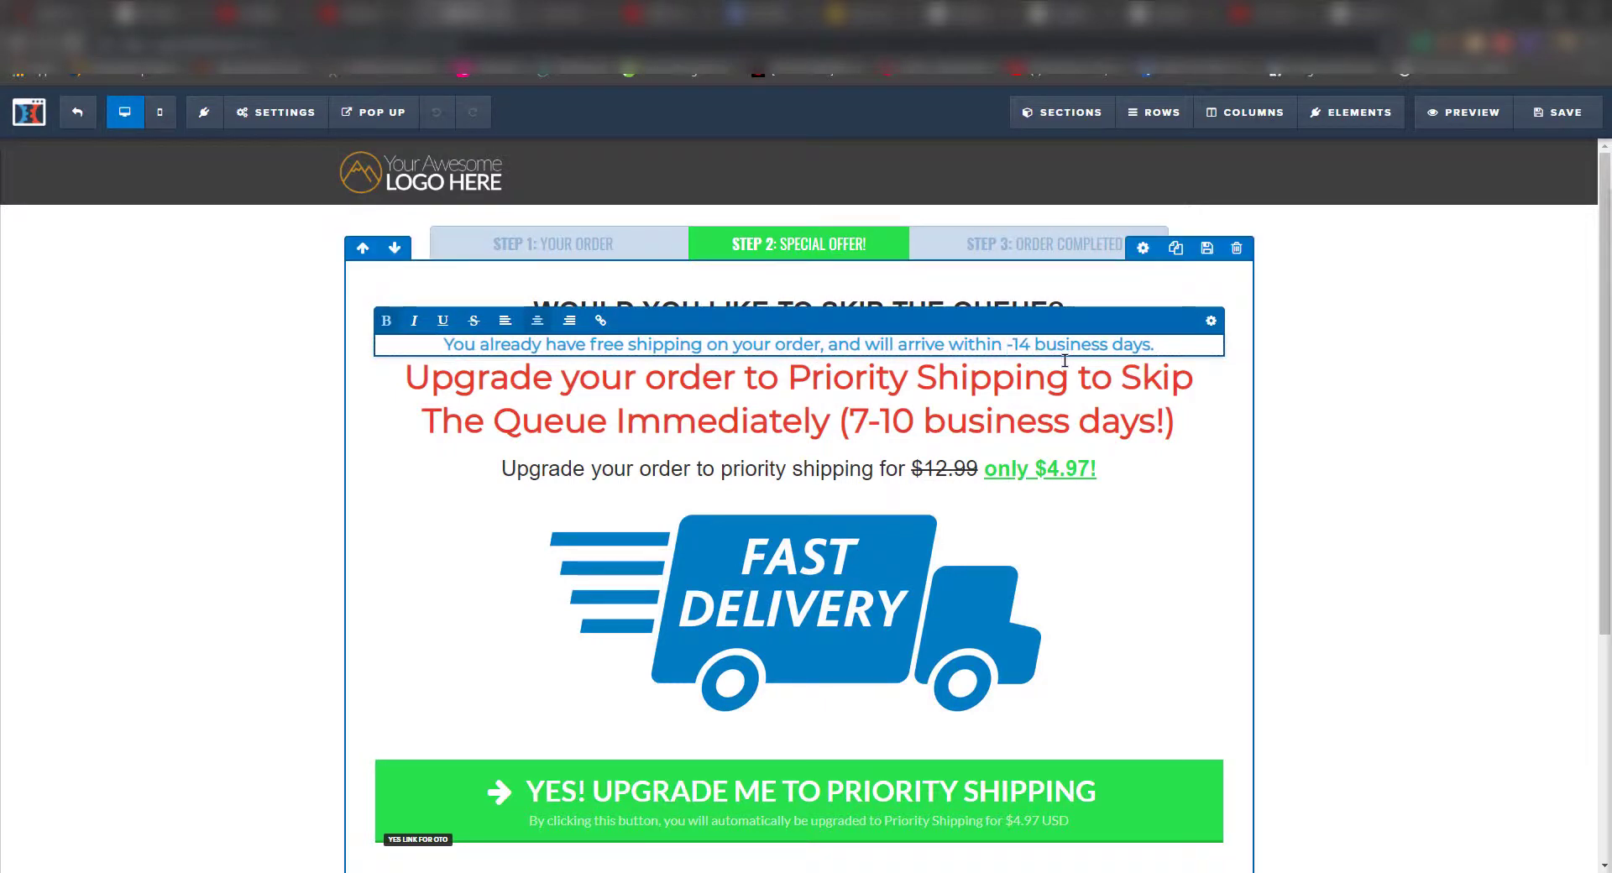
type("10")
key("Delete")
key("Delete")
type("25")
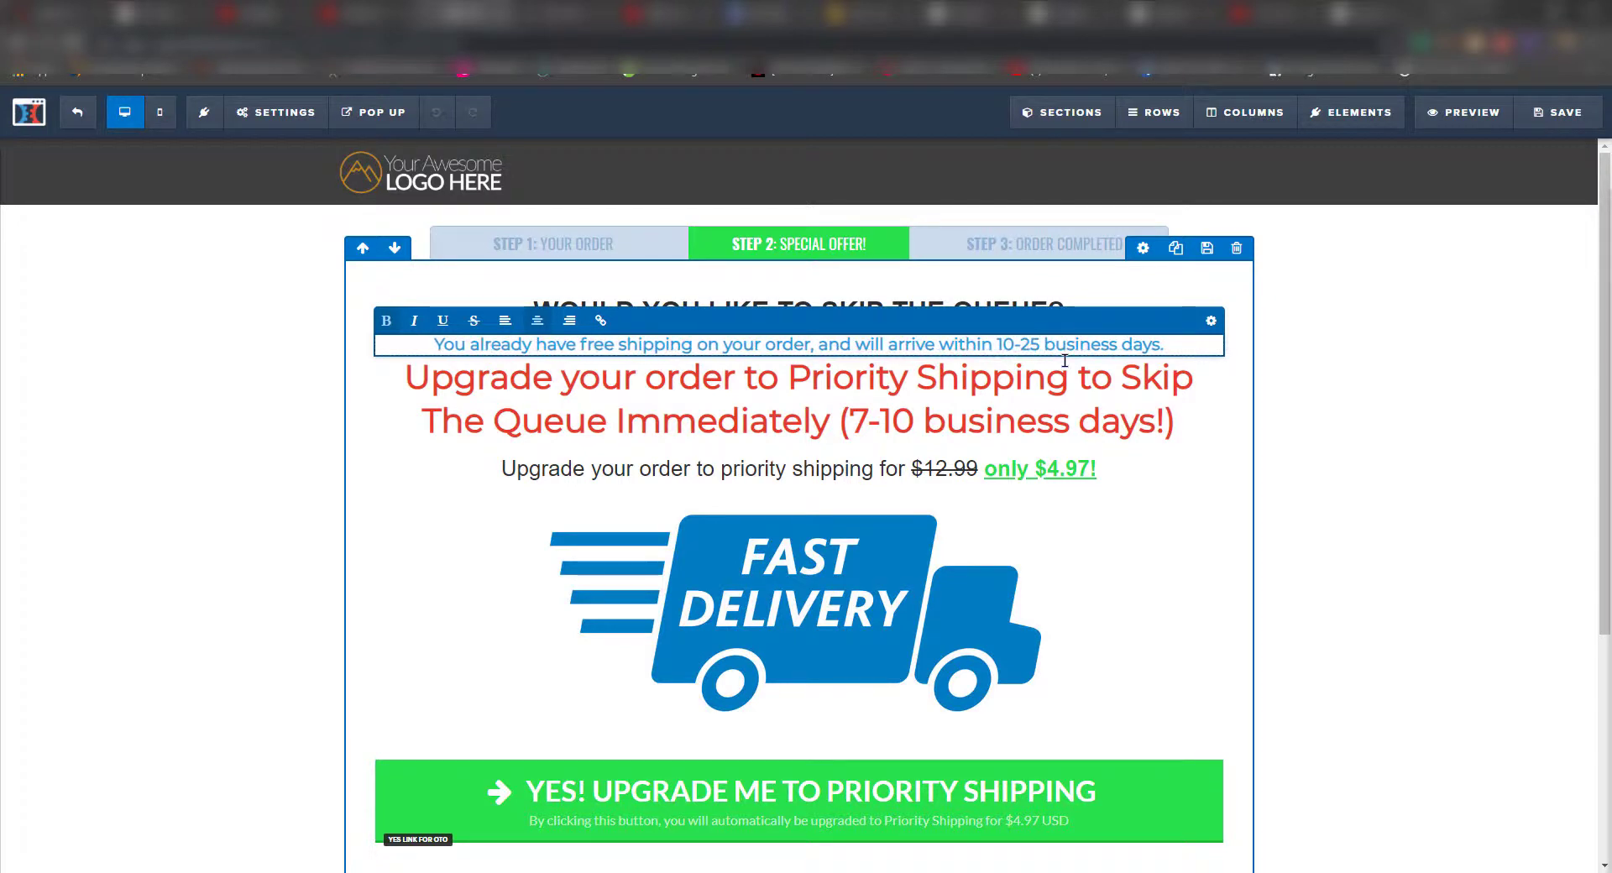
left_click(555, 385)
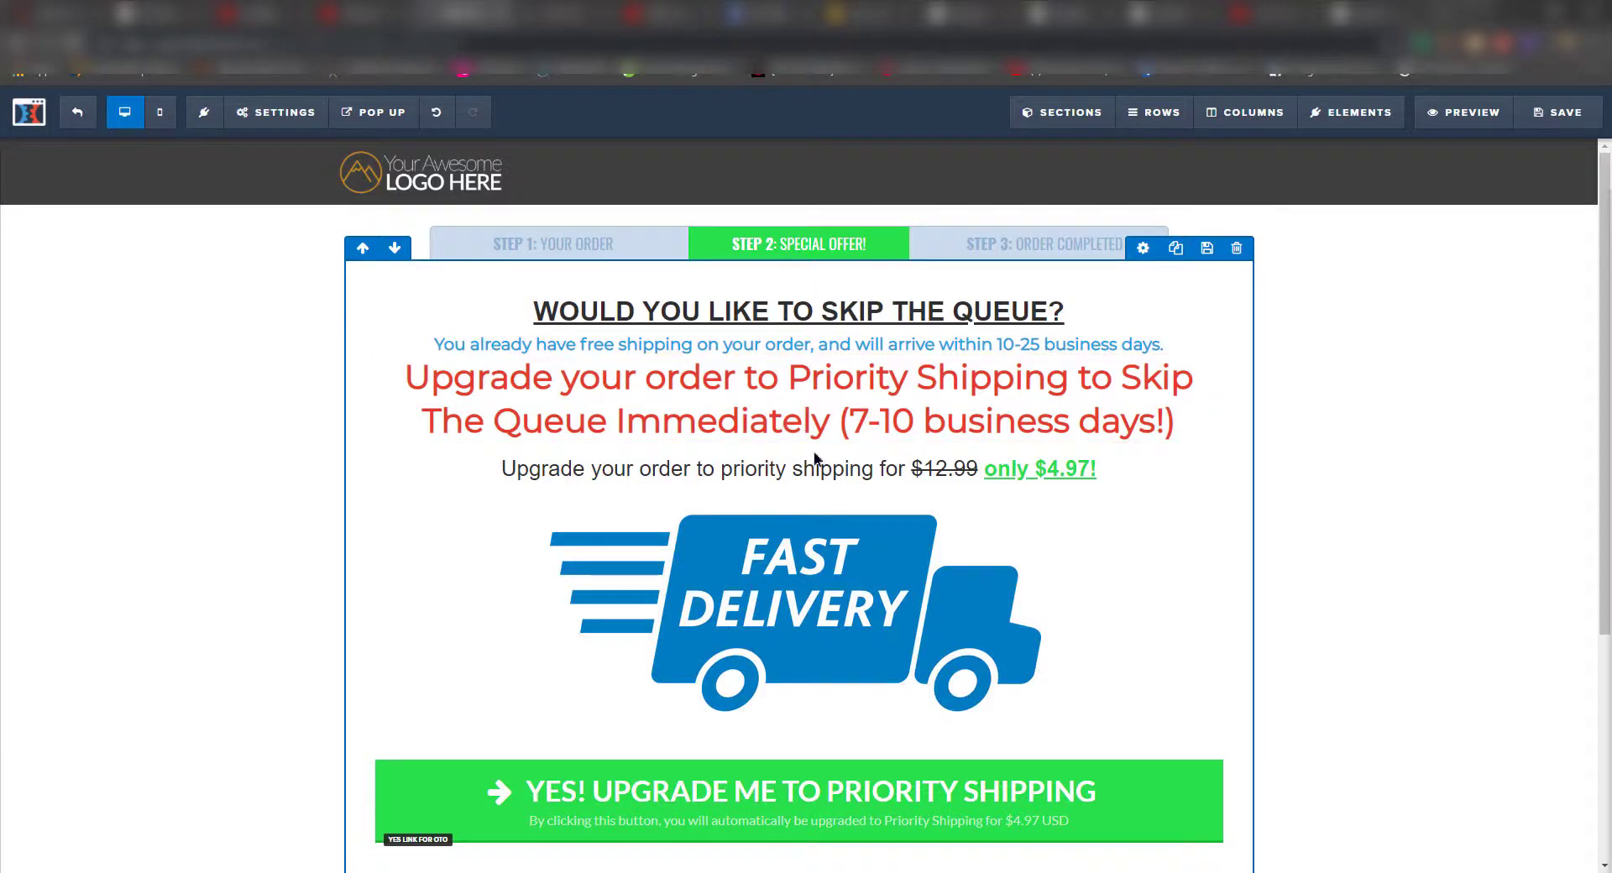
- Change the green sale price from $4.97 to $8.97
left_click(1006, 485)
left_click(952, 470)
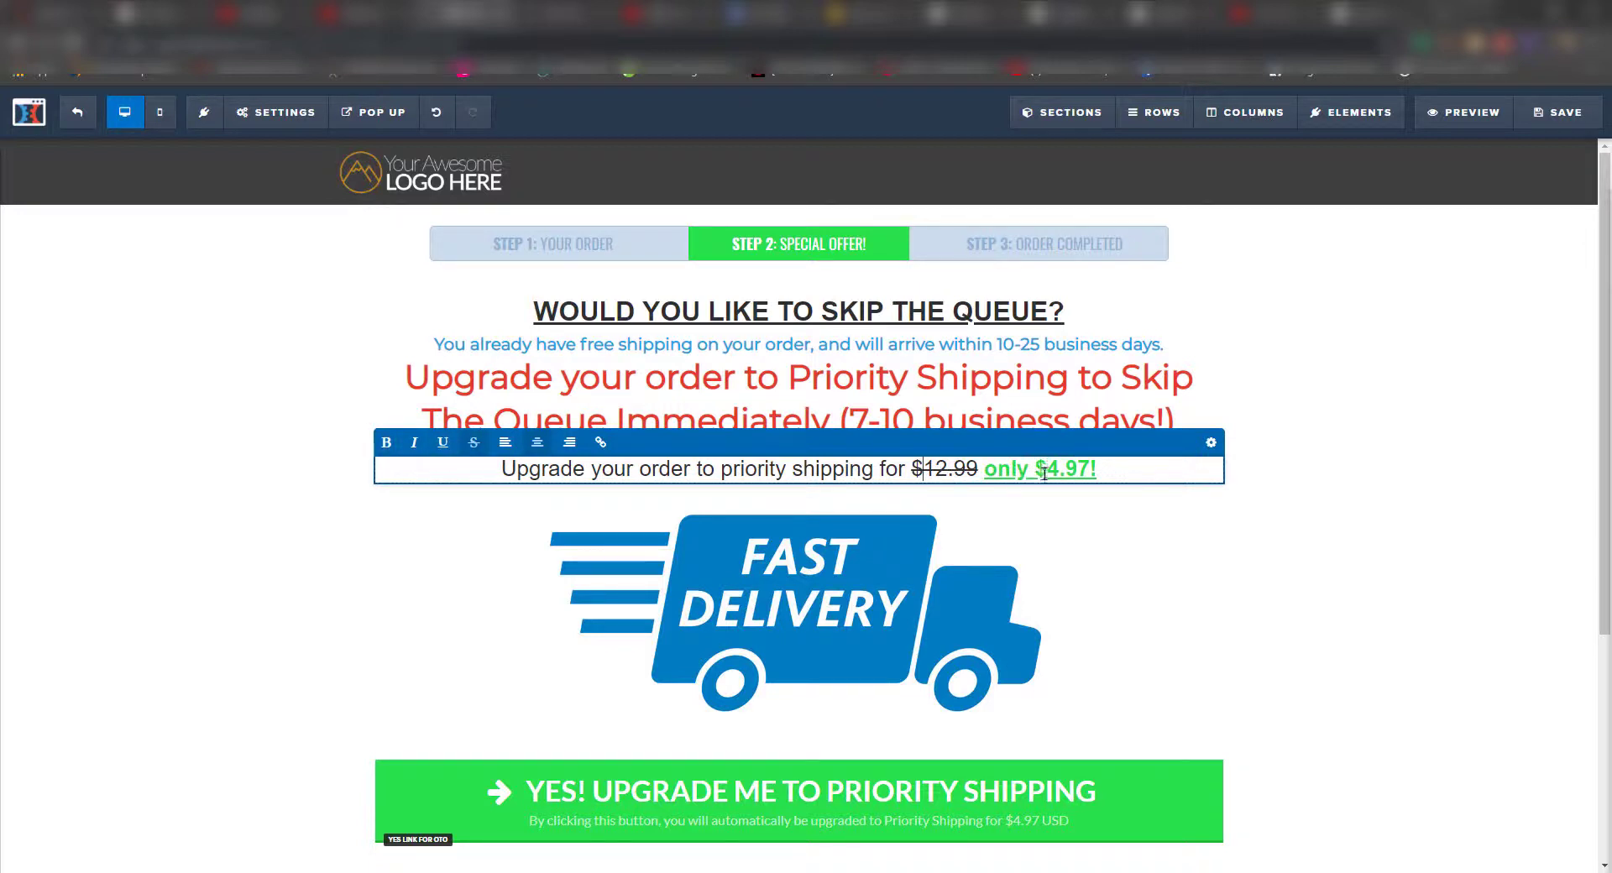
key("BackSpace")
type("8")
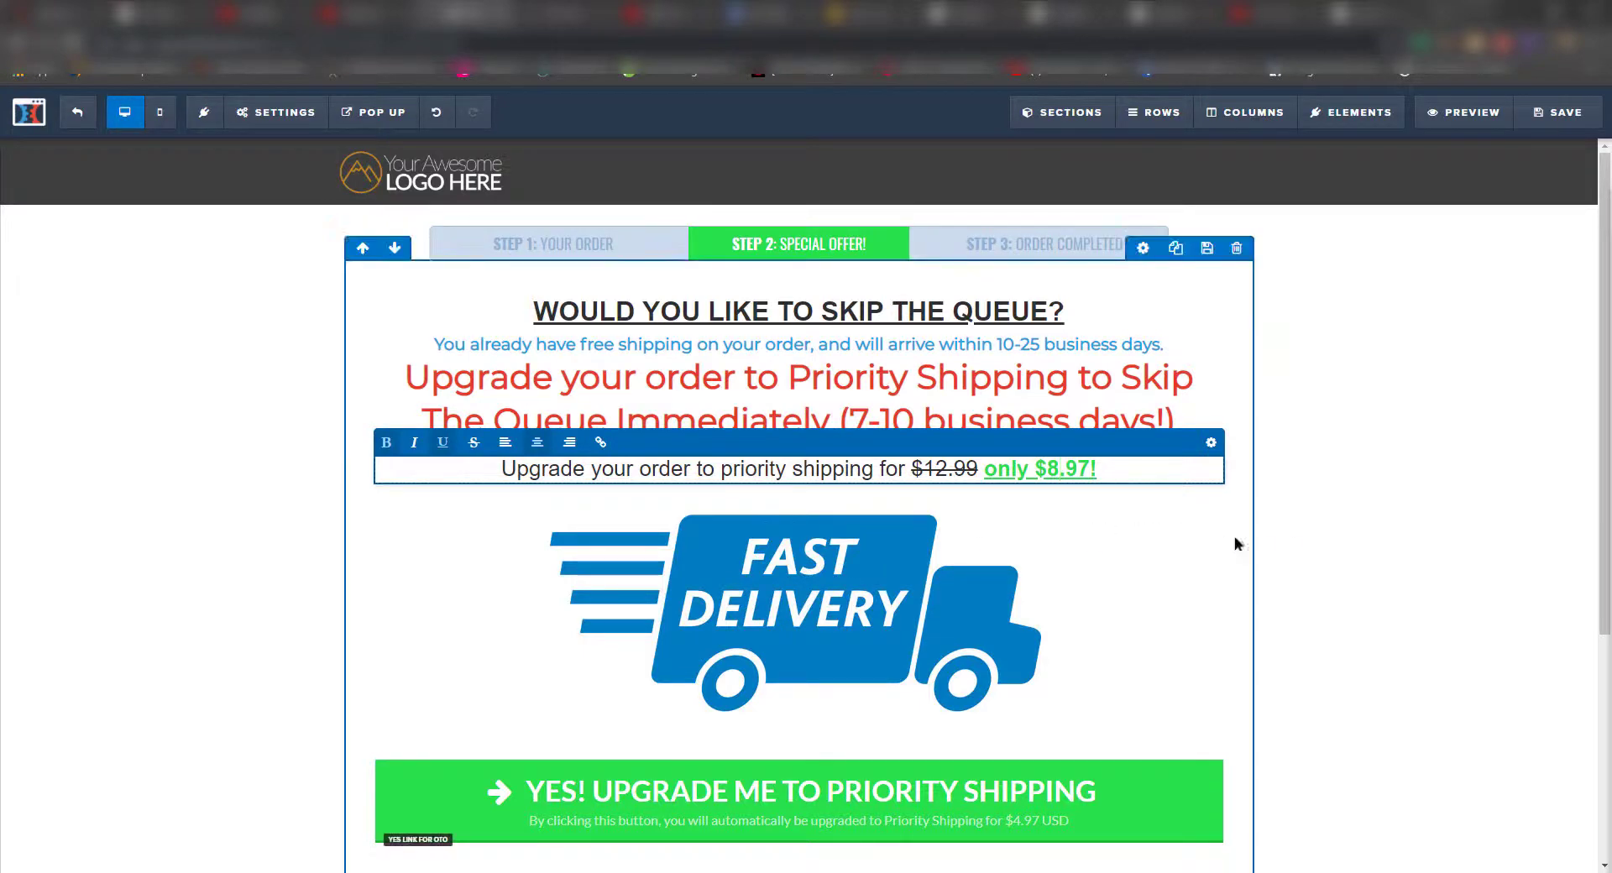
left_click(1091, 547)
scroll(1008, 546, "down", 2)
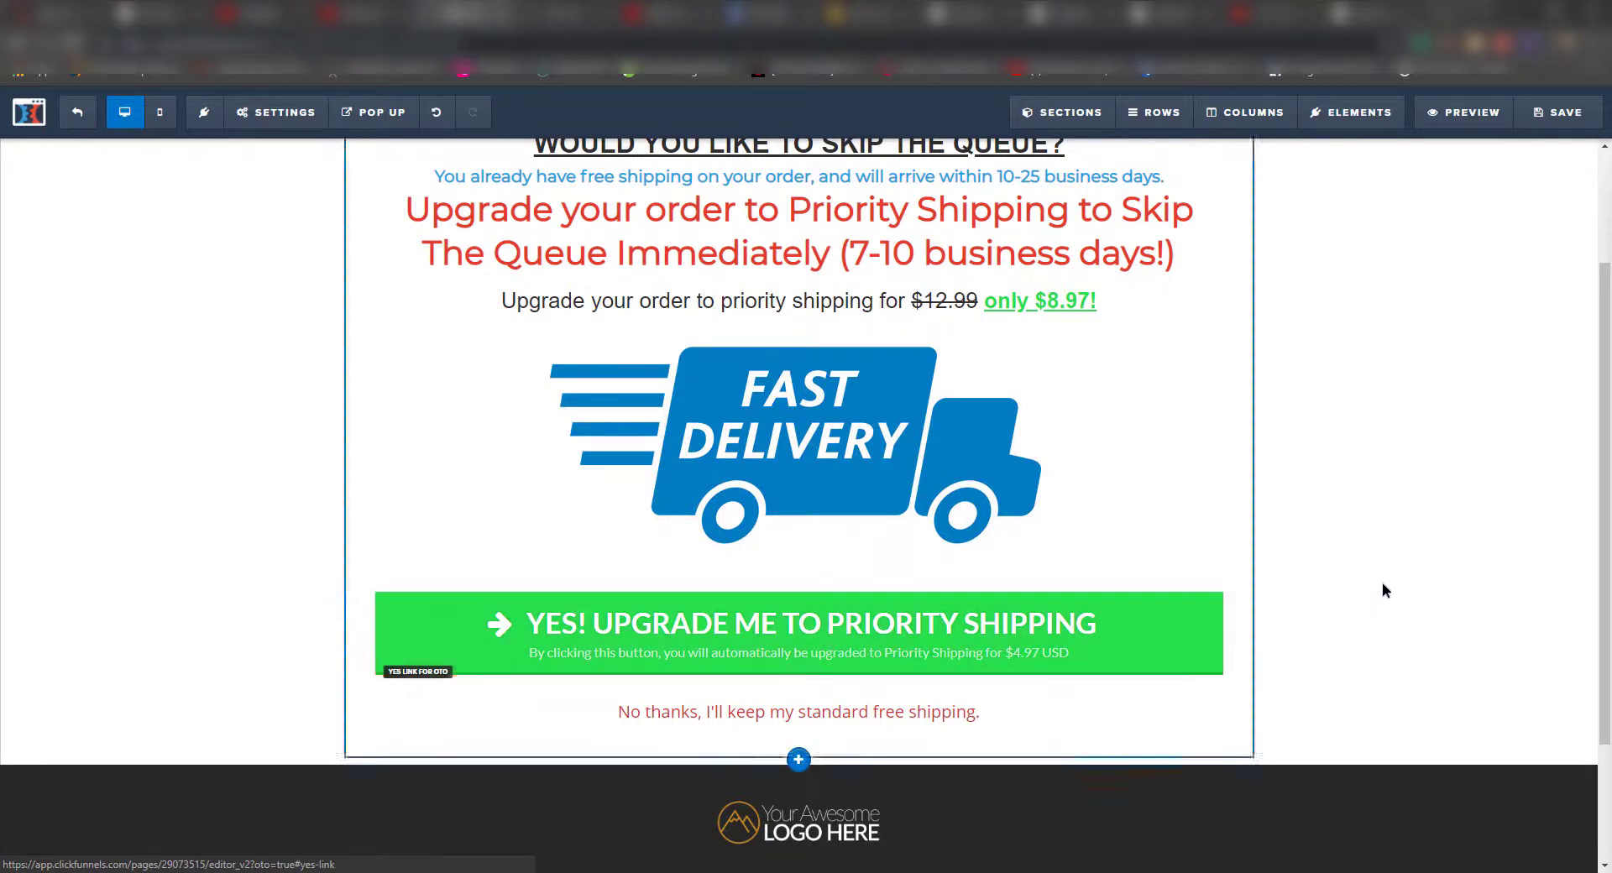
- Update the upgrade button's sub text to Priority Shipping for $8.97 USD
left_click(1155, 596)
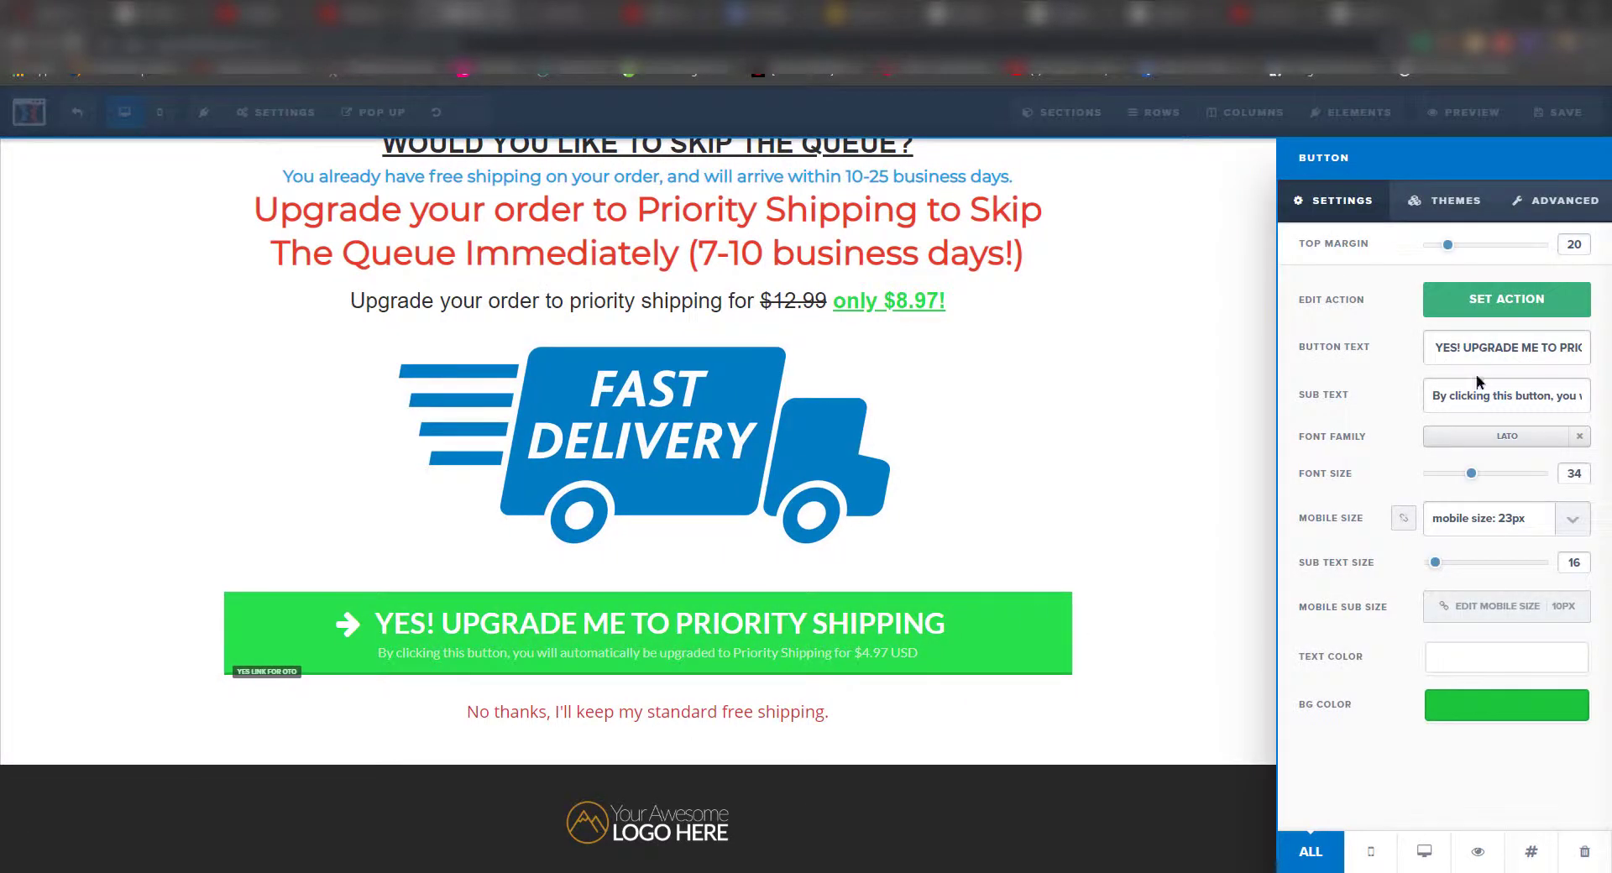
key("ctrl+a")
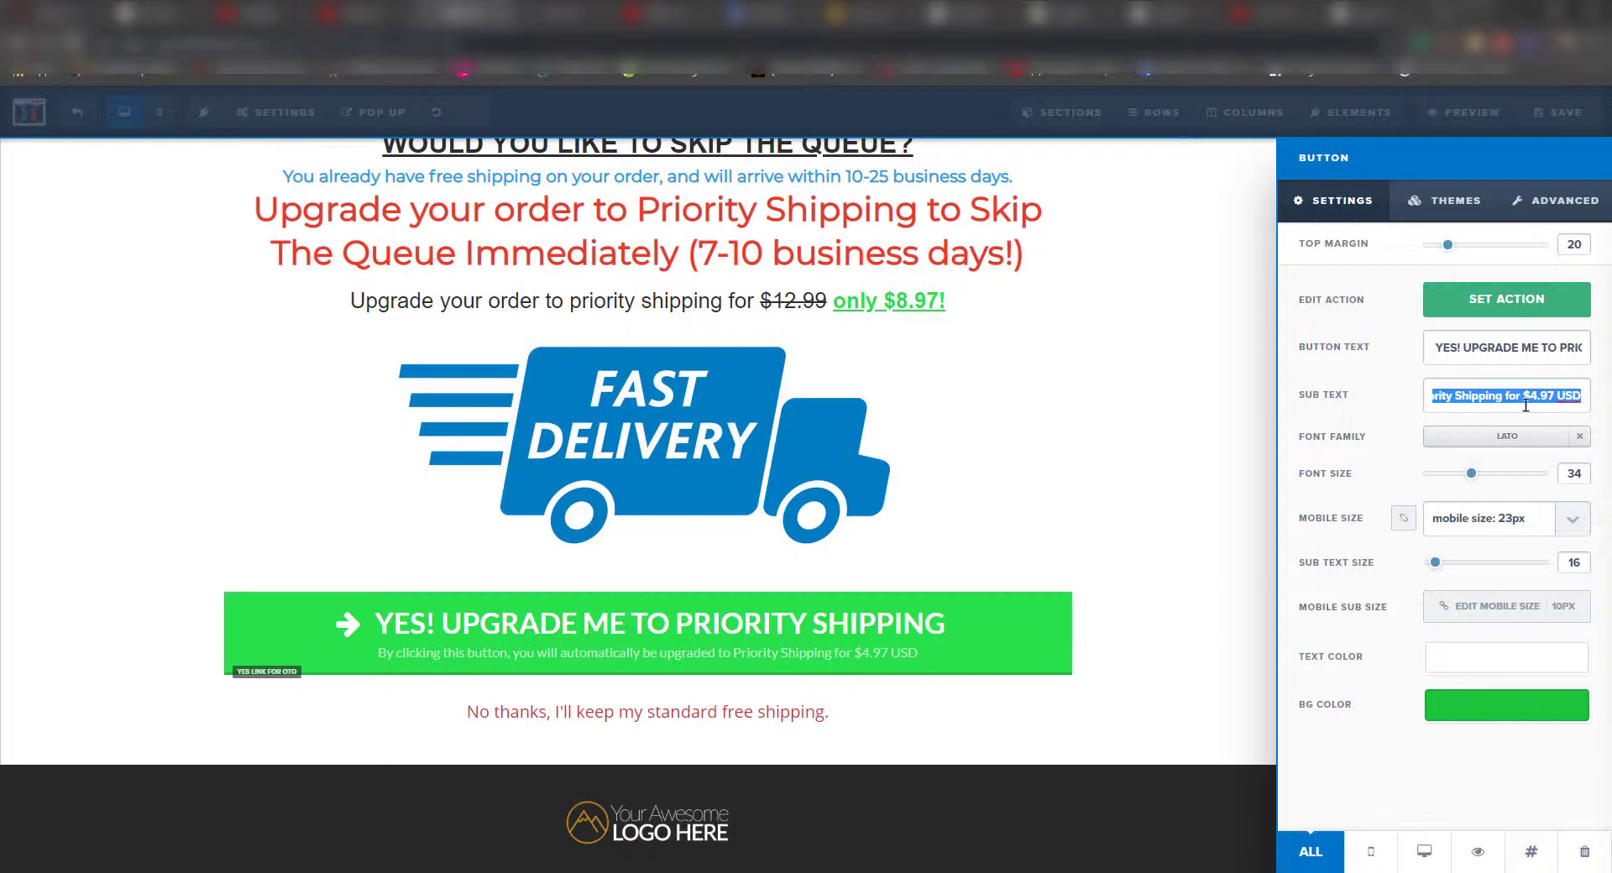
left_click(1536, 398)
key("BackSpace")
type("8")
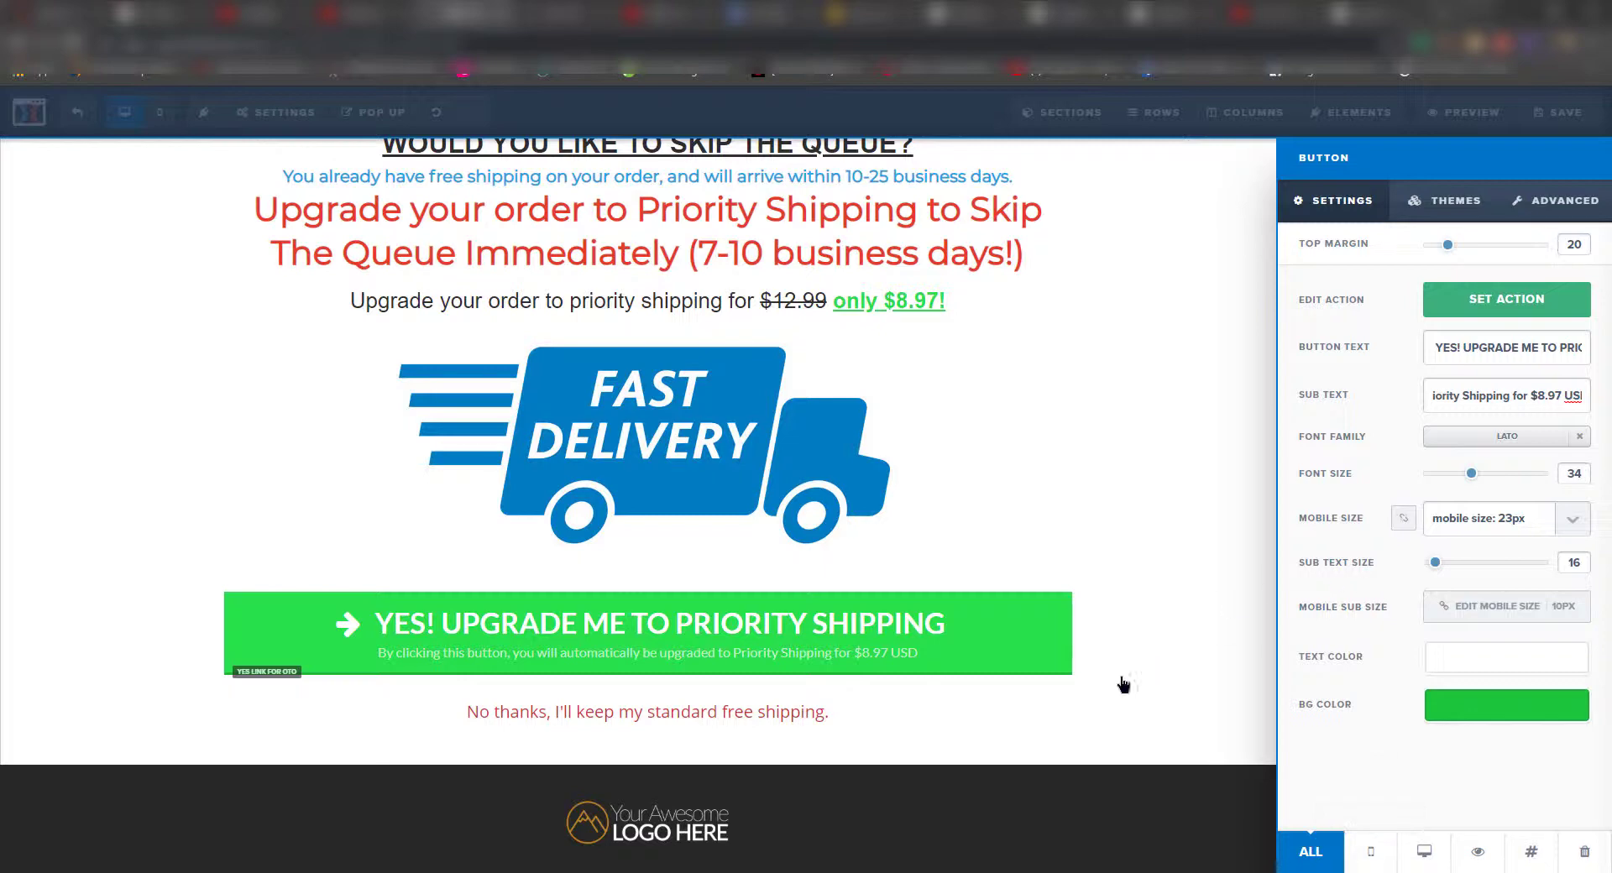
left_click(1082, 736)
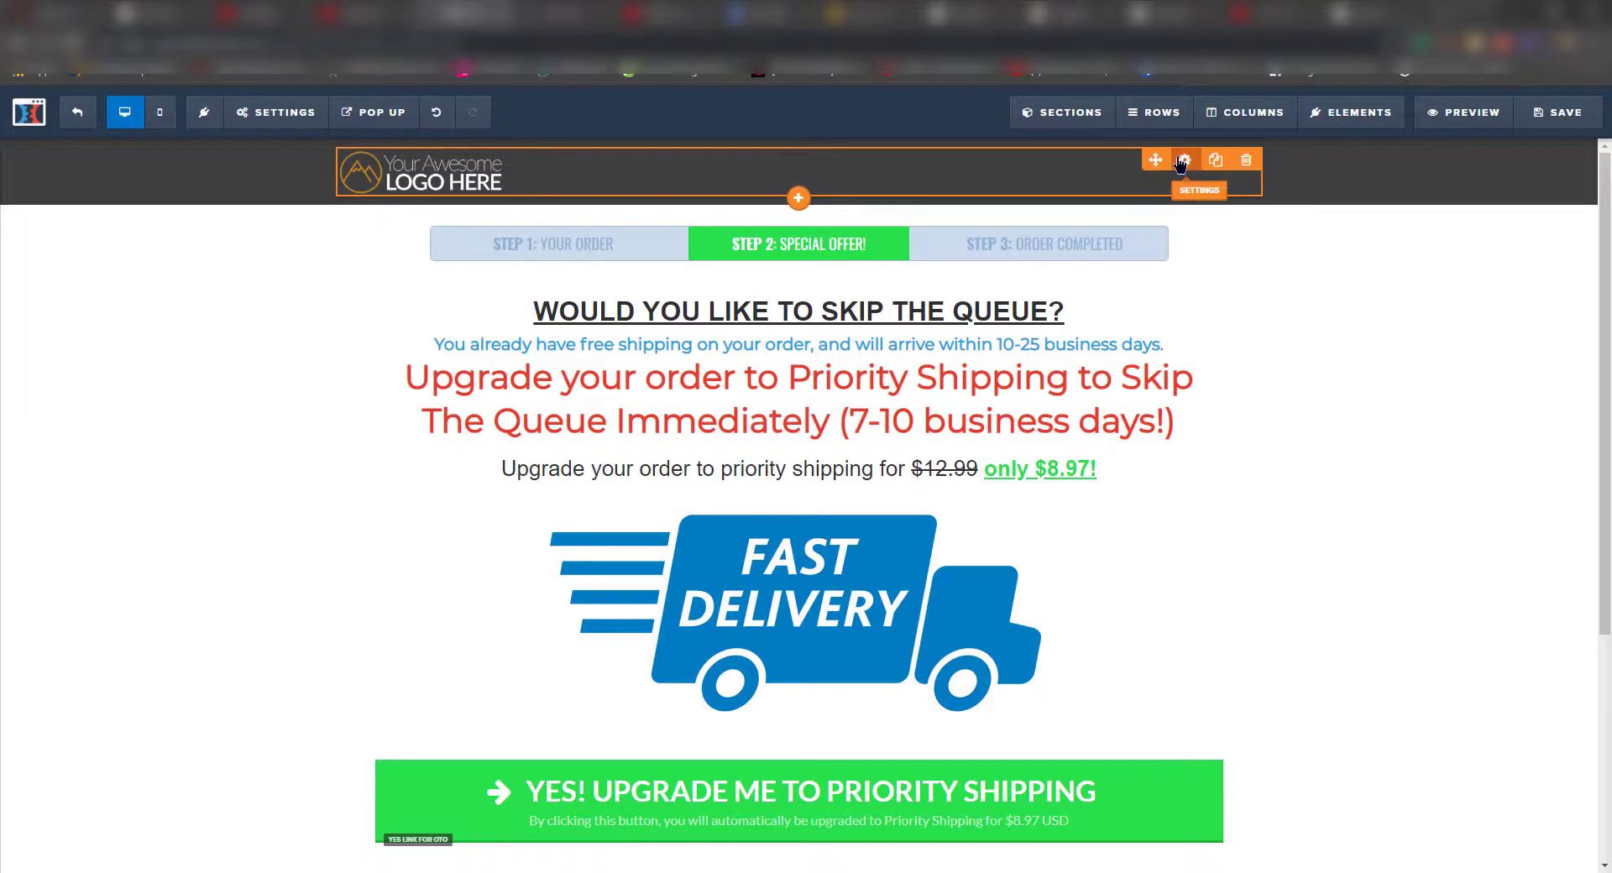
- Swap the header logo for the uploaded Valmart image at 160 px wide
left_click(1184, 164)
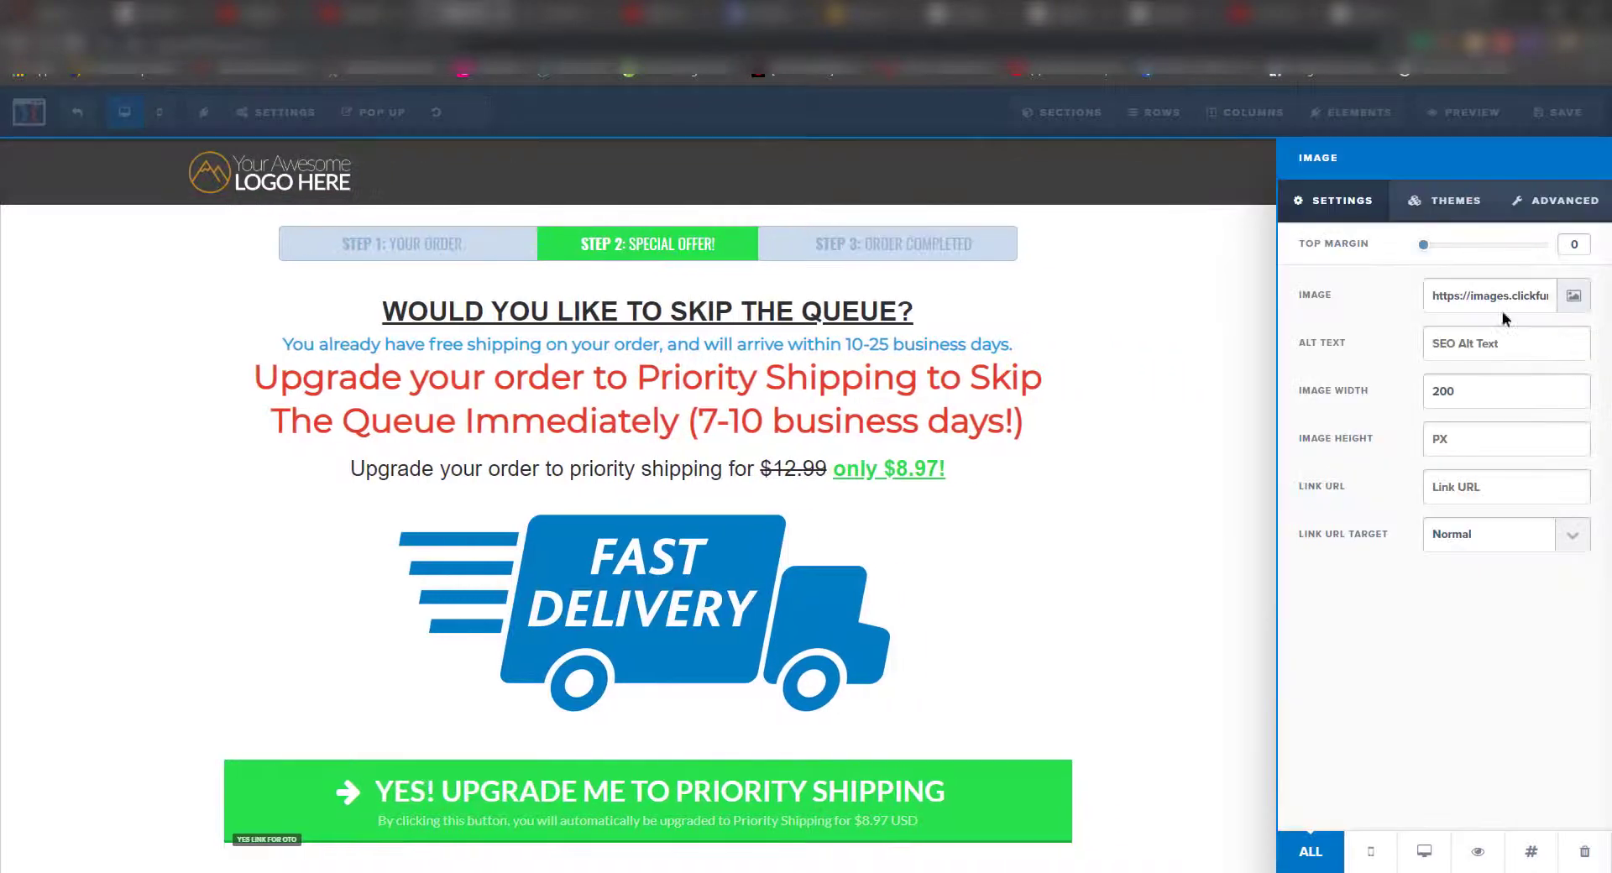
left_click(1574, 297)
left_click(107, 367)
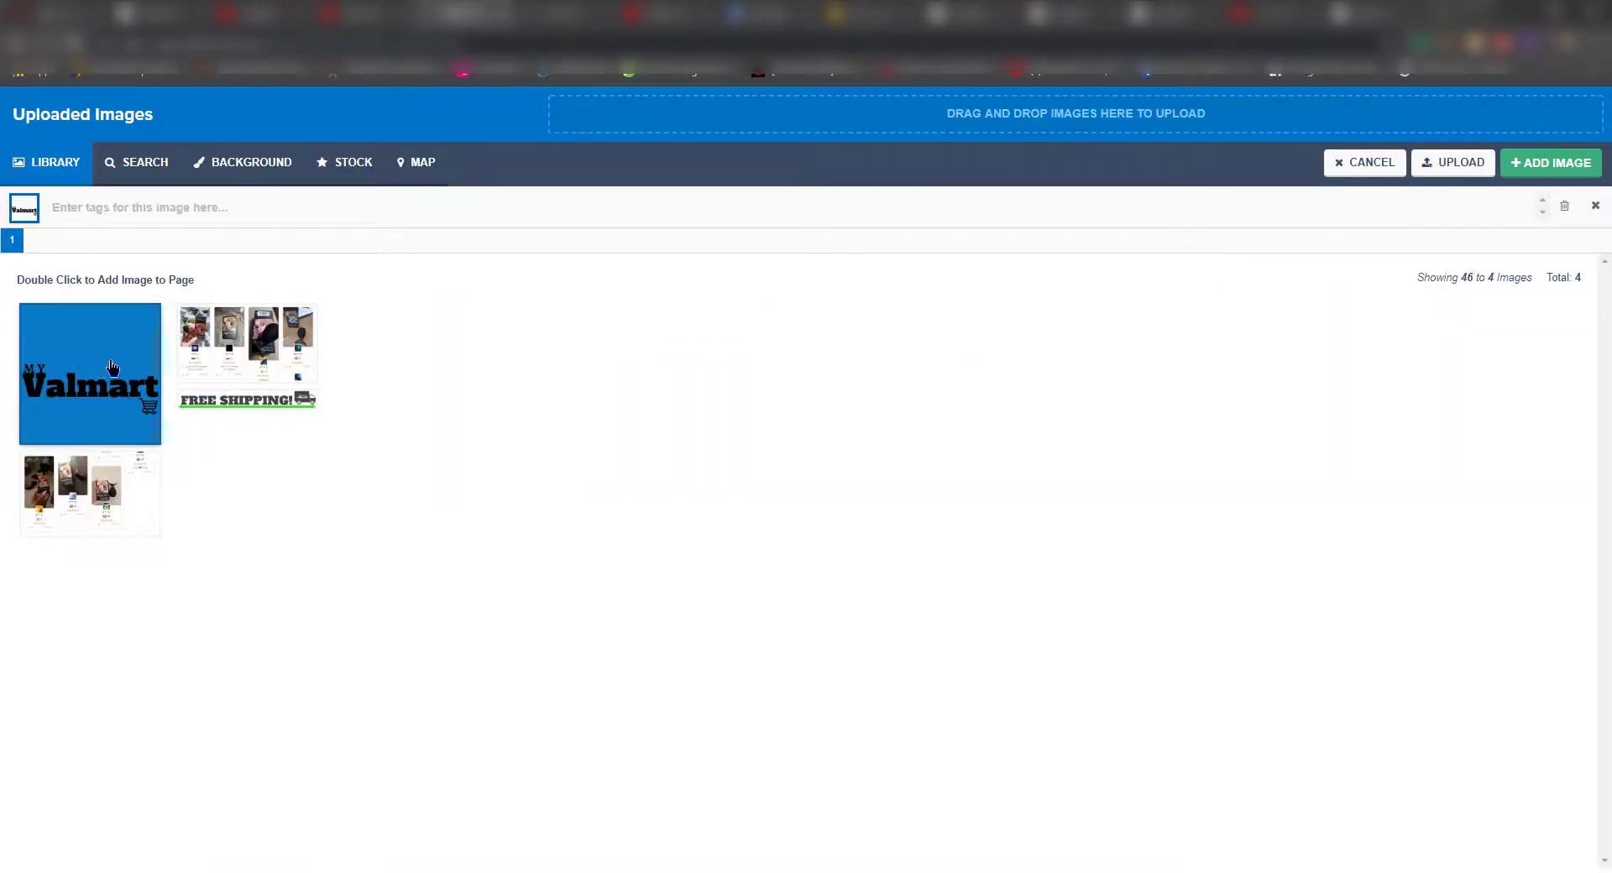
double_click(107, 367)
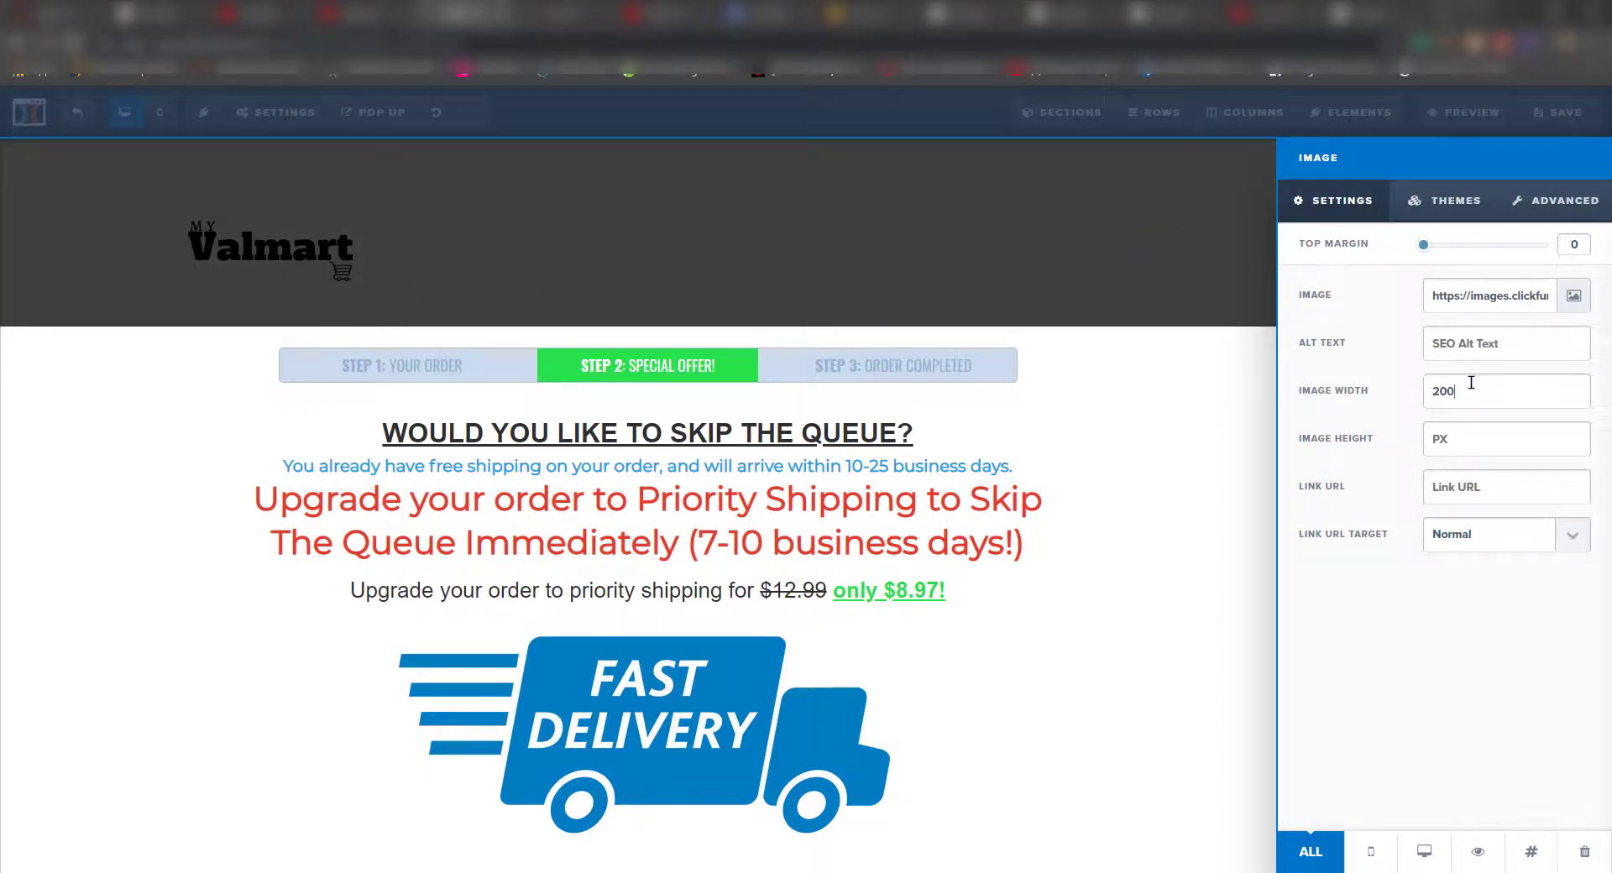
key("BackSpace")
key("BackSpace")
key("BackSpace")
type("1670")
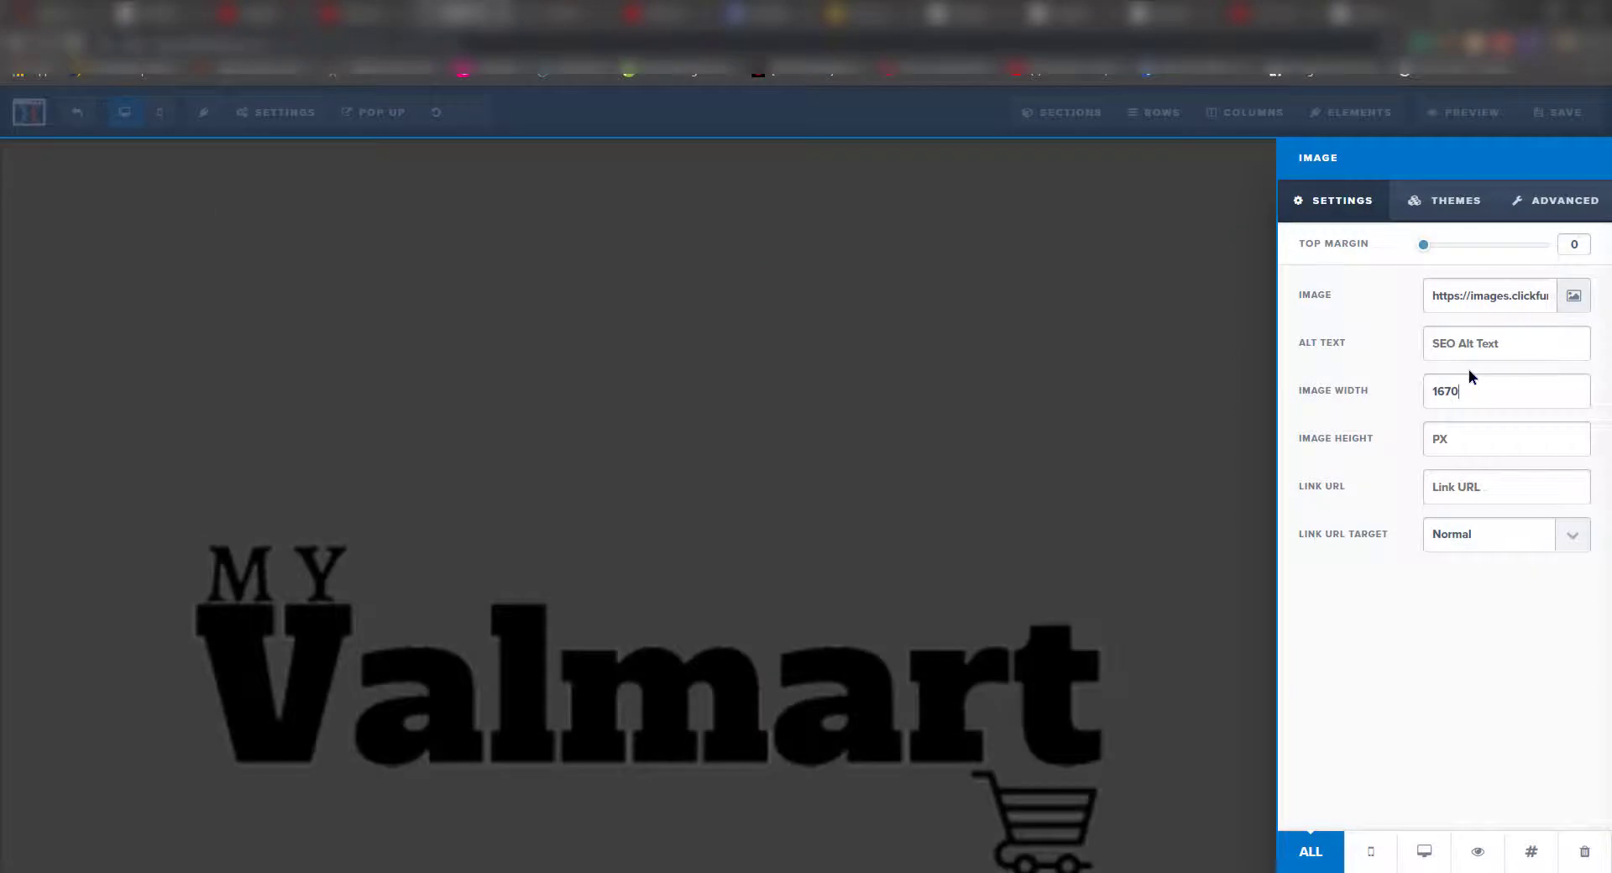
key("BackSpace")
key("BackSpace")
type("0")
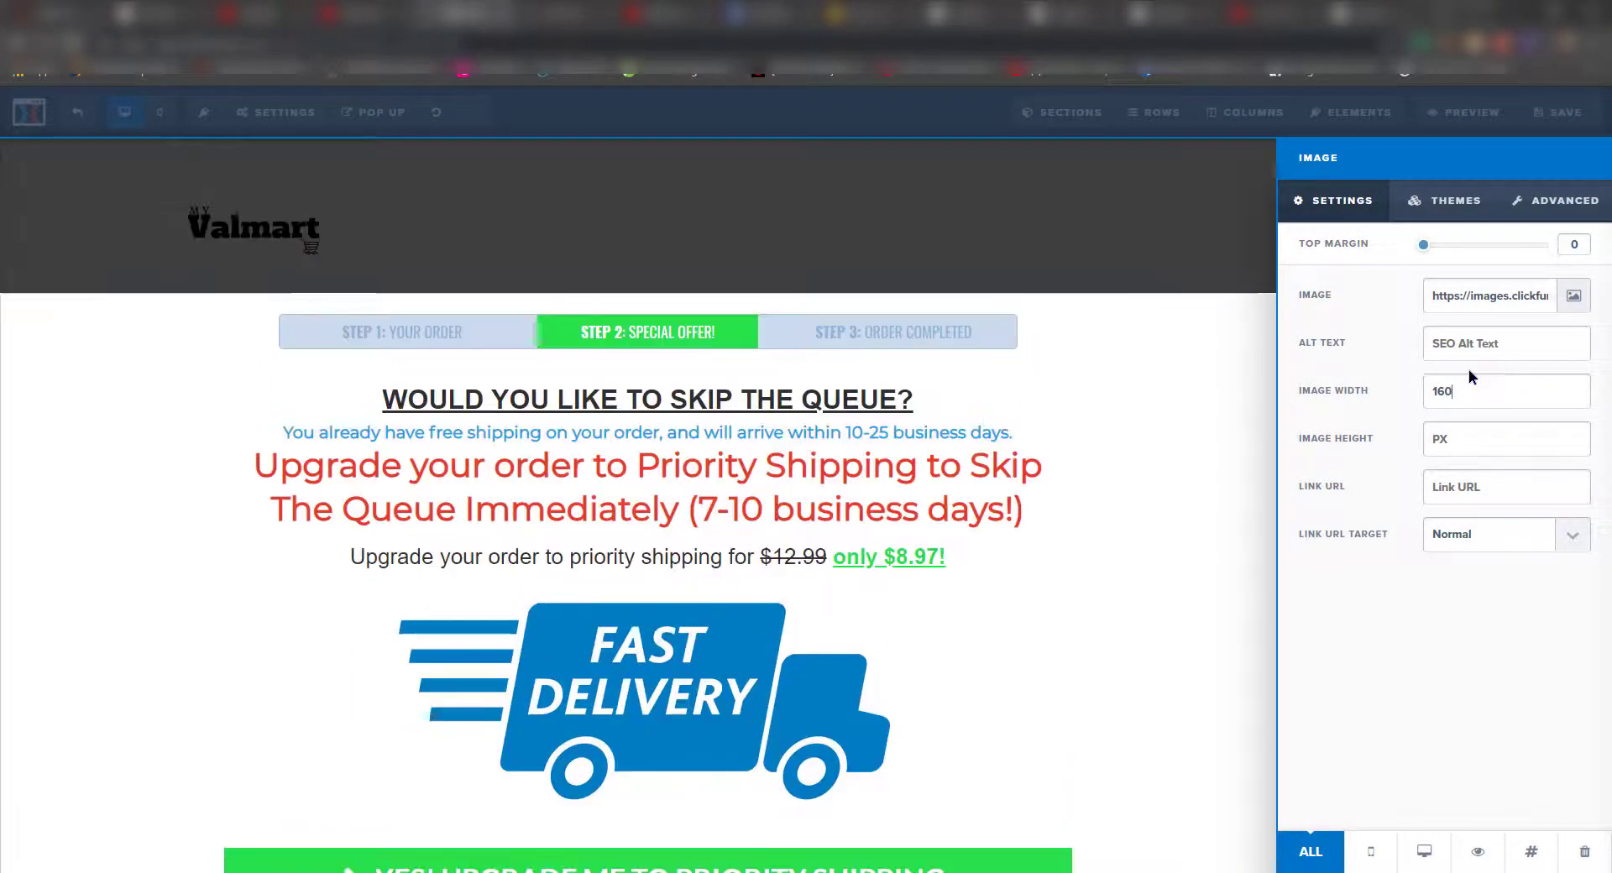
- Center-align the Valmart logo in the header via advanced options
left_click(1445, 201)
left_click(1558, 201)
left_click(1465, 315)
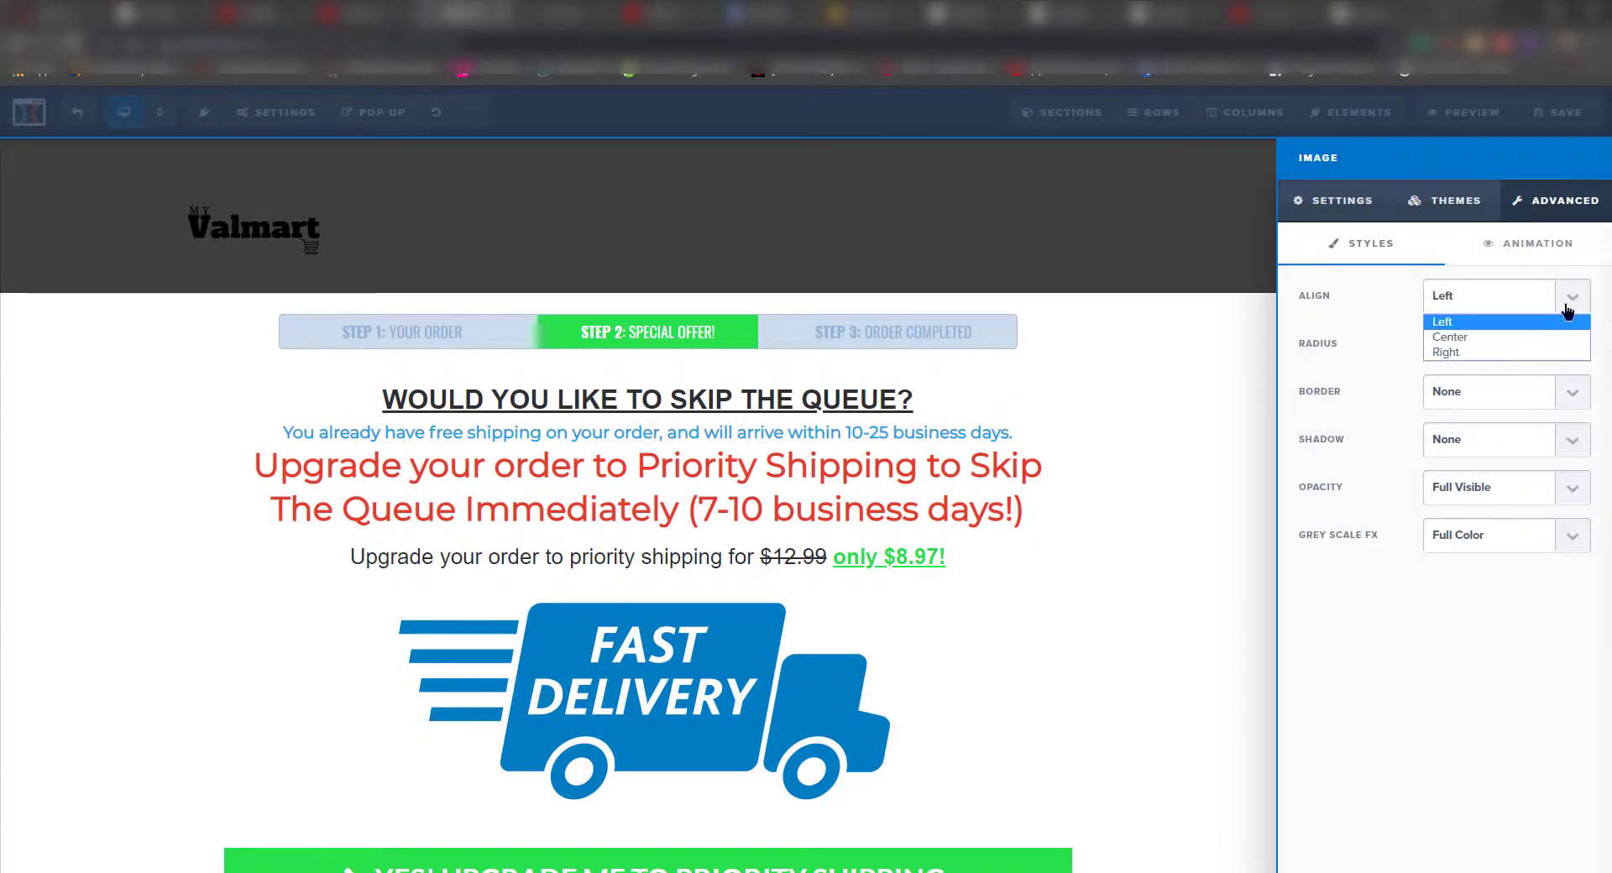
left_click(1486, 337)
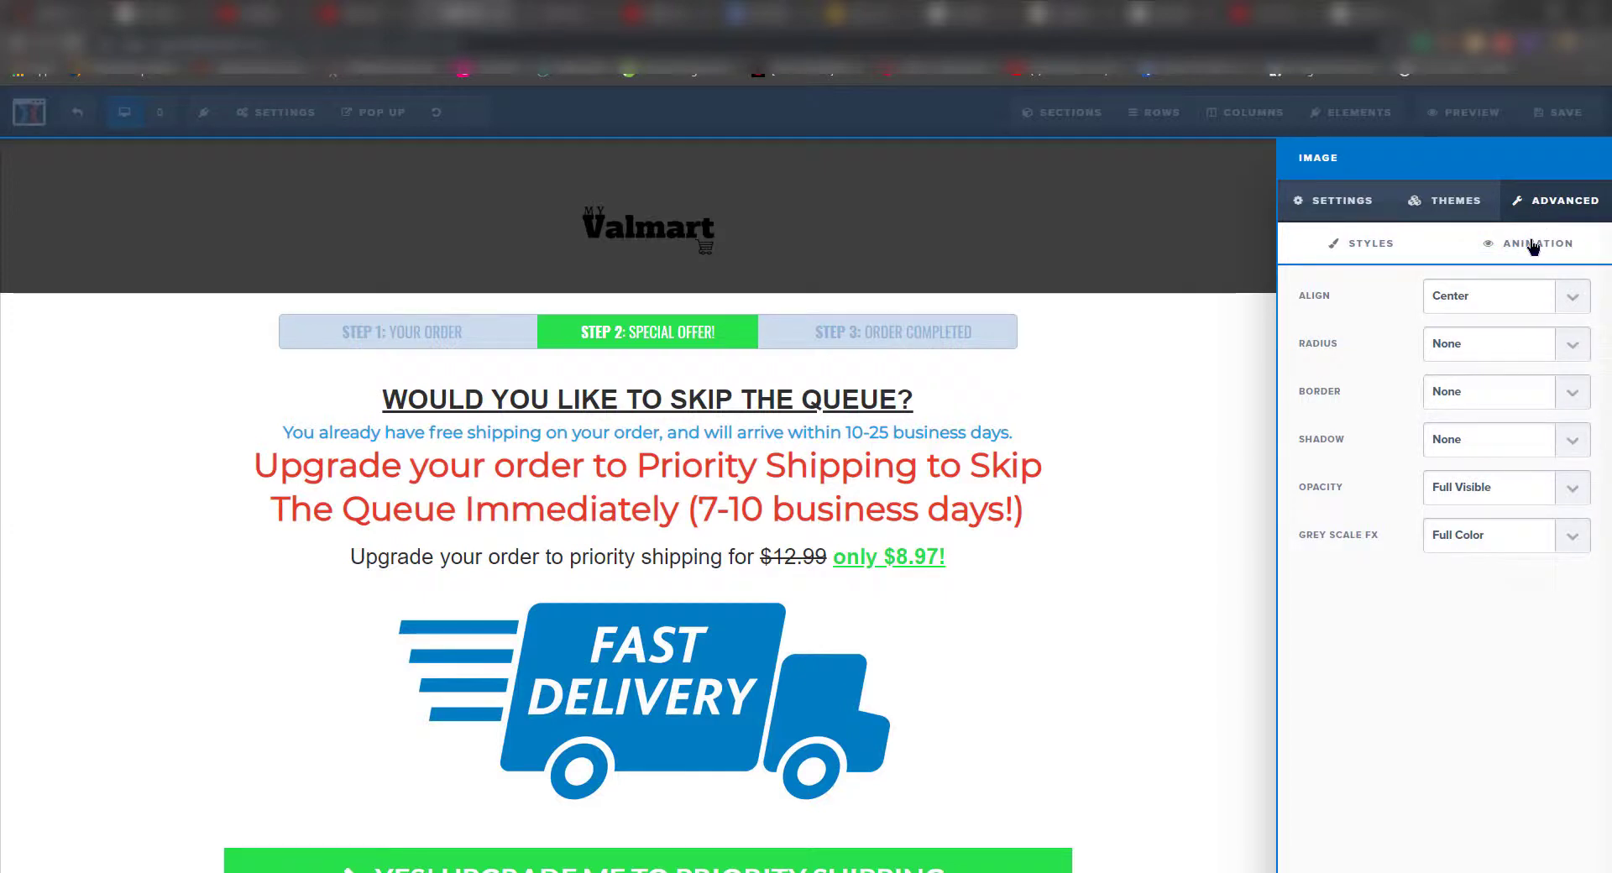
left_click(1191, 405)
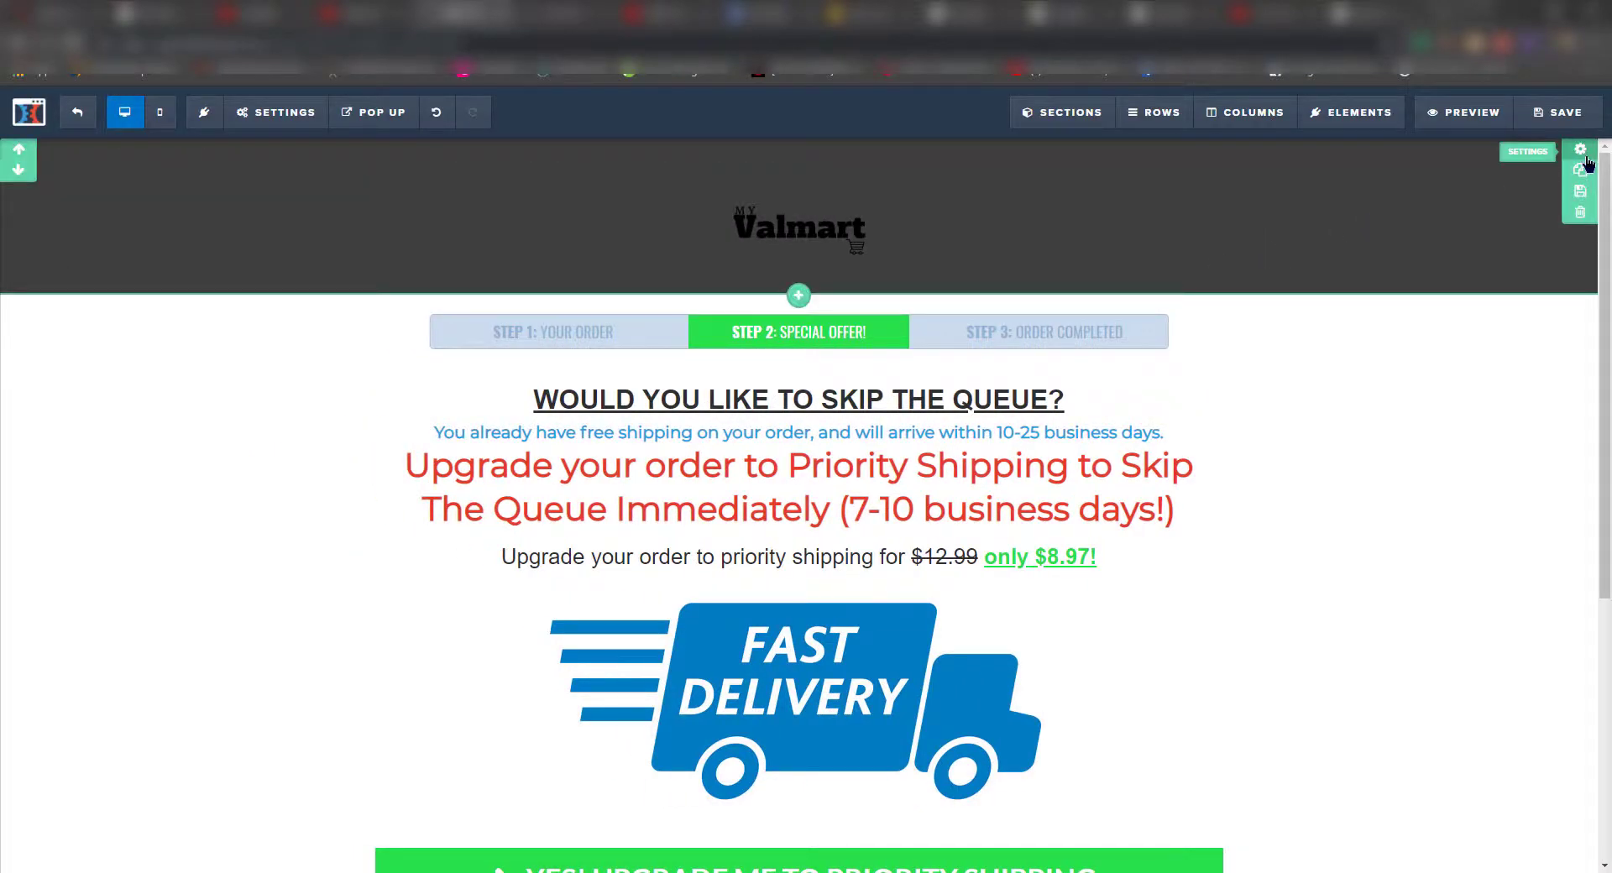
left_click(1580, 149)
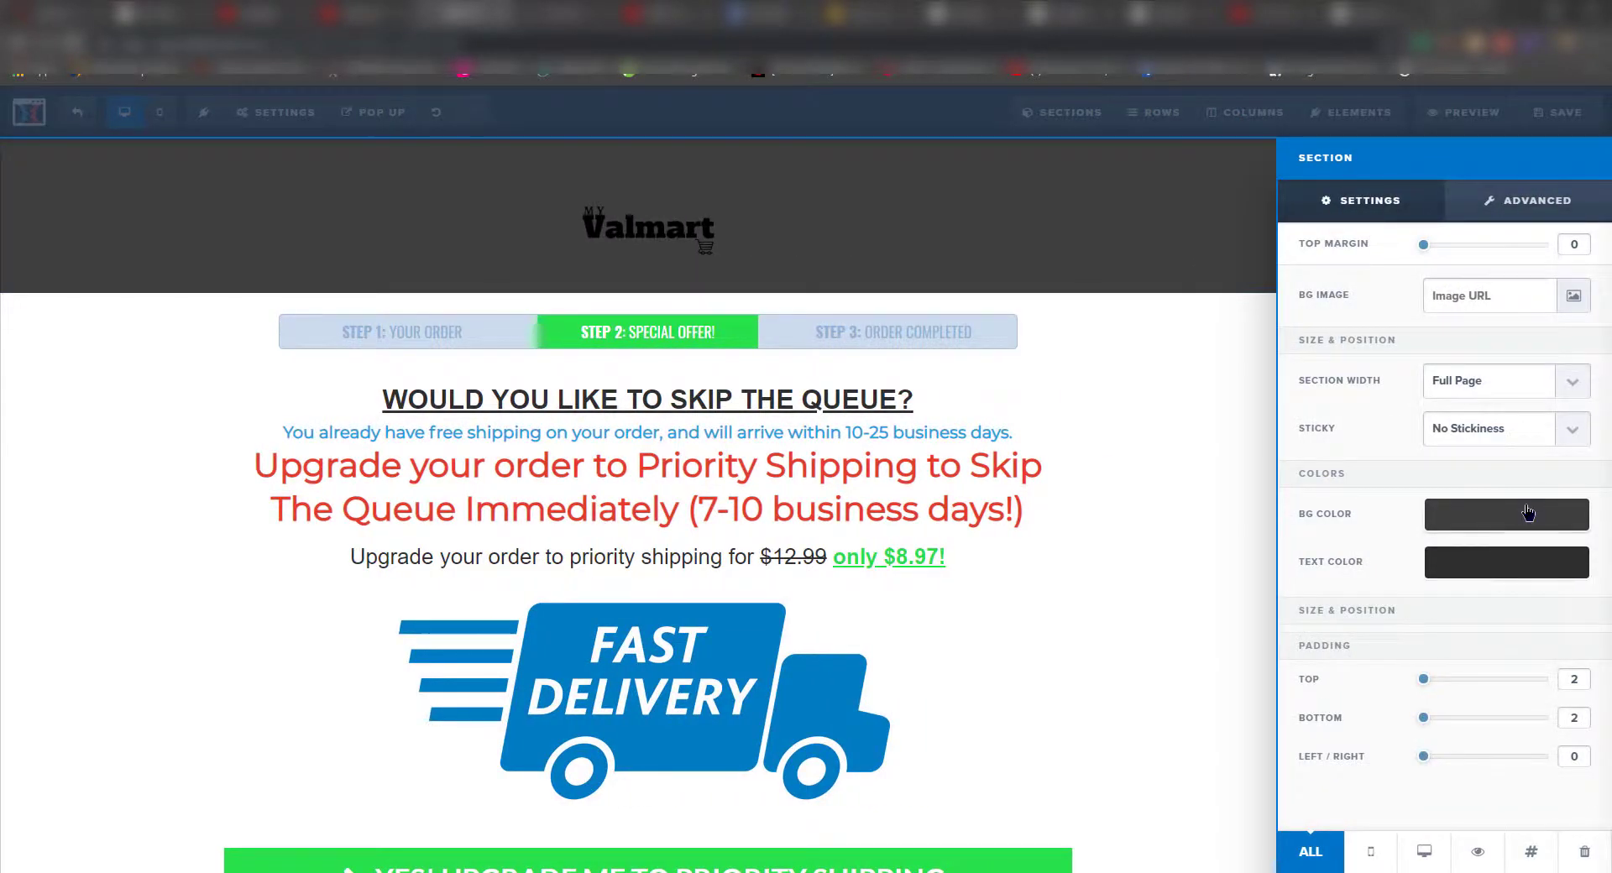
- Set the header section's background color to white
left_click(1504, 519)
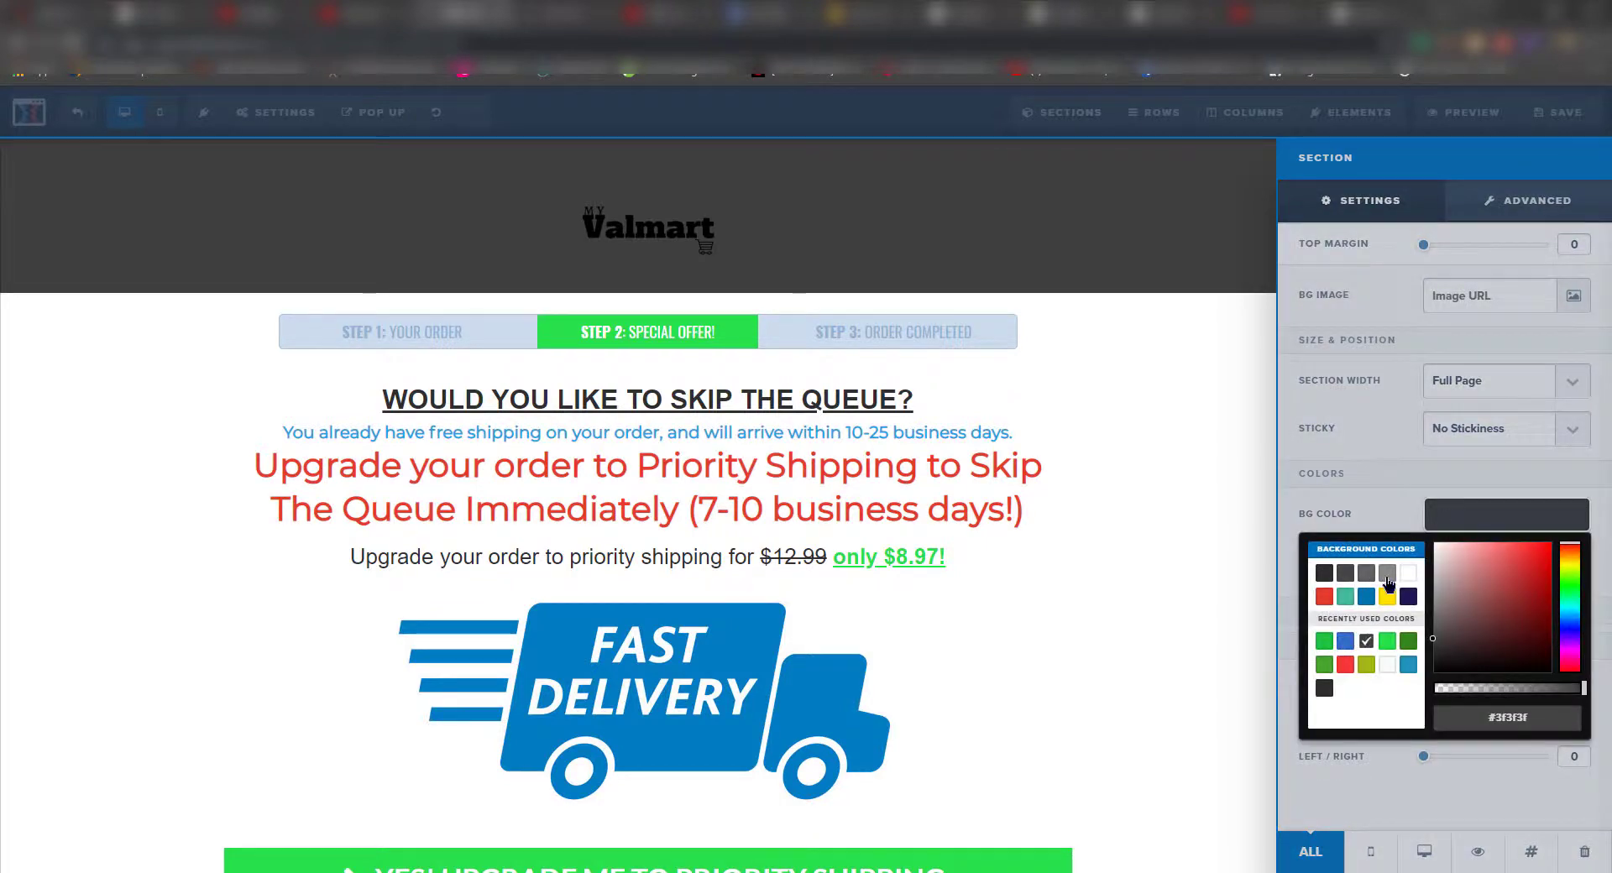
left_click(1408, 573)
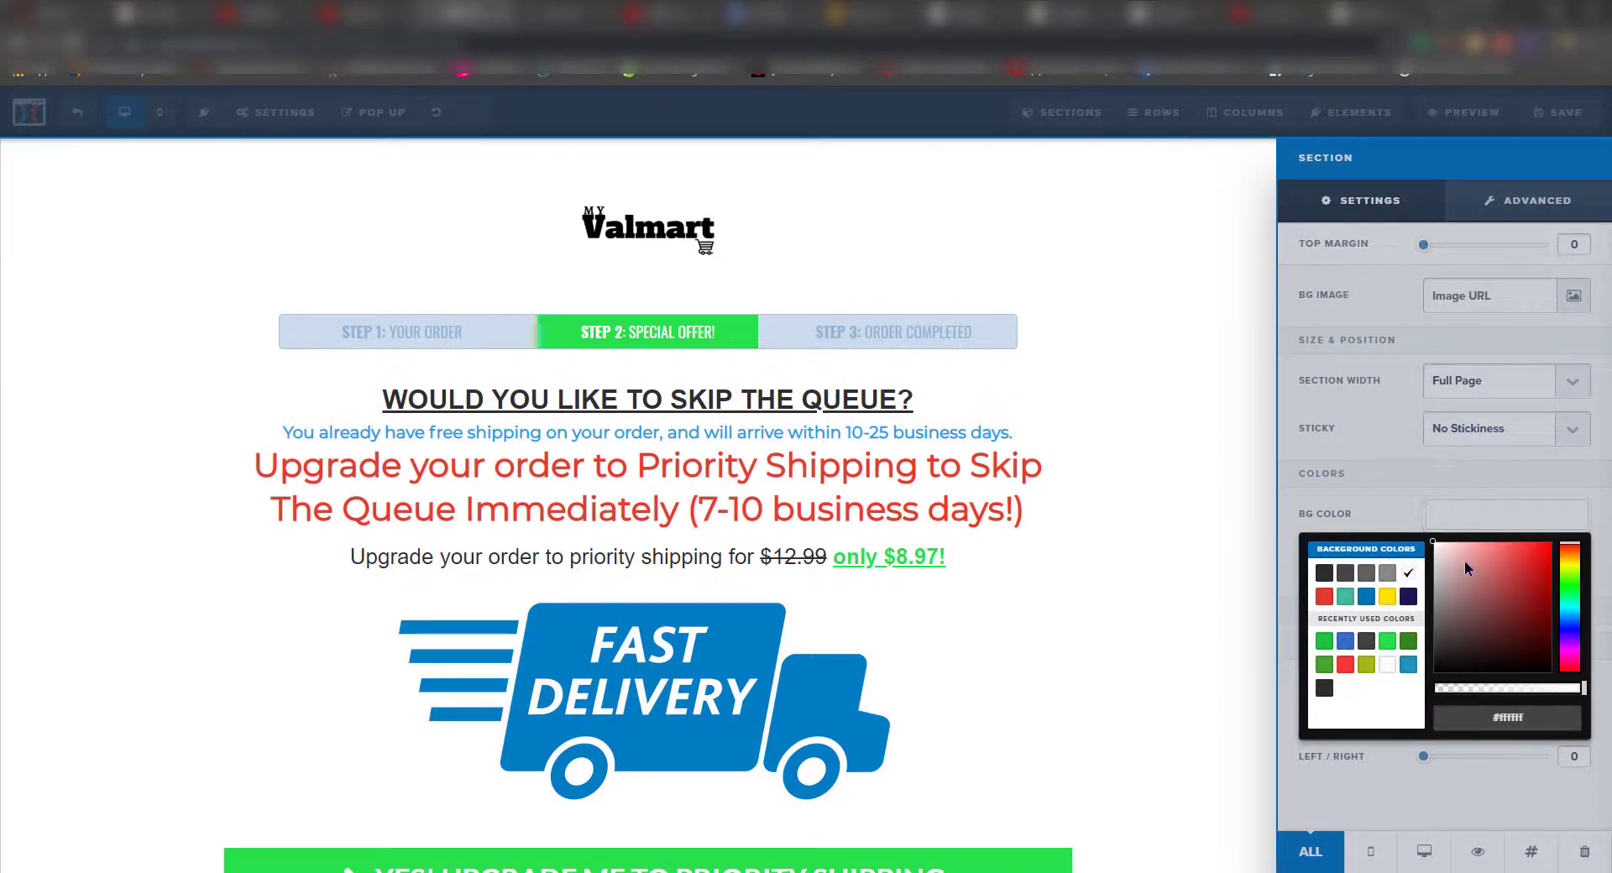
left_click(1188, 619)
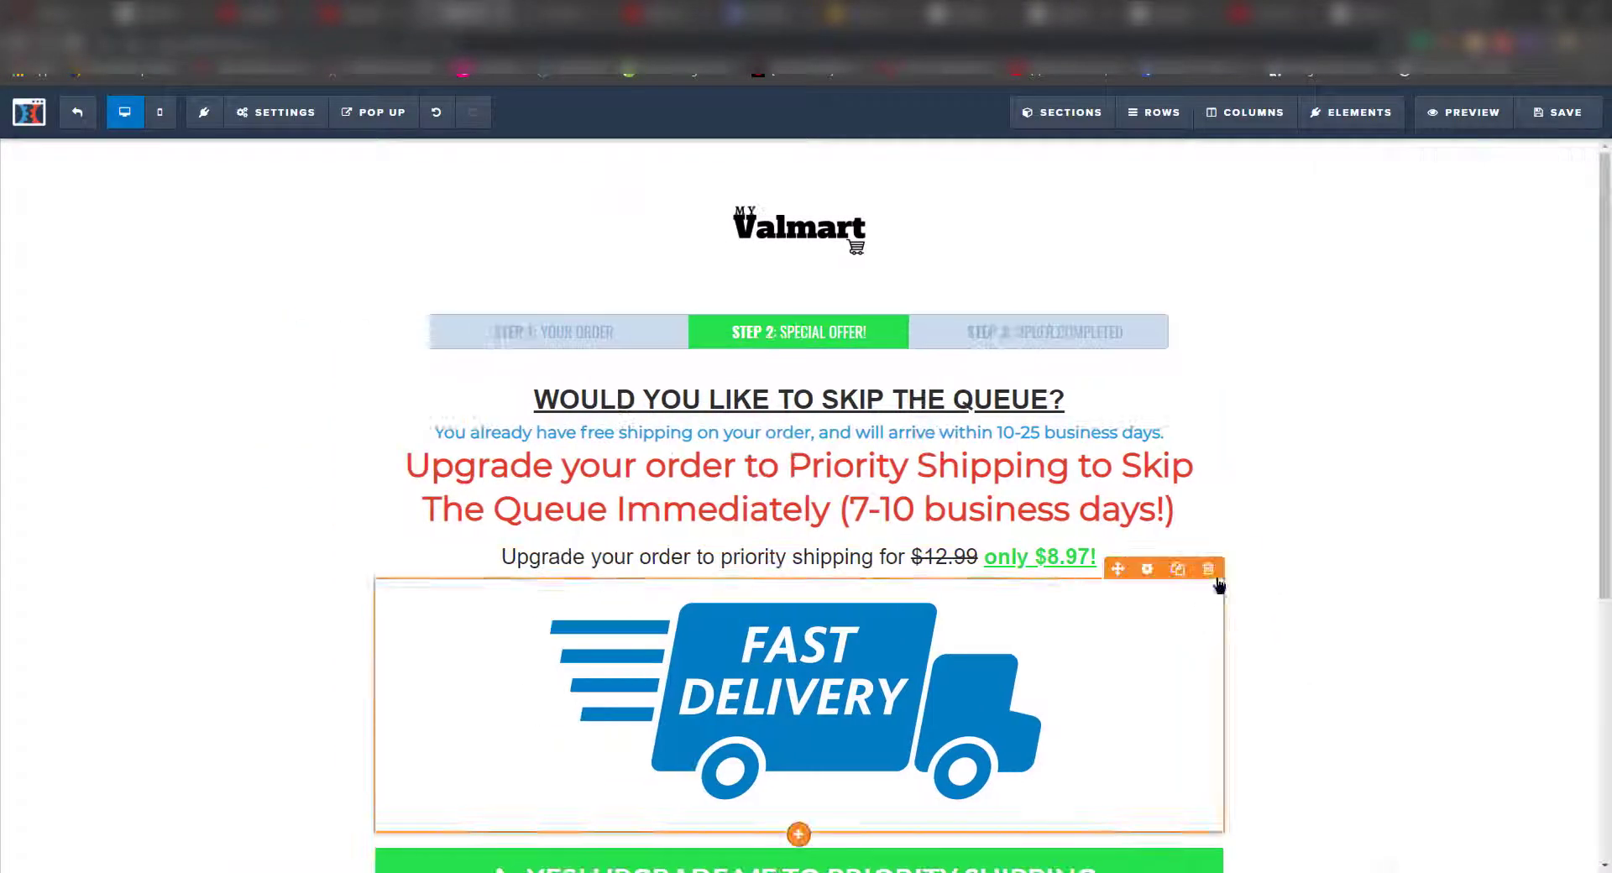
scroll(1262, 537, "down", 3)
scroll(1262, 529, "down", 1)
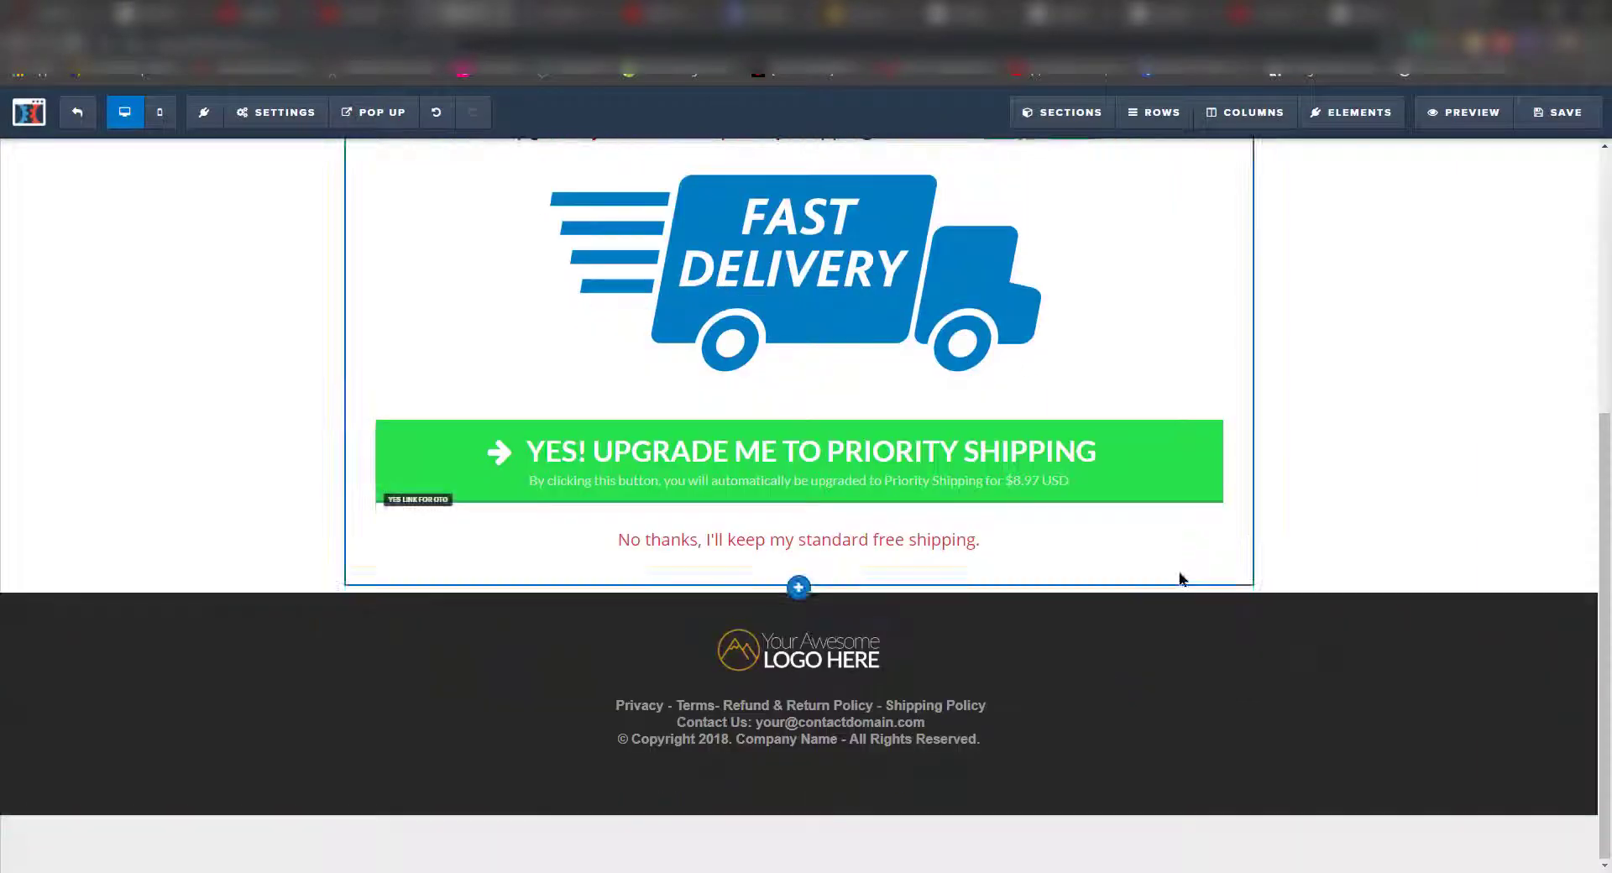
- Replace the footer logo with the Valmart image and set its width to 160
left_click(805, 647)
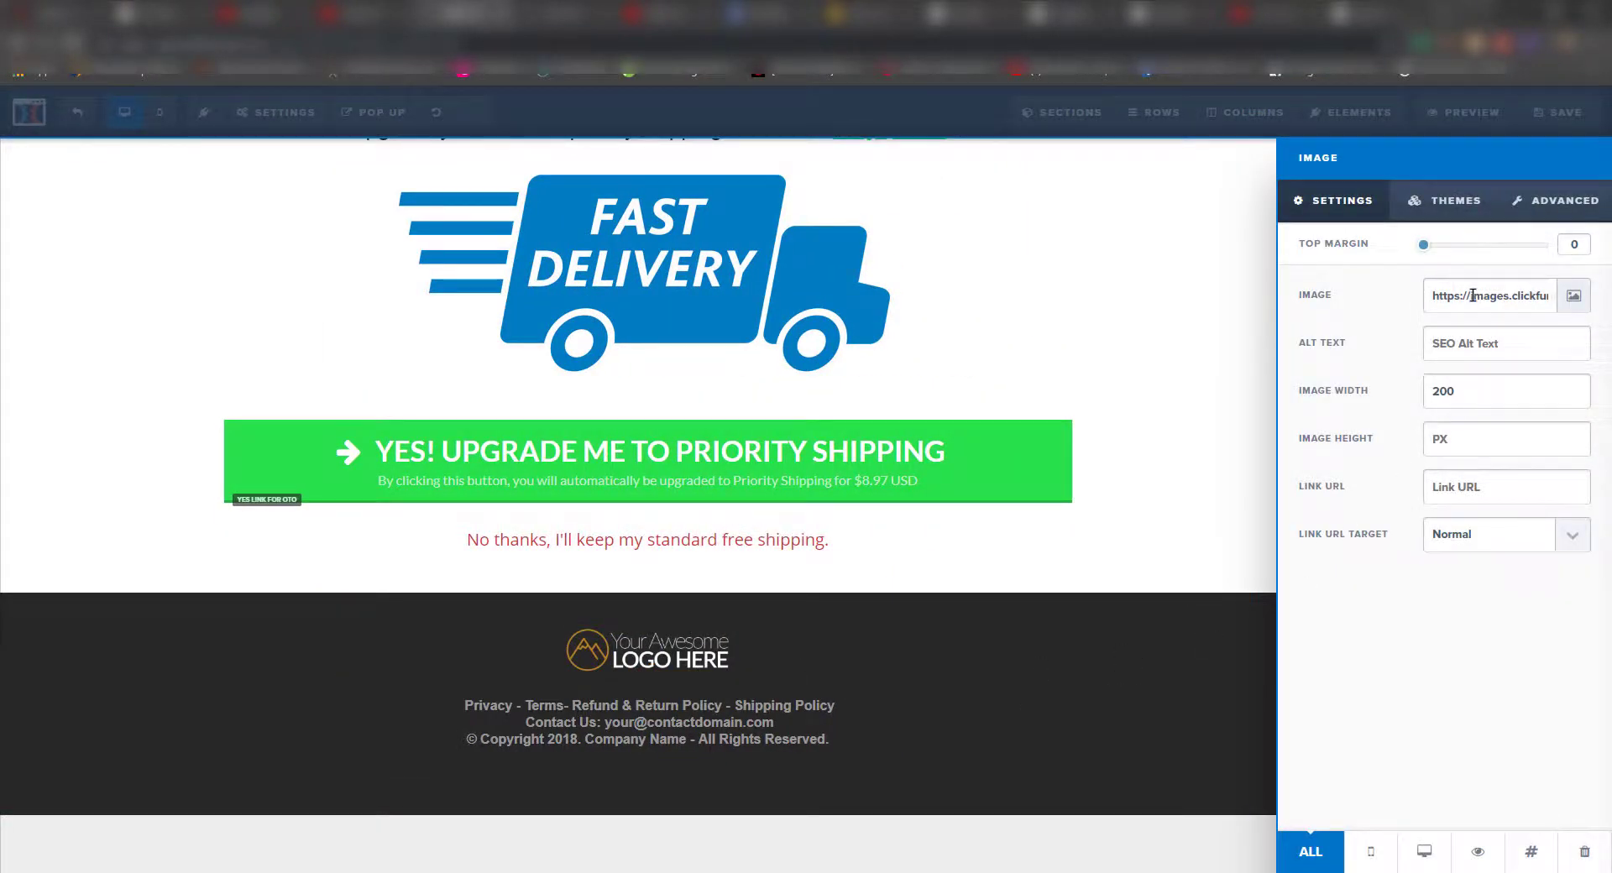
left_click(1575, 296)
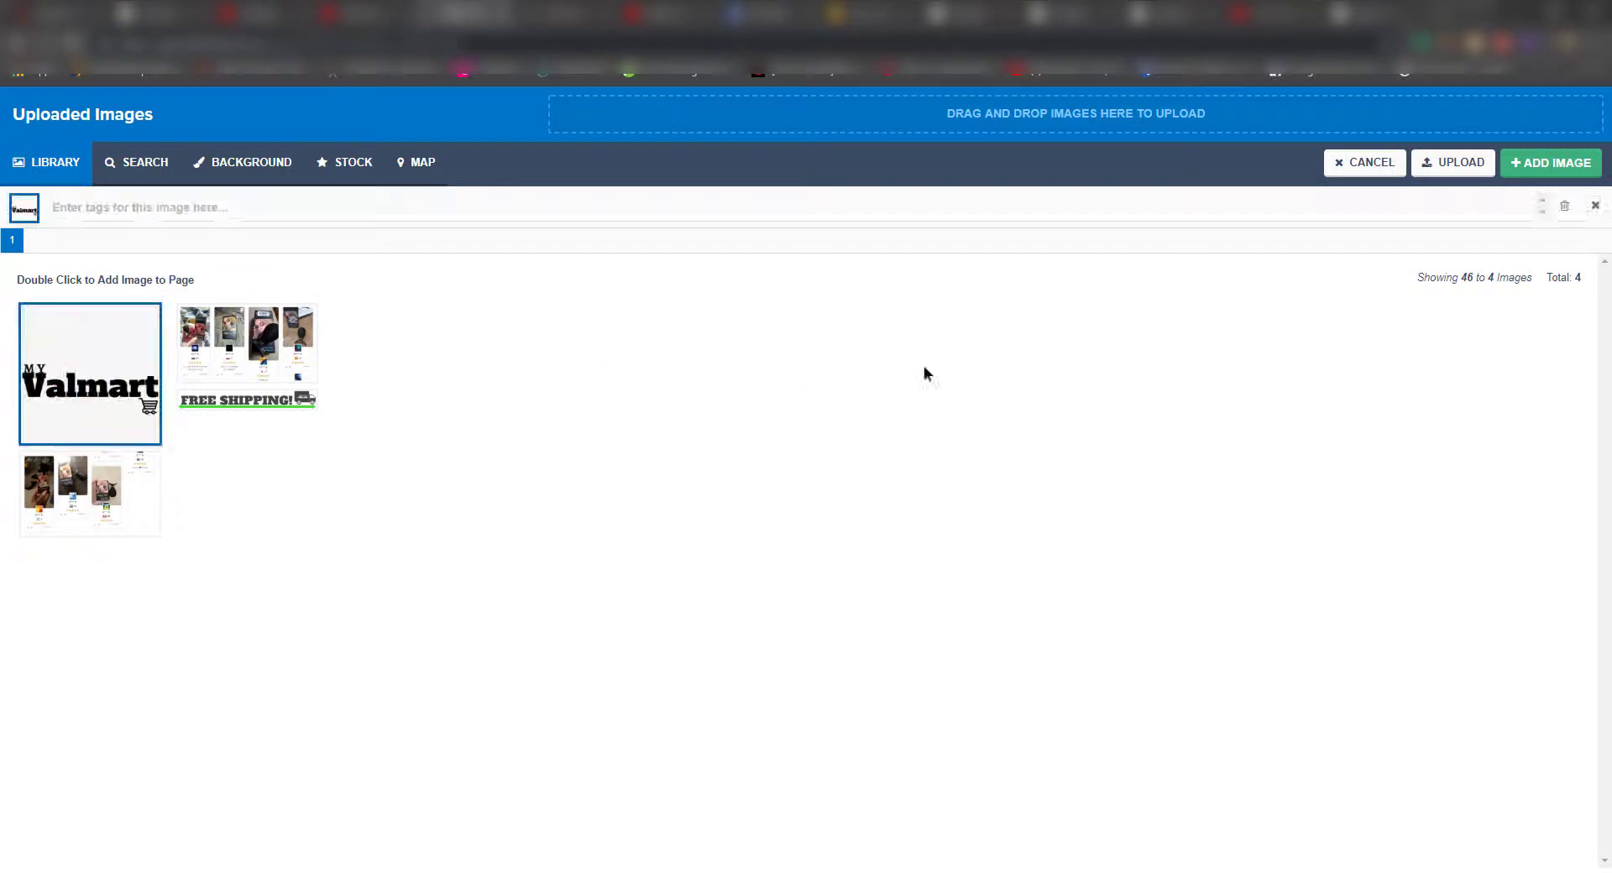
double_click(101, 354)
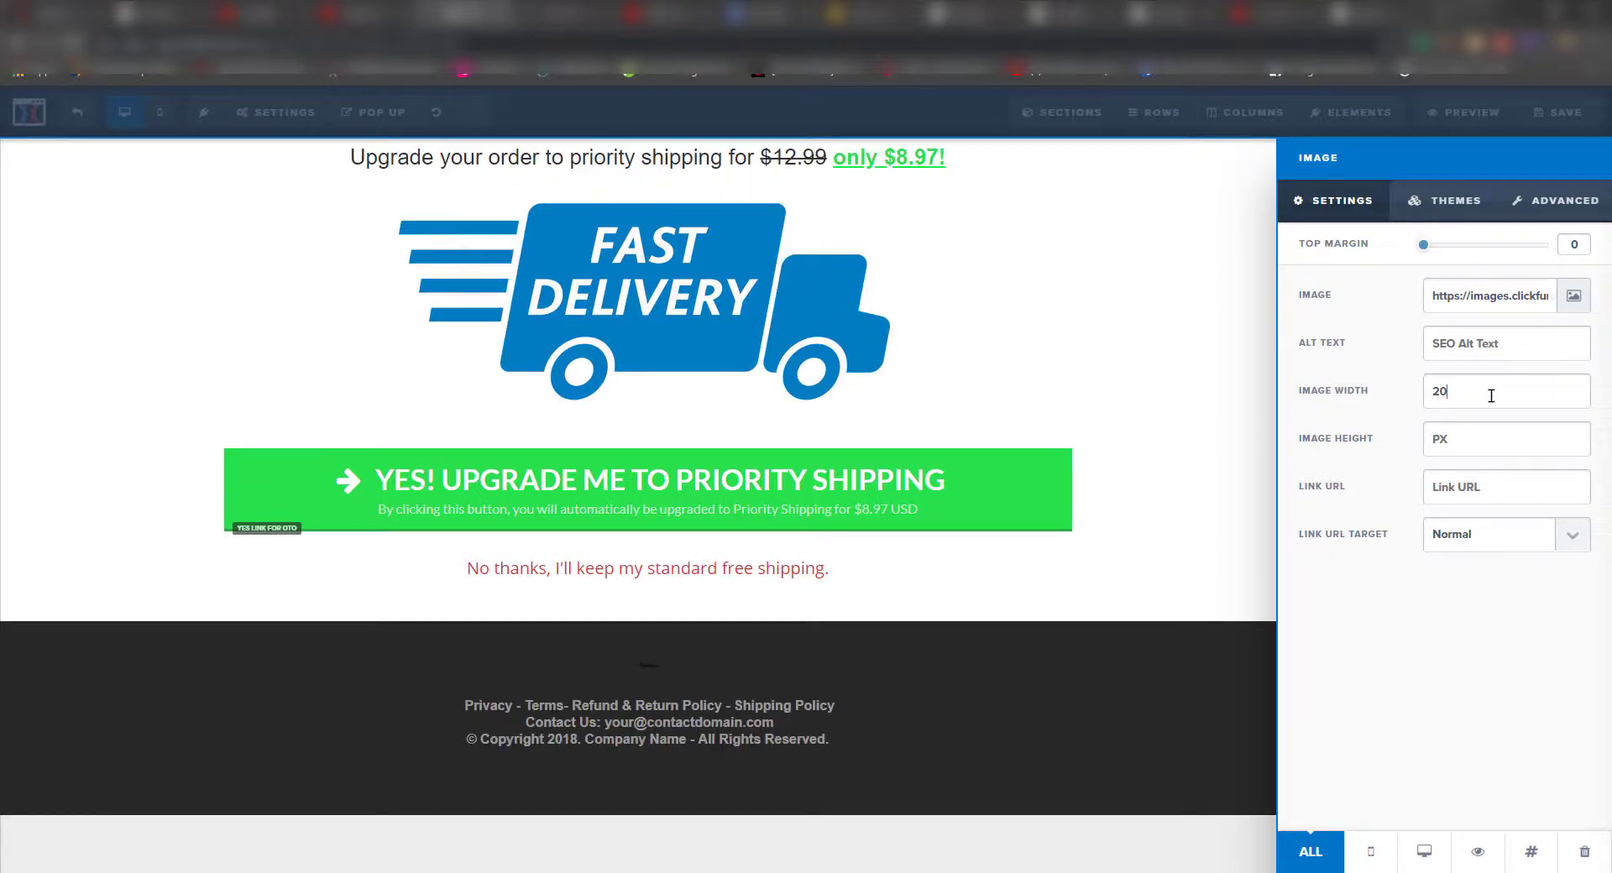
key("BackSpace")
key("BackSpace")
key("BackSpace")
type("16")
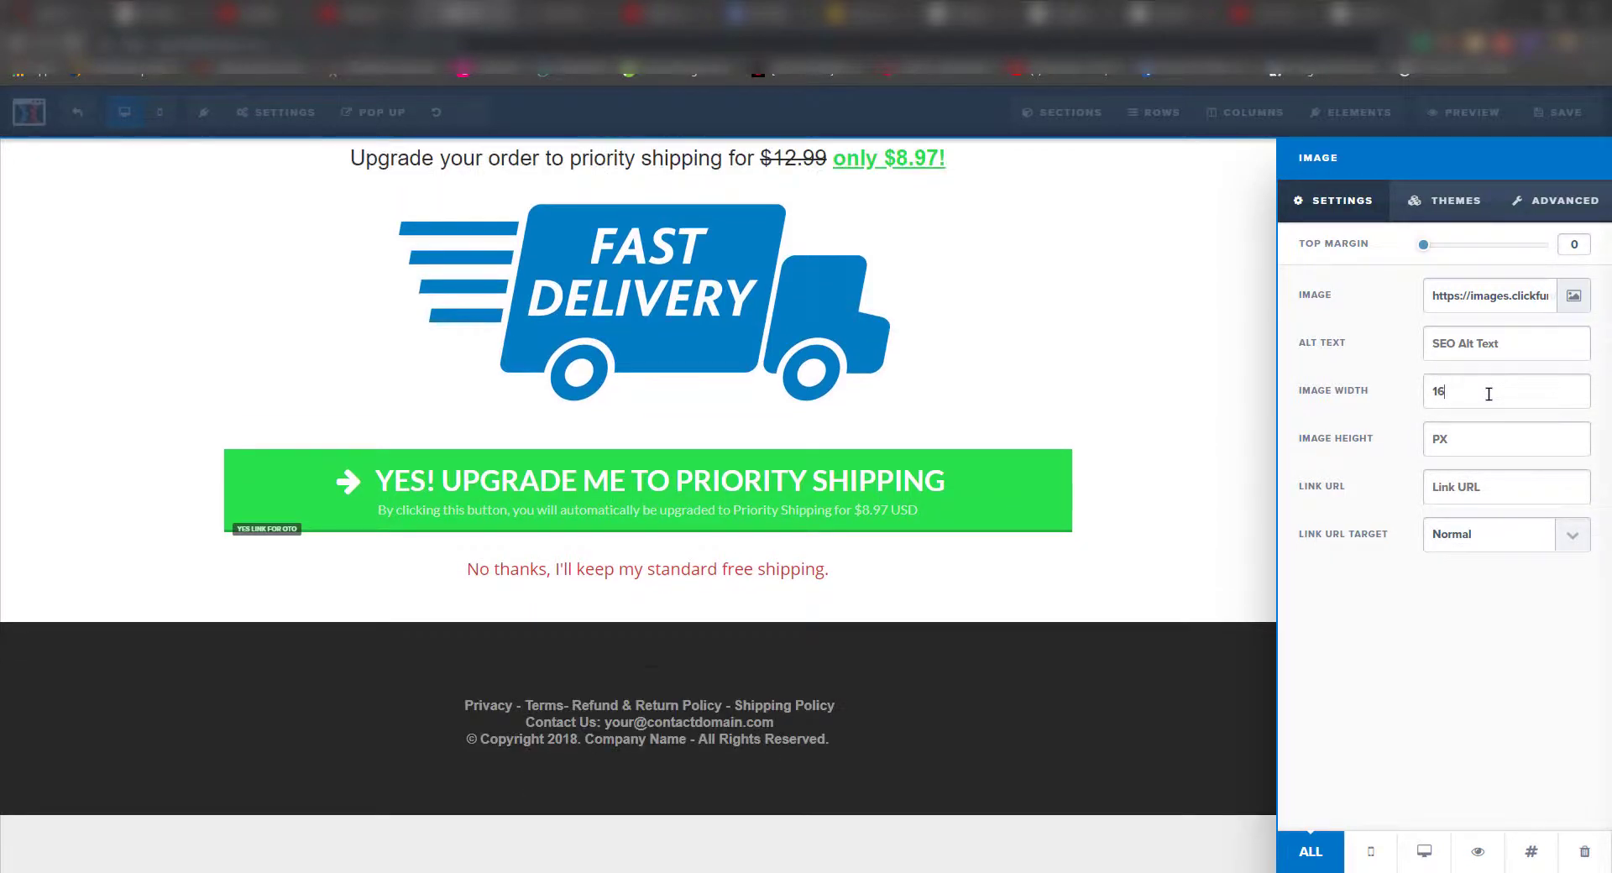
type("0")
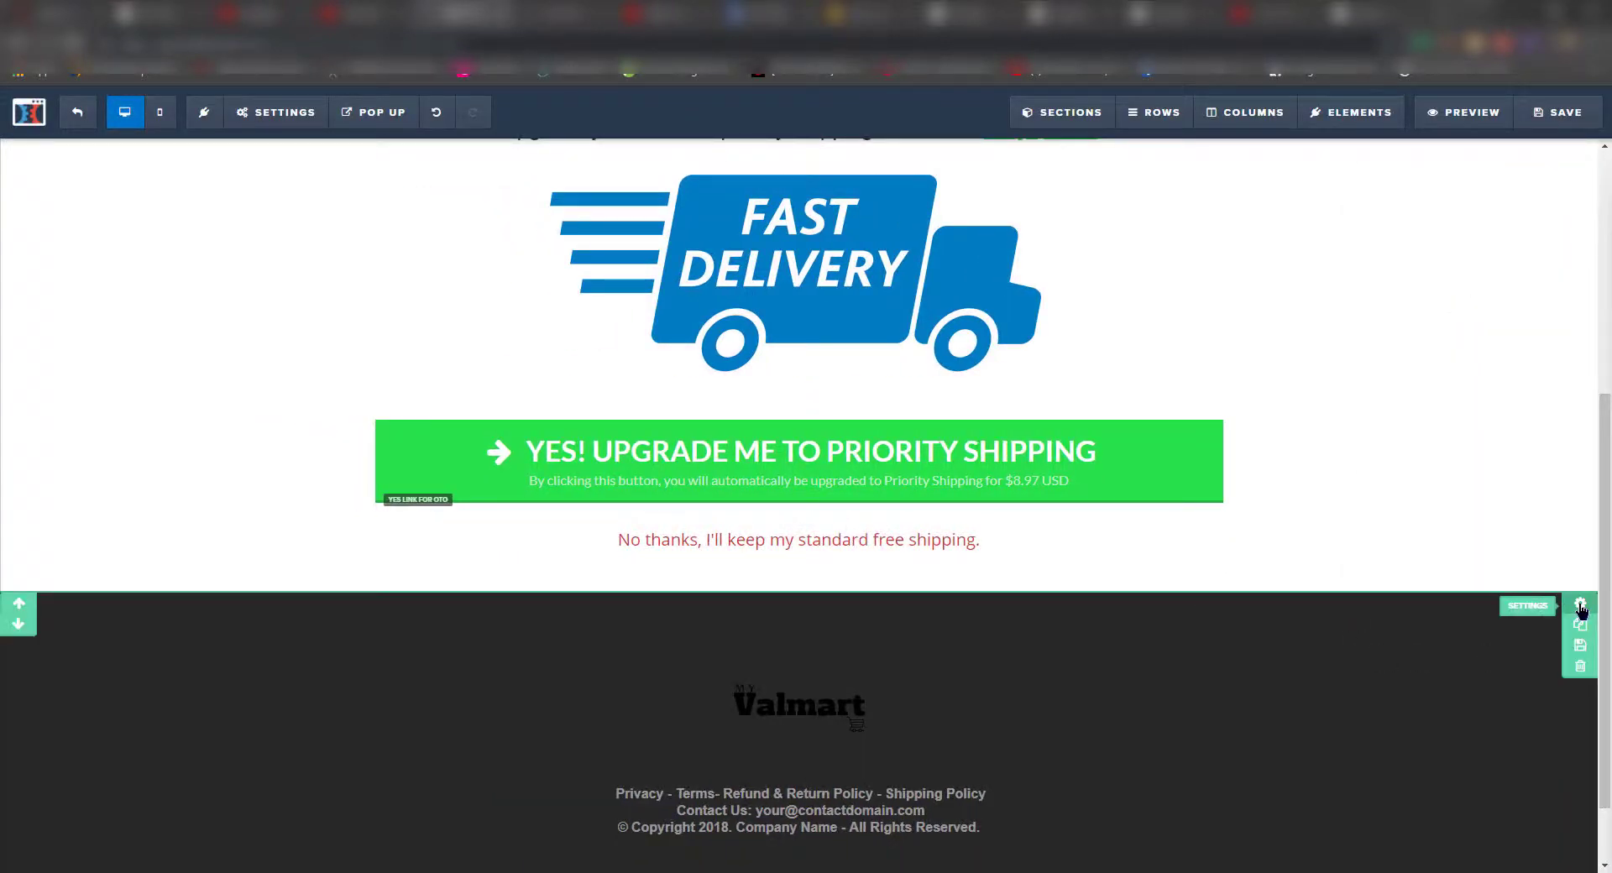
- Change the Valmart-logo footer section's background colour from dark to gray #767676
left_click(1580, 604)
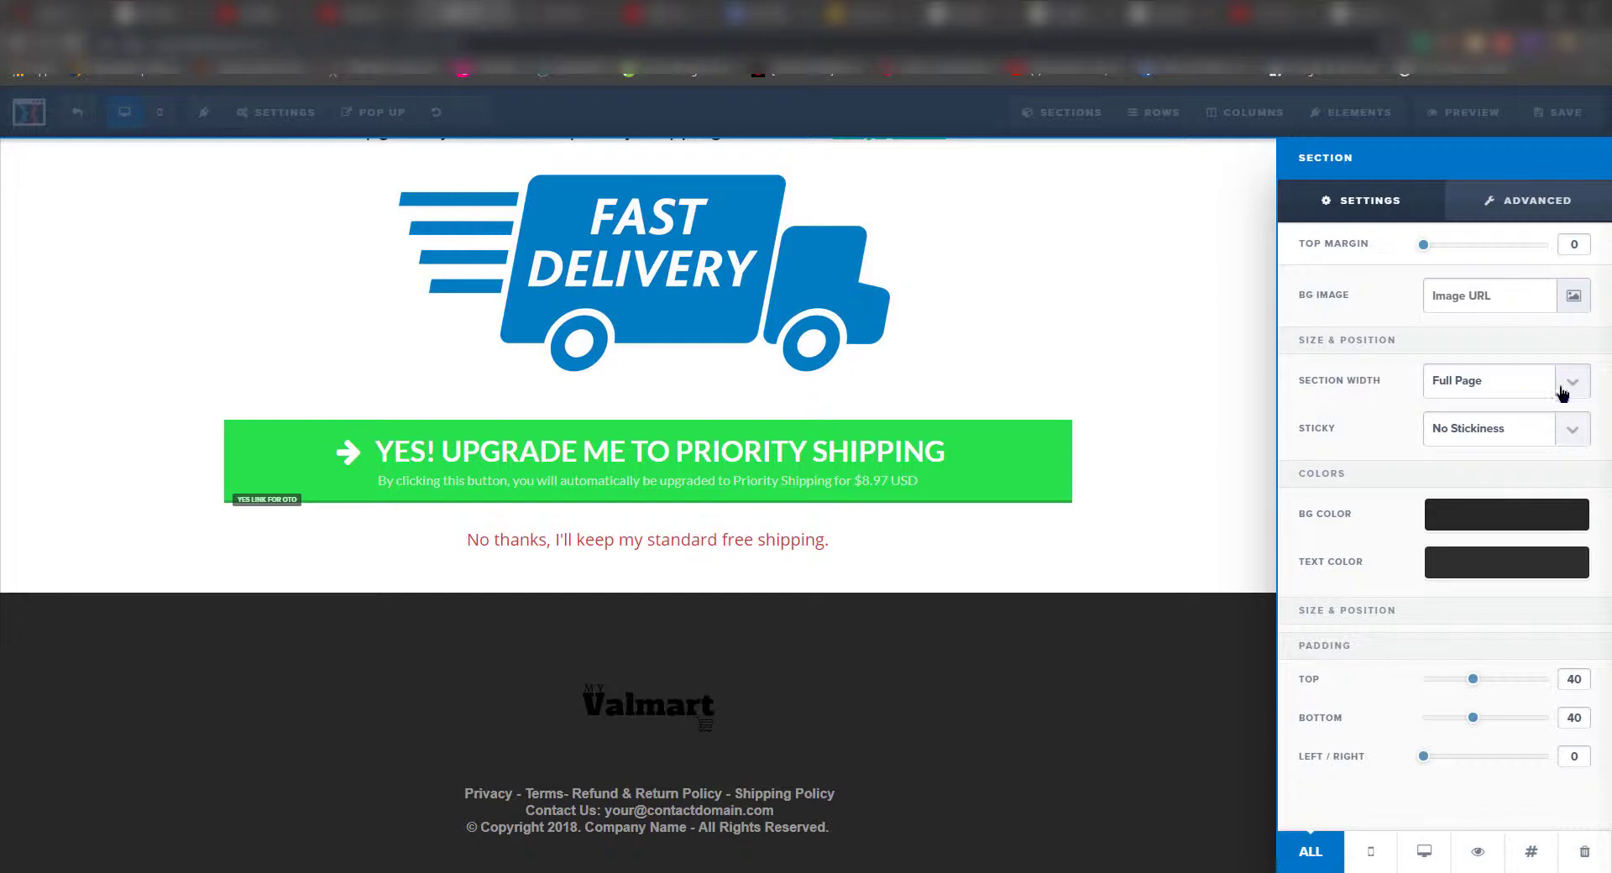
left_click(1532, 520)
left_click_drag(1436, 639, 1431, 613)
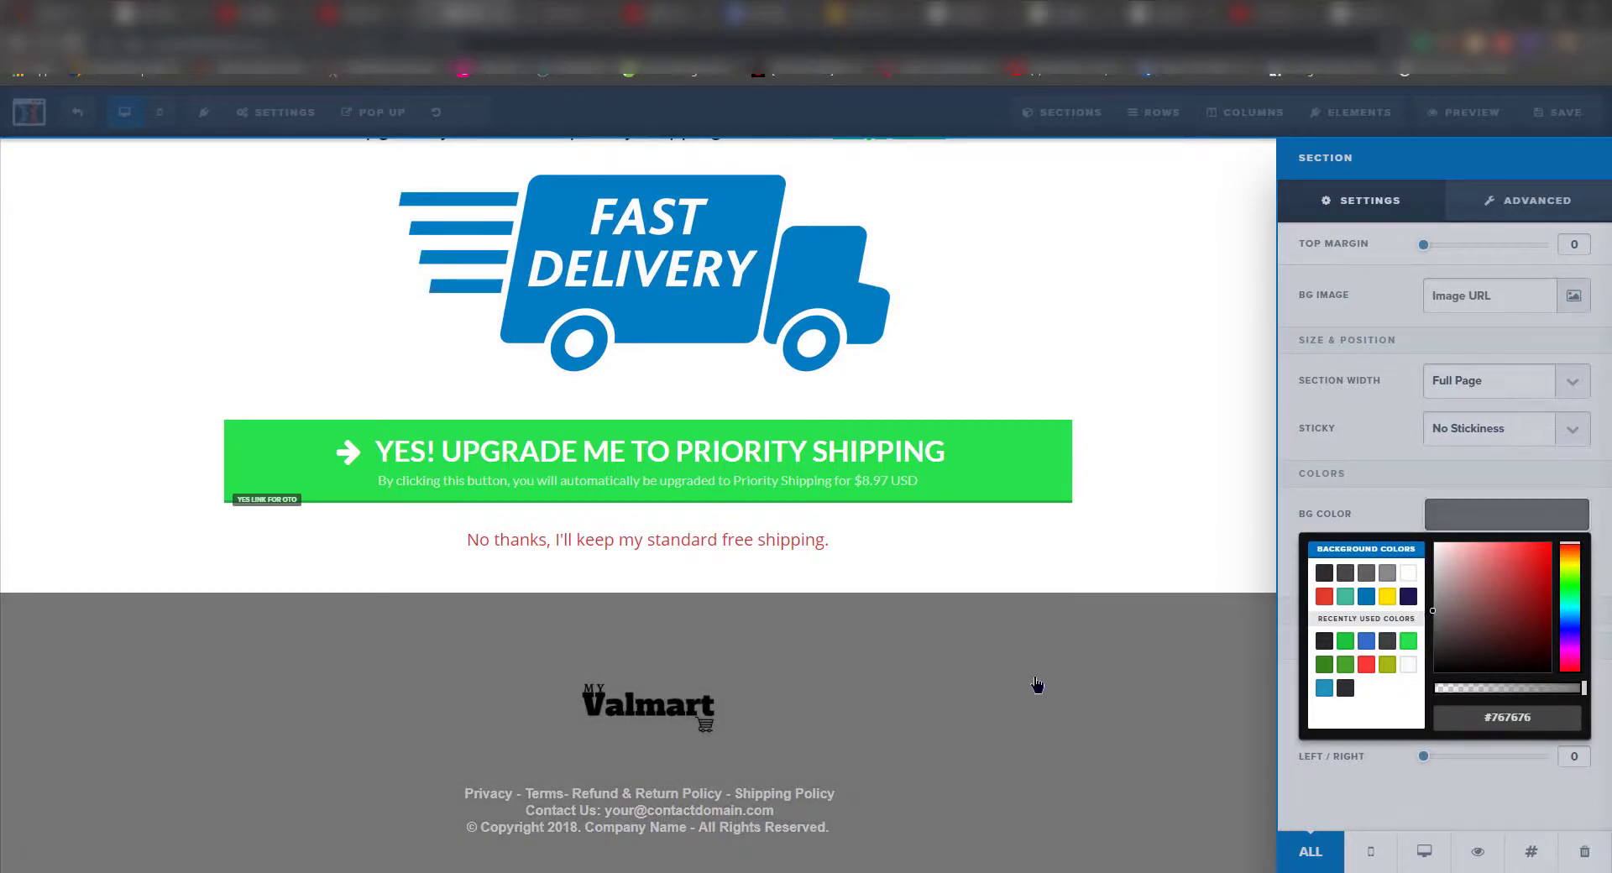
left_click(1038, 685)
scroll(1190, 706, "down", 1)
scroll(1188, 702, "up", 6)
scroll(1145, 680, "down", 5)
scroll(954, 694, "up", 5)
scroll(1062, 677, "down", 4)
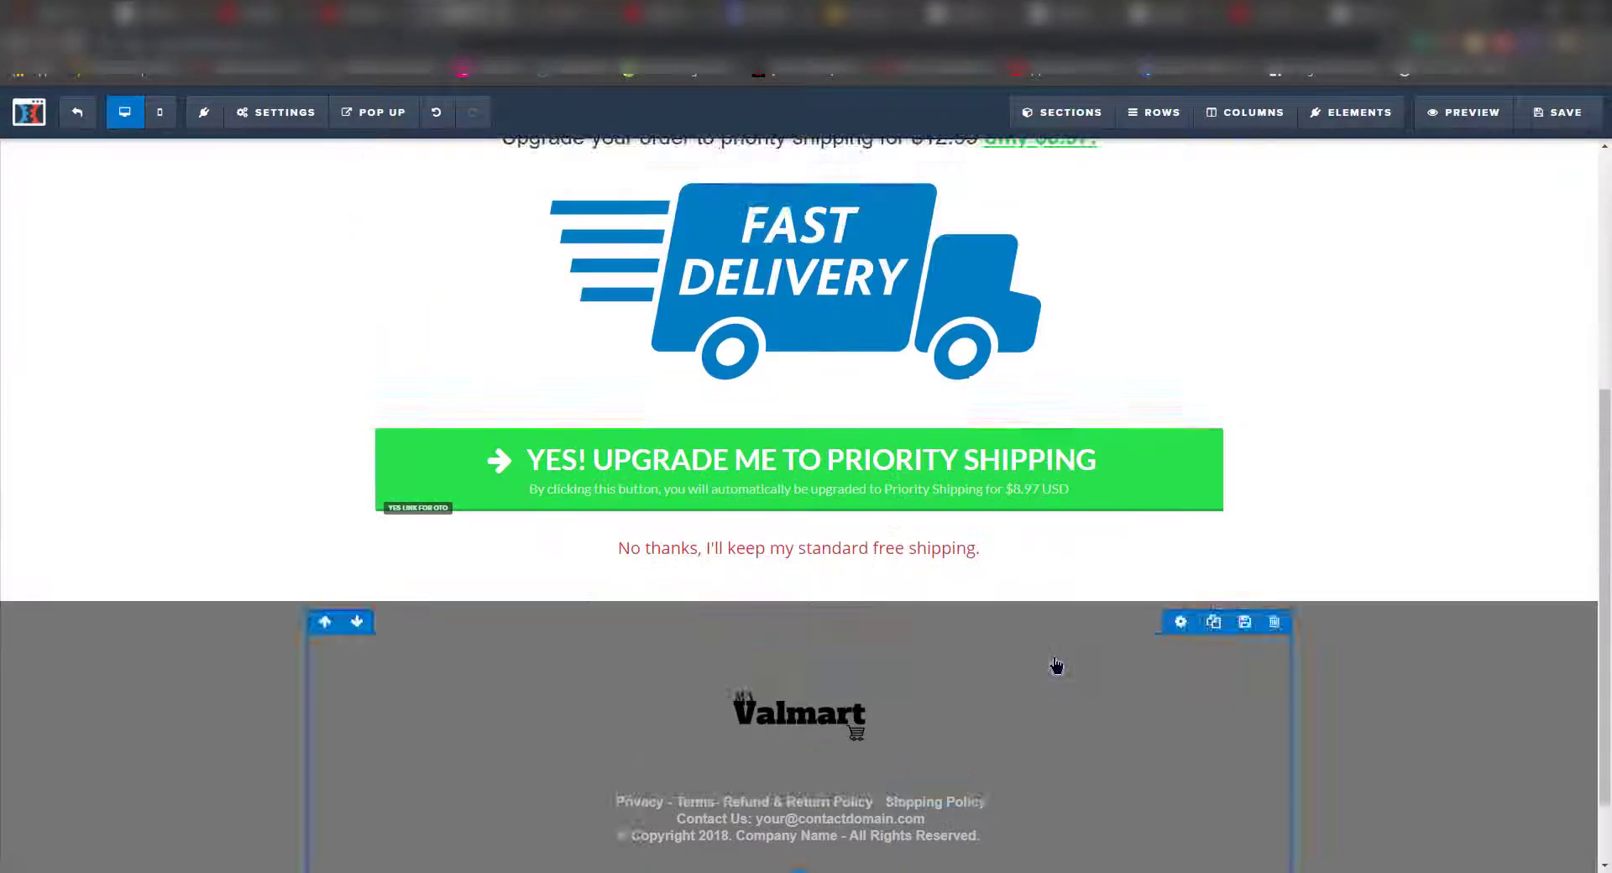
scroll(1057, 666, "down", 1)
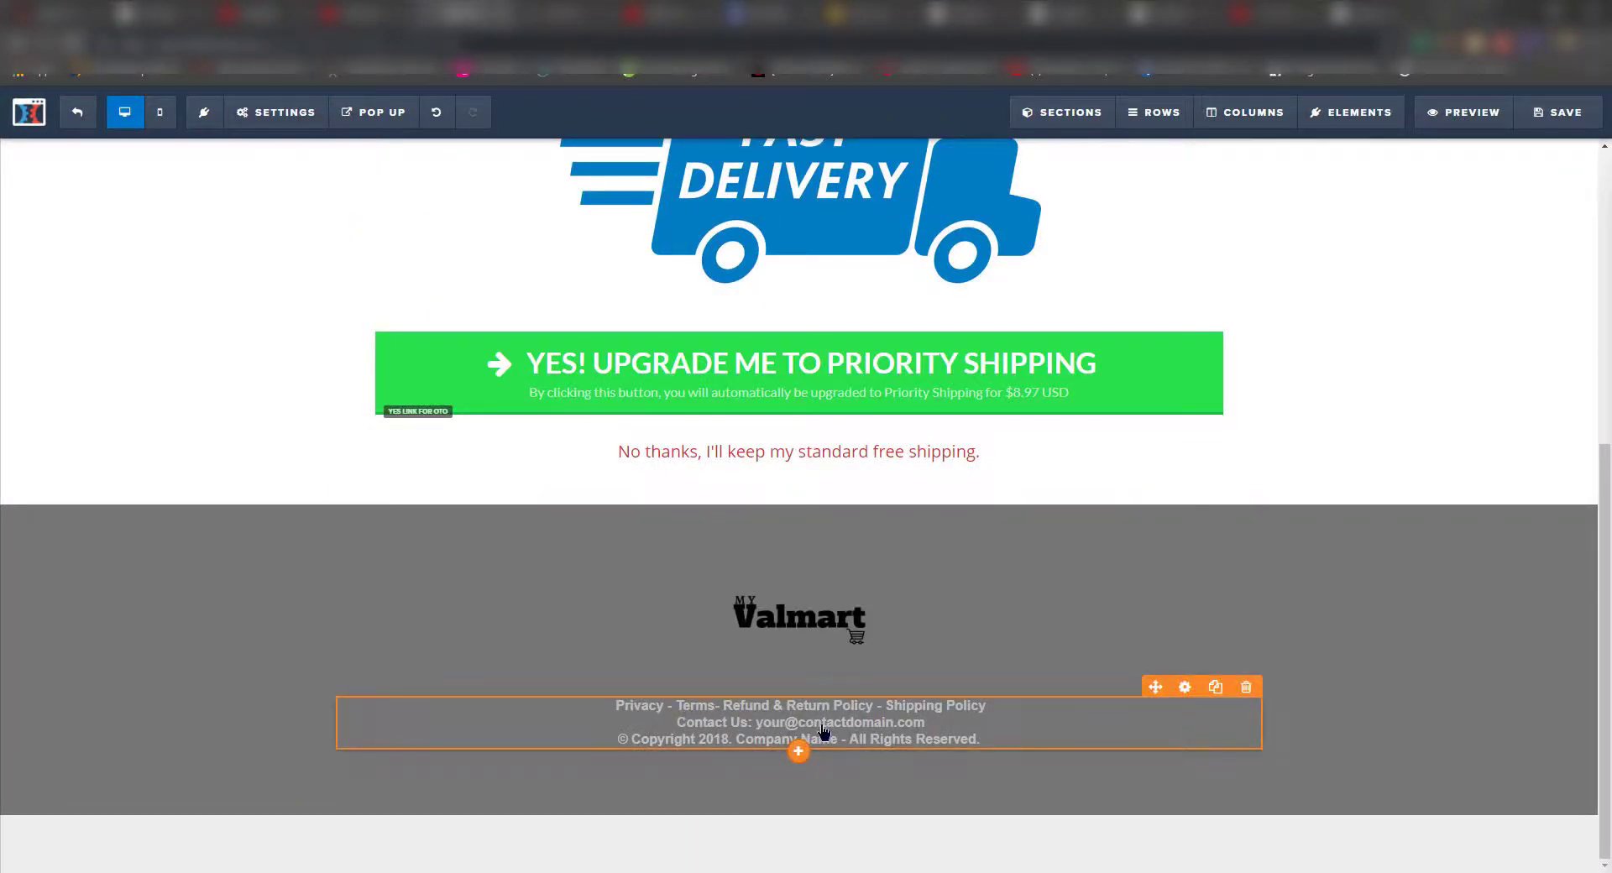
- Replace the footer's placeholder contact e-mail with the Valmart support address
left_click(774, 734)
left_click_drag(755, 723, 960, 719)
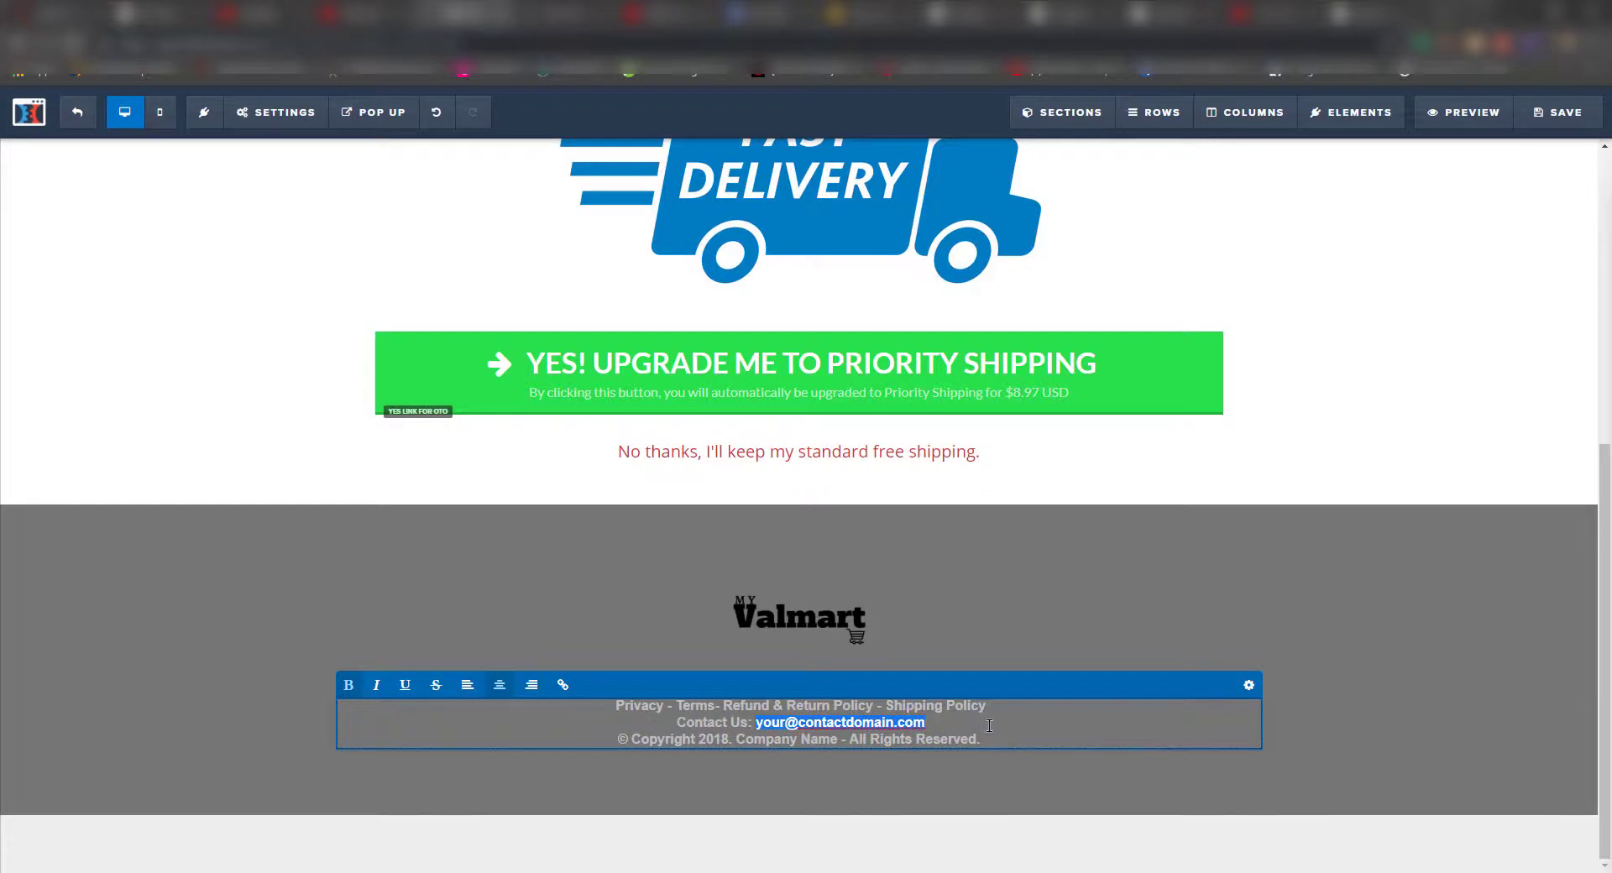
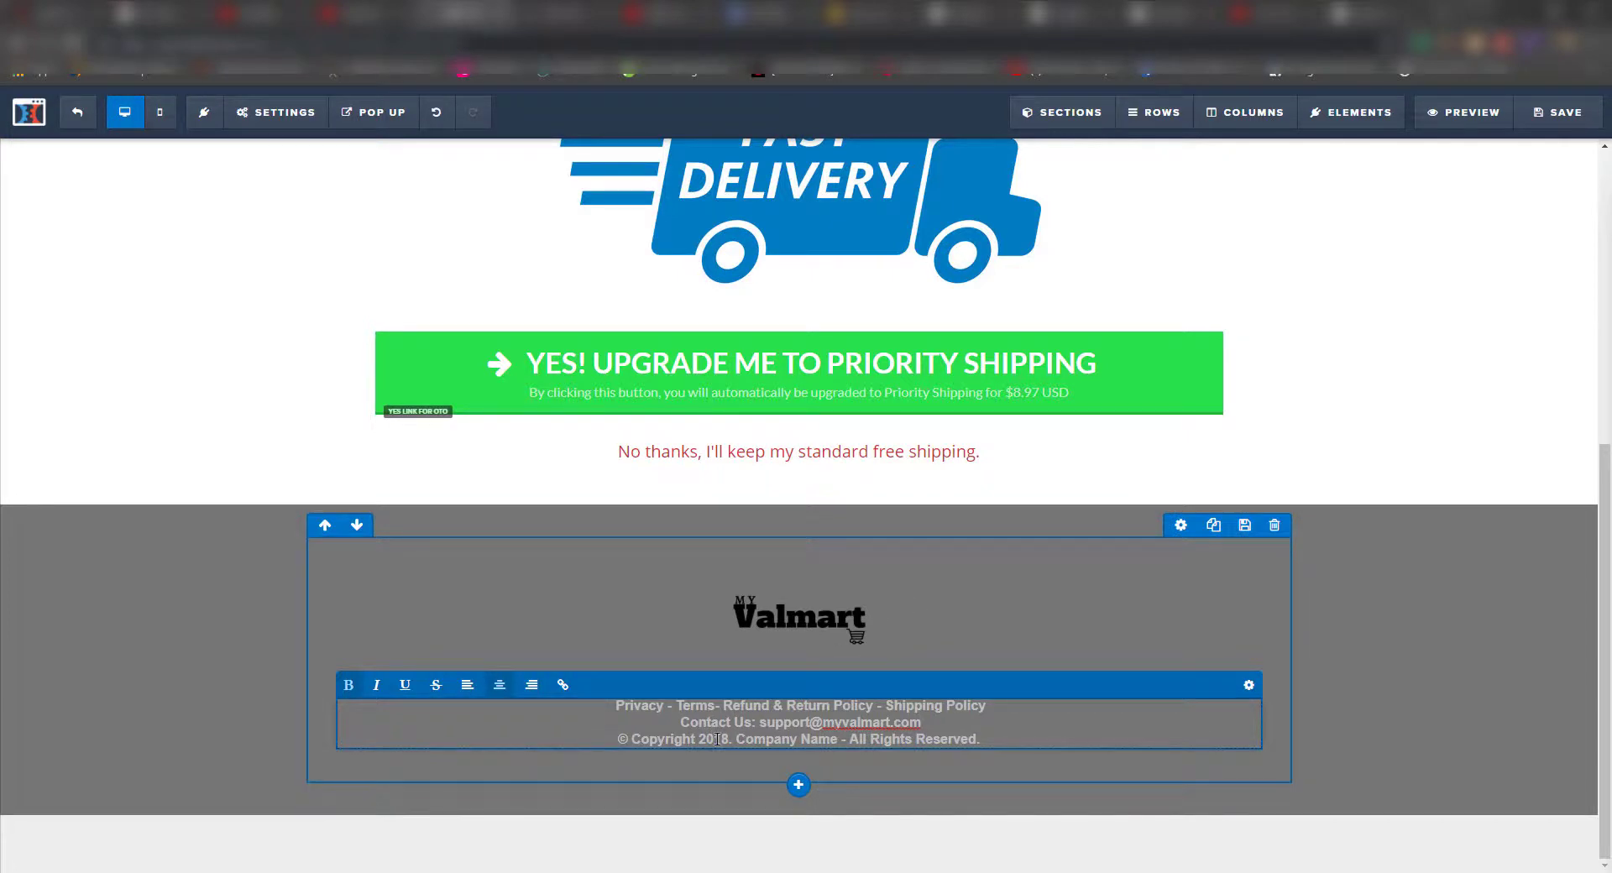
- Update the copyright line to '© Copyright 2019. Myvalmart - All Rights Reserved.'
key("Delete")
type("9")
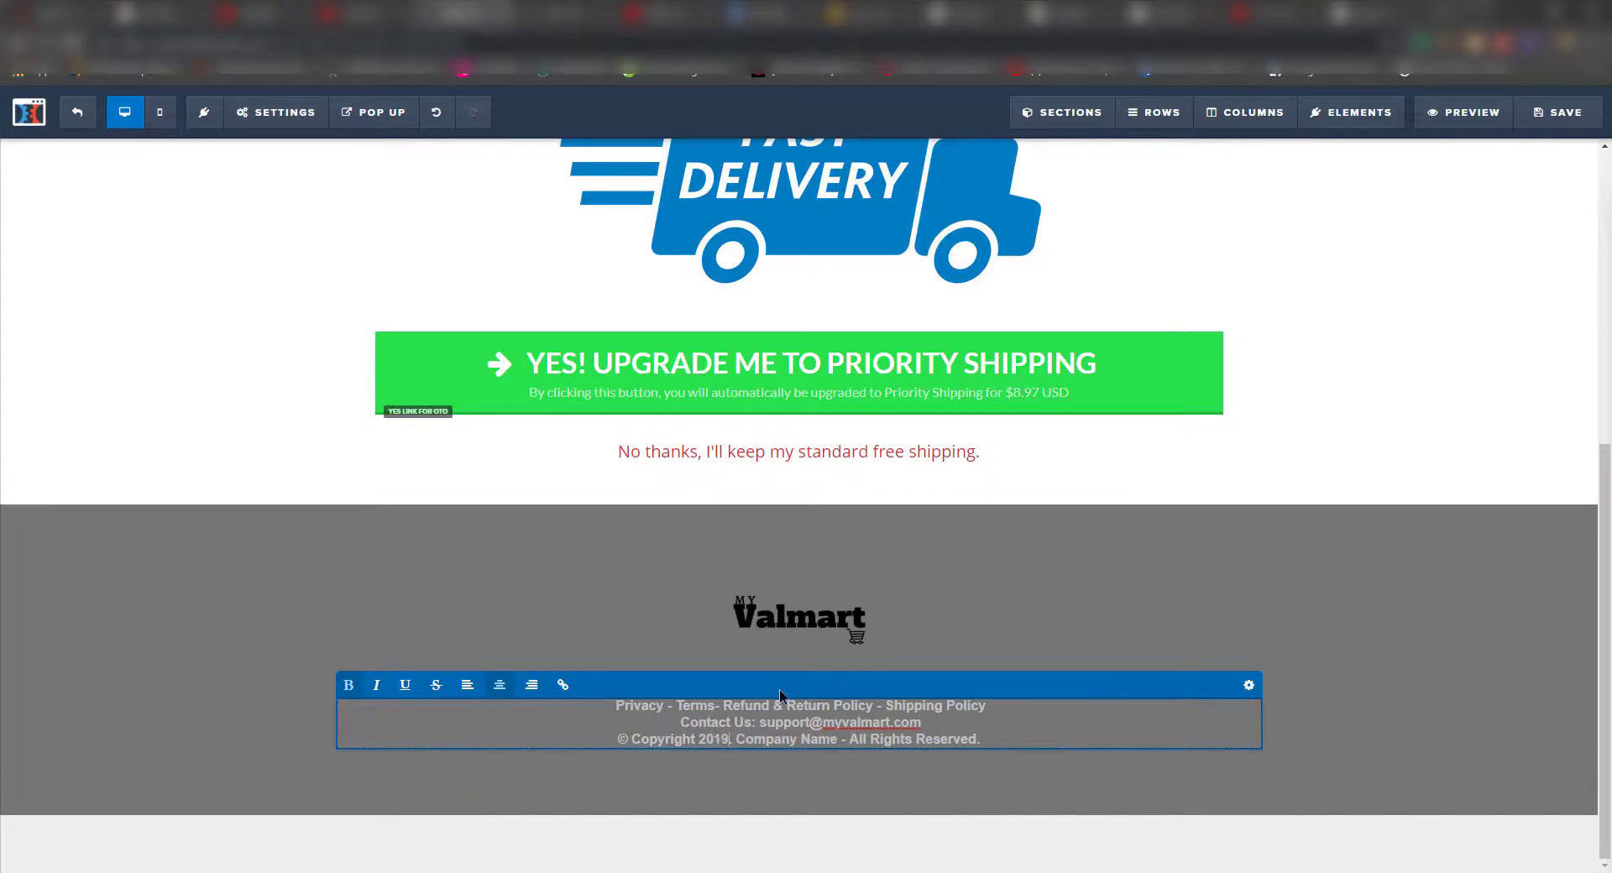
left_click_drag(738, 739, 839, 740)
type("Myvalmart")
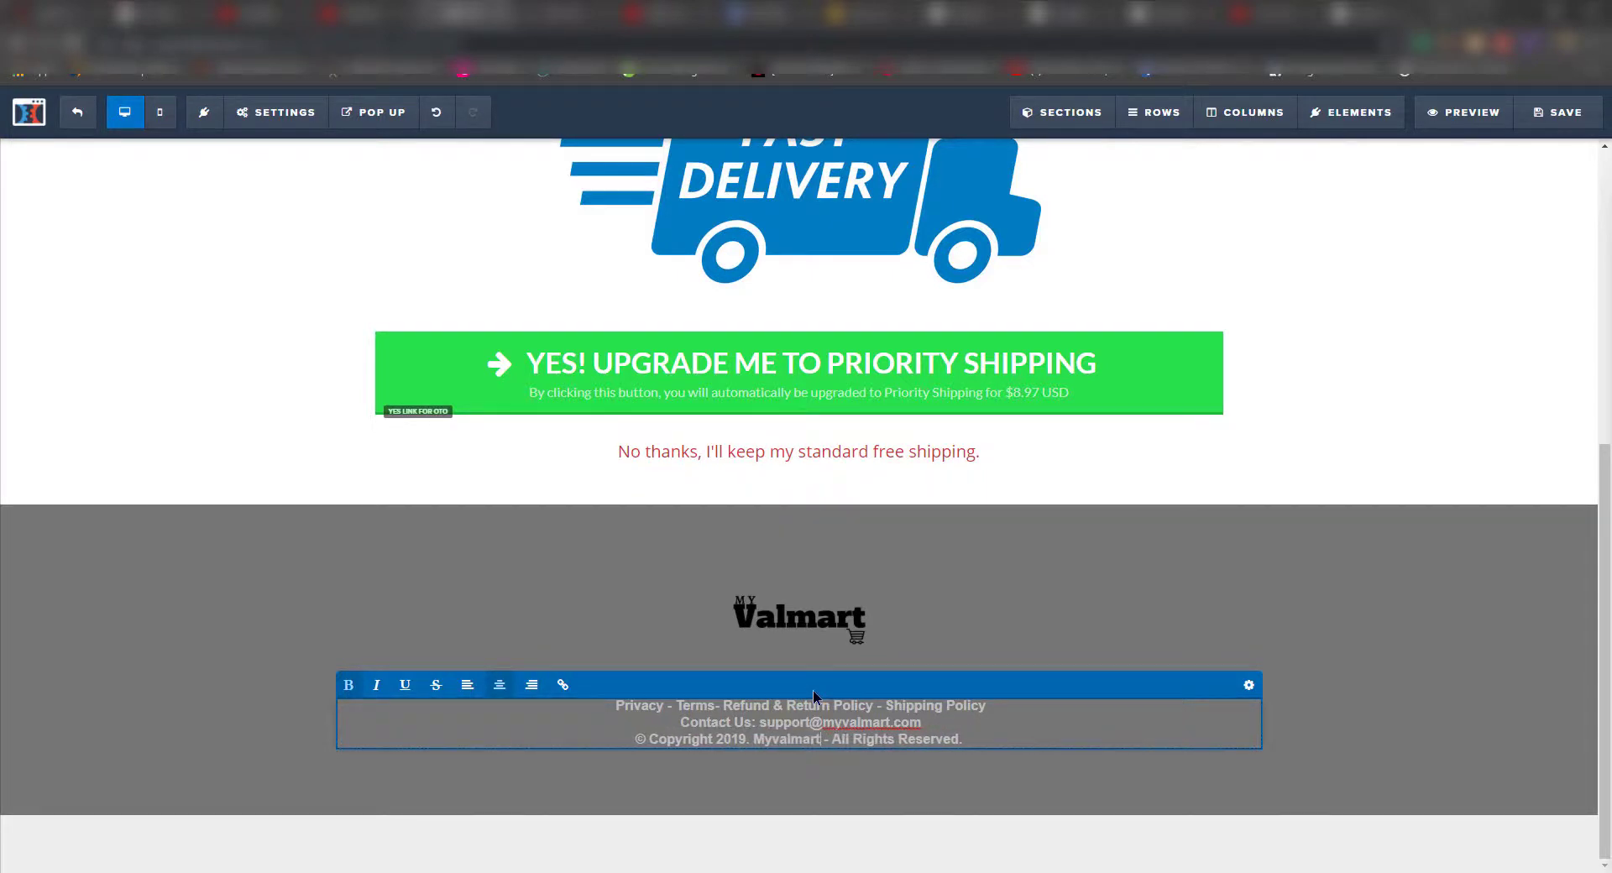
left_click(1355, 595)
scroll(865, 458, "up", 5)
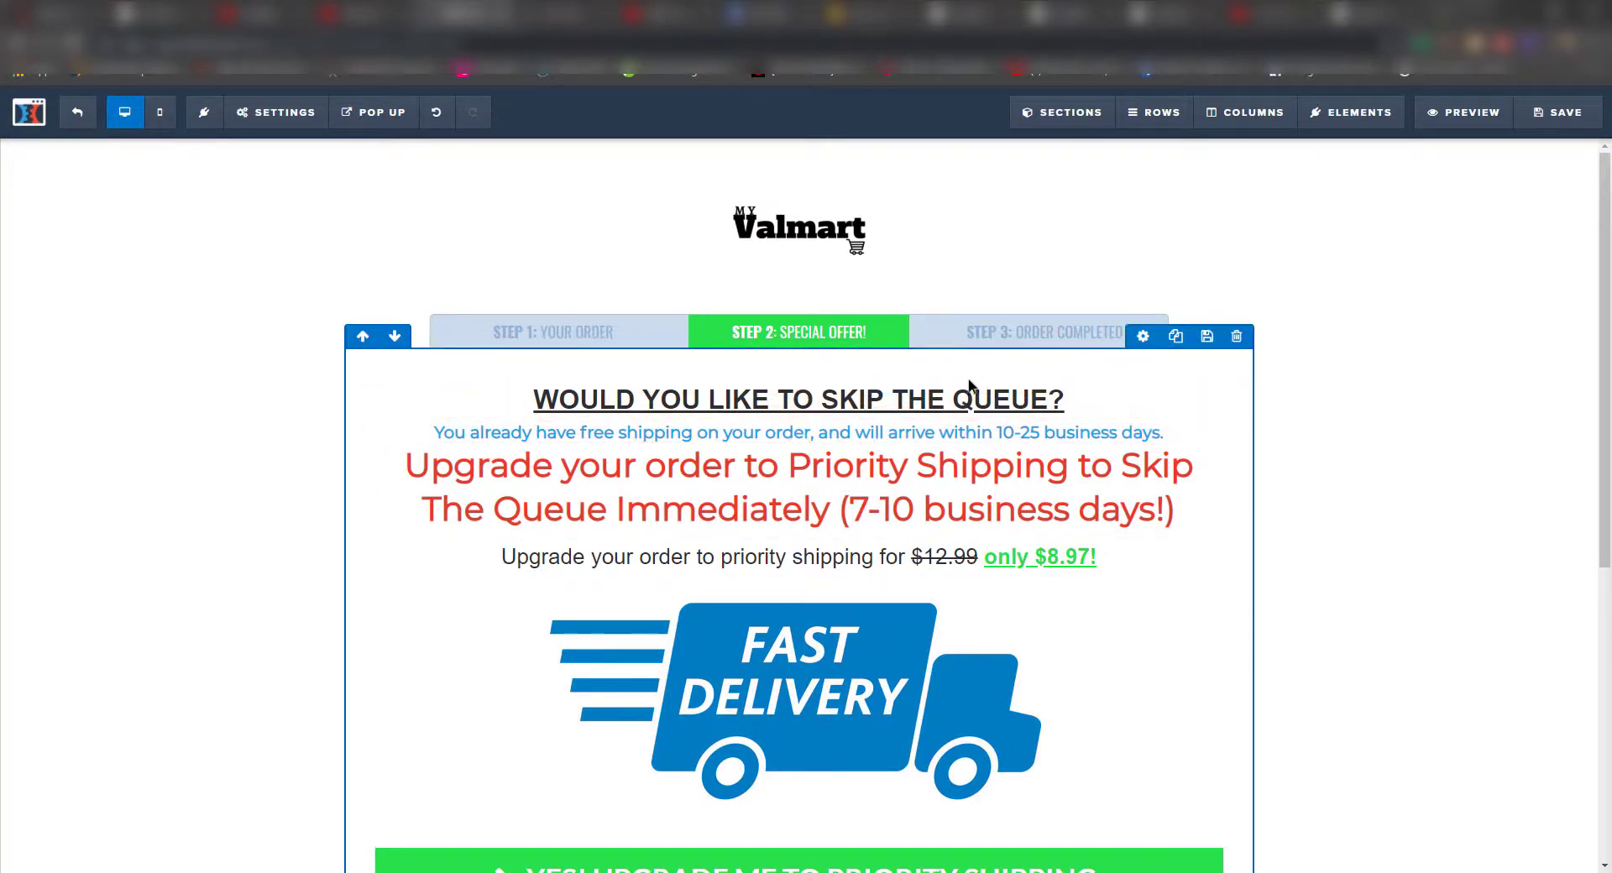
- Save the edited OTO Shipping page and exit the editor to the funnel steps
scroll(799, 580, "down", 4)
scroll(851, 527, "up", 4)
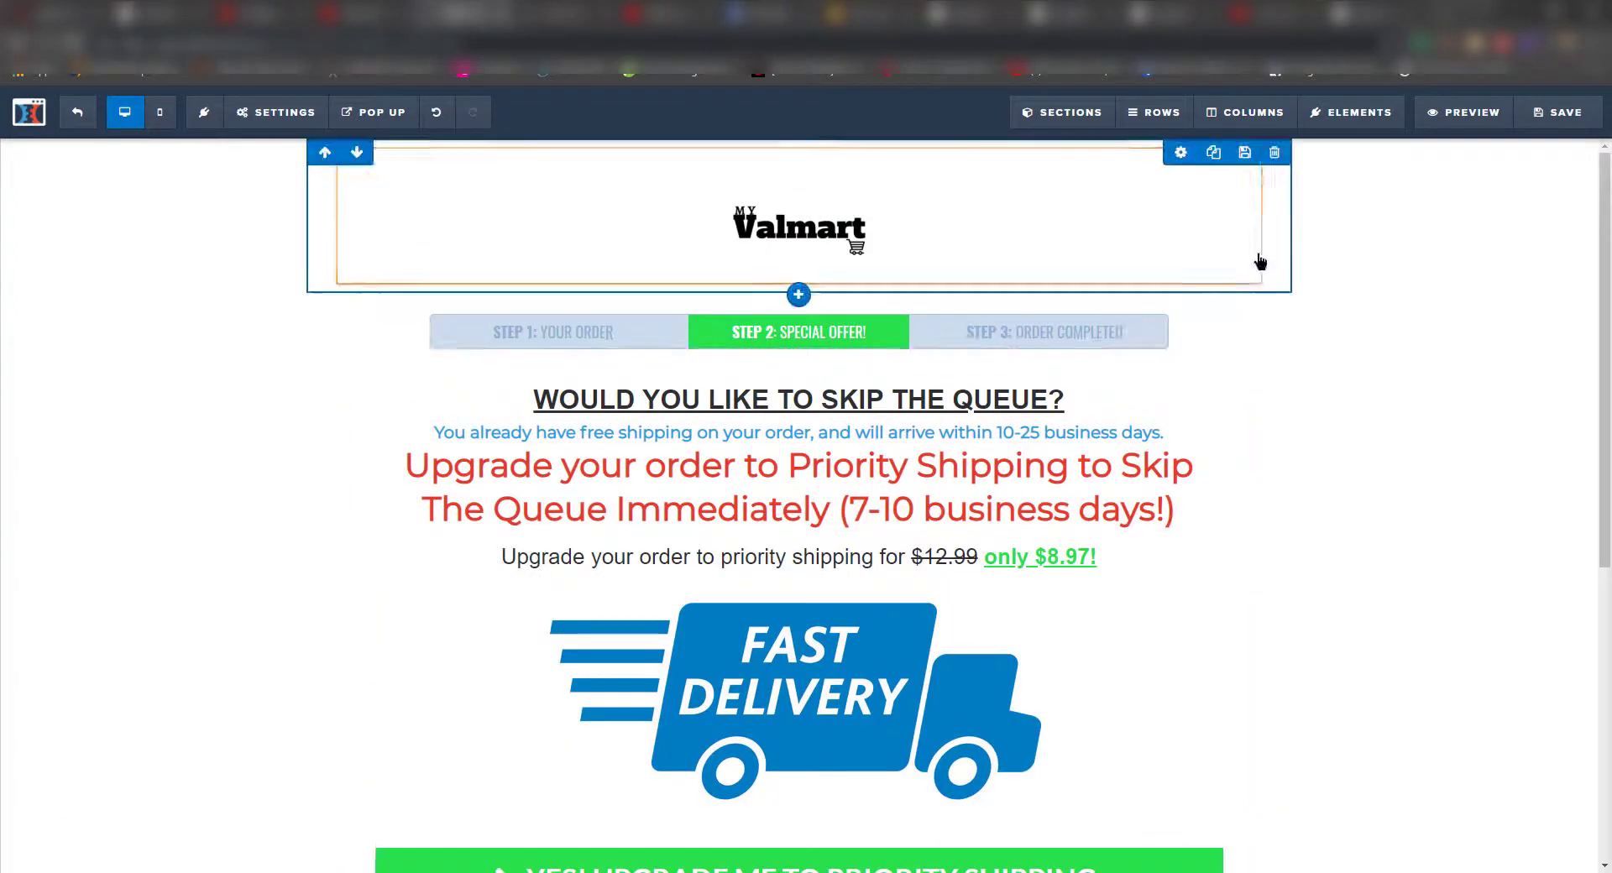
left_click(1567, 111)
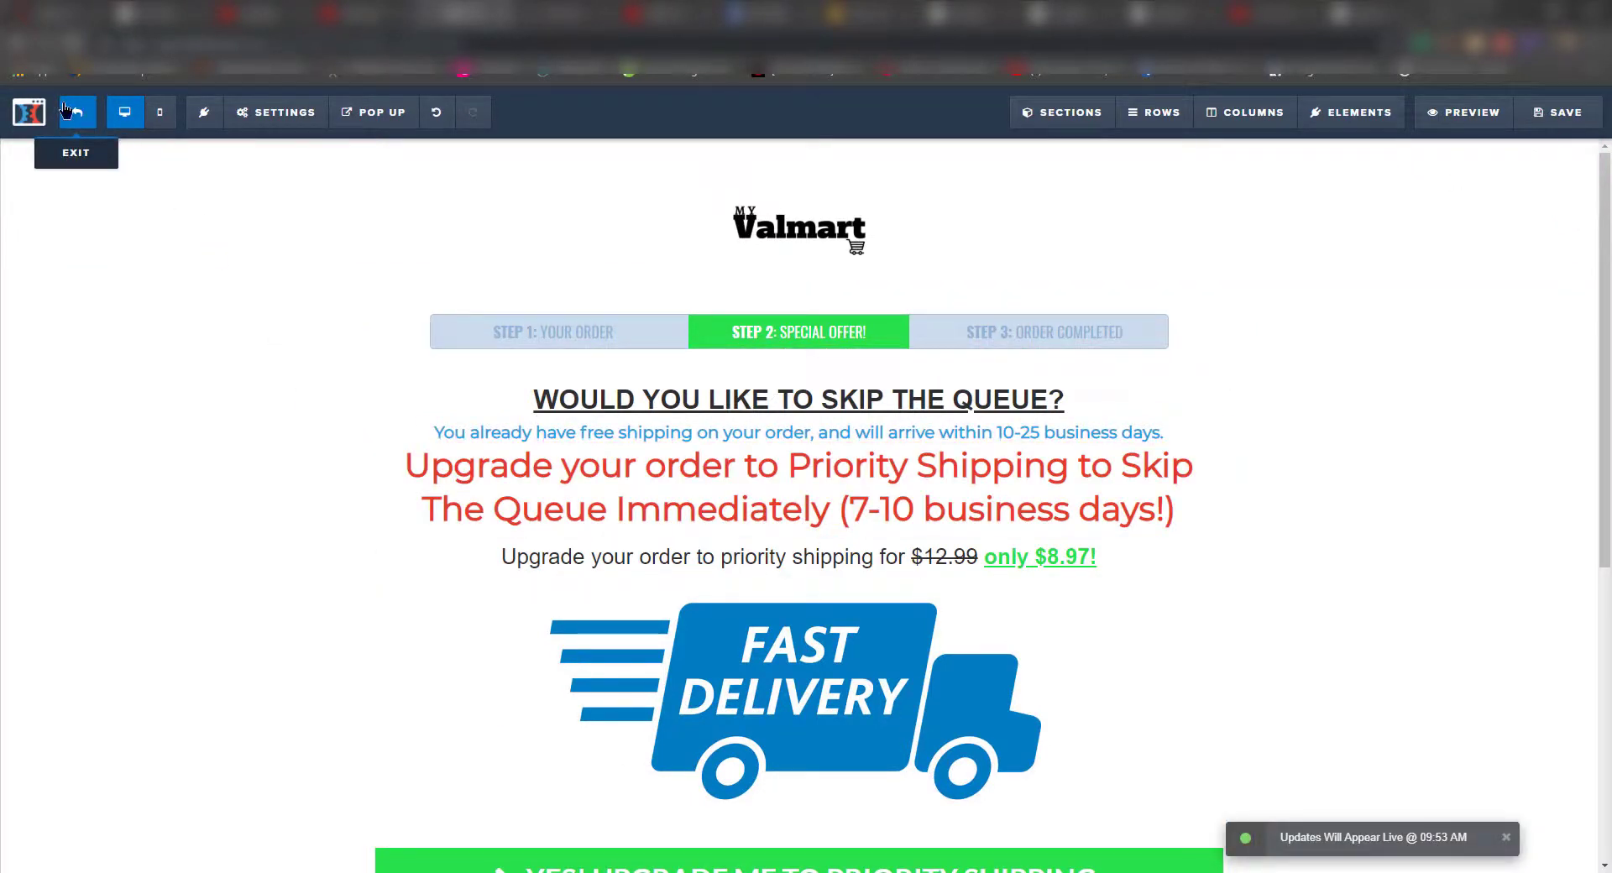
left_click(29, 112)
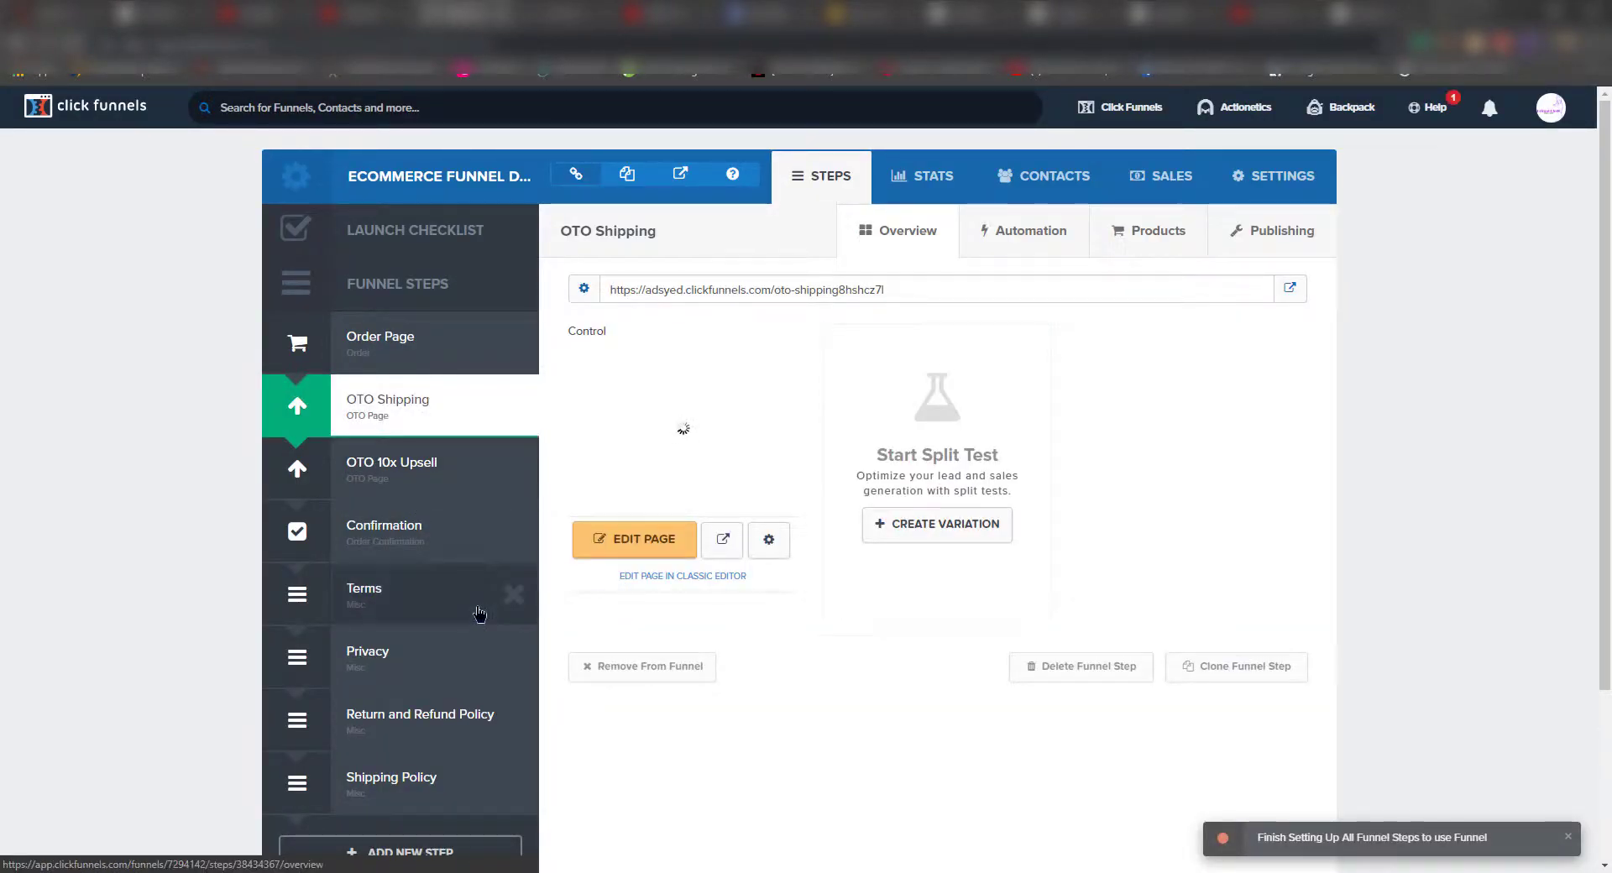
- Open the OTO 10x Upsell page, review its 'Need X-Mas Presents, Fast?' offer, and exit
left_click(426, 477)
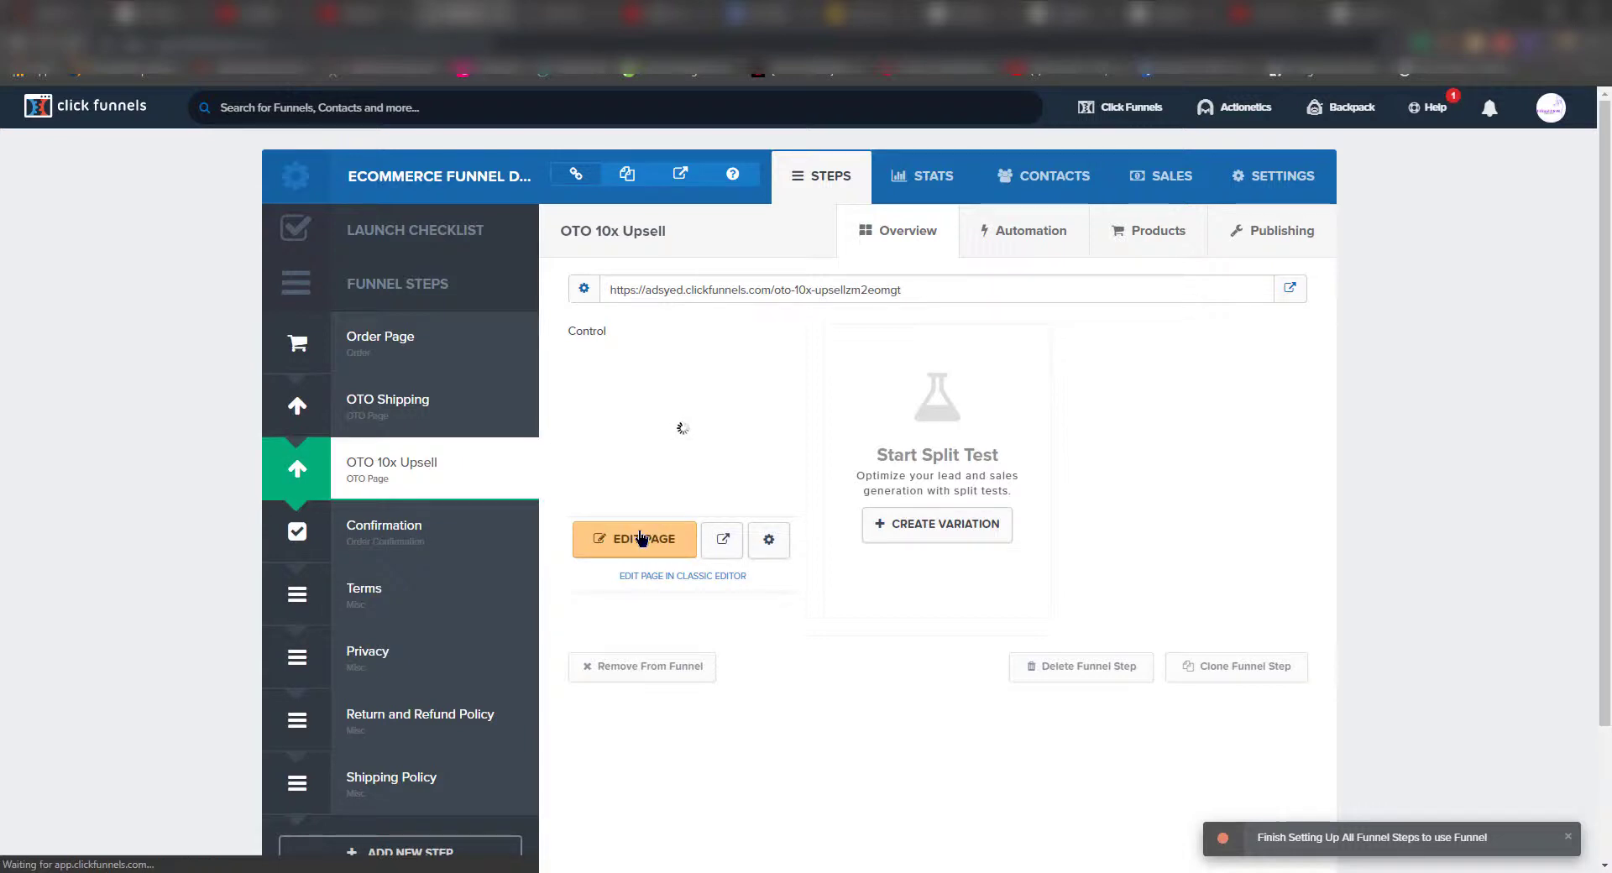
left_click(641, 538)
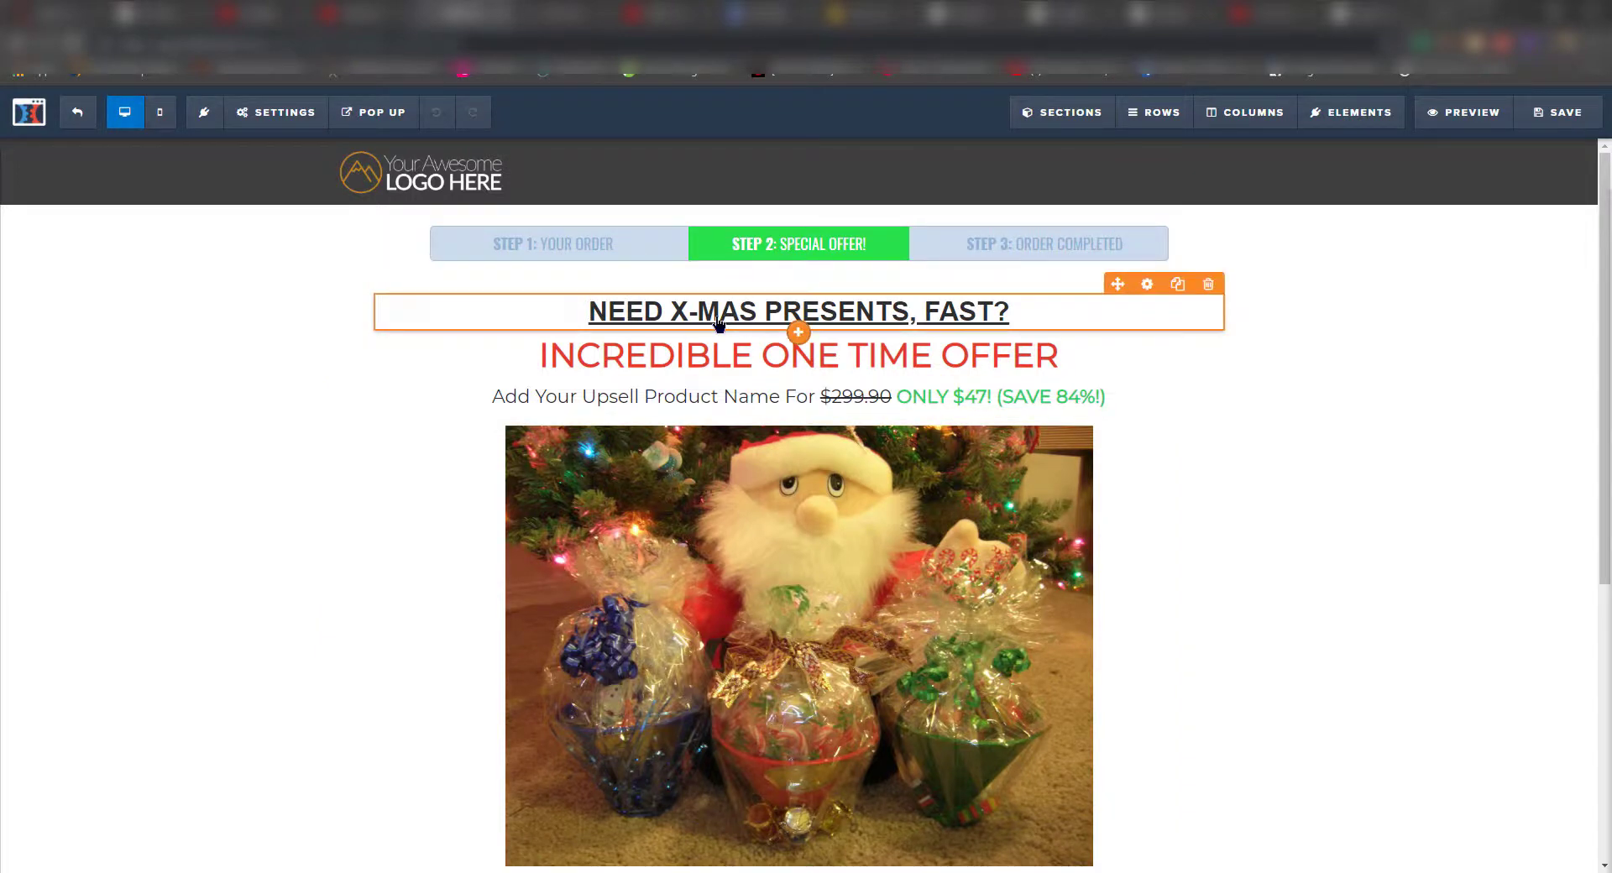
scroll(718, 335, "down", 5)
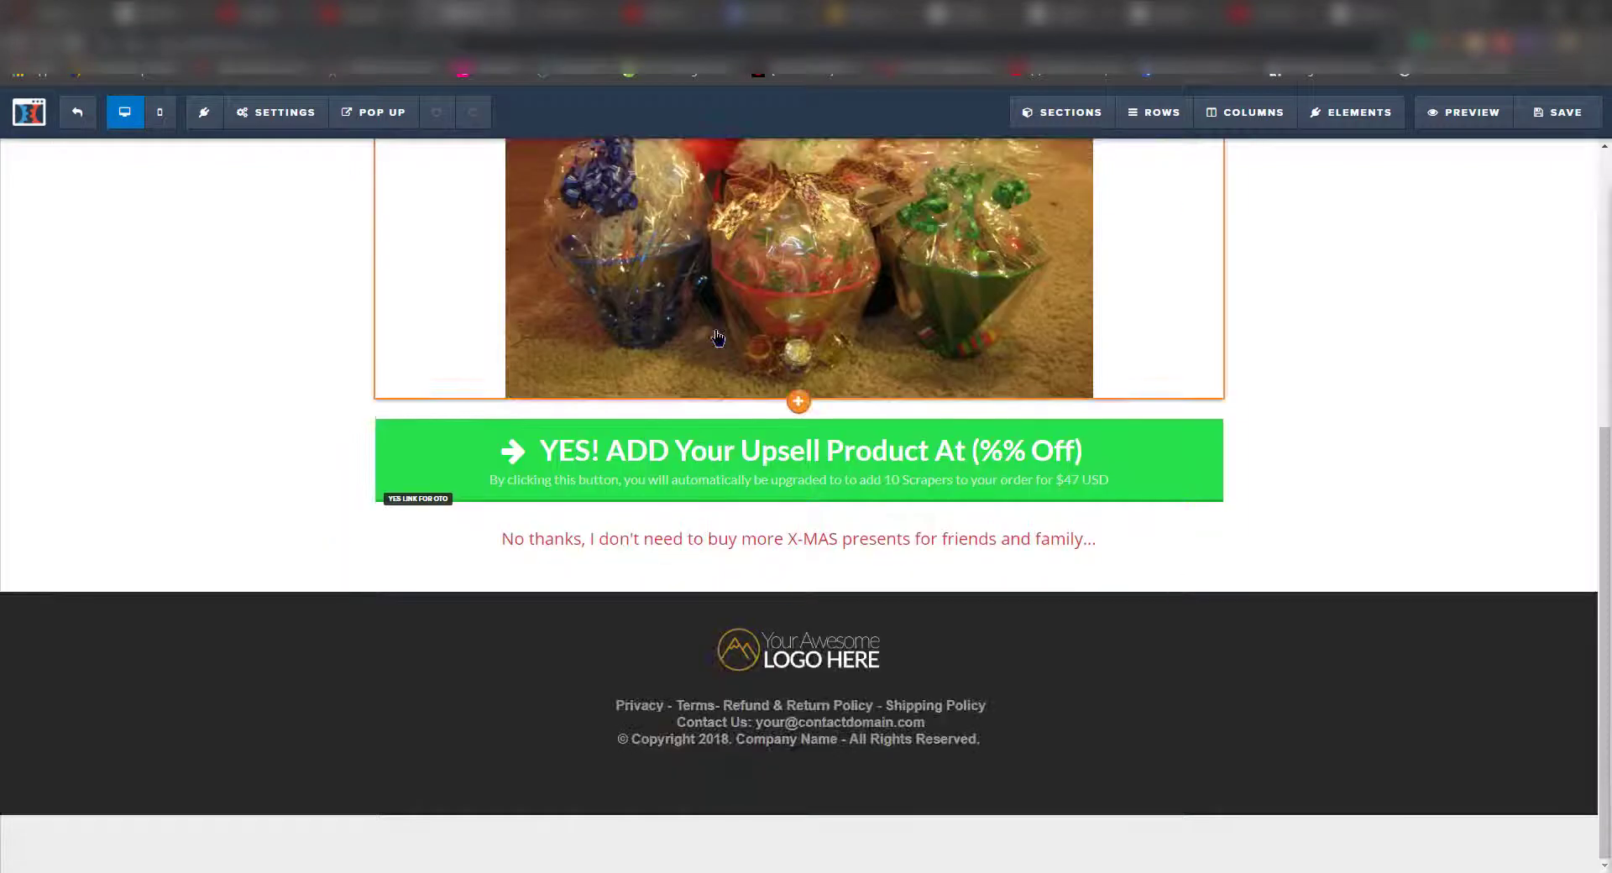
scroll(836, 487, "up", 5)
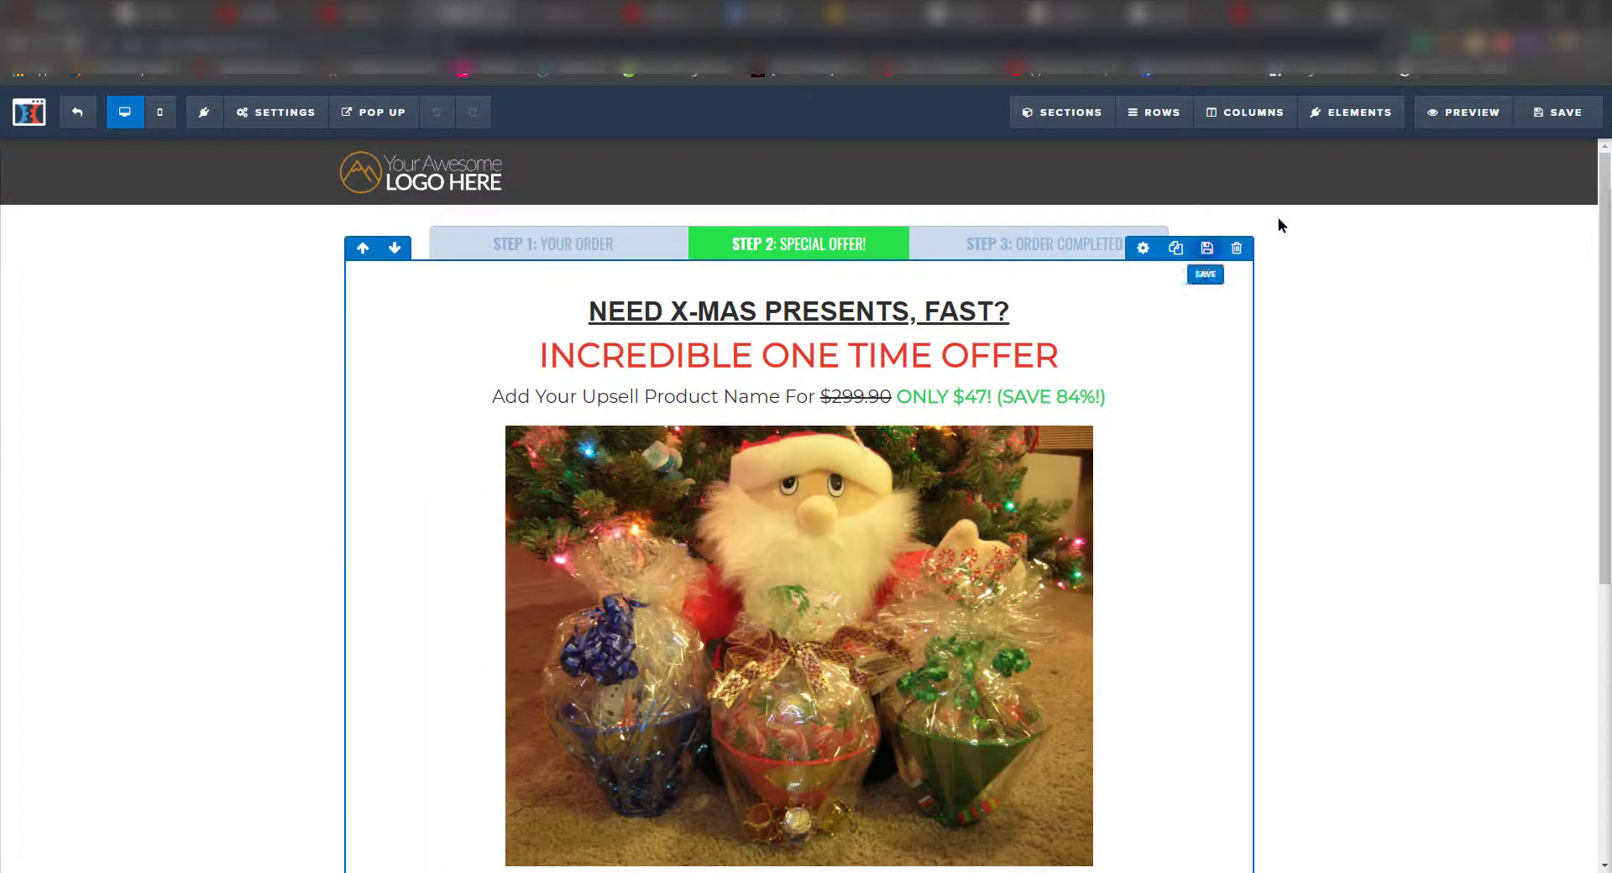
left_click(89, 120)
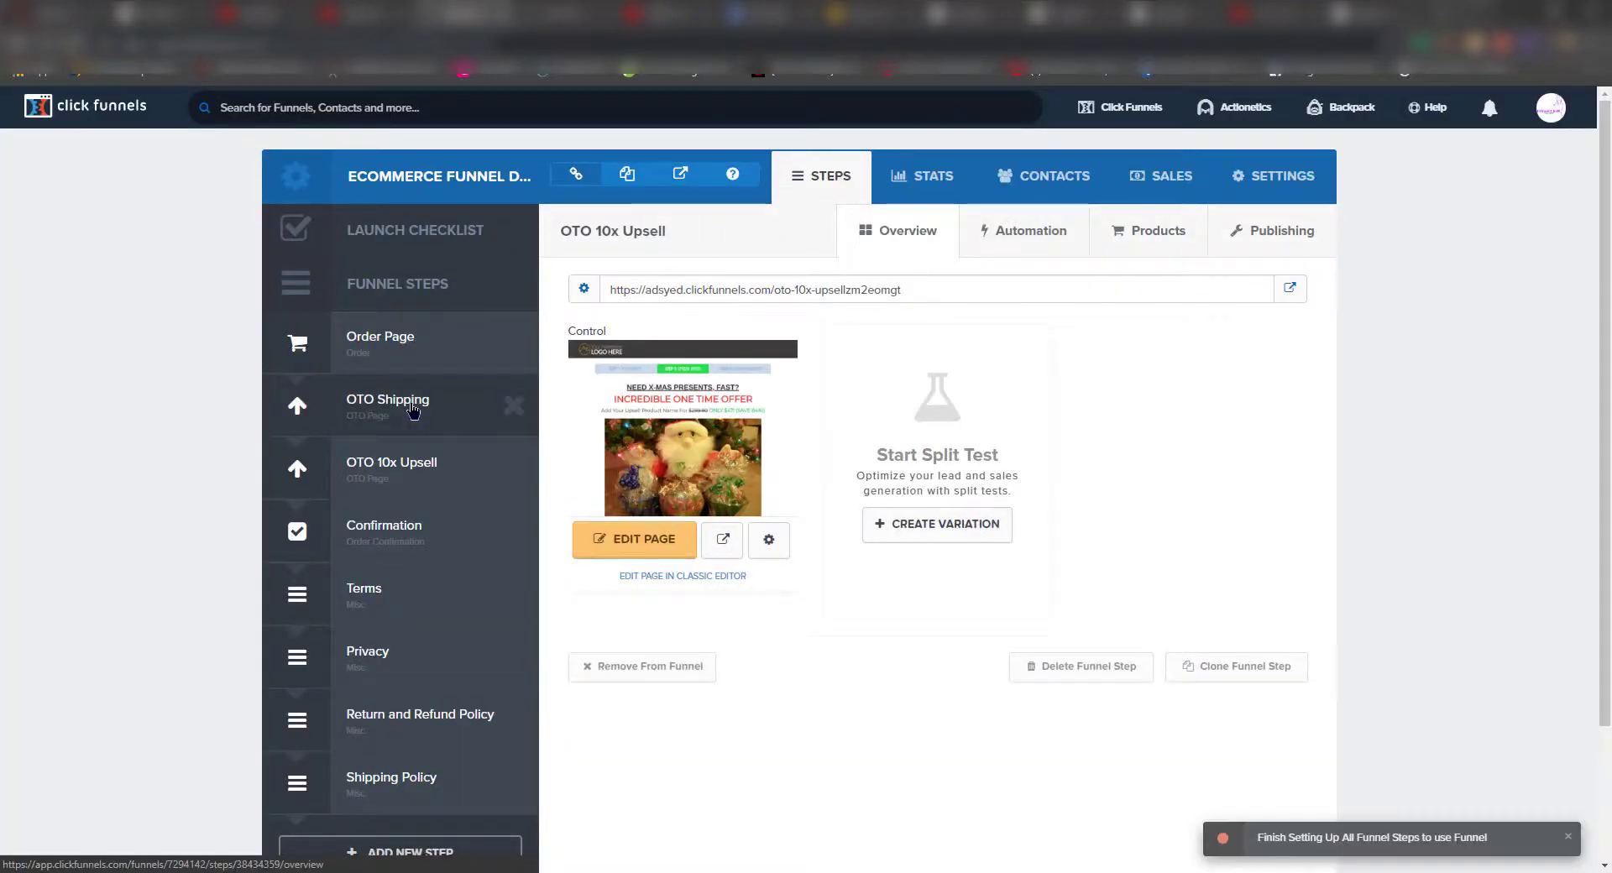
- Delete the OTO 10x Upsell step from the funnel, confirming with OK
left_click(509, 469)
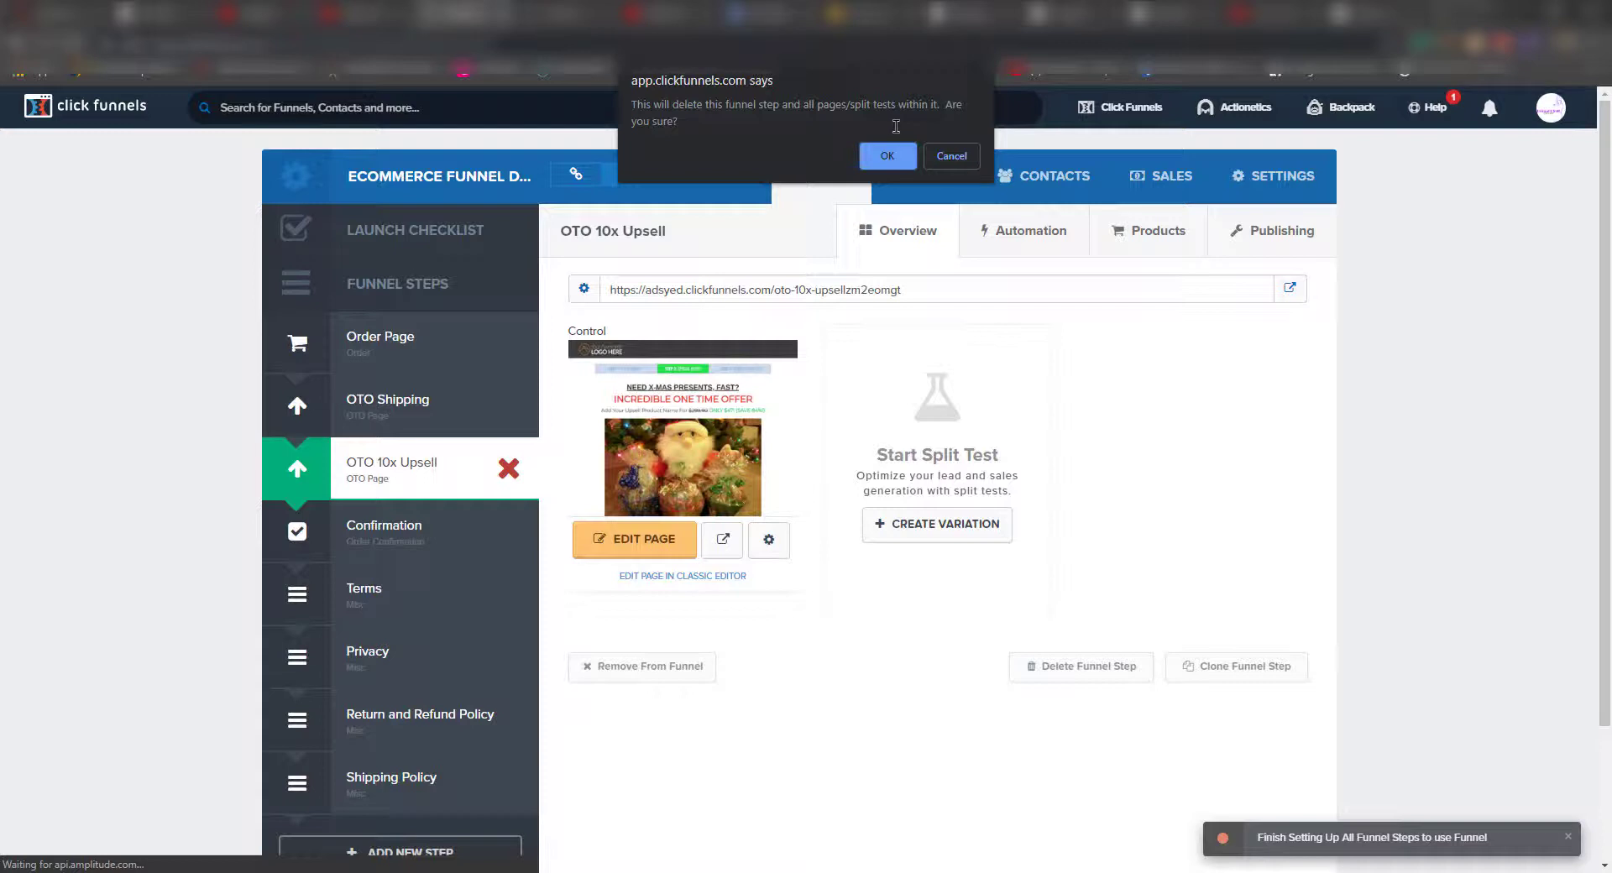
left_click(887, 156)
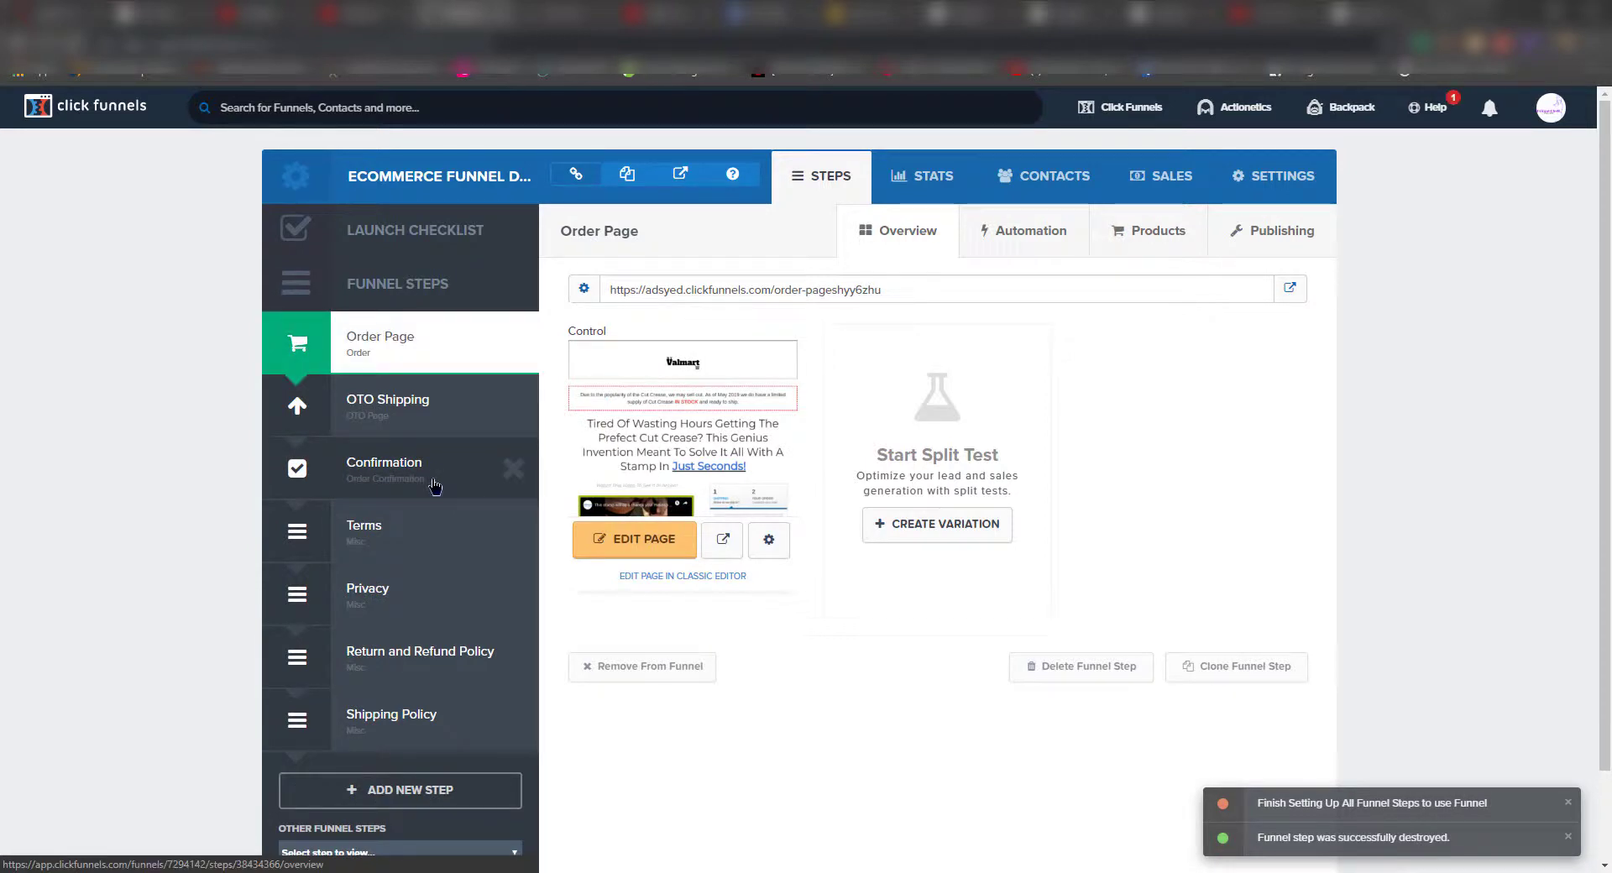
- Select the Confirmation step and open its 'Congrats - Order Complete!' page for editing
left_click(435, 485)
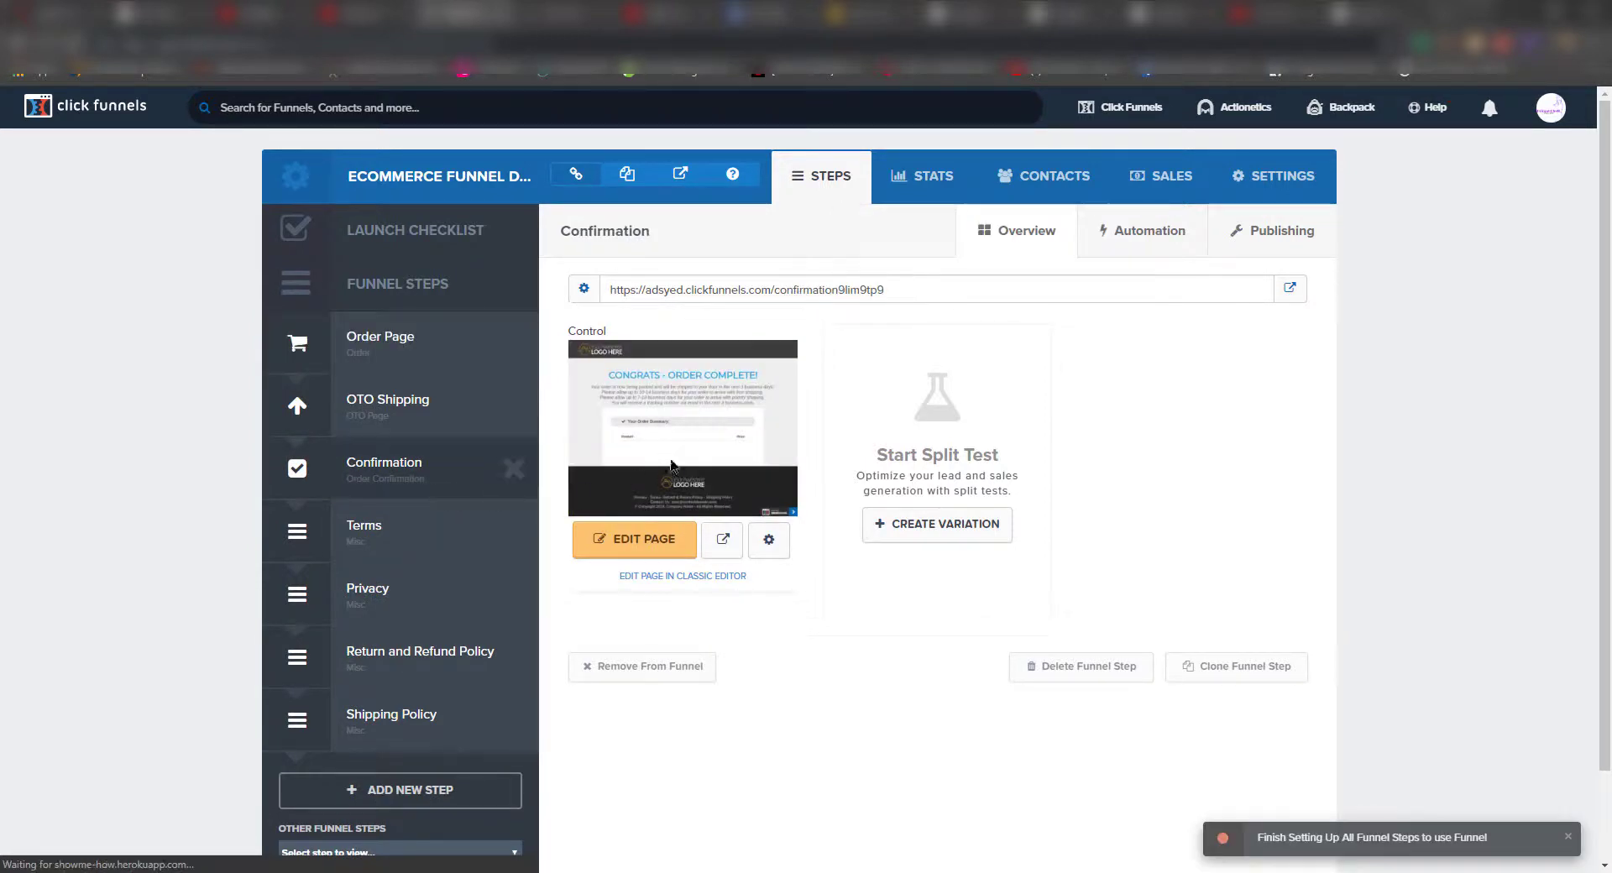
left_click(647, 546)
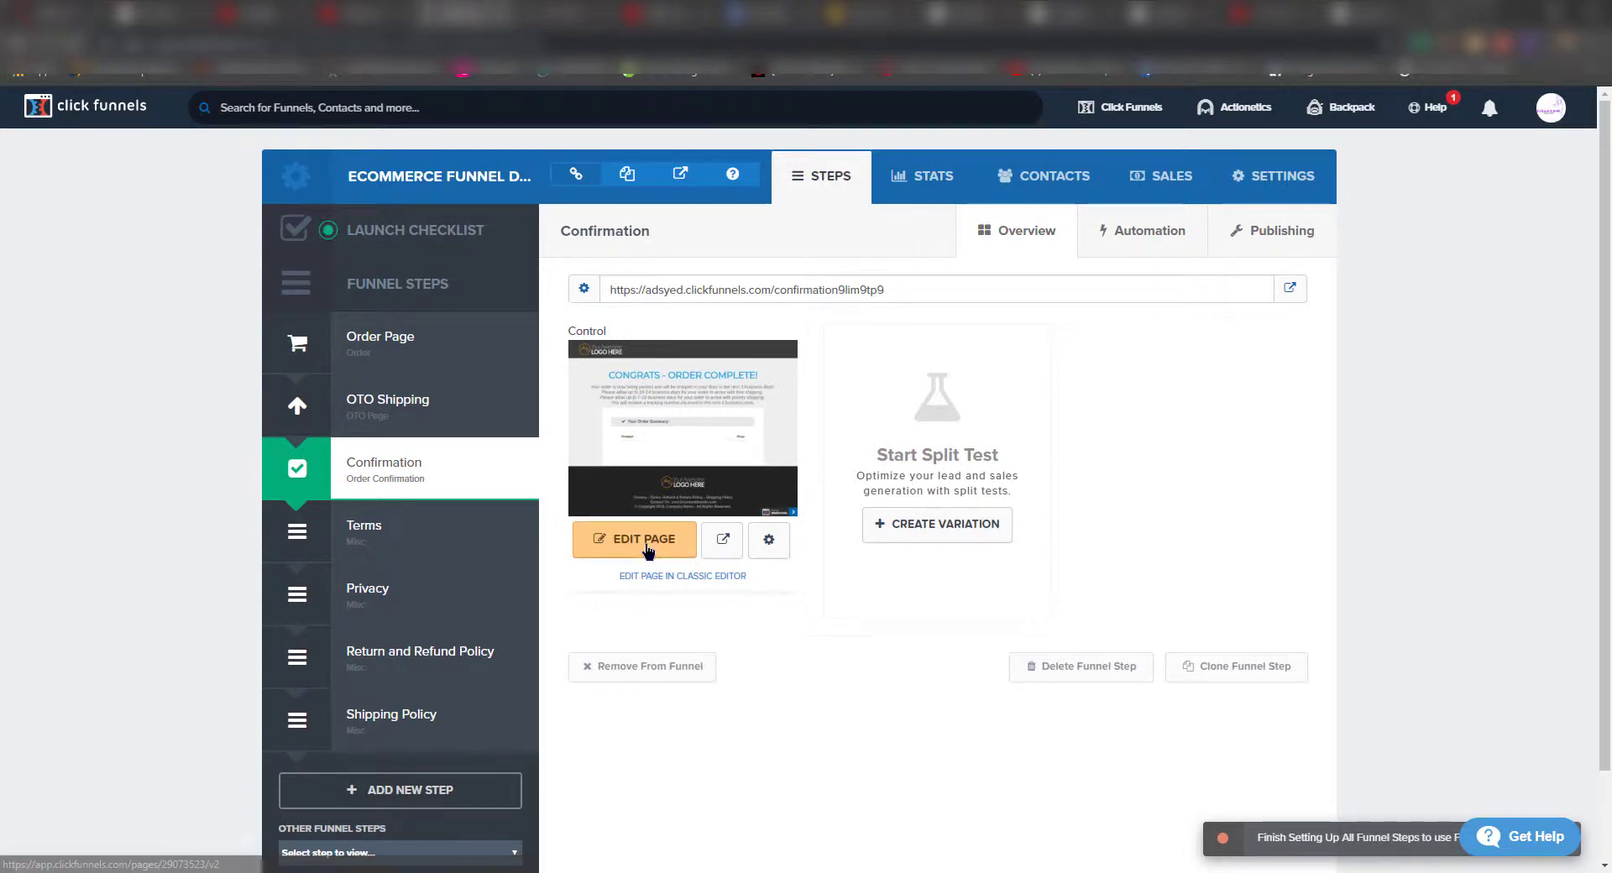
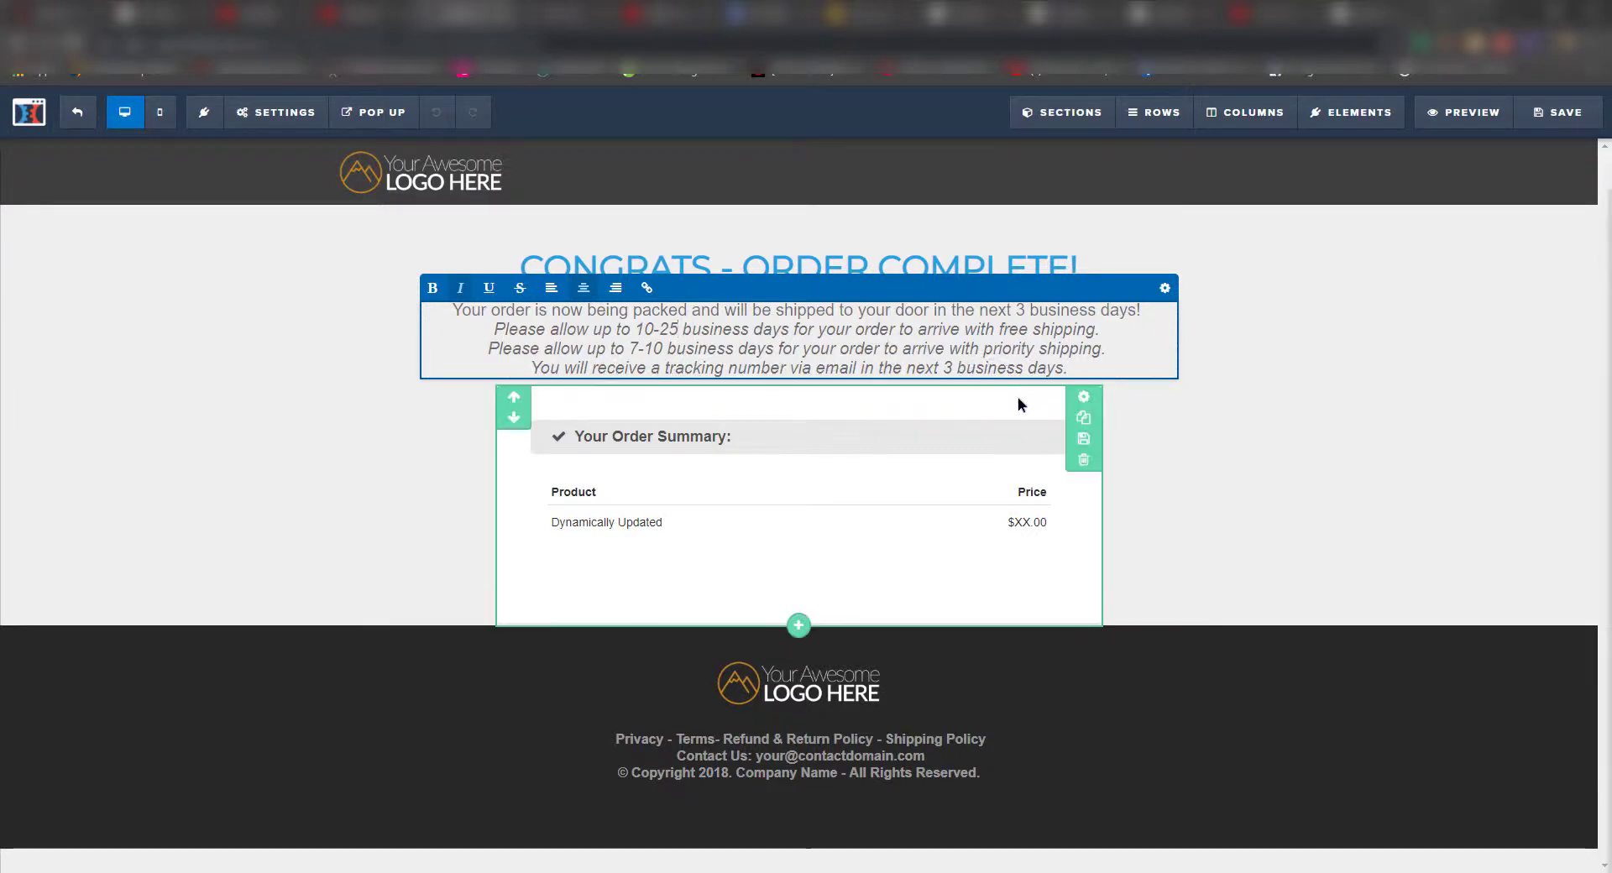
left_click(665, 522)
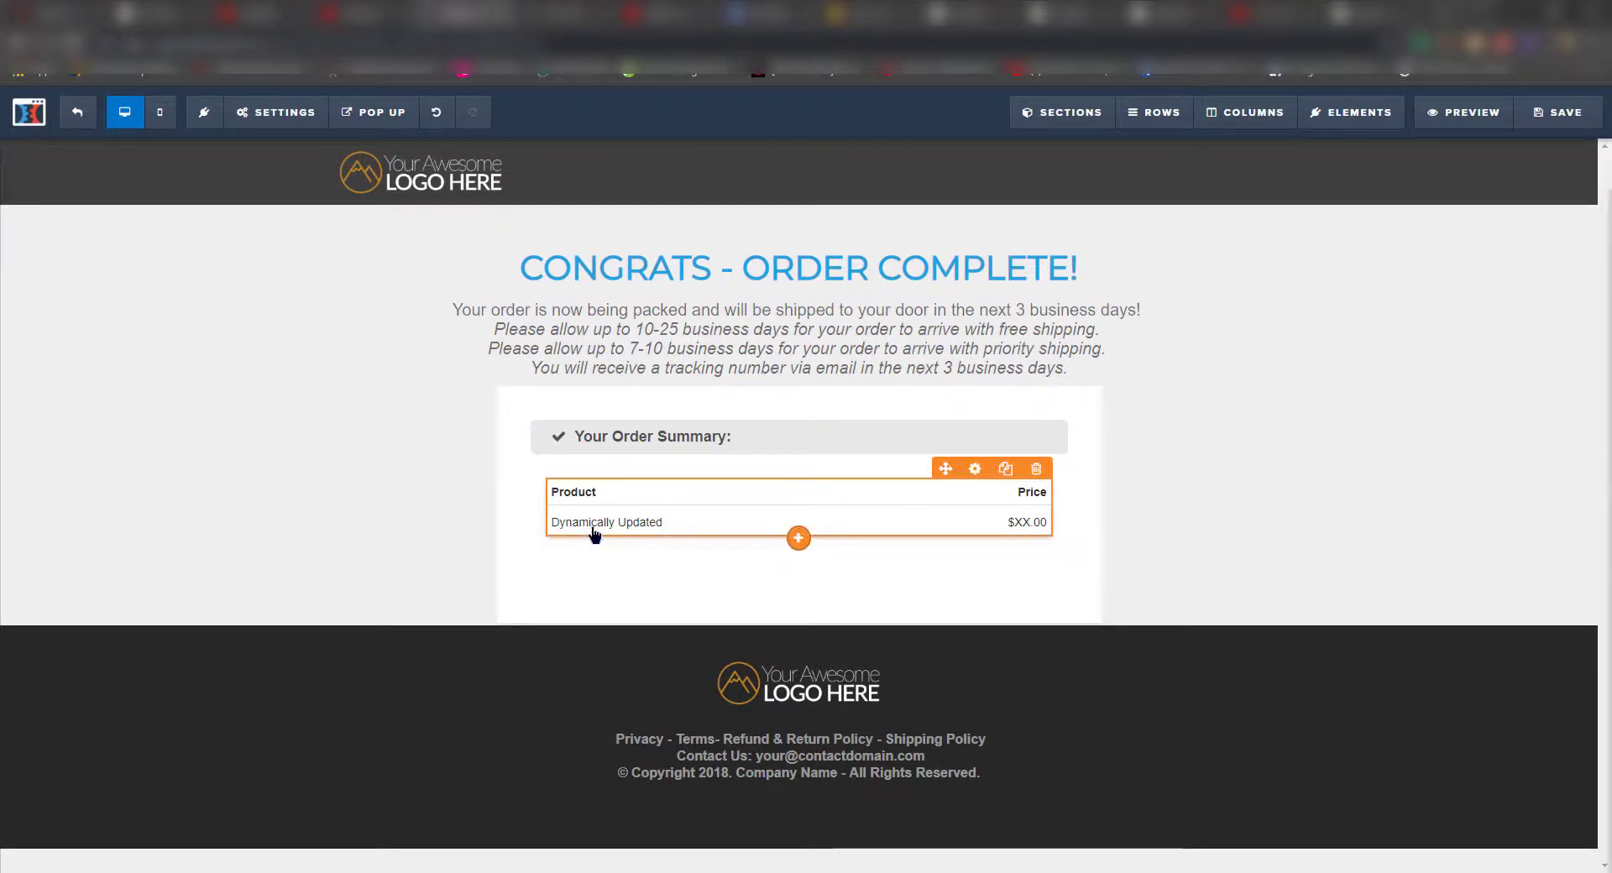
left_click(976, 470)
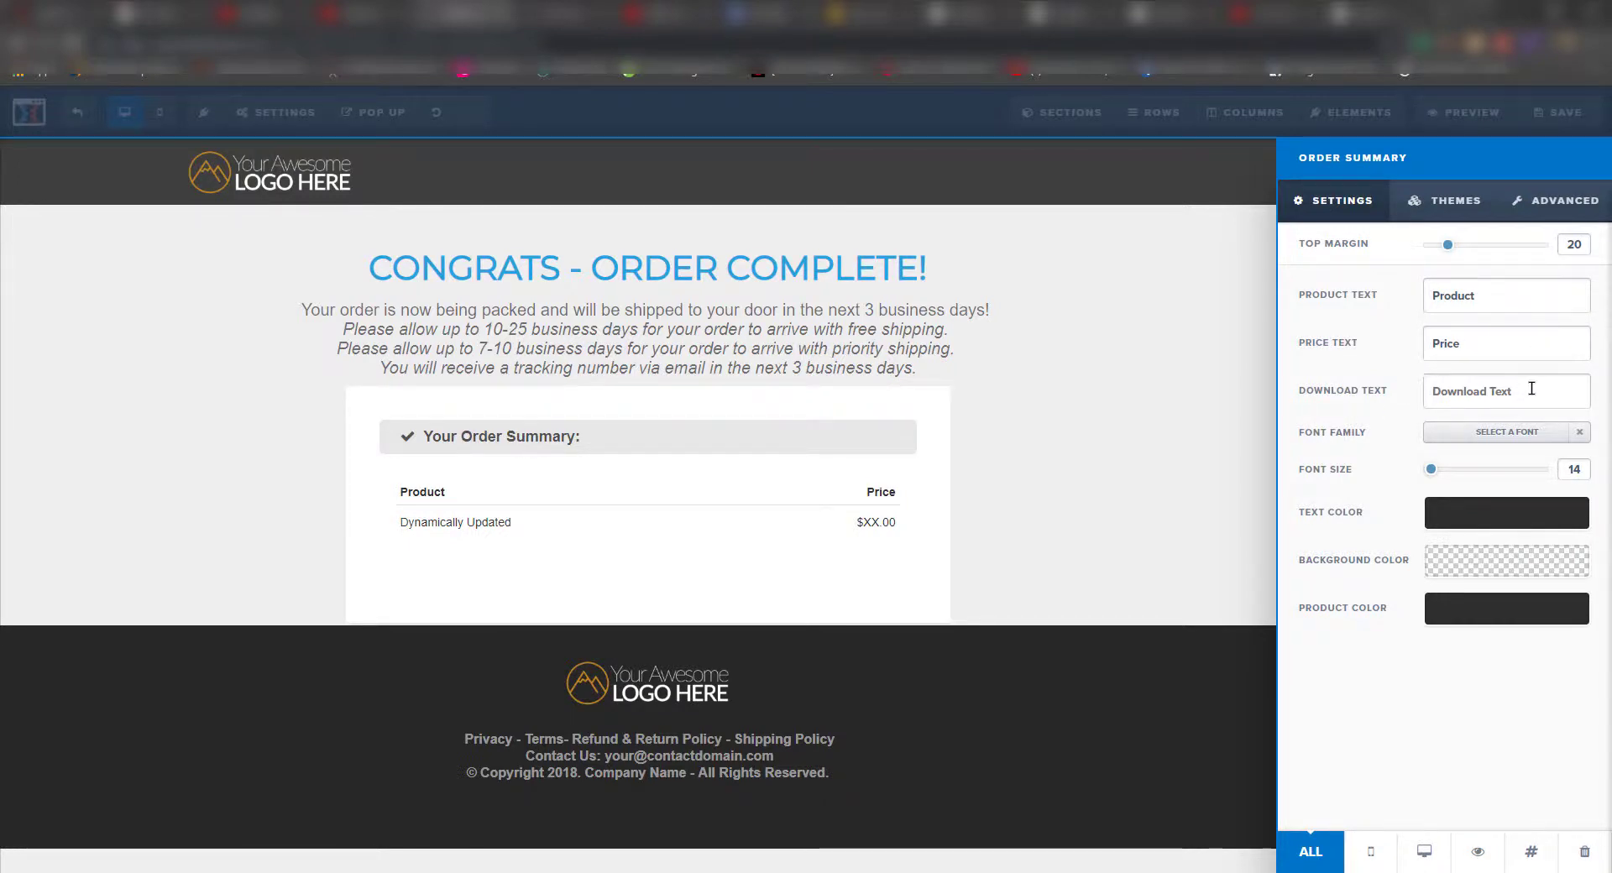
left_click(1126, 450)
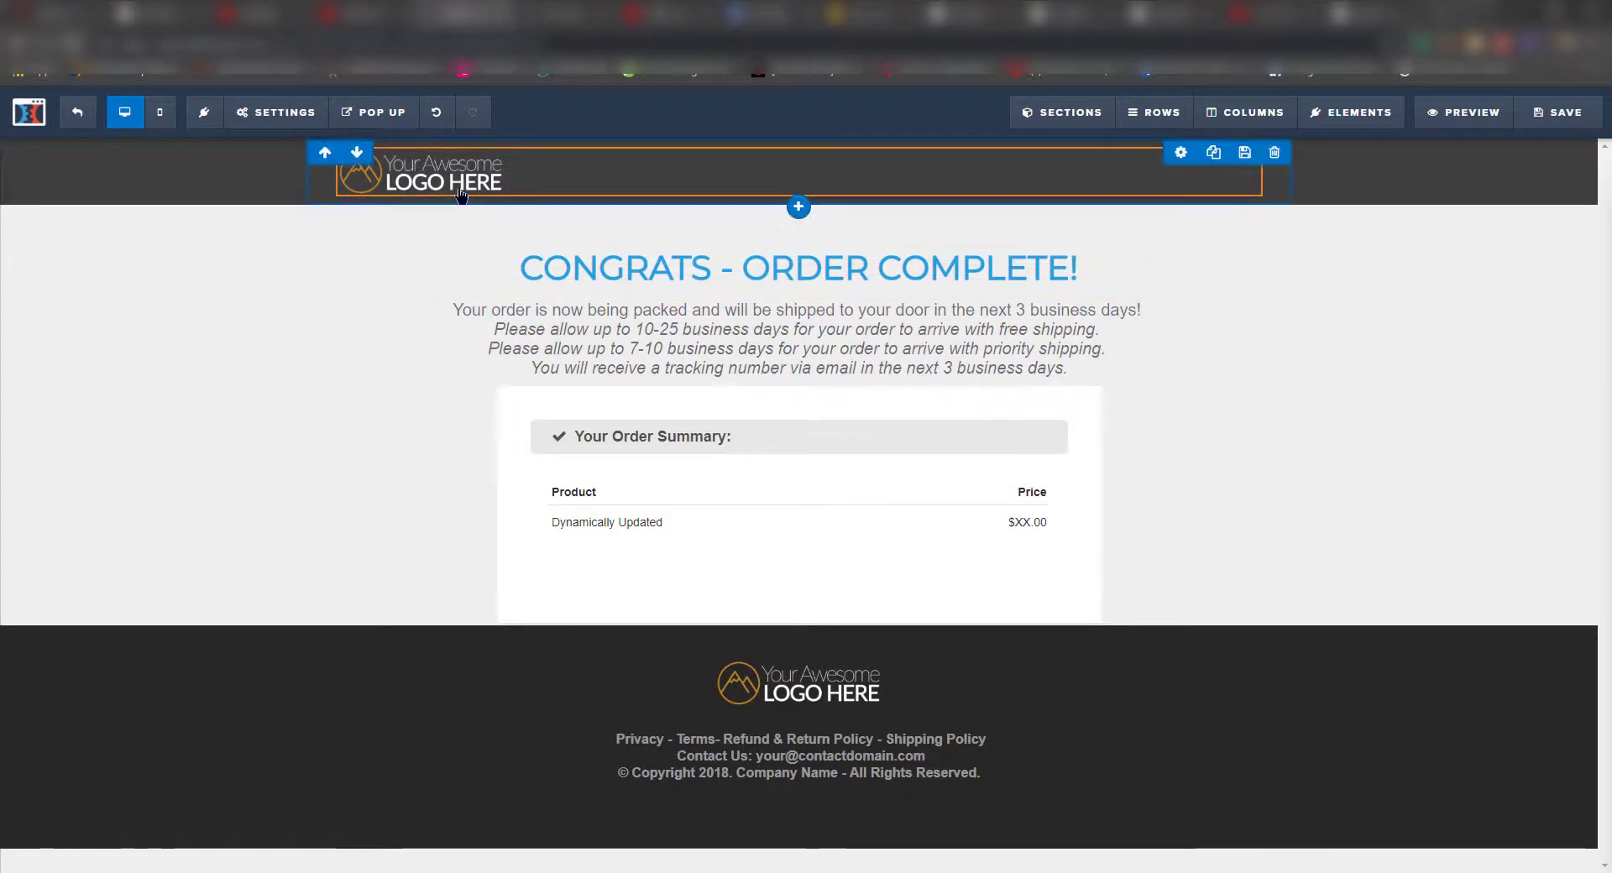
- Replace the header logo with the Valmart image, set its width to 160, and centre it
left_click(1180, 174)
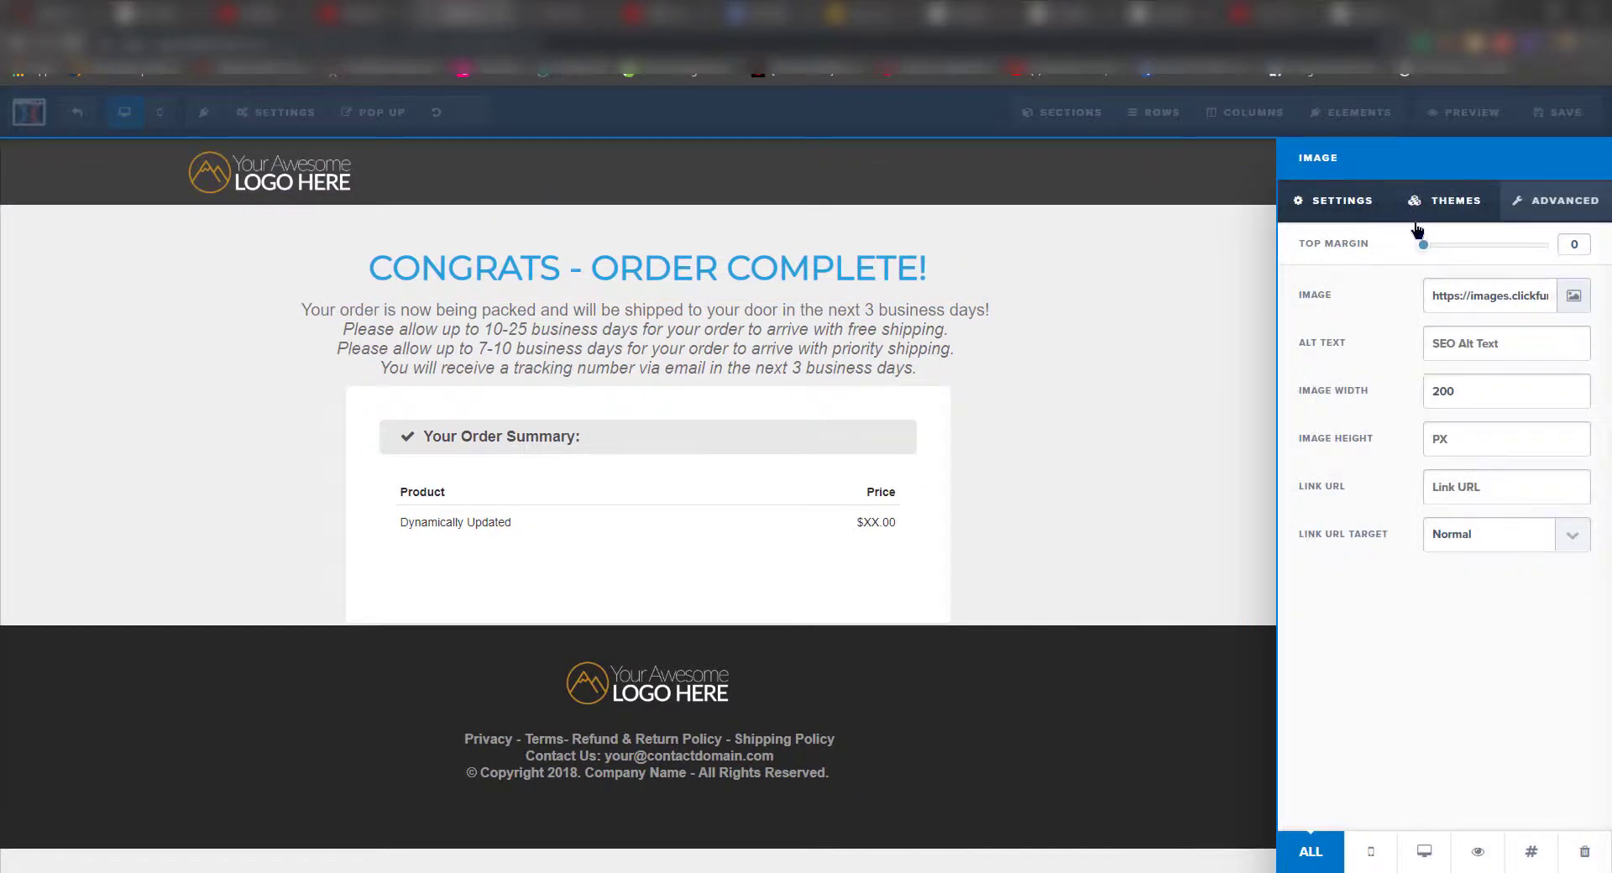
left_click(1432, 206)
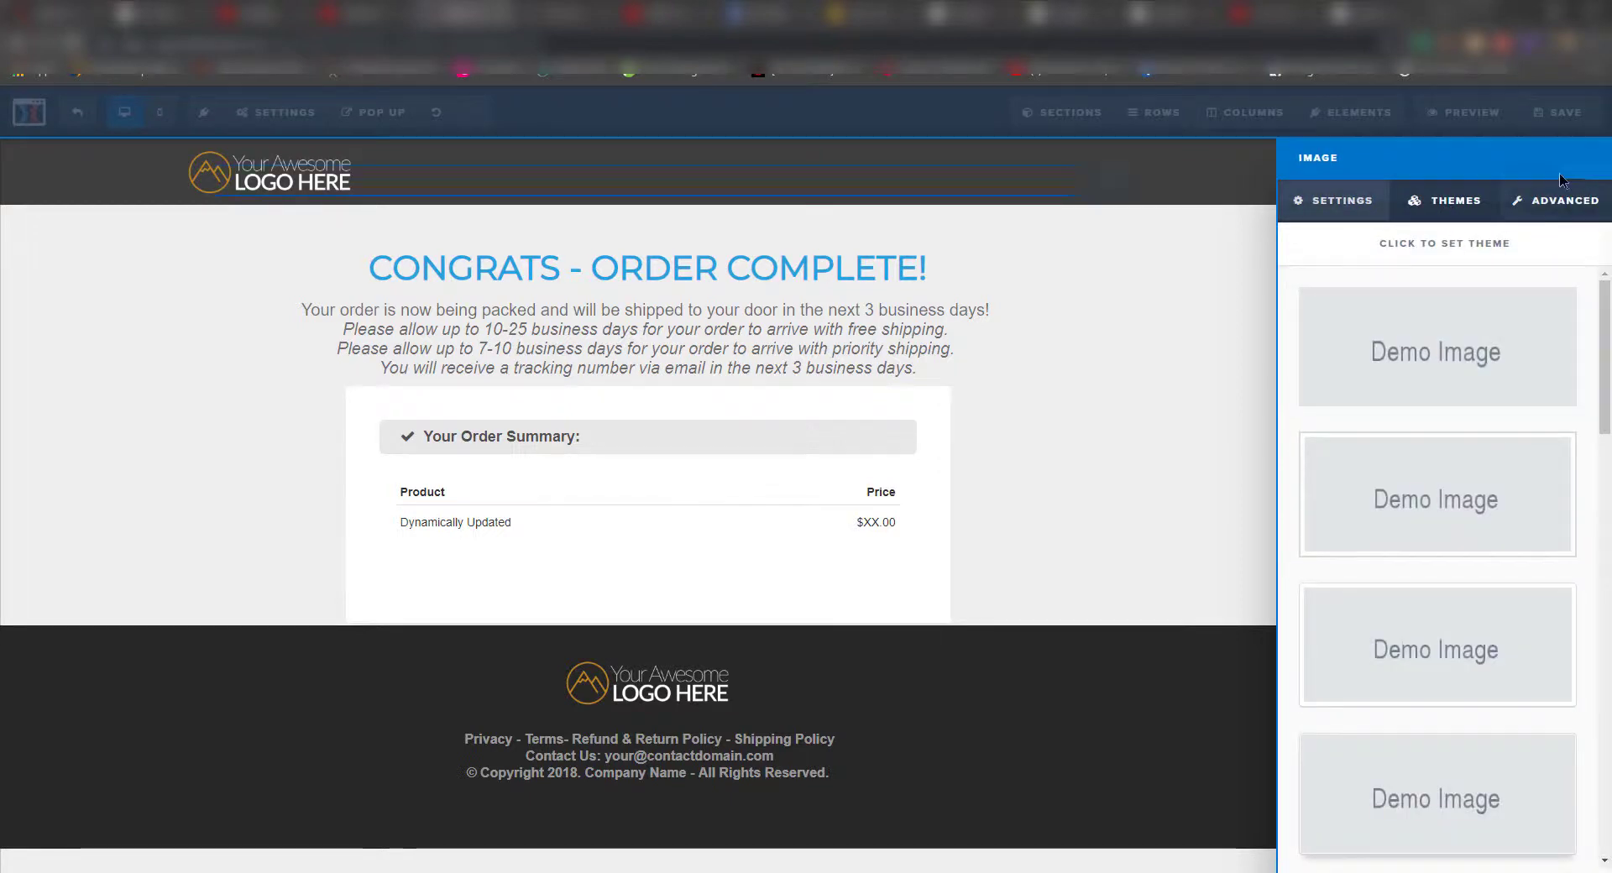
left_click(1335, 201)
left_click(1572, 301)
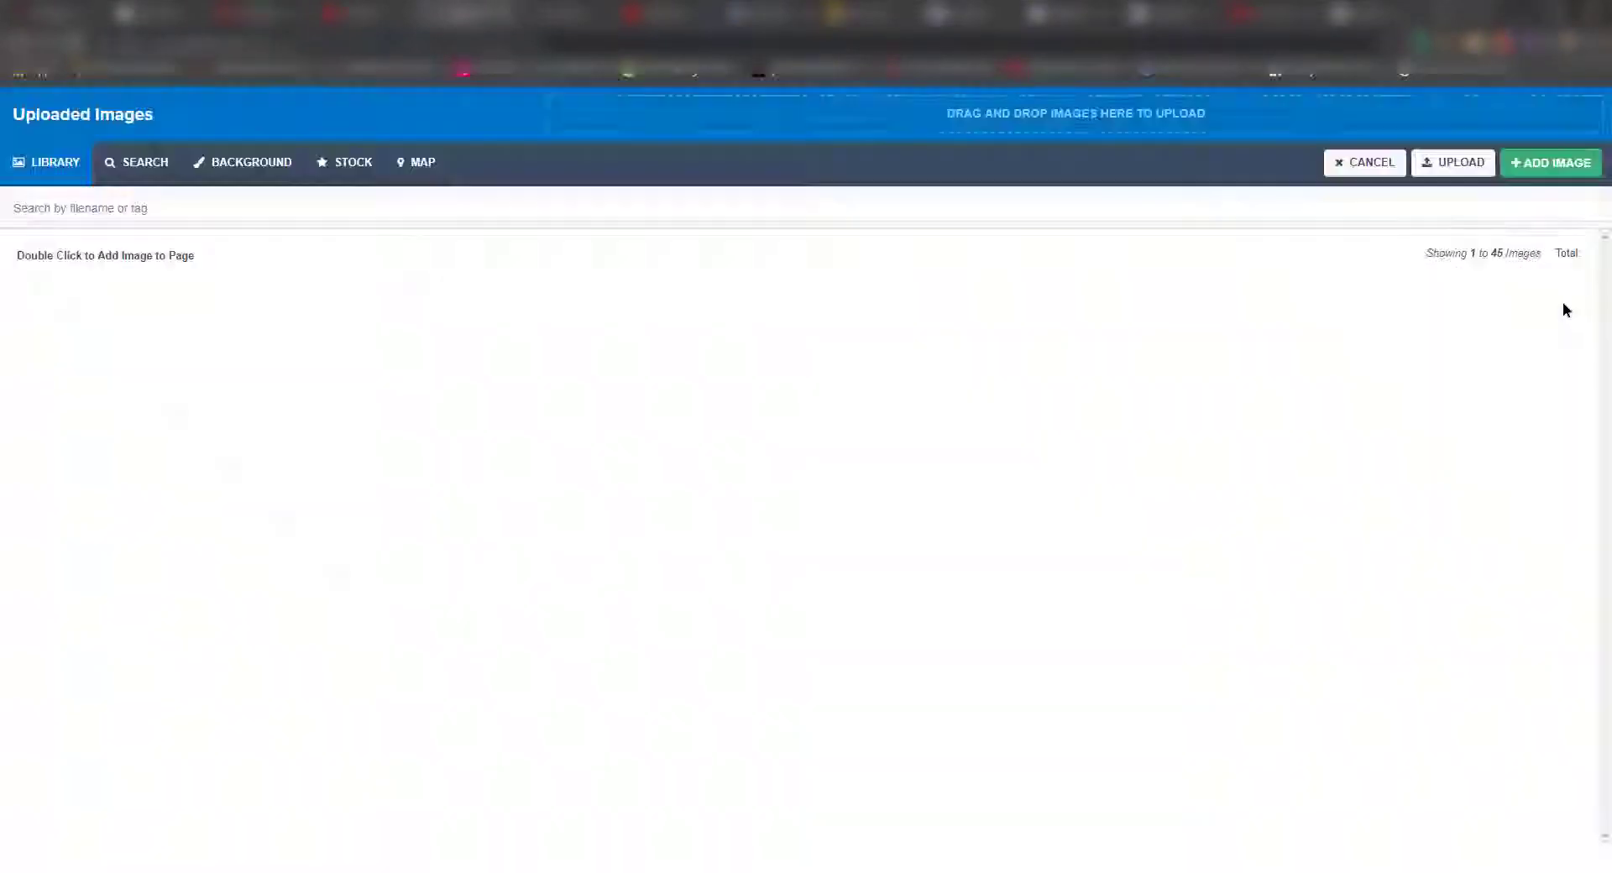
left_click(101, 326)
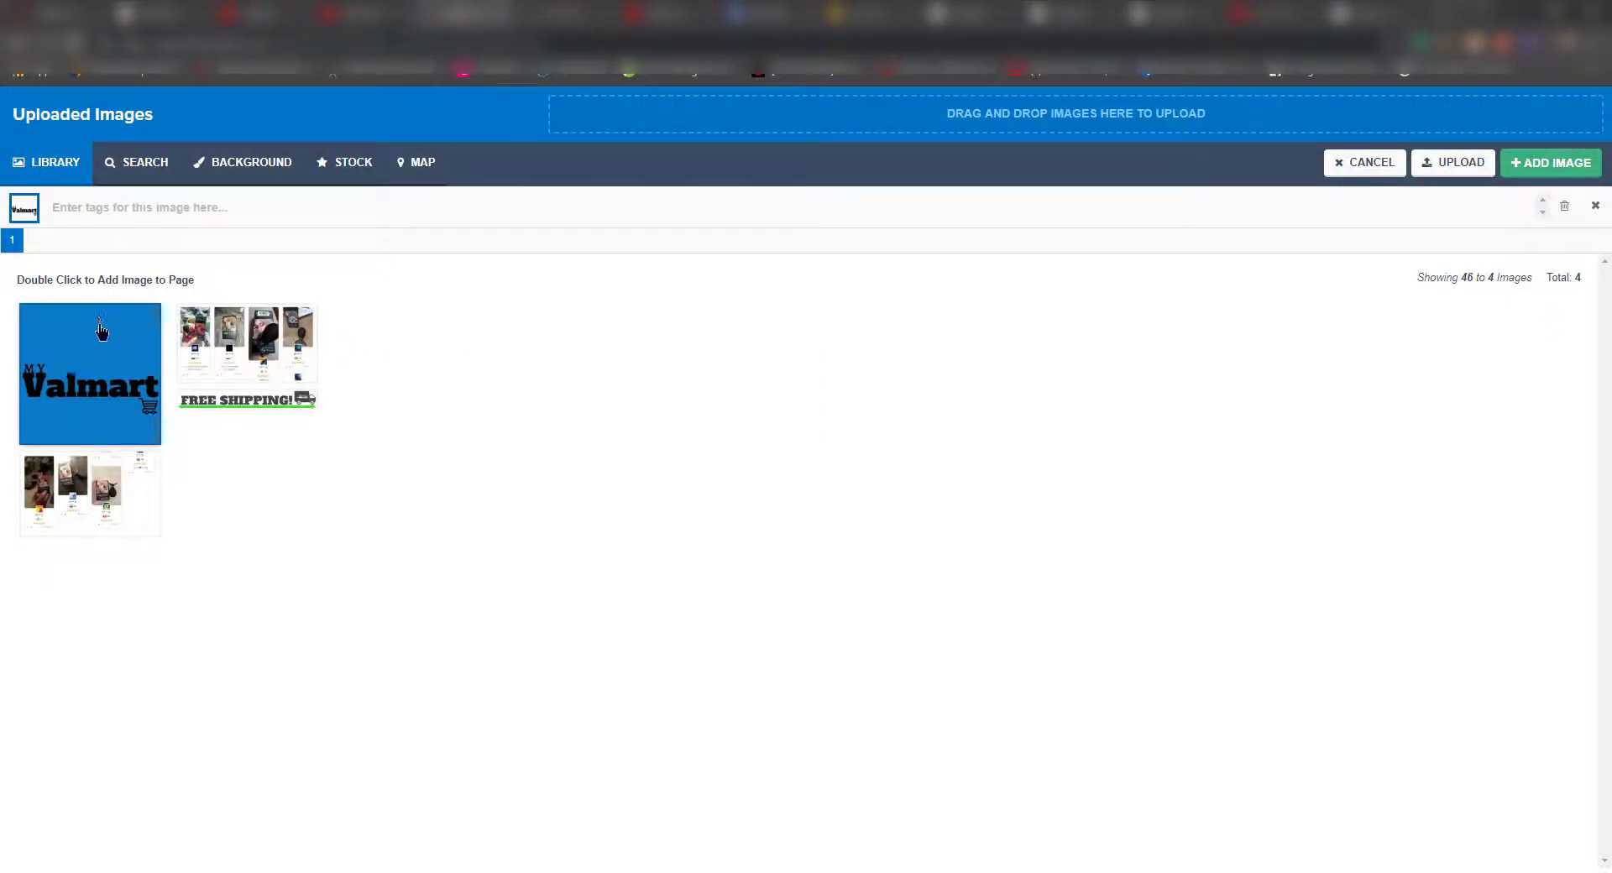
double_click(74, 387)
double_click(1501, 396)
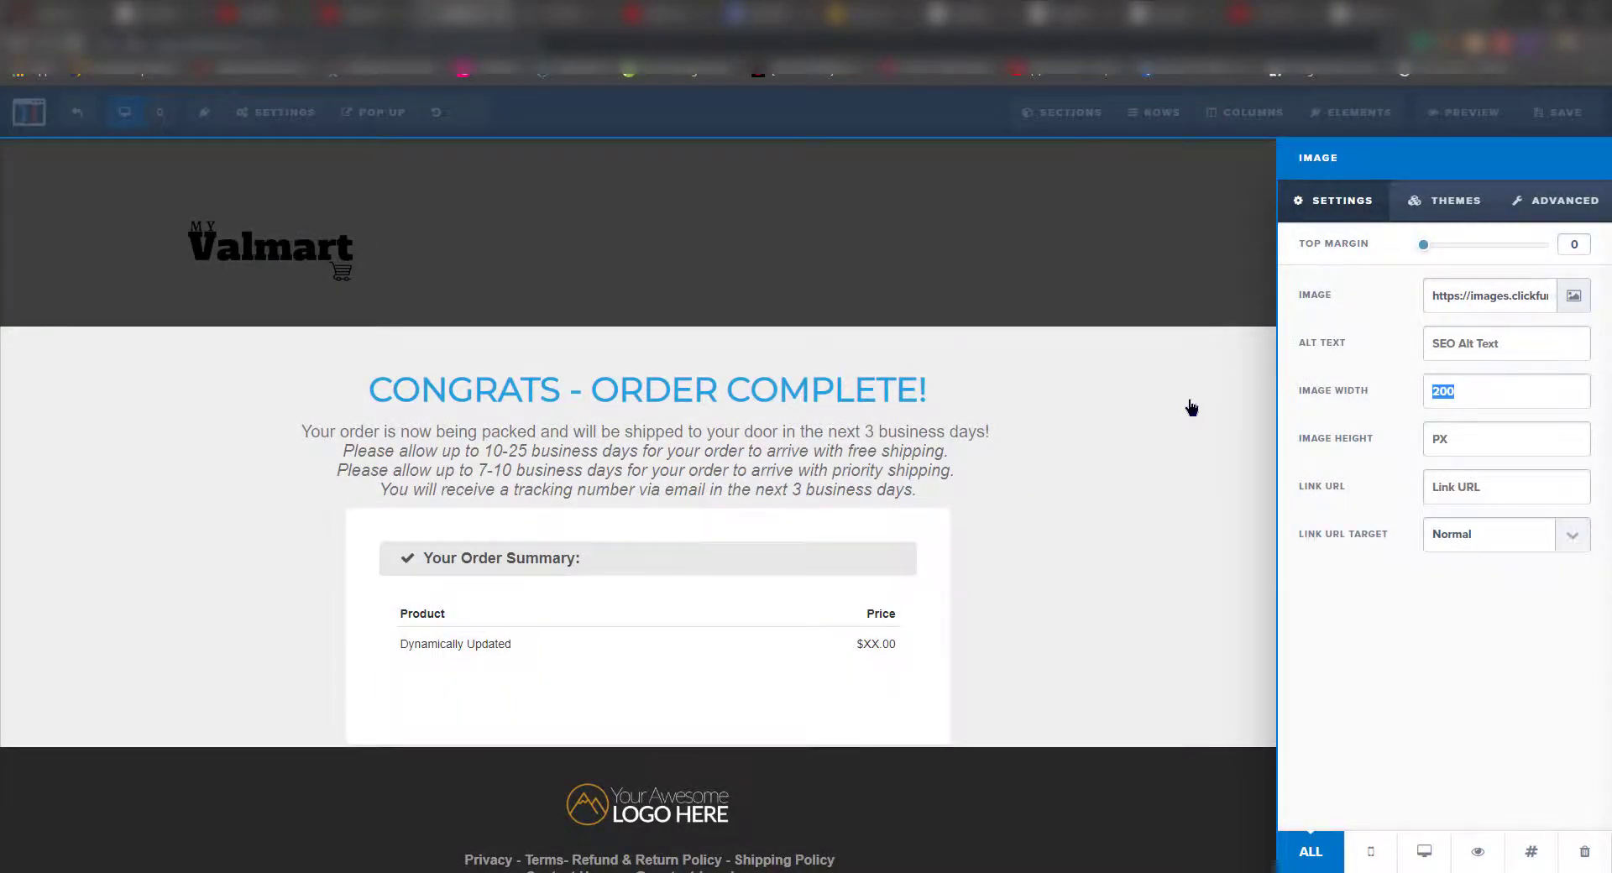
type("160")
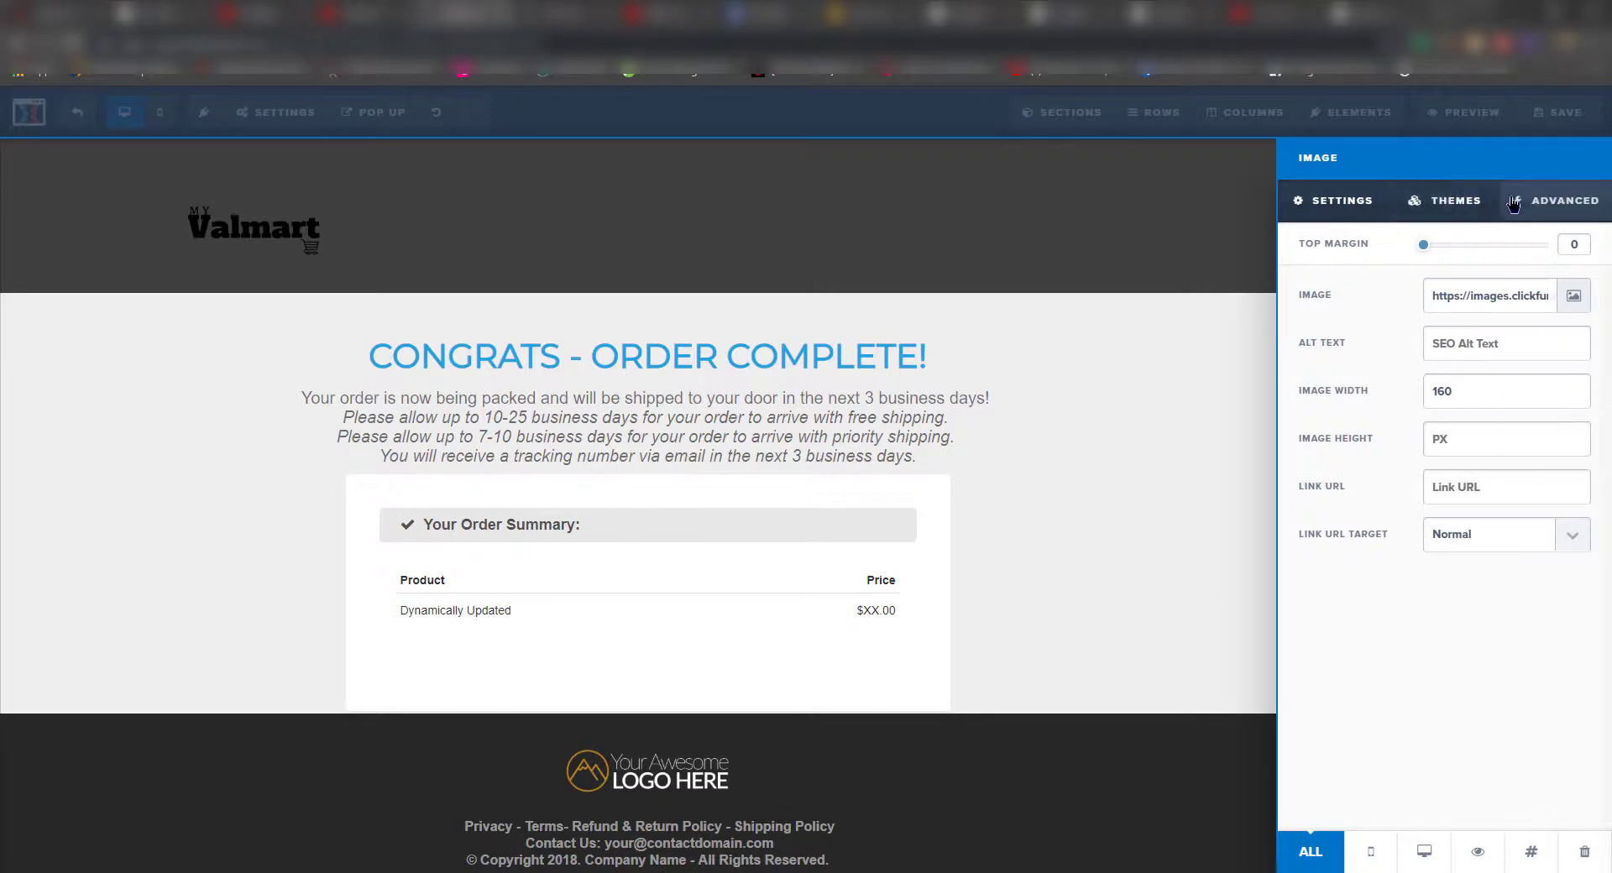
left_click(1553, 200)
left_click(1516, 299)
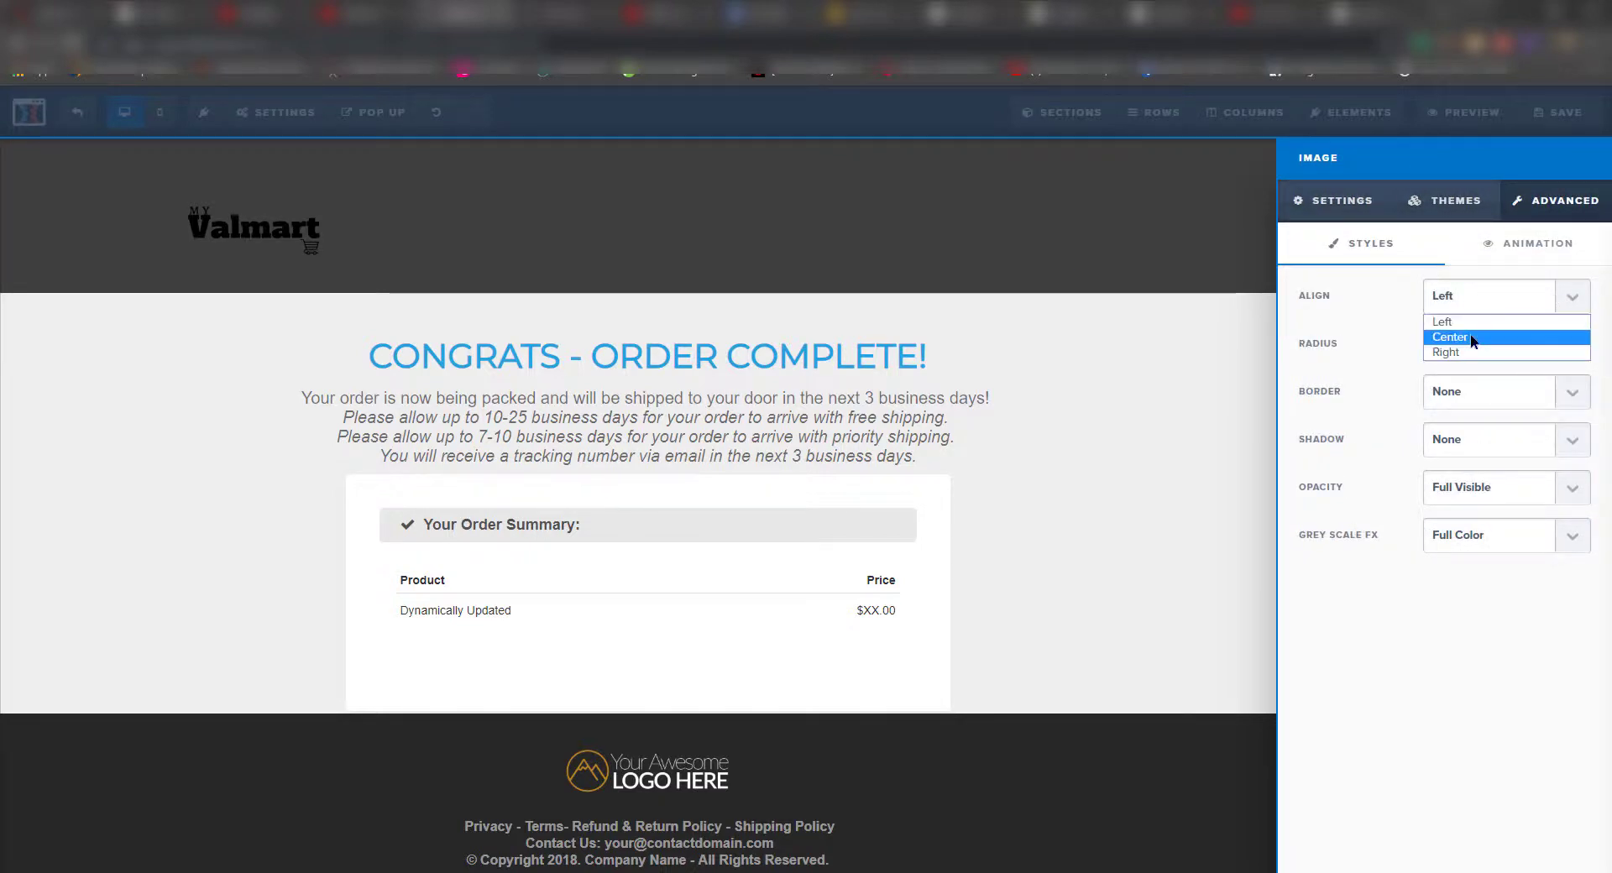
left_click(1469, 337)
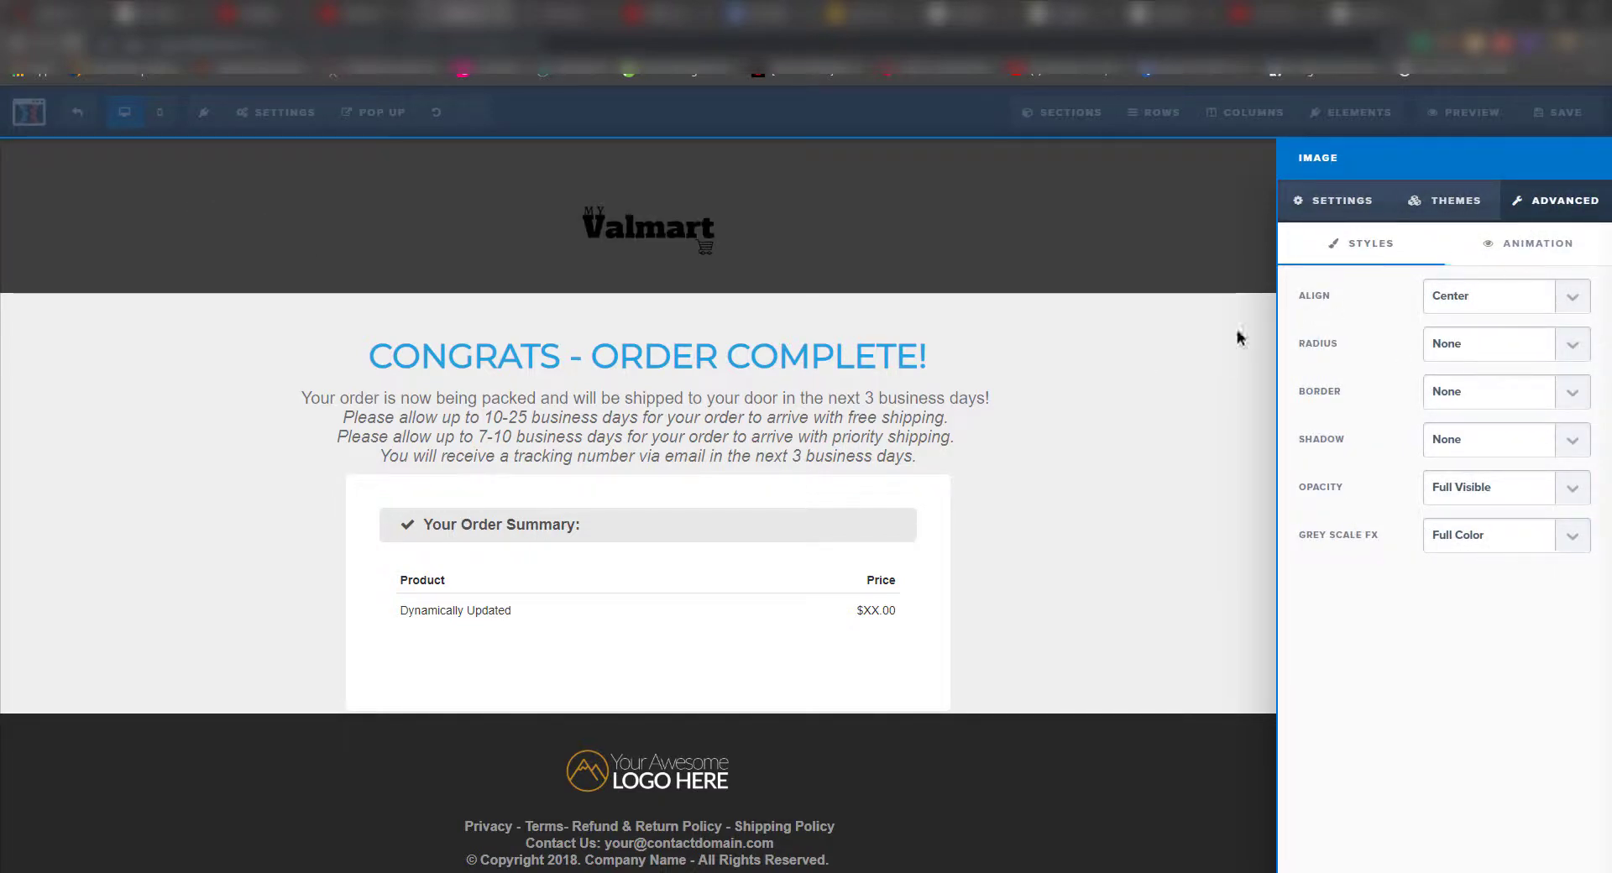
left_click(1139, 368)
- Give the header section a very light grey background colour
left_click(1580, 149)
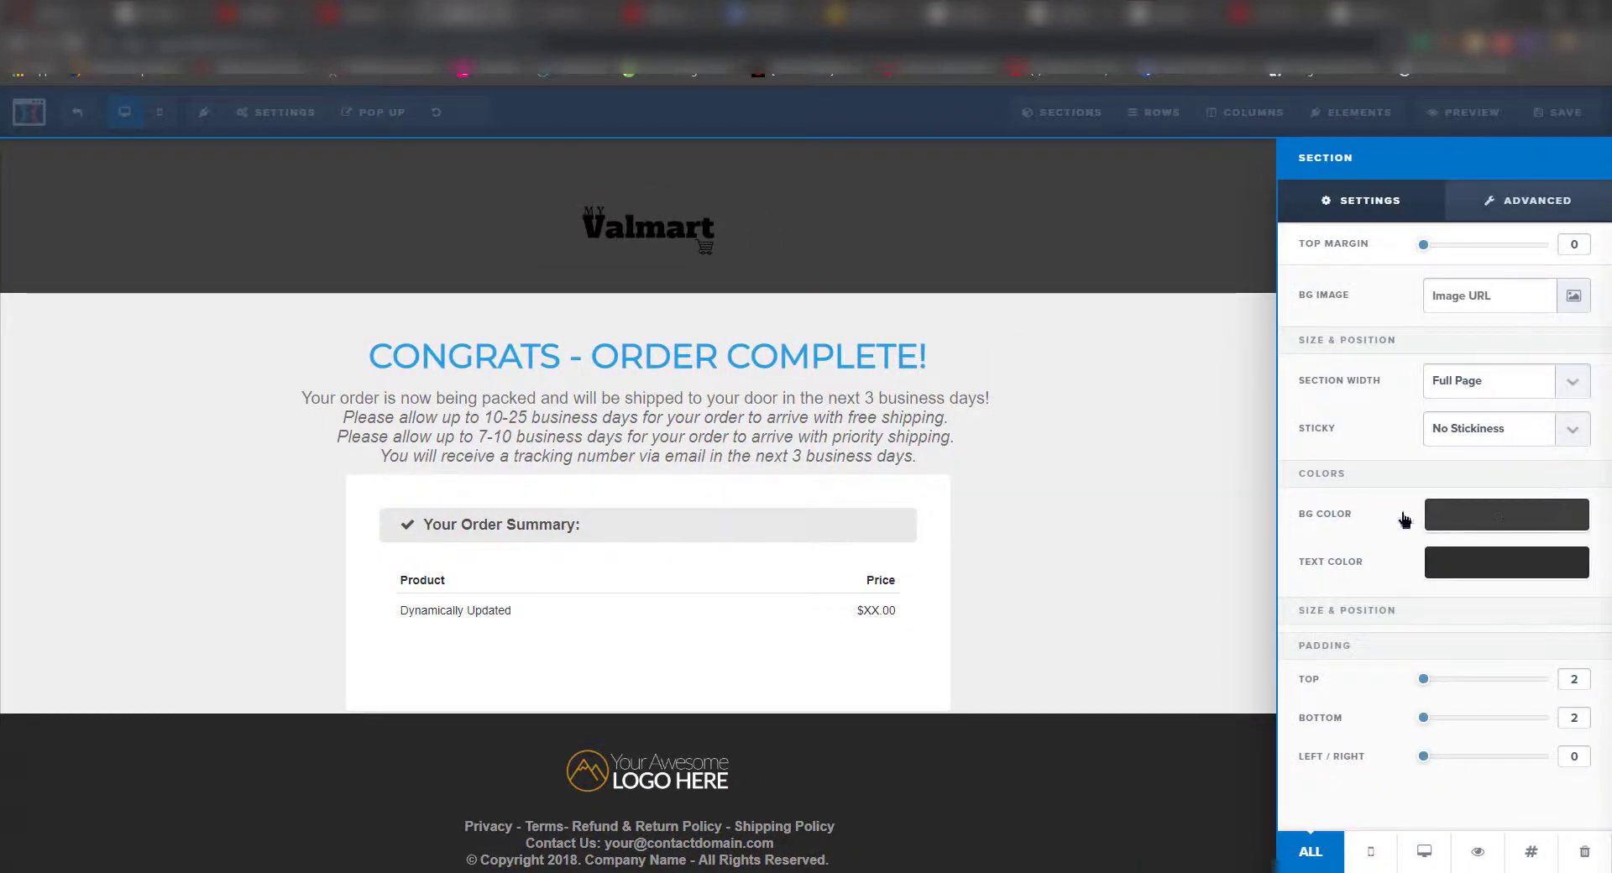
left_click(1412, 516)
left_click(1437, 552)
left_click(1408, 573)
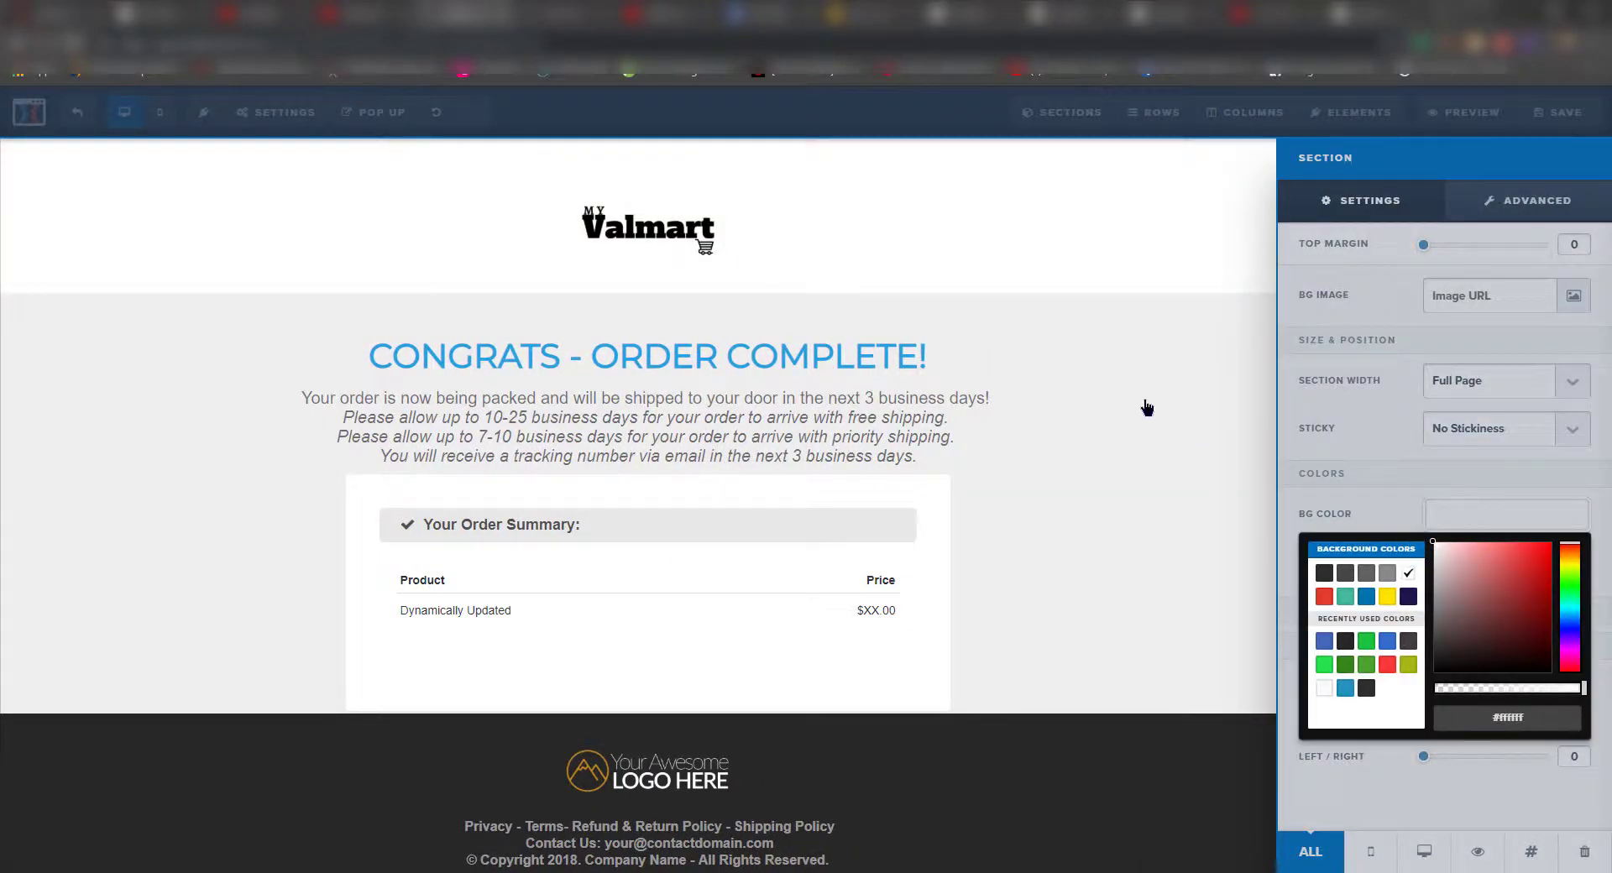
left_click_drag(1436, 549, 1430, 554)
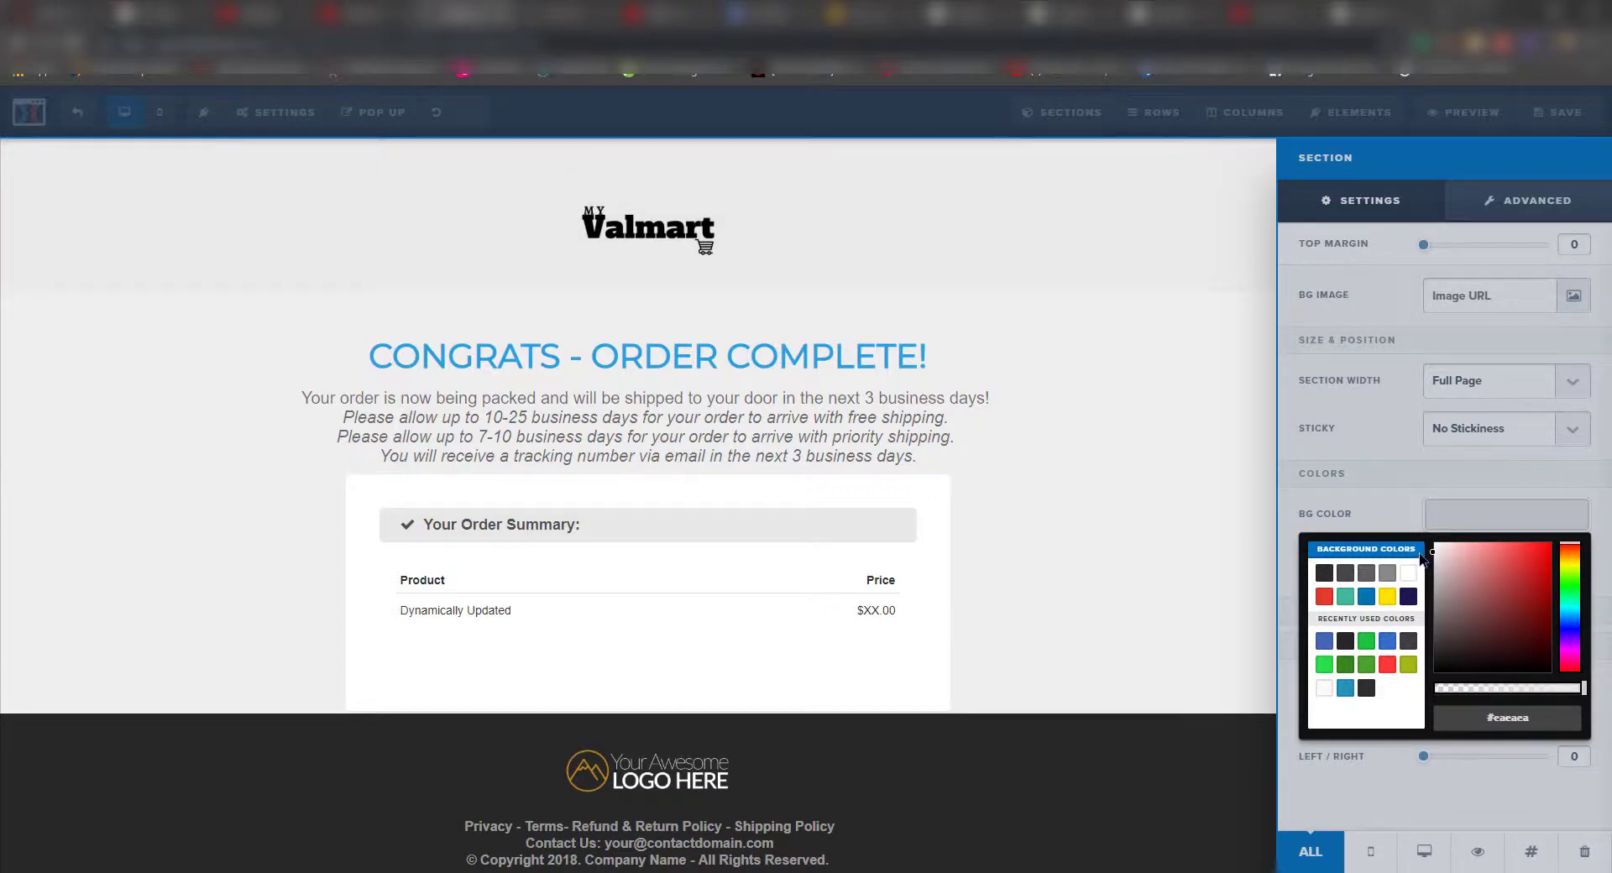
left_click(1268, 485)
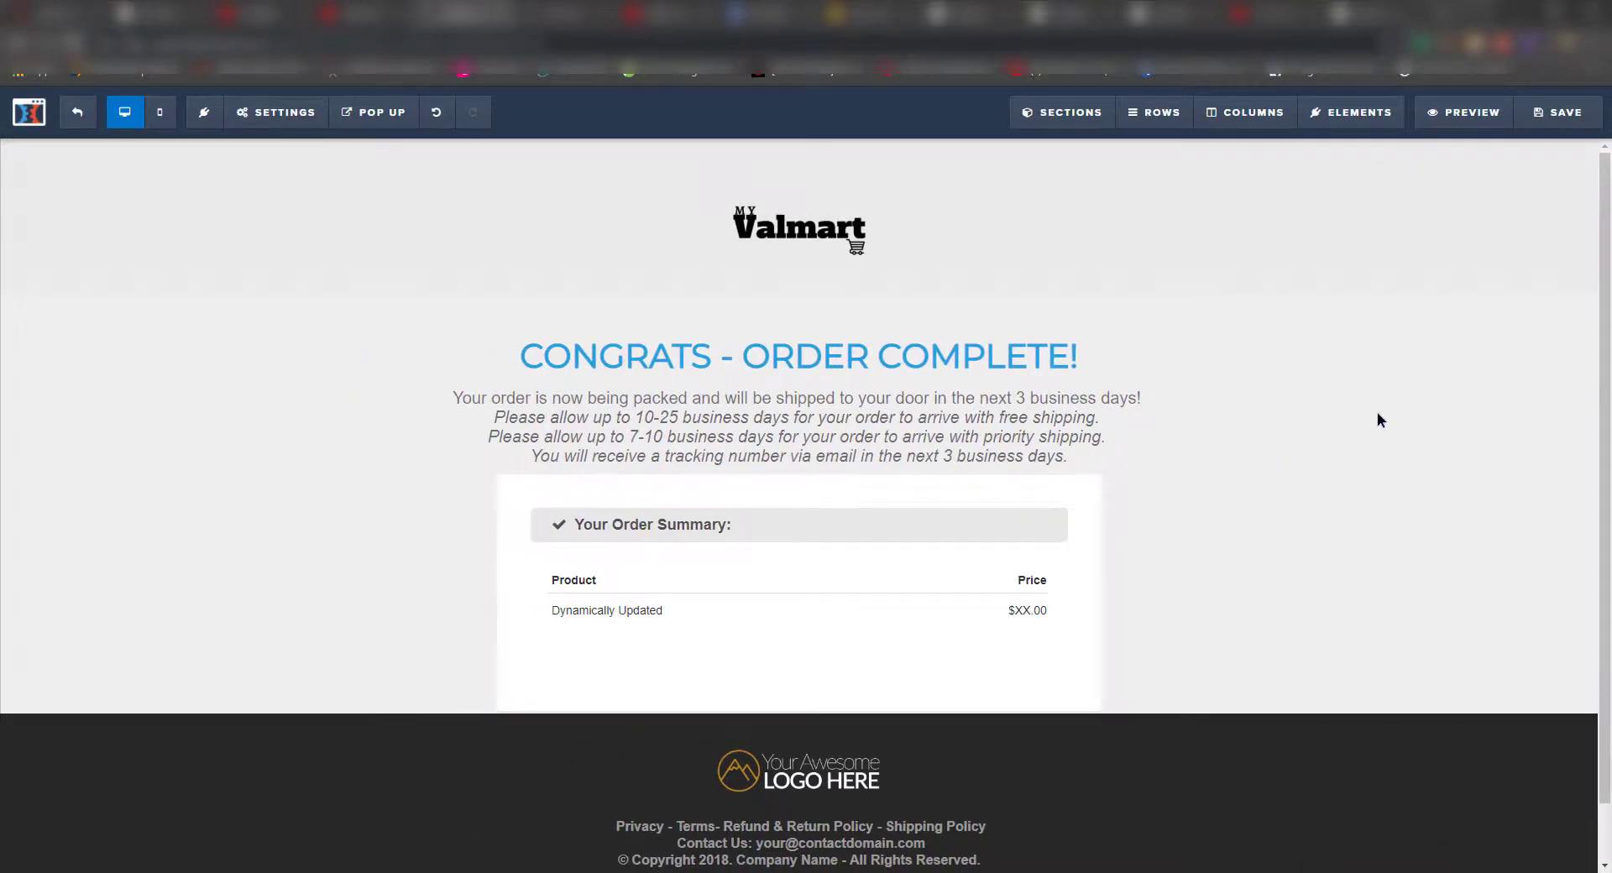
- Put the Valmart image in the footer logo at 160 wide
scroll(1361, 425, "down", 1)
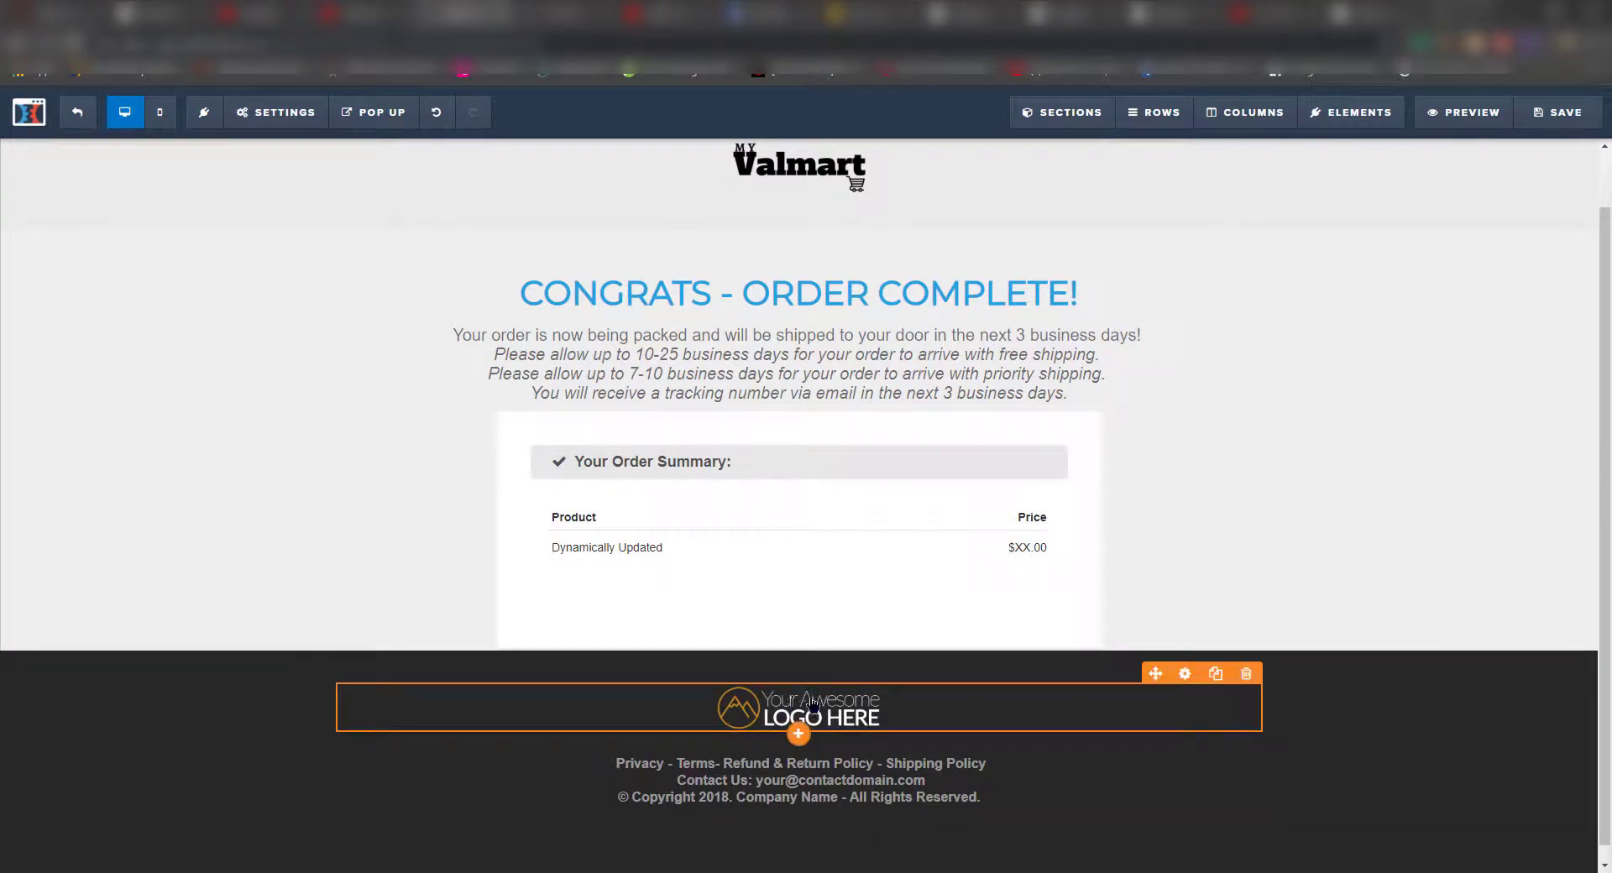
left_click(804, 703)
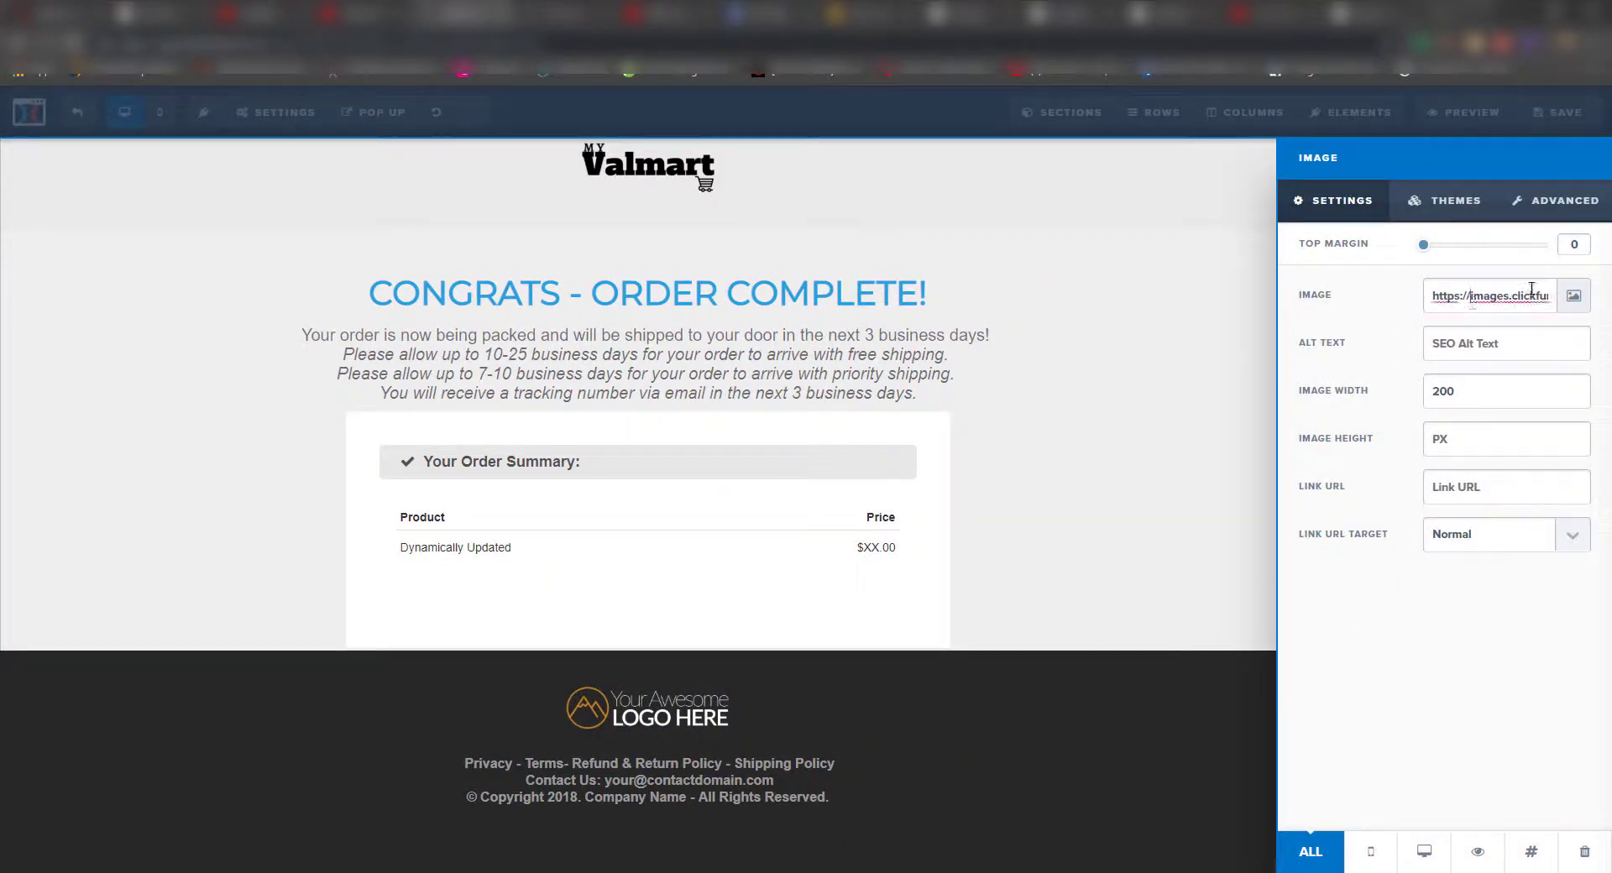
left_click(1574, 296)
double_click(93, 351)
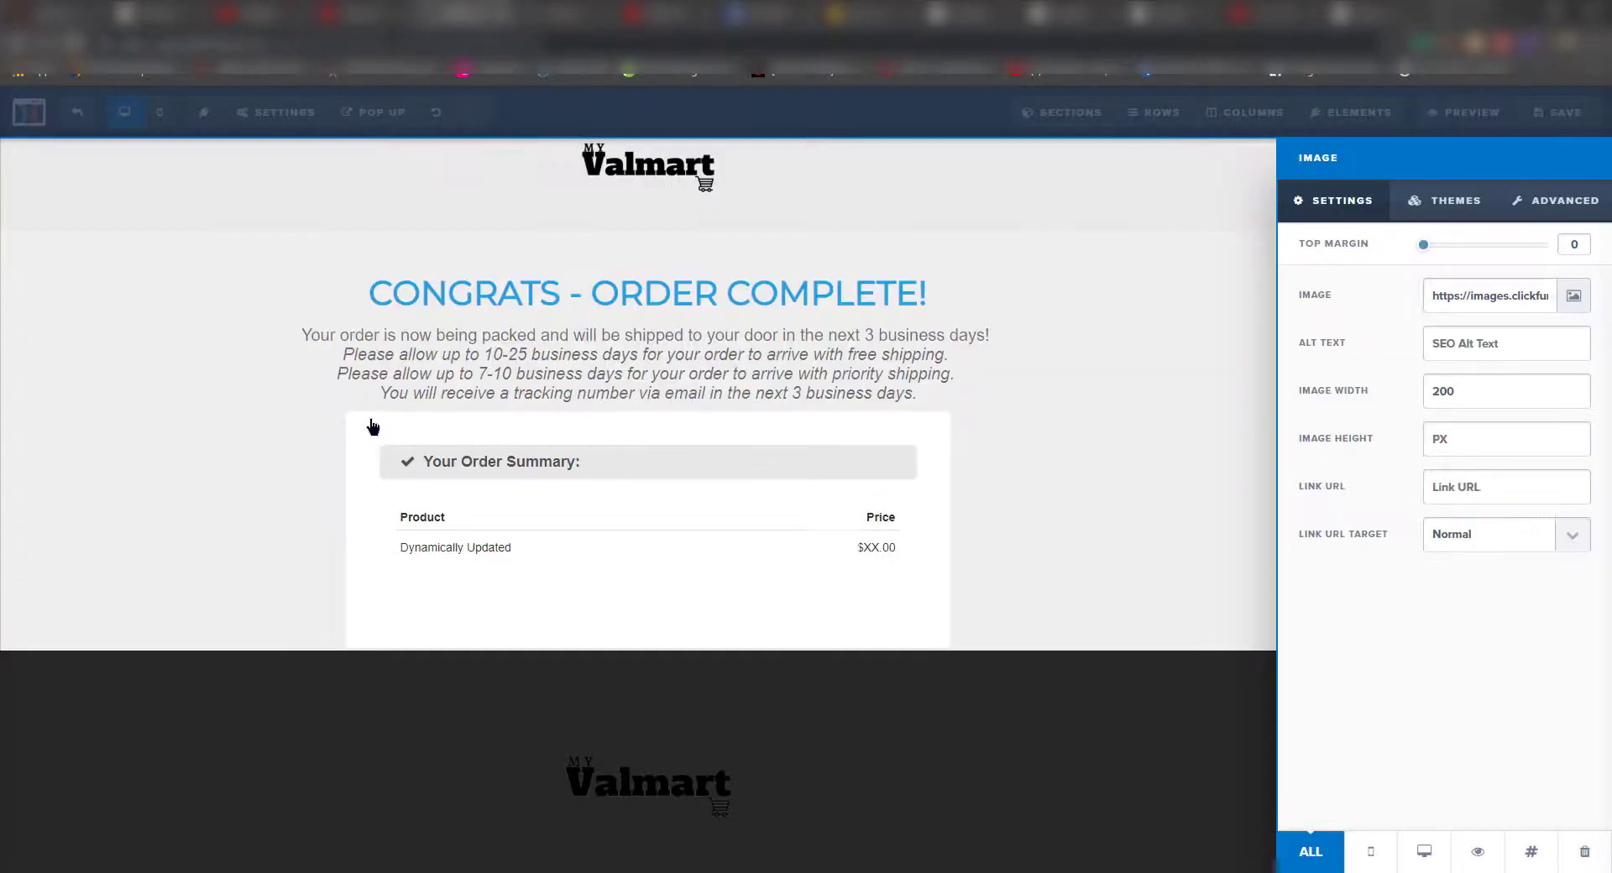
type("160")
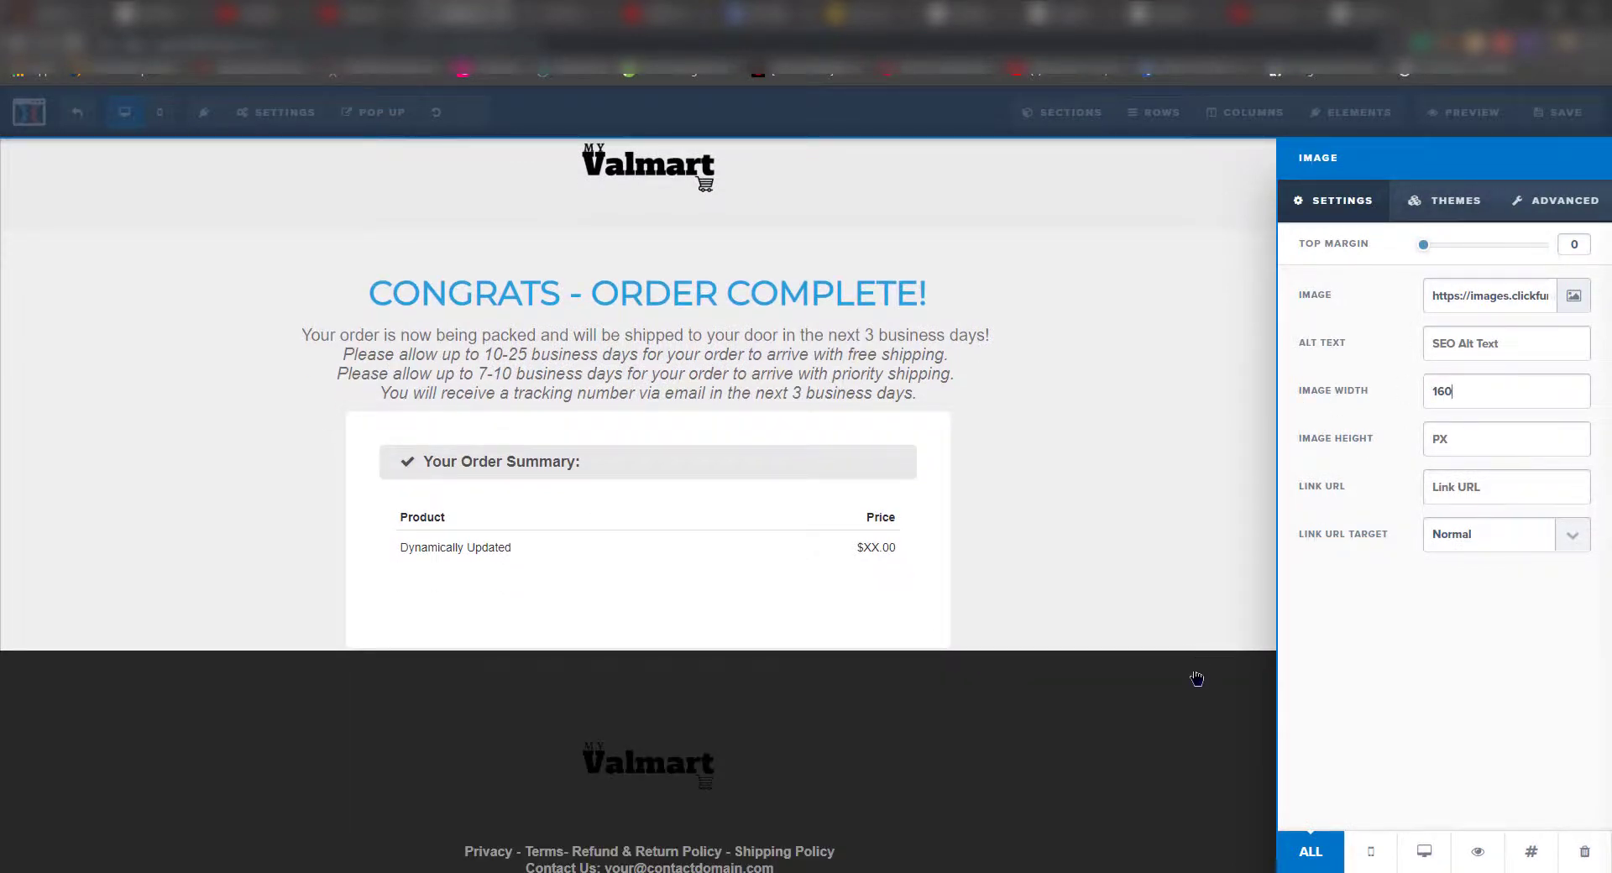
left_click(1197, 673)
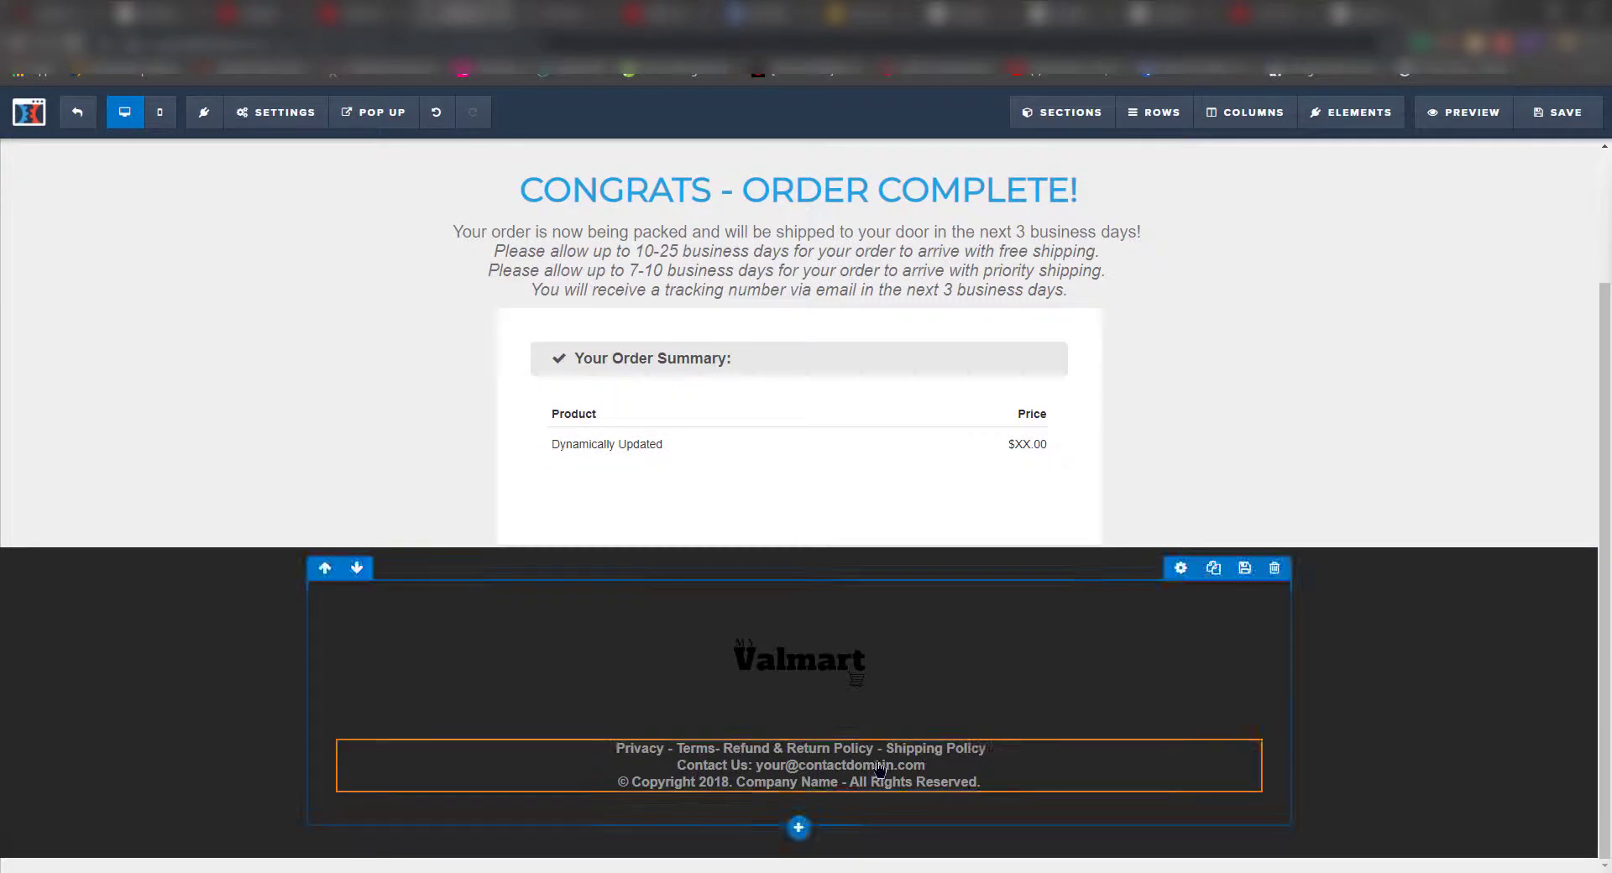
- Update the footer text with the store's support e-mail, company name Myvalmart, and copyright year 2019
left_click(922, 767)
left_click_drag(756, 765, 946, 760)
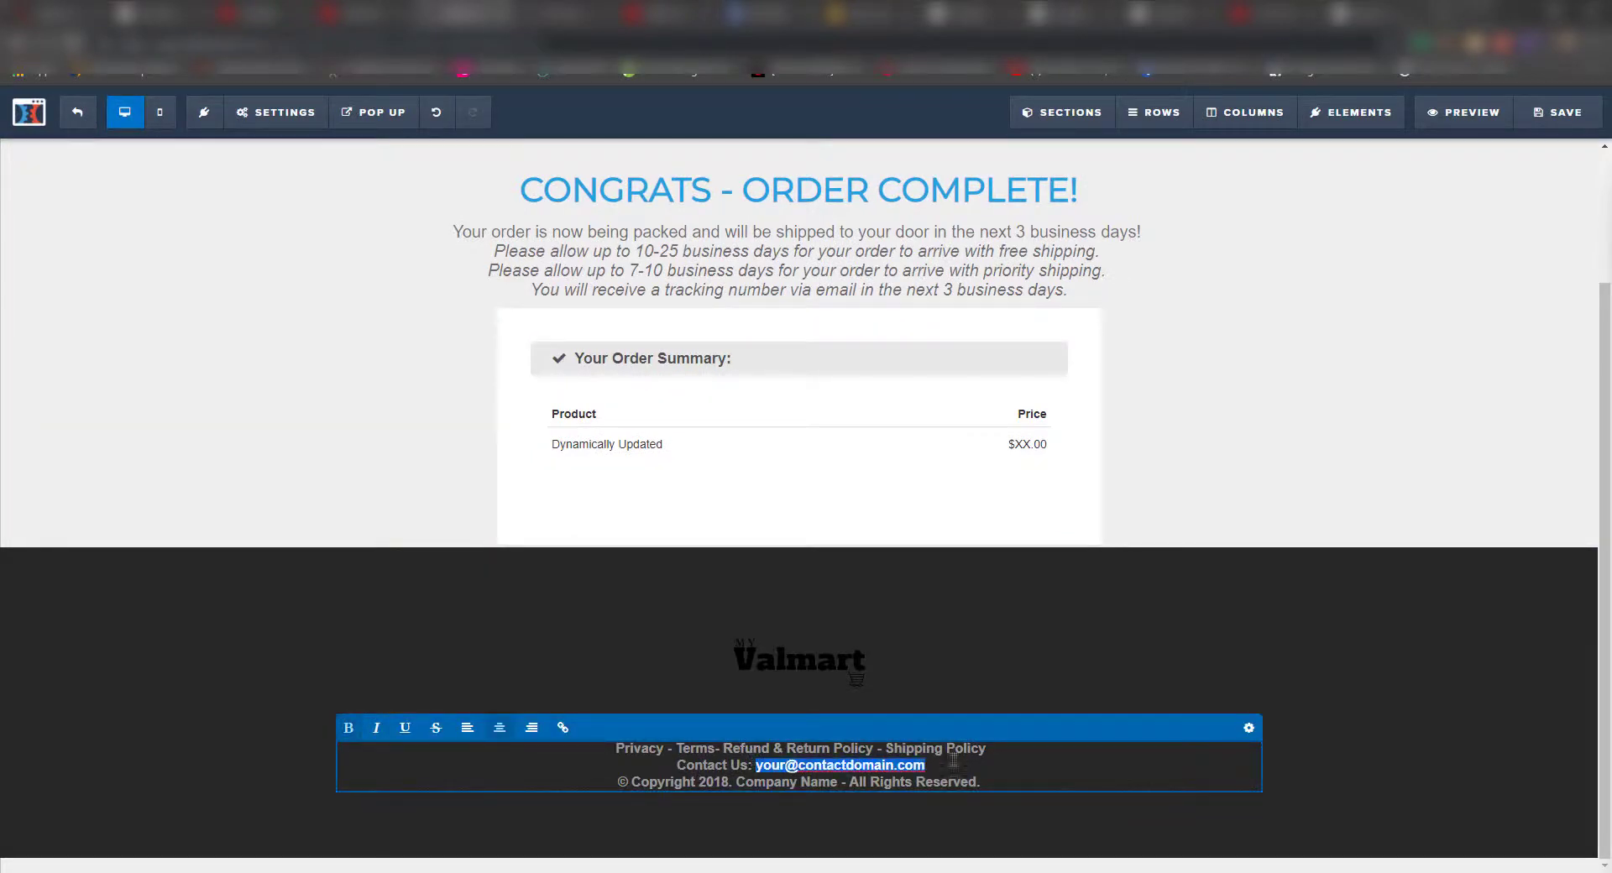
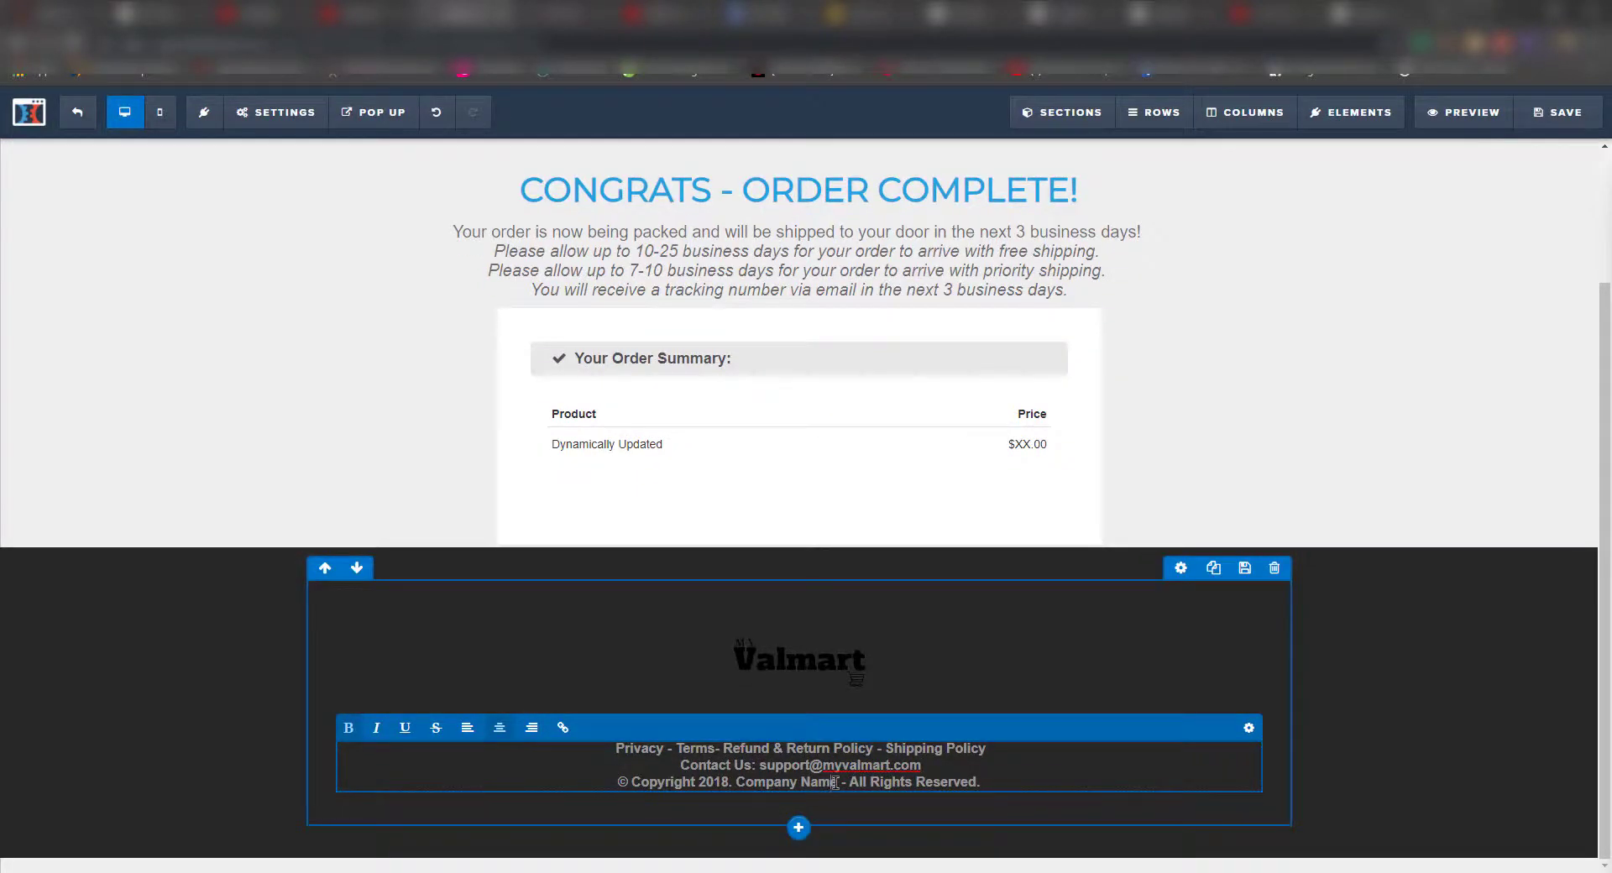
left_click_drag(837, 782, 732, 784)
type("Myvalmart")
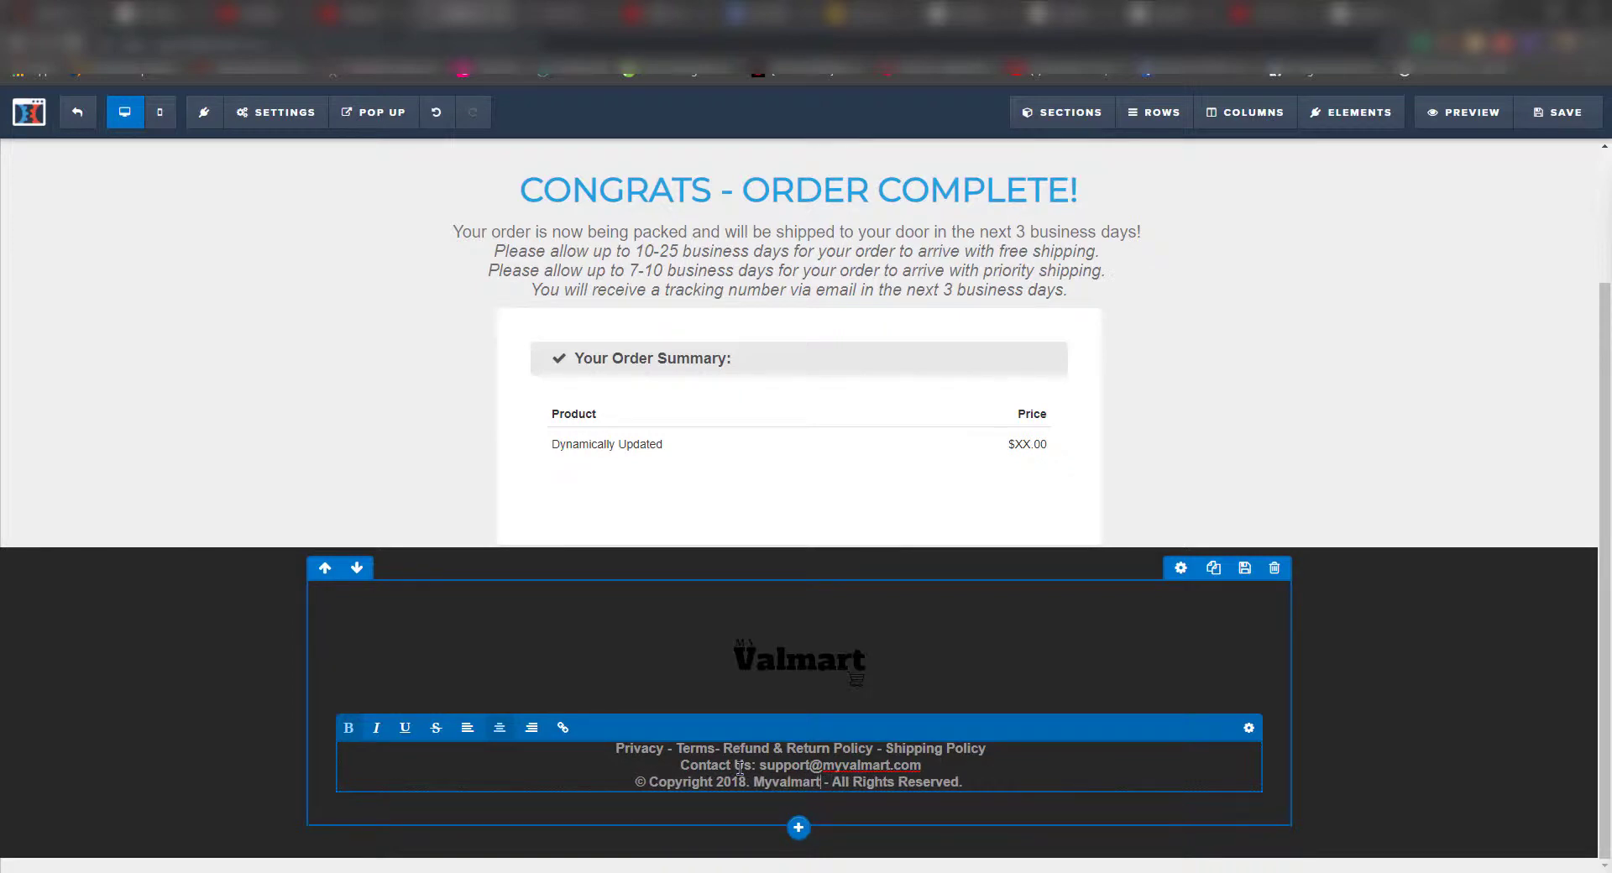
key("Left")
key("Left")
key("Left")
key("Left")
key("Left")
key("Left")
key("Left")
key("Left")
key("Left")
key("Left")
key("Left")
key("BackSpace")
type("9")
left_click(1394, 592)
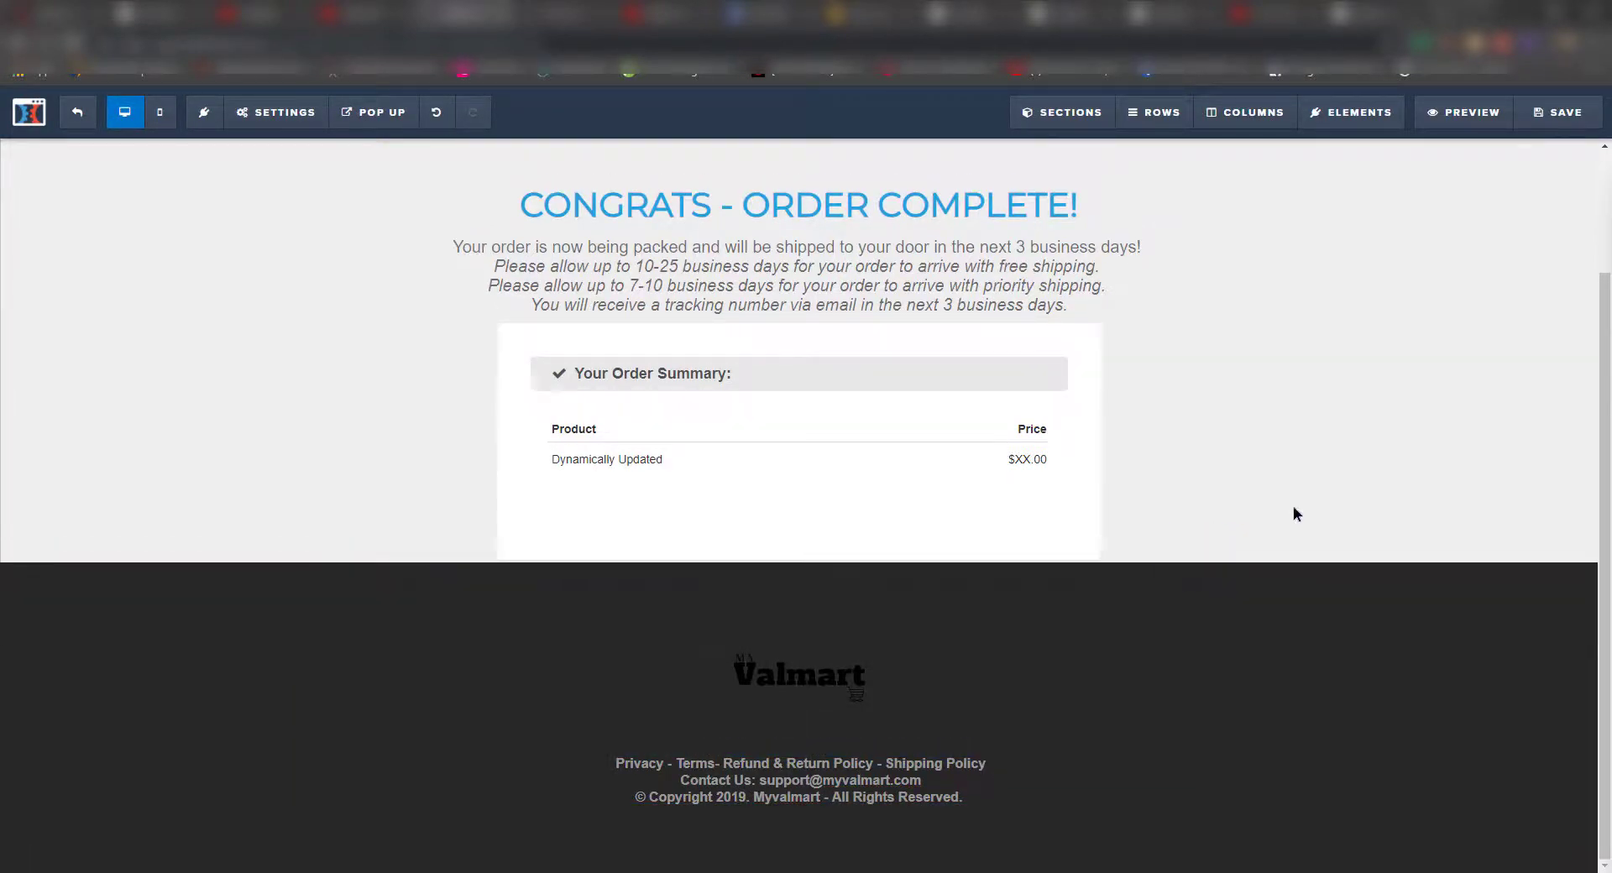
scroll(1335, 625, "up", 2)
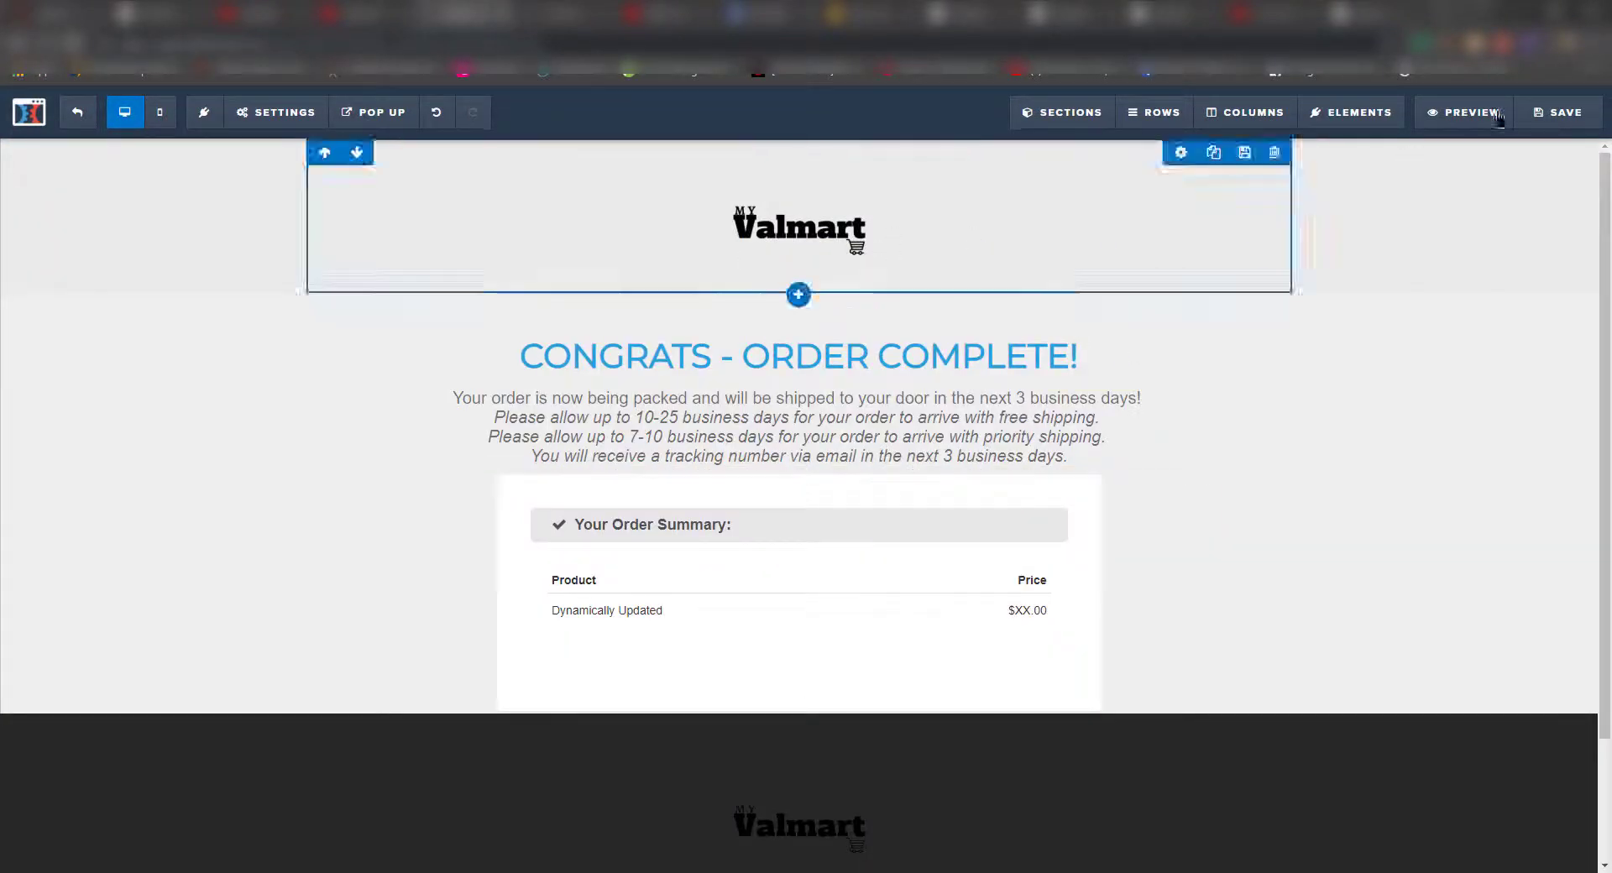
- Save the order-confirmation page, stay when warned about leaving, save again, and exit to the funnel
left_click(1548, 114)
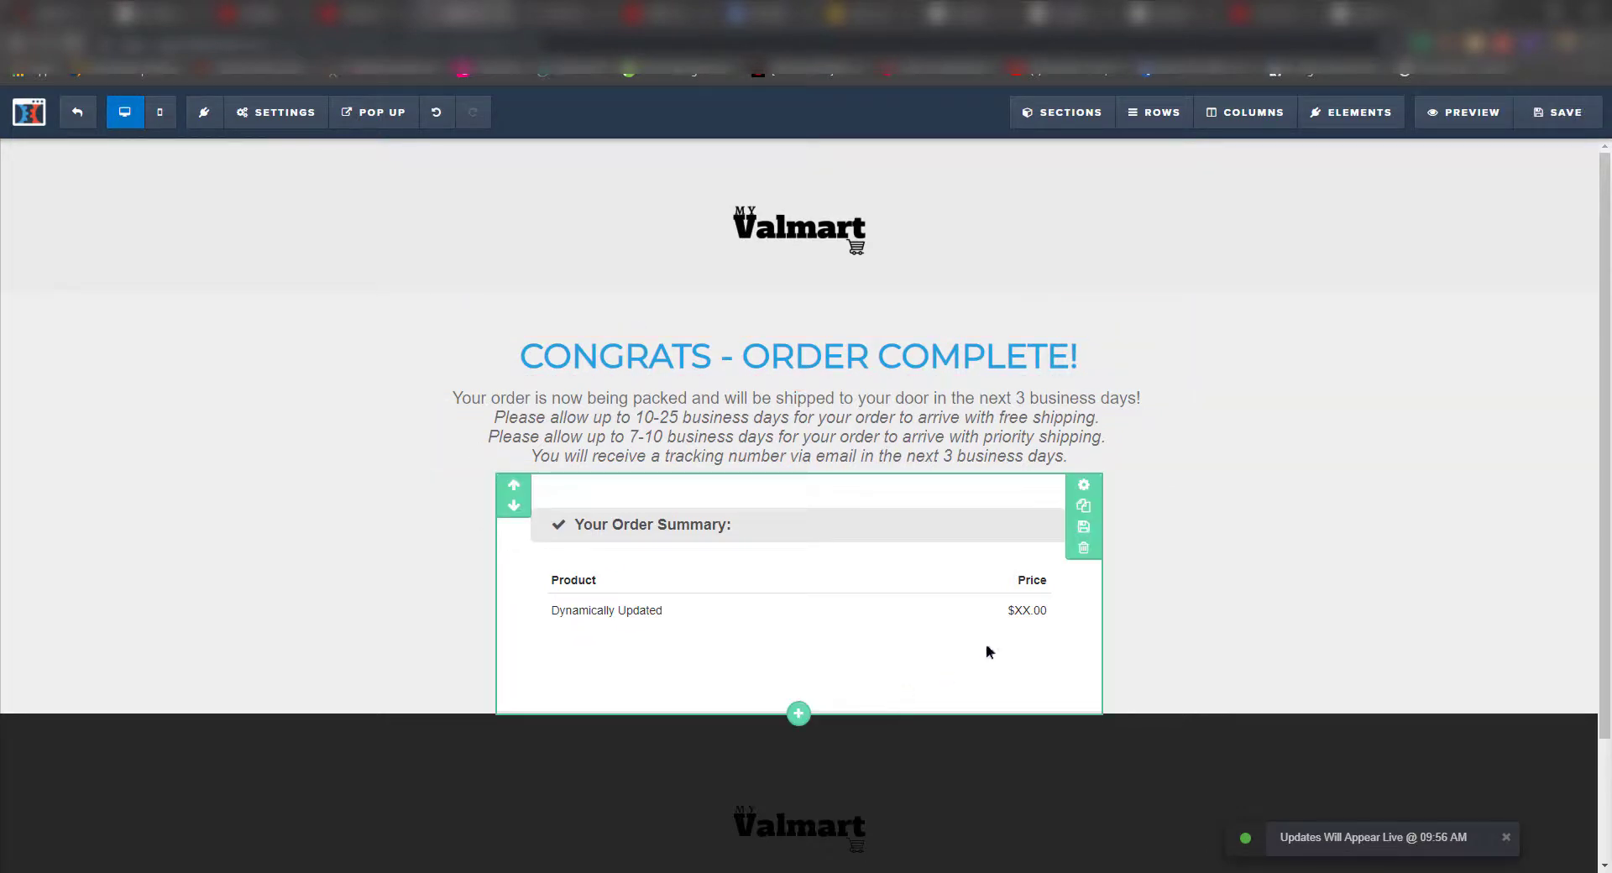
left_click(1023, 620)
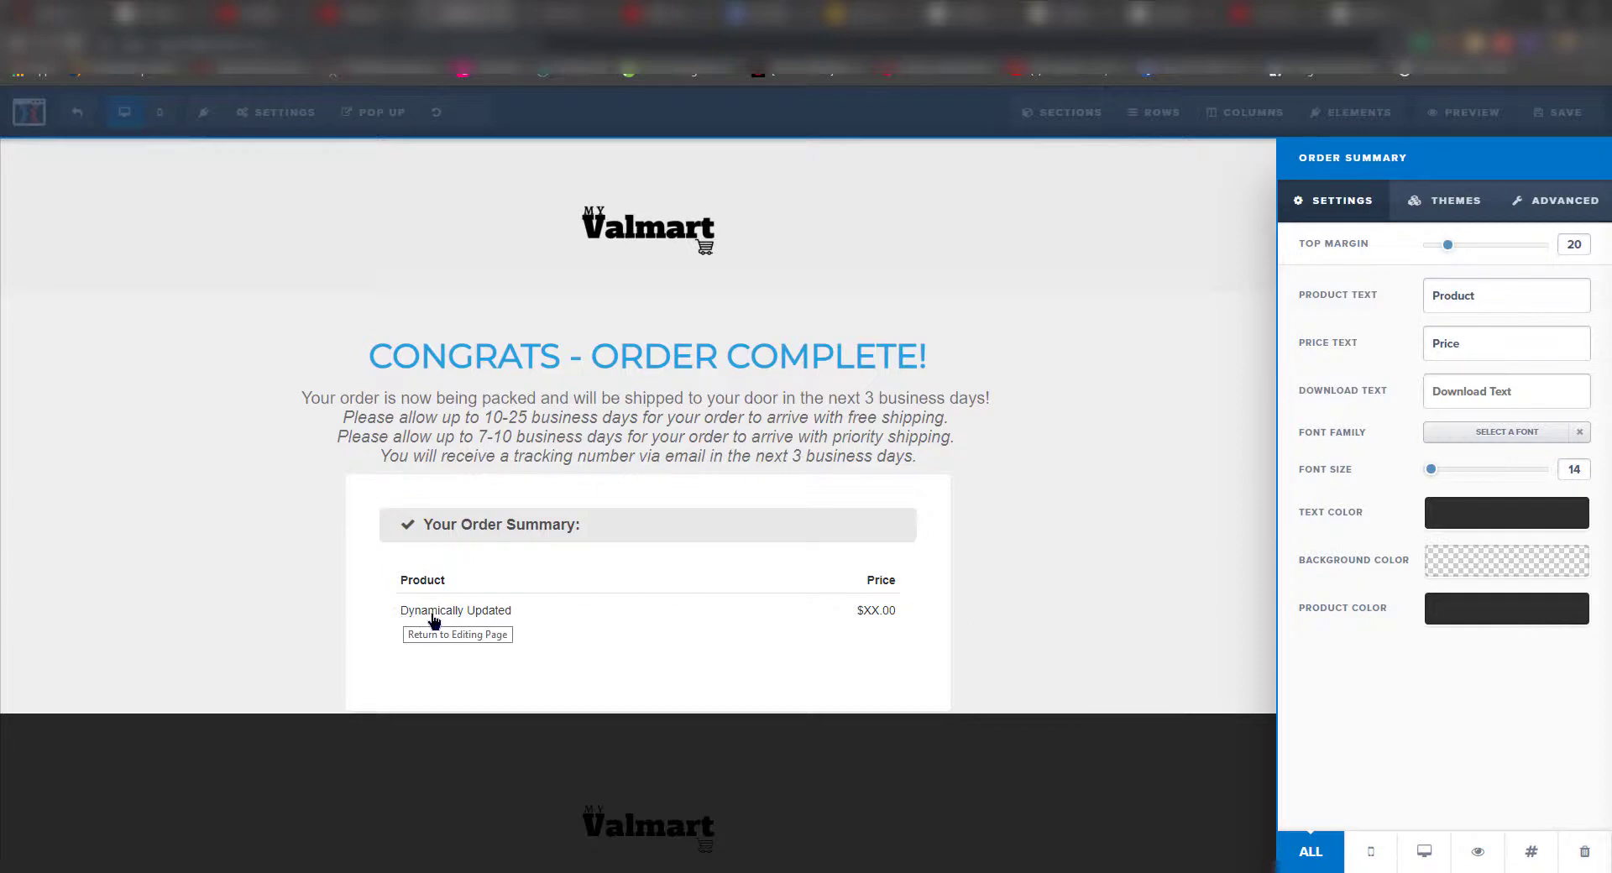
left_click(80, 111)
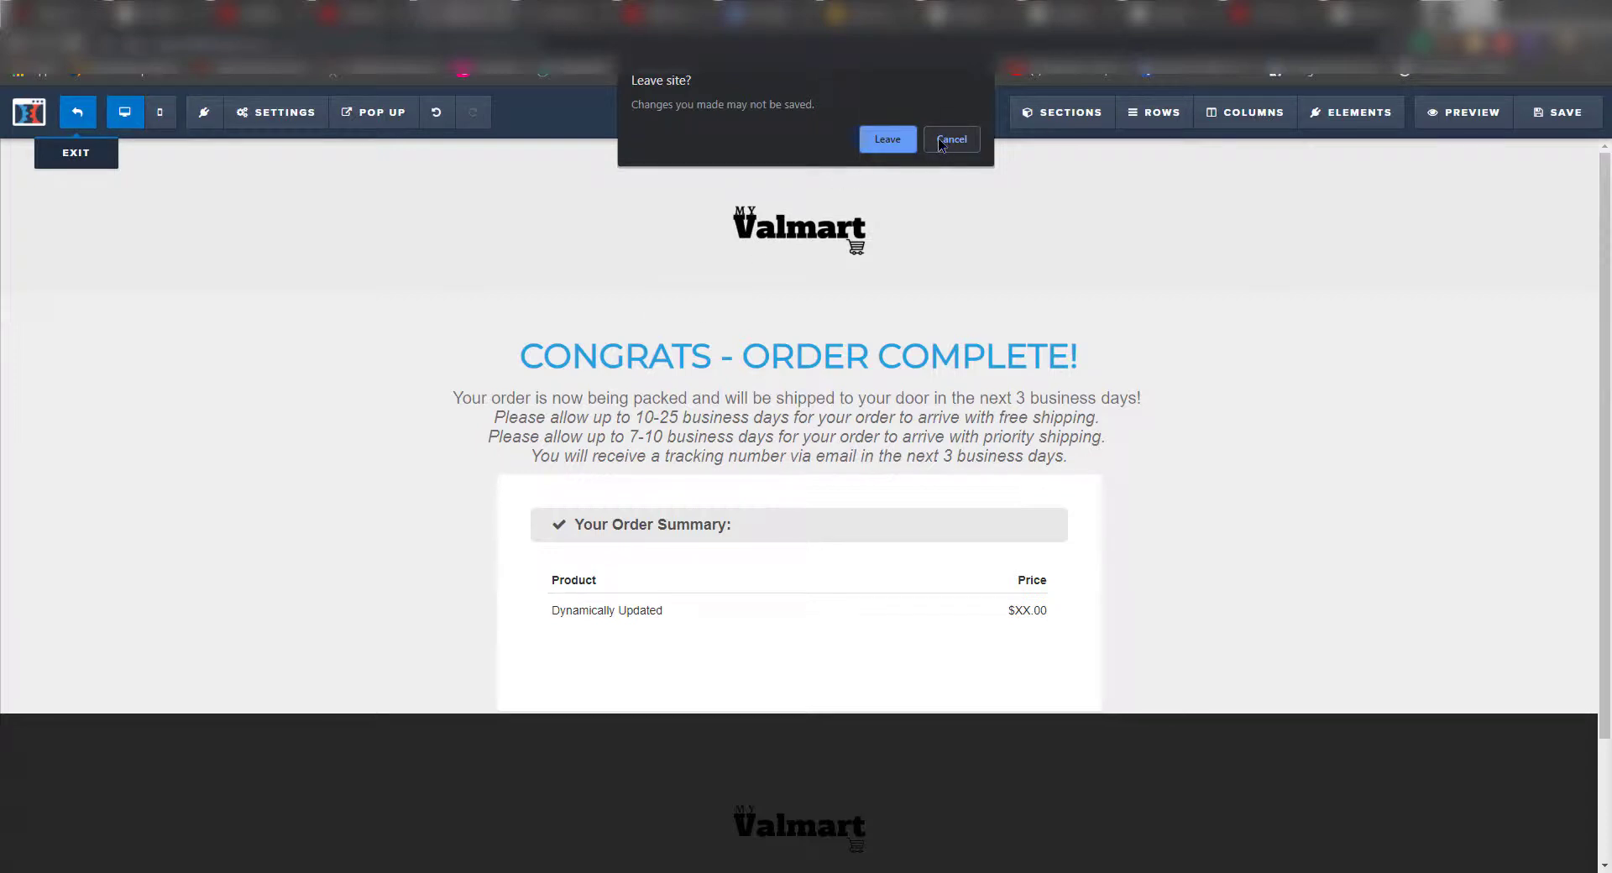
left_click(951, 139)
left_click(1559, 111)
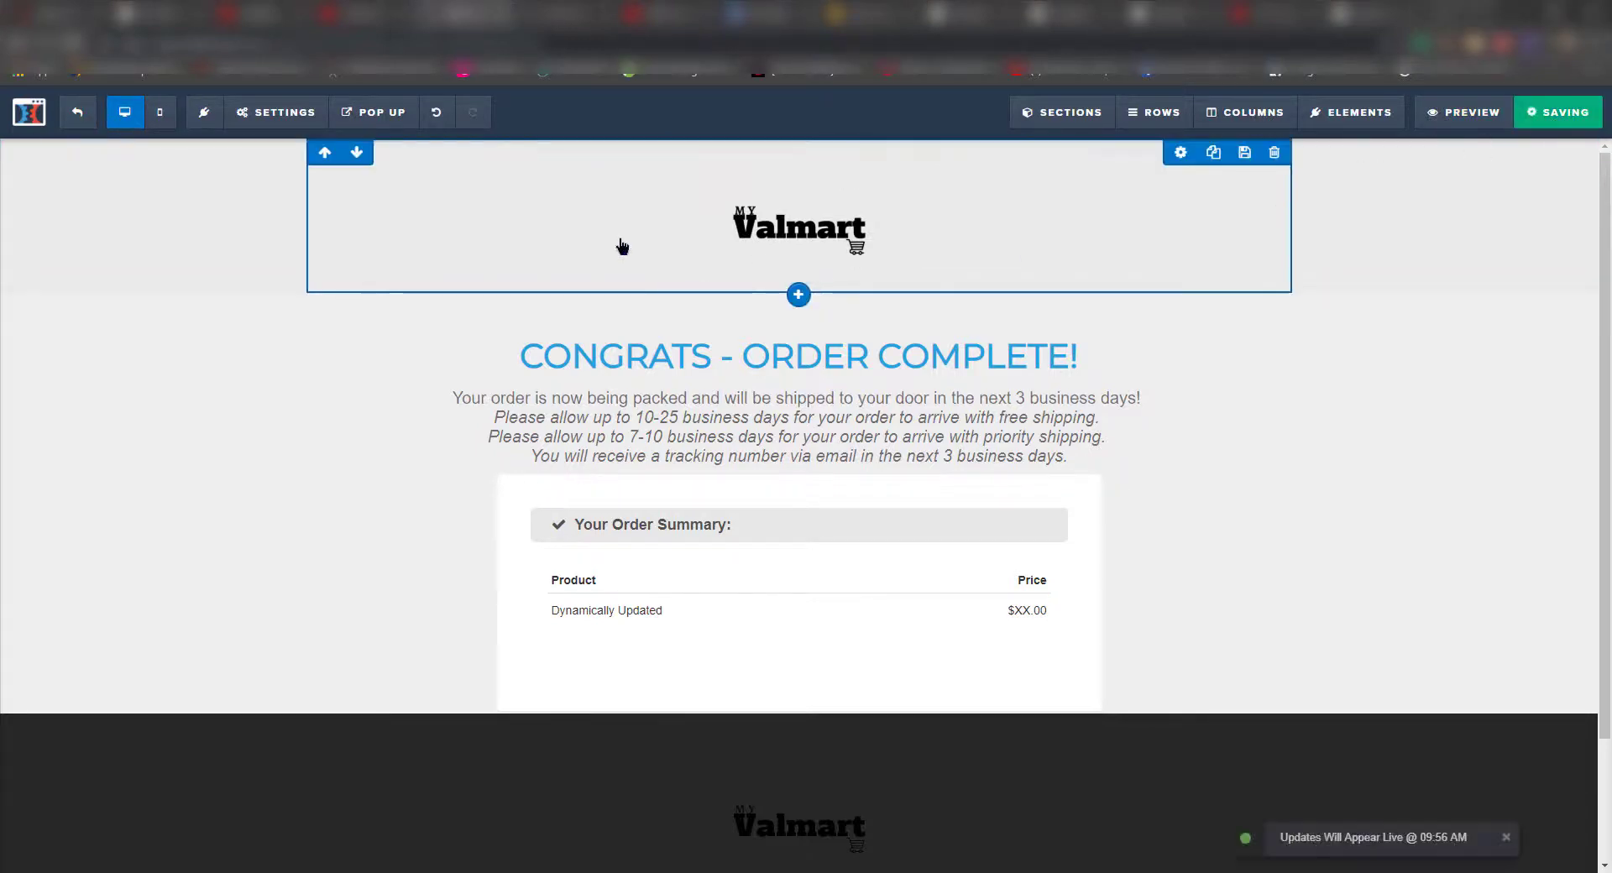
left_click(78, 113)
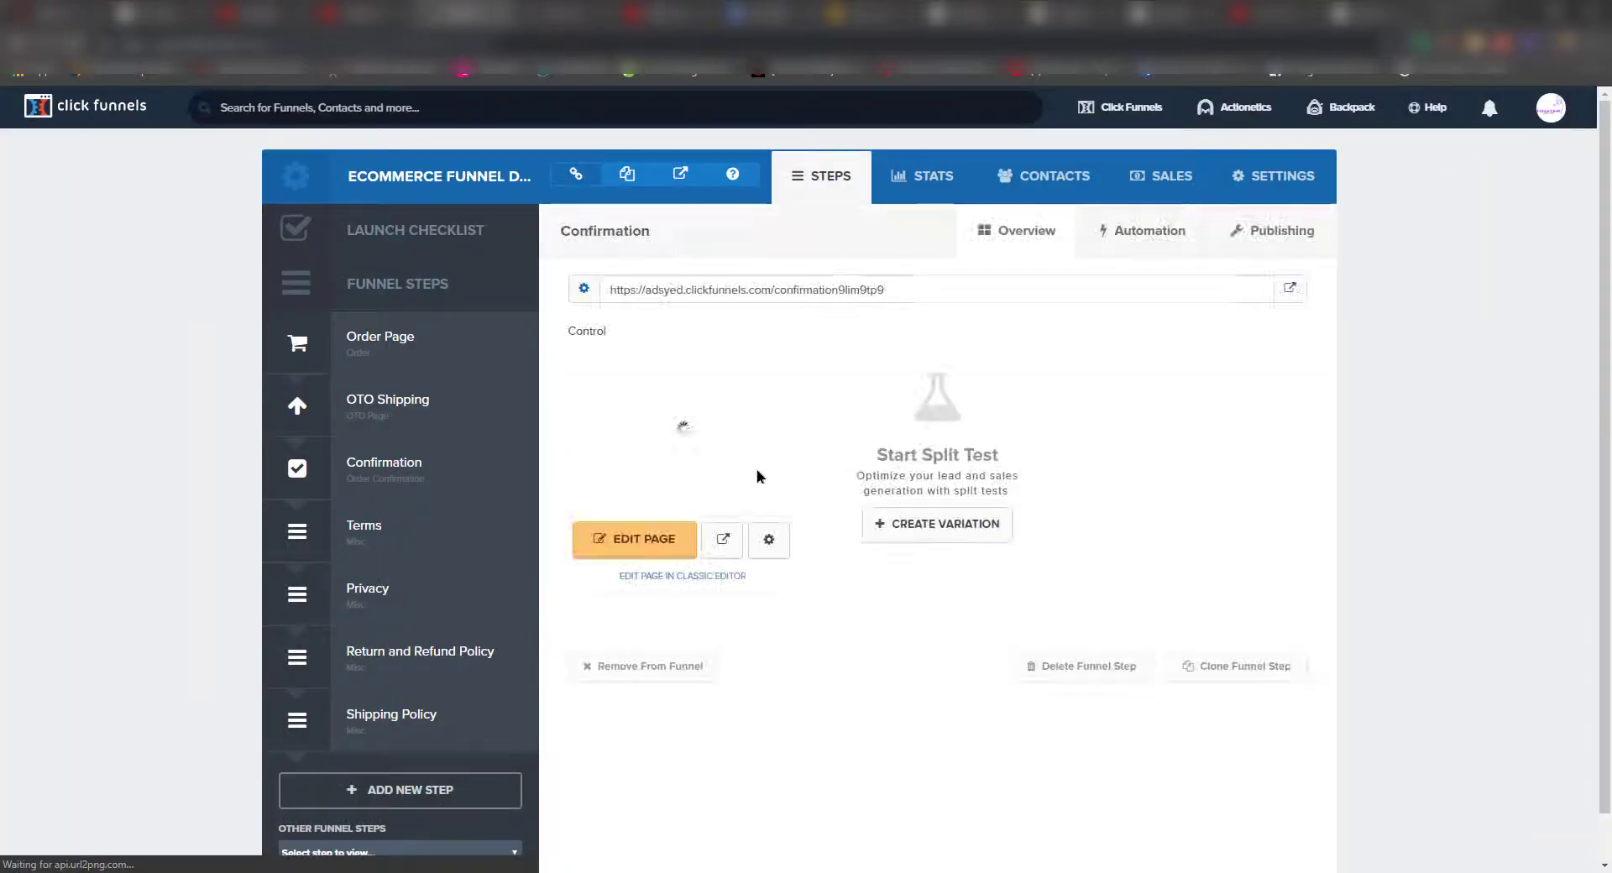
- Select the funnel's Terms step and load its page in the editor
left_click(410, 536)
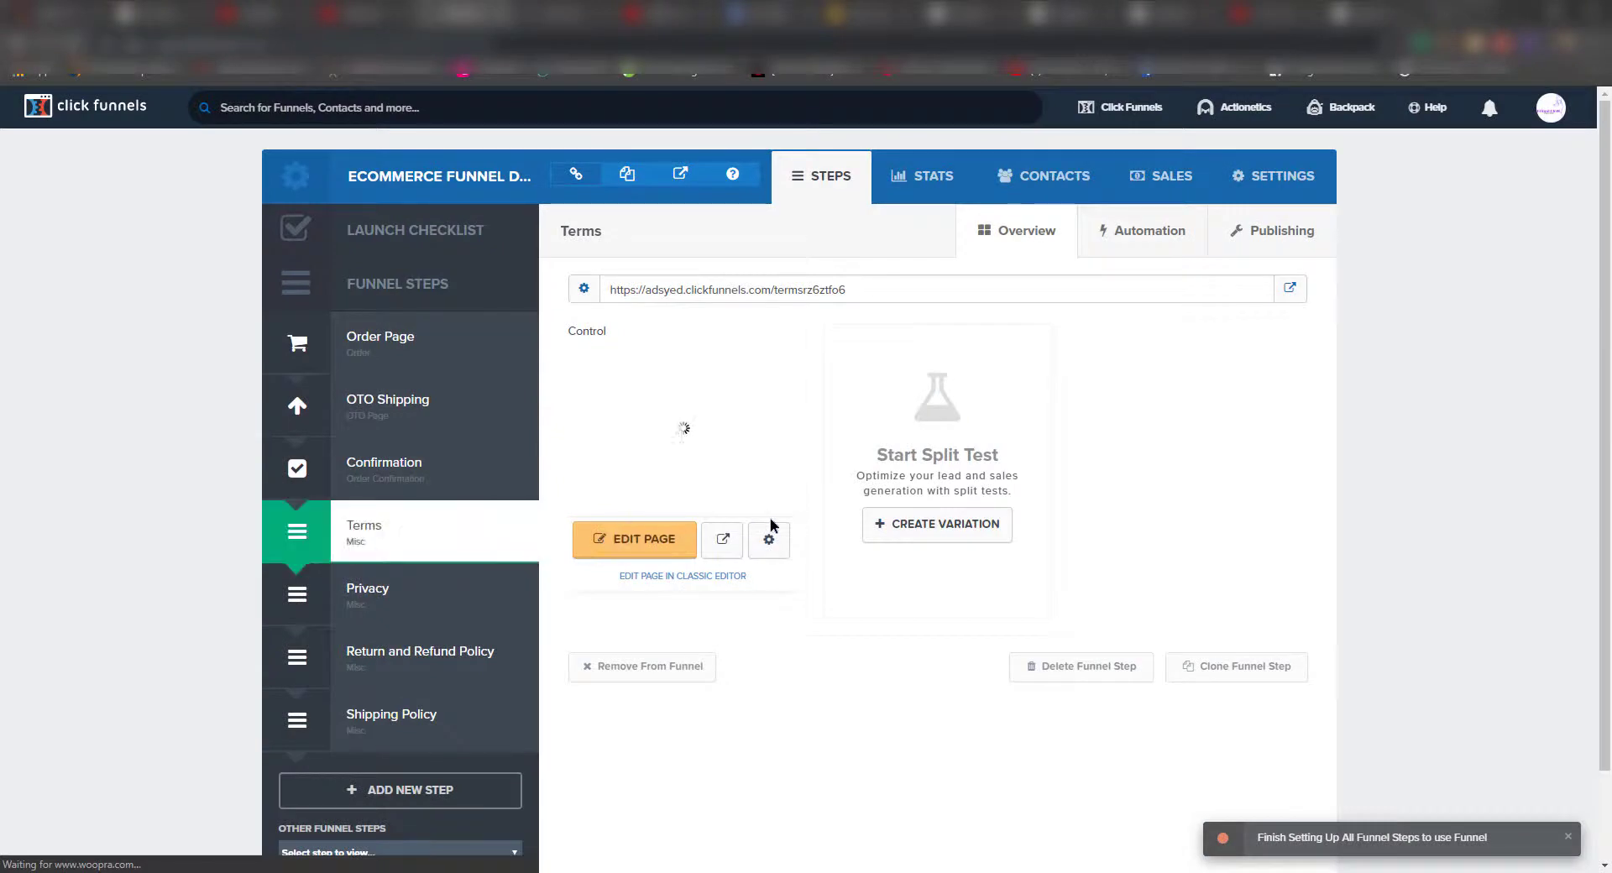
left_click(677, 540)
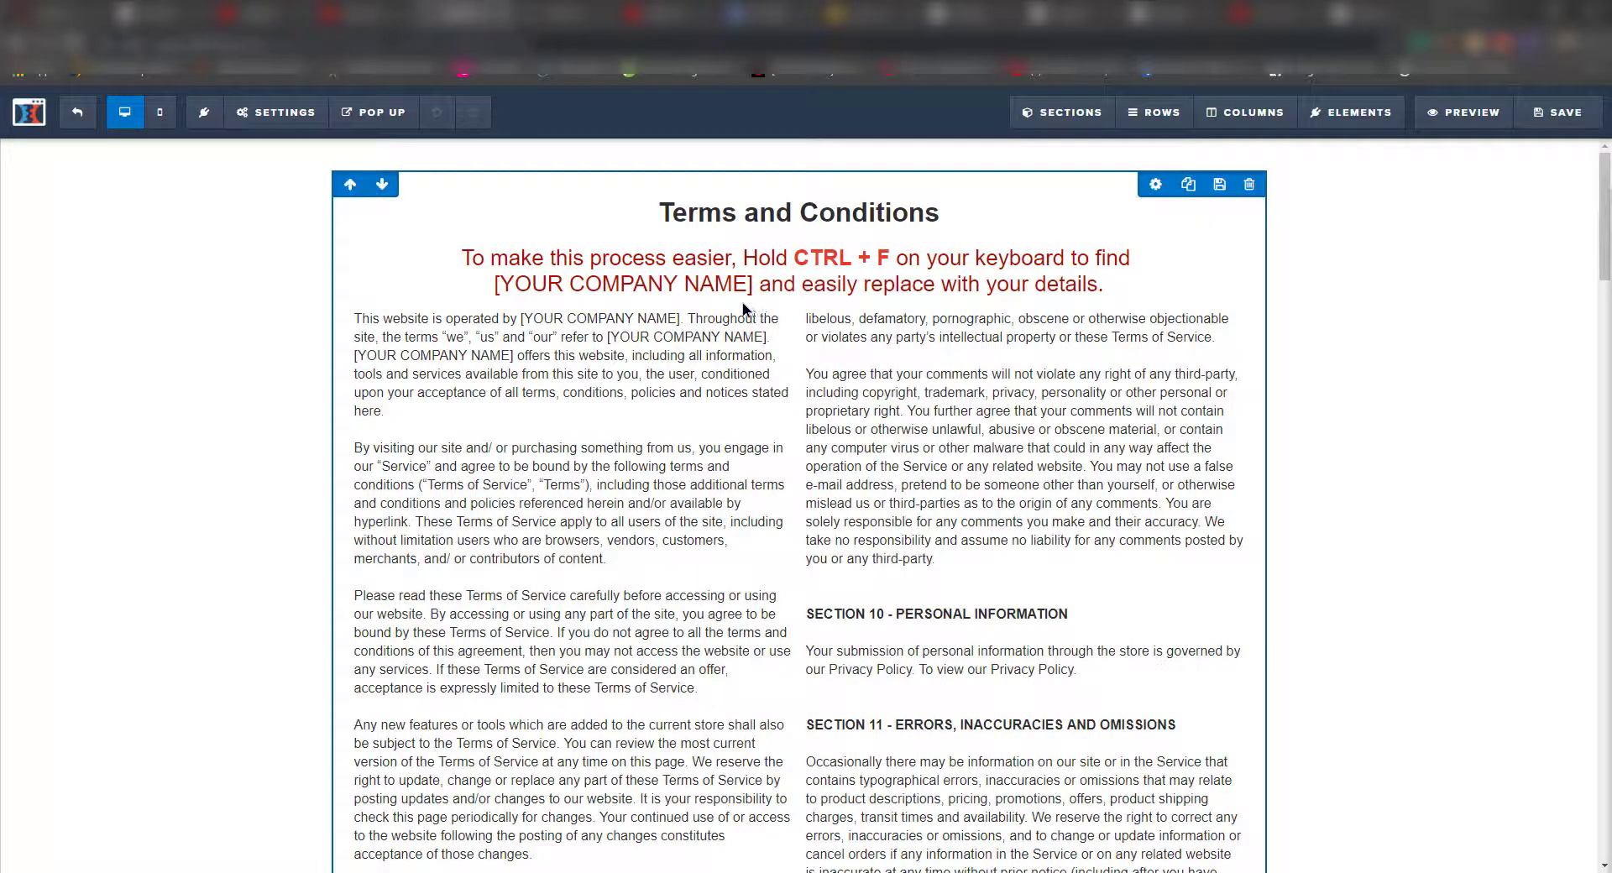
- Search for 'Your Company Name' and replace the first Terms placeholder with Myvalmart
key("ctrl+f")
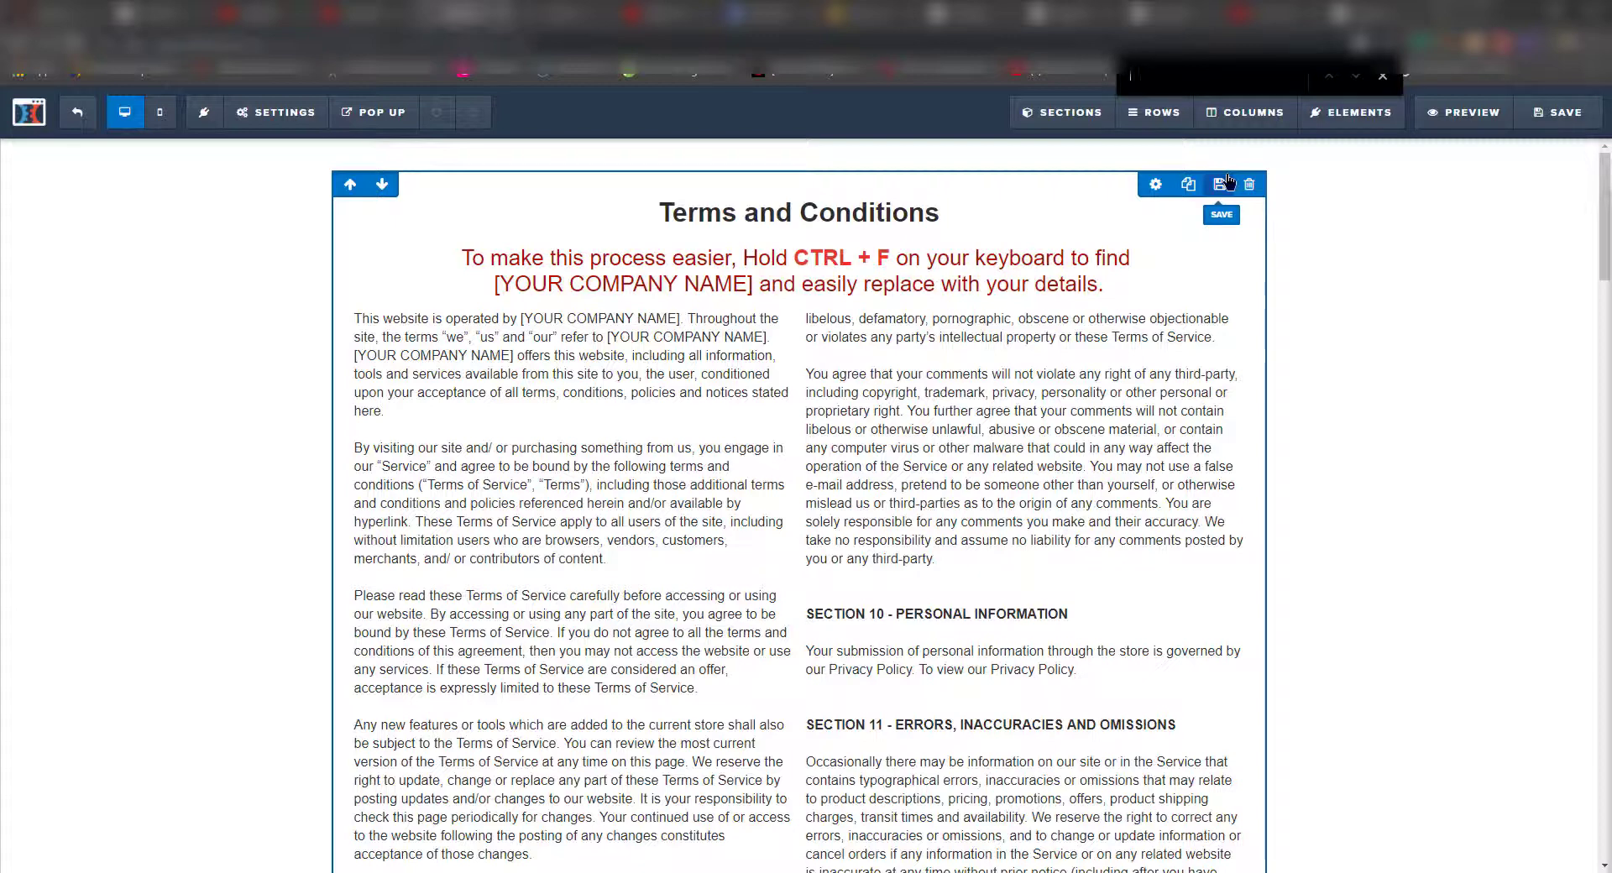
type("Your Com")
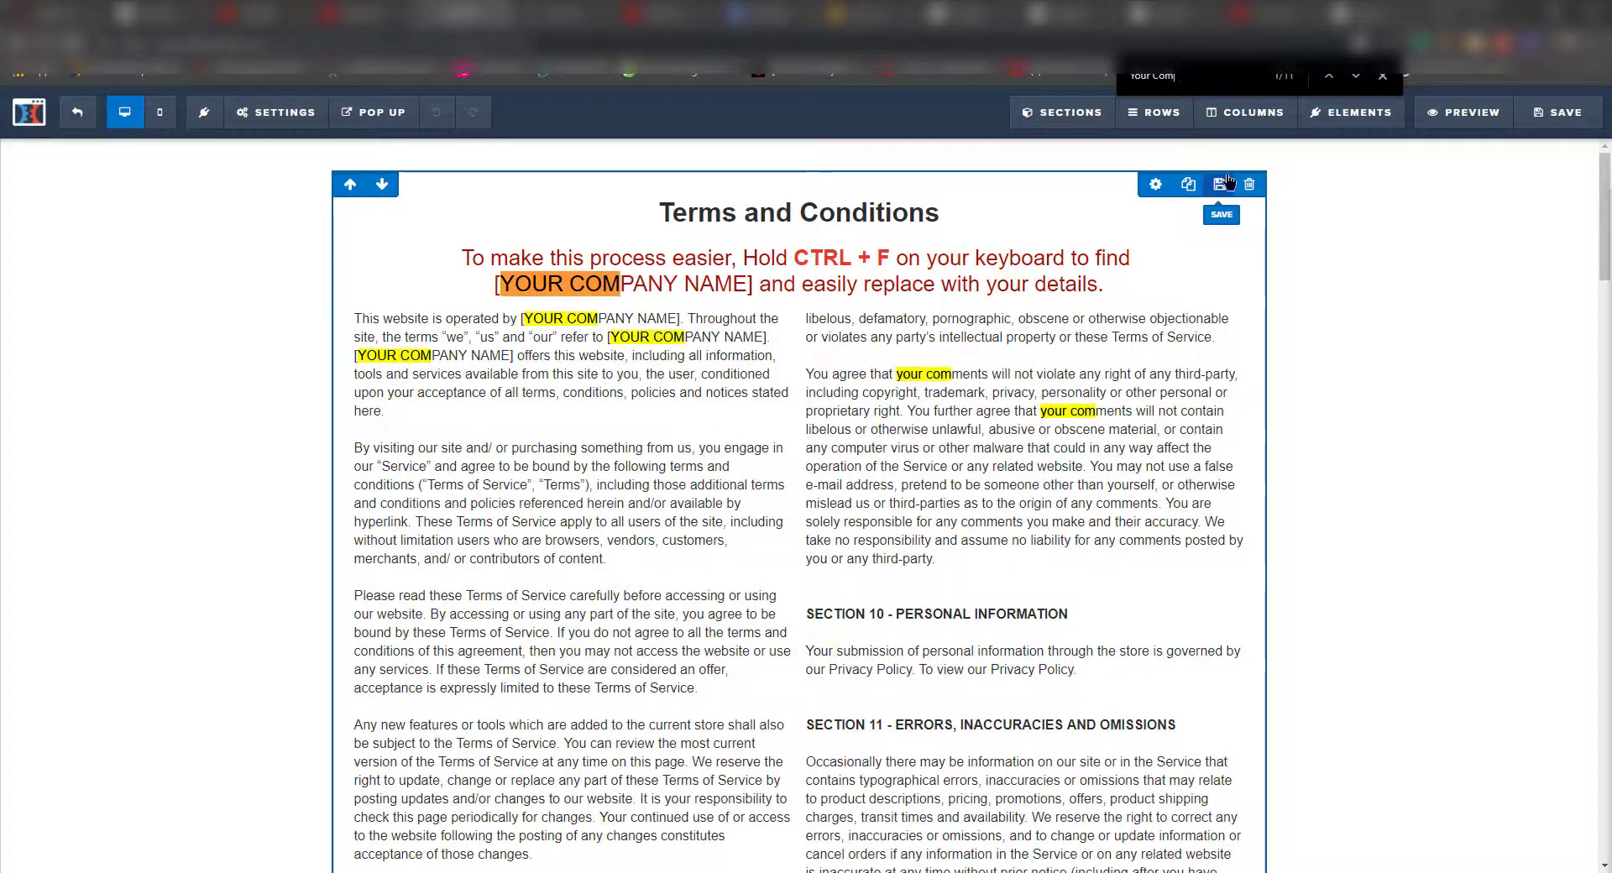
type("pany Name")
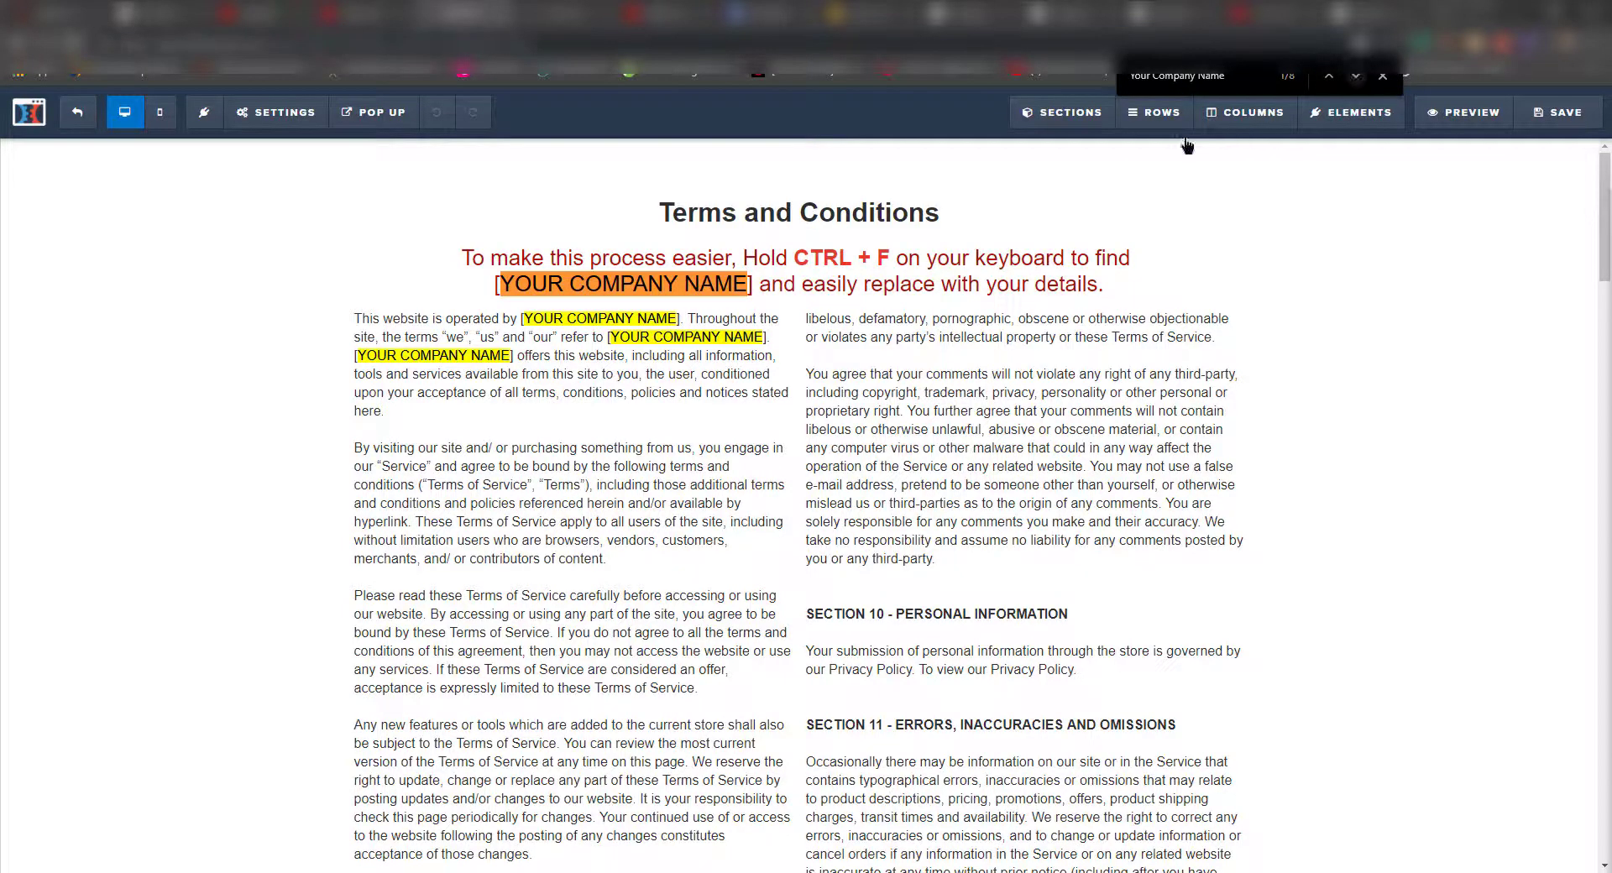
left_click(609, 287)
double_click(609, 286)
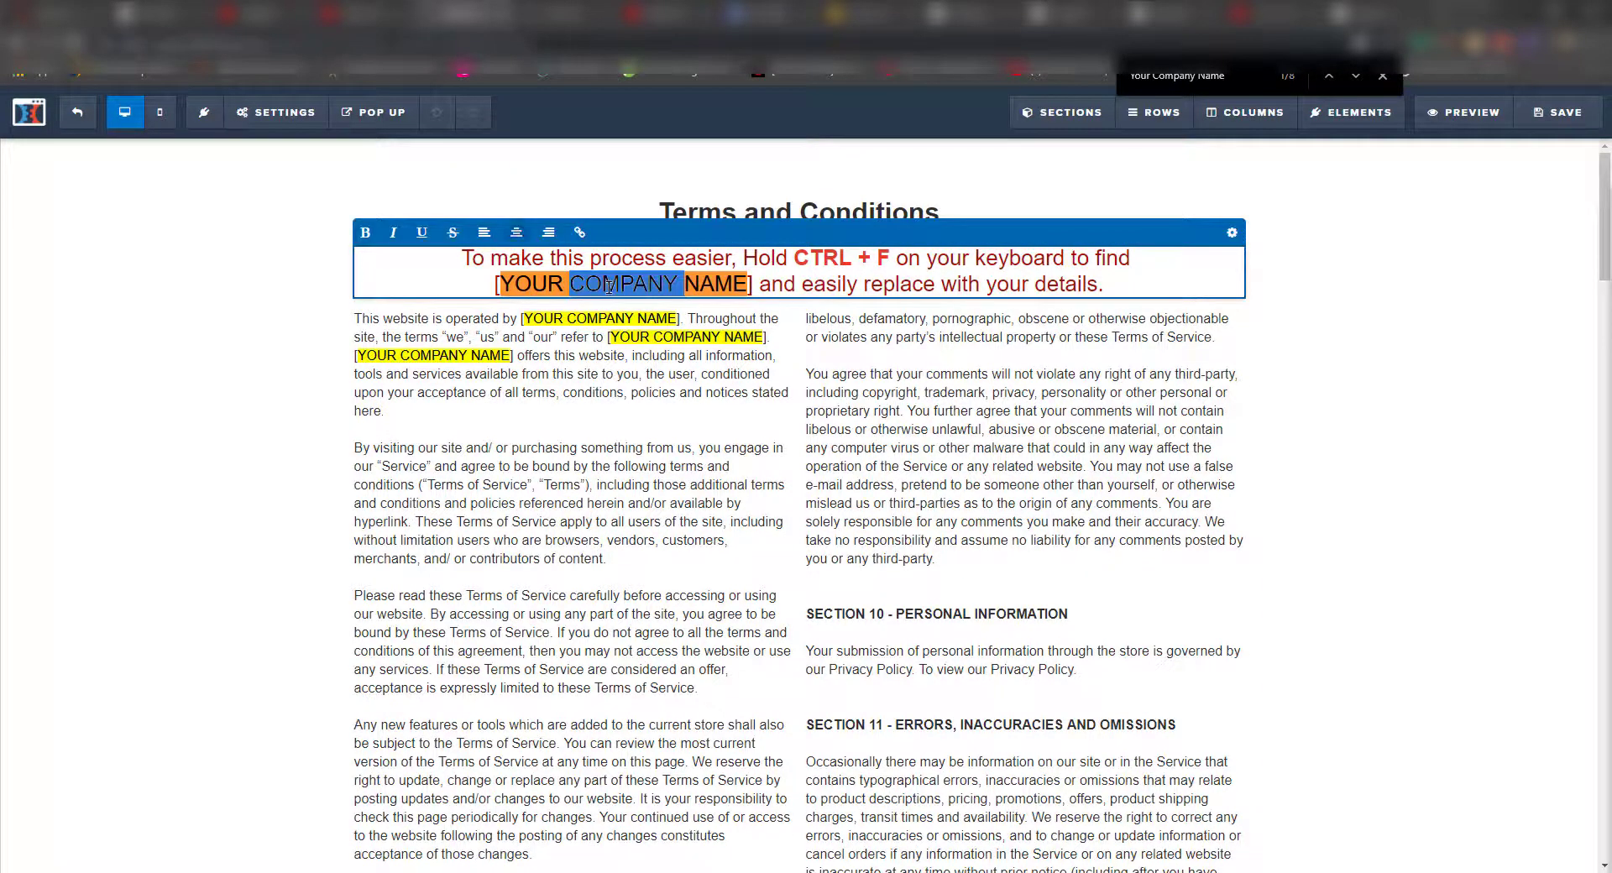
triple_click(598, 328)
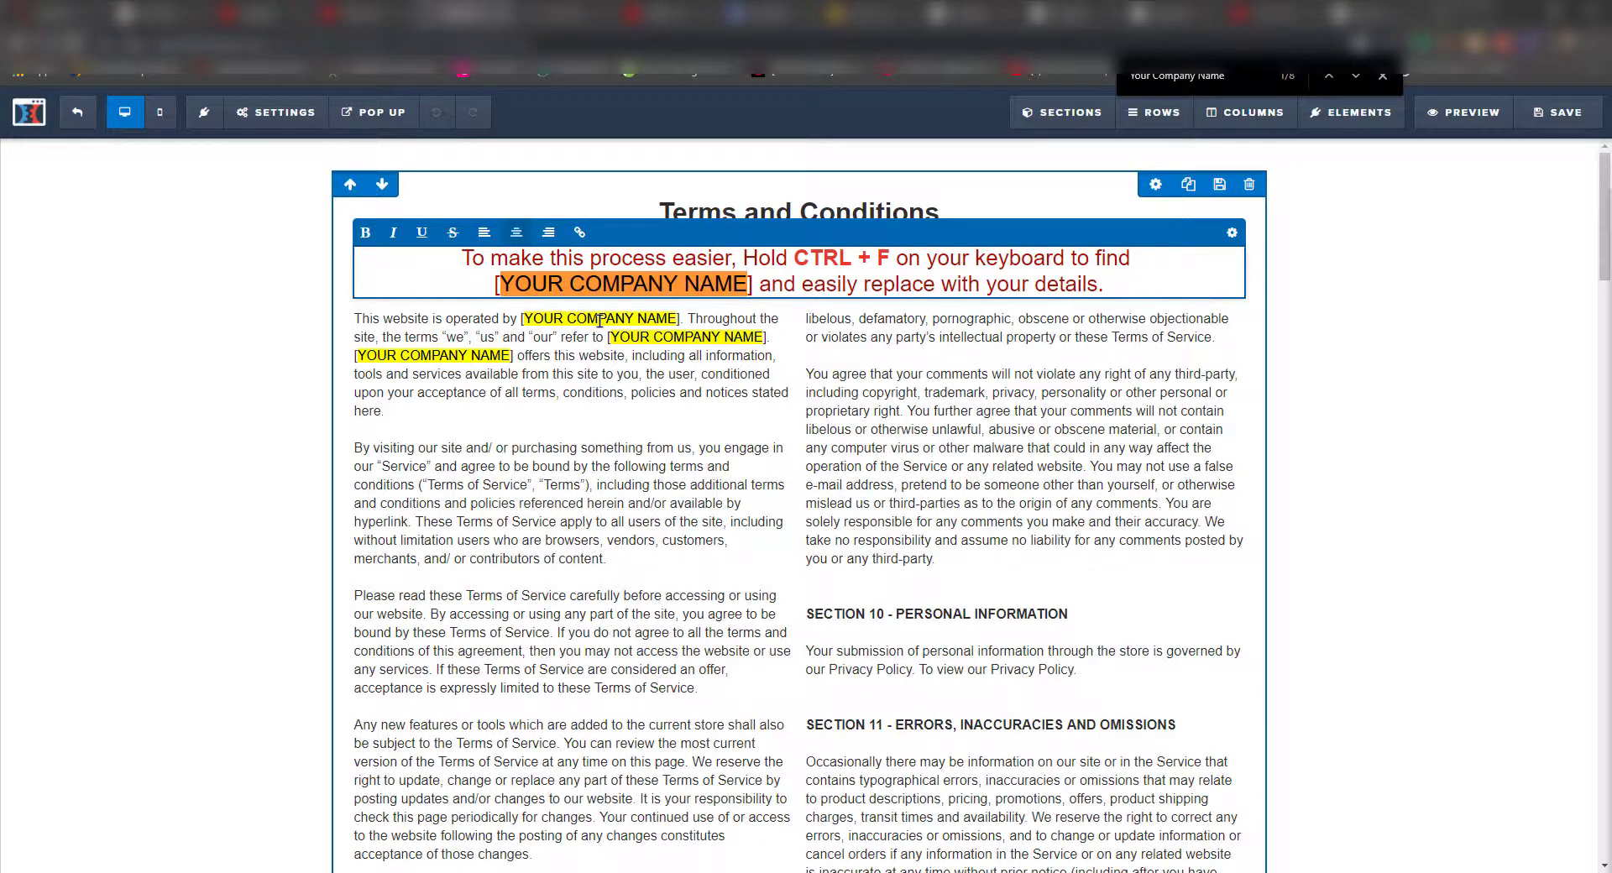
left_click(588, 319)
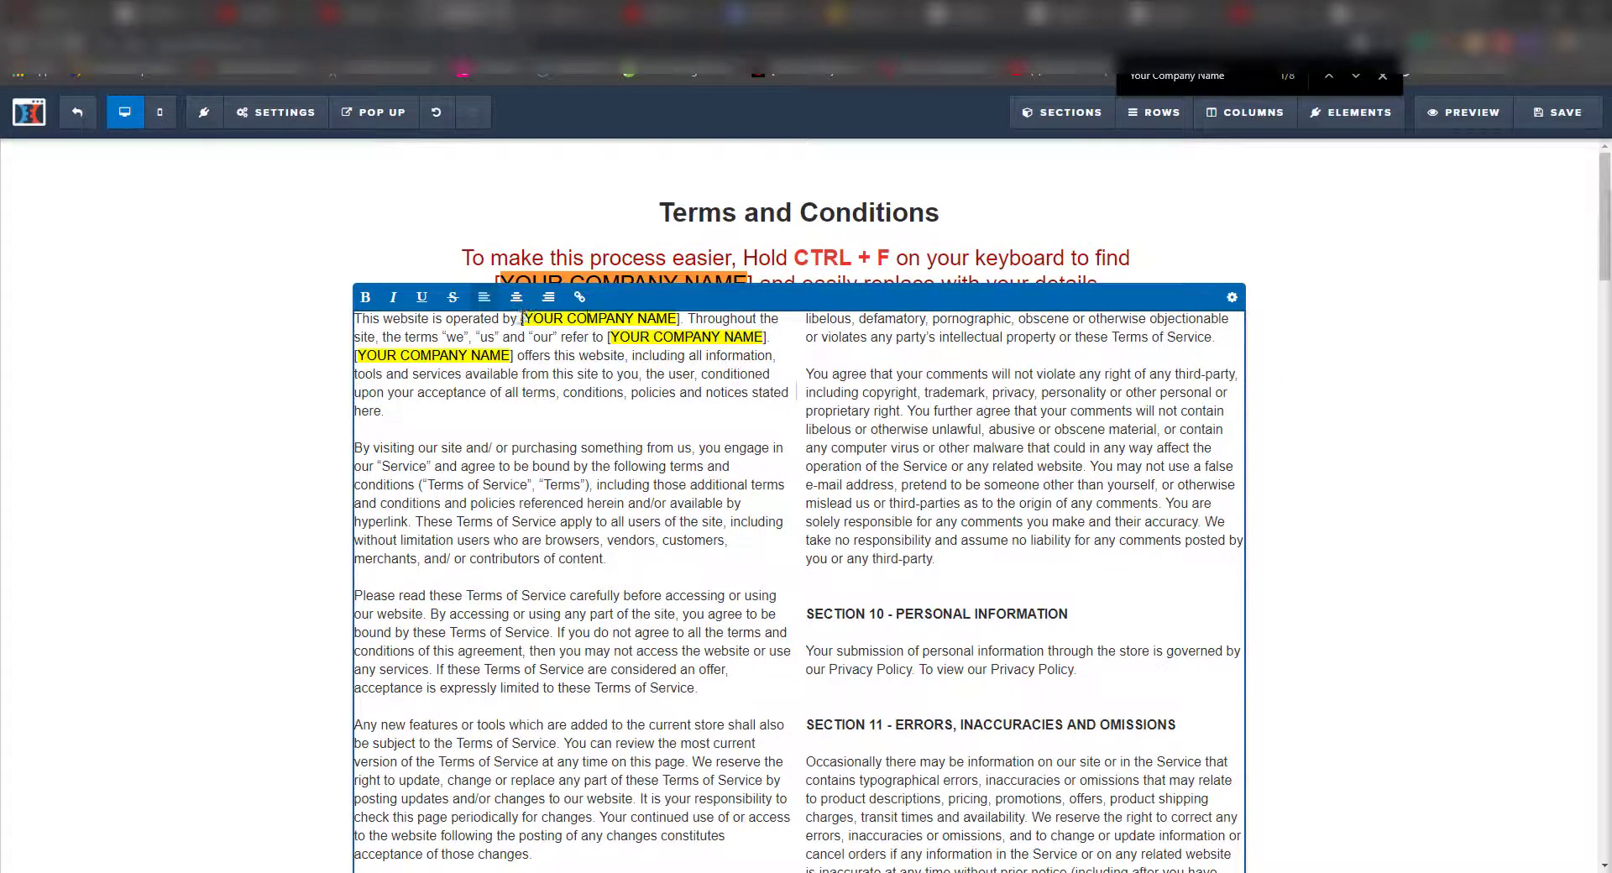
left_click_drag(523, 319, 678, 320)
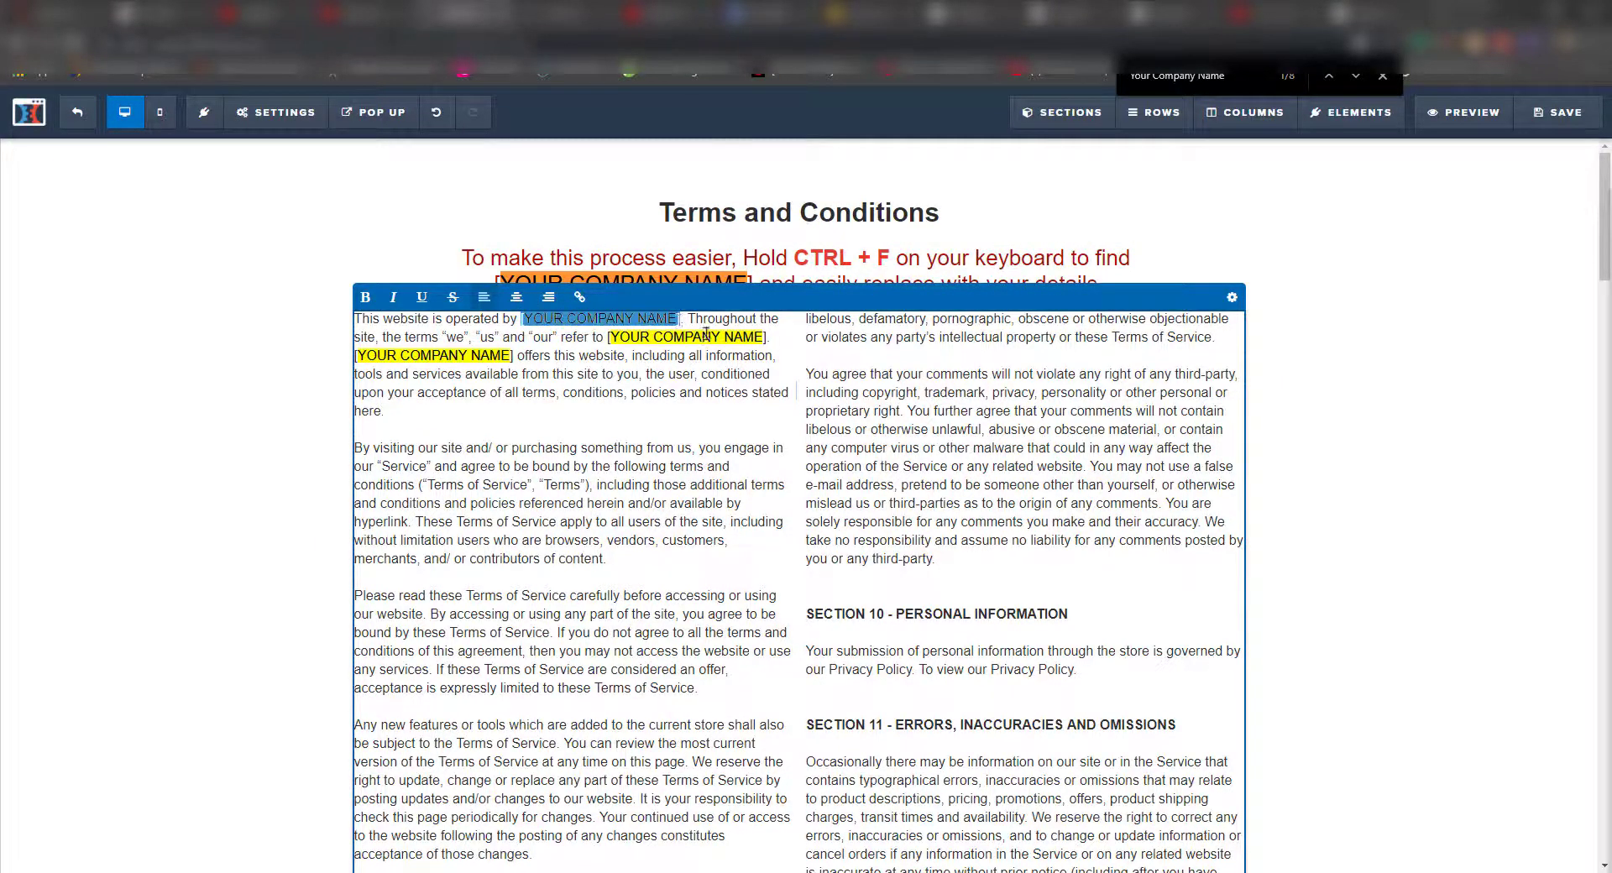
type("Myvalmart")
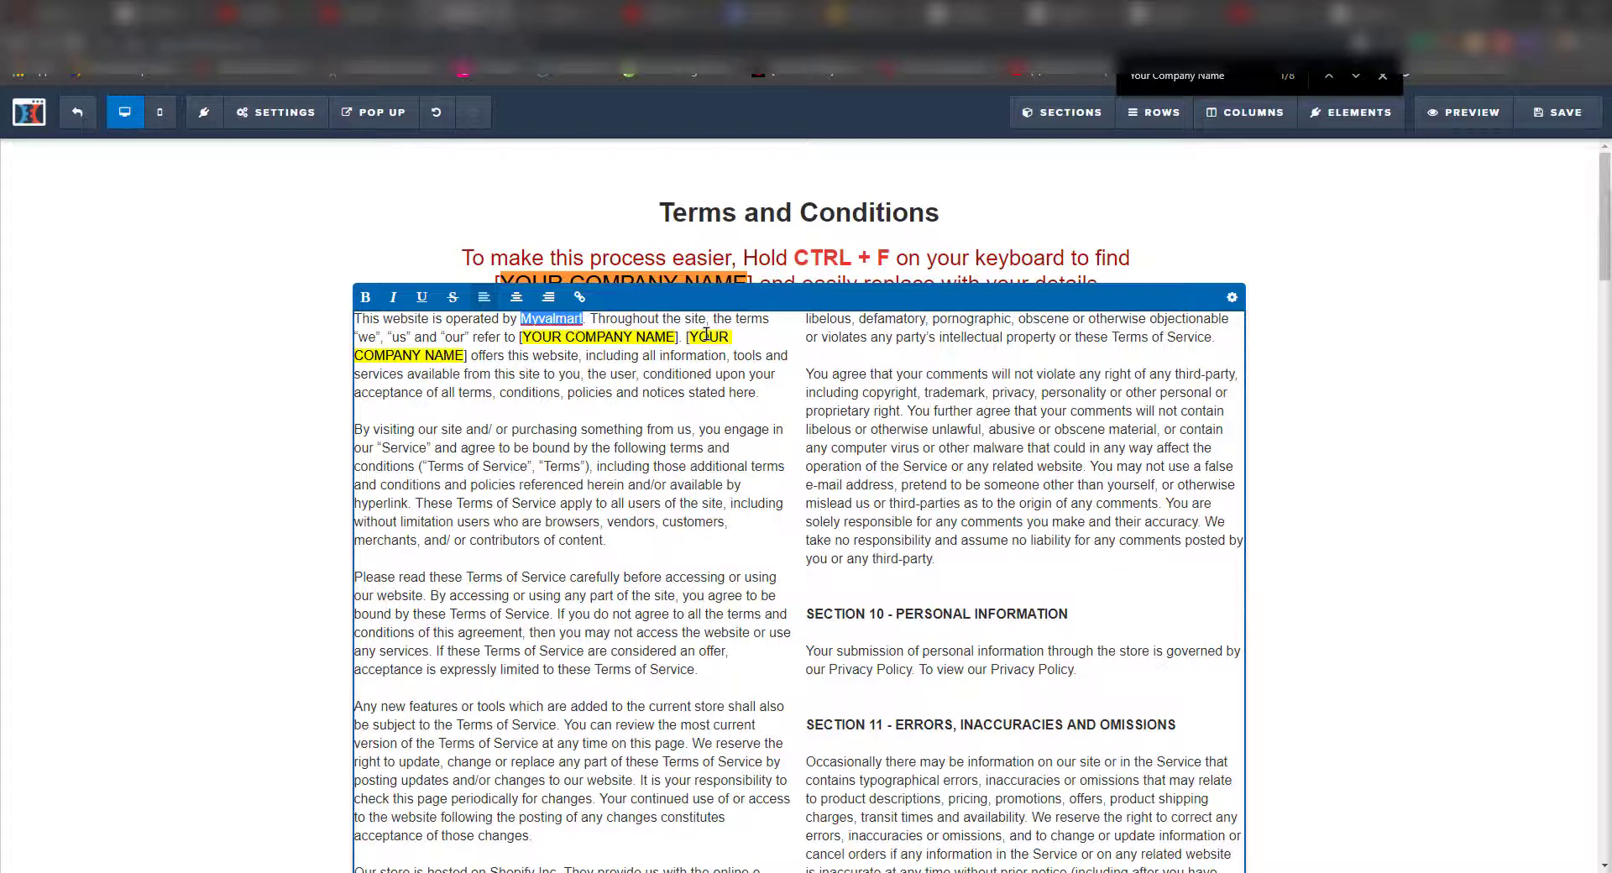
- Replace the remaining company name placeholders, through Section 14, with Myvalmart
left_click_drag(519, 338, 745, 337)
type("Myvalmart")
type("Myvalmart")
scroll(959, 610, "down", 16)
left_click_drag(903, 610, 1056, 610)
type("Myvalmart")
scroll(949, 602, "down", 5)
type("Myvalmart")
scroll(859, 610, "down", 13)
- Replace the contact section's placeholder e-mail with the store's support e-mail
left_click(836, 622)
triple_click(806, 617)
left_click(1064, 592)
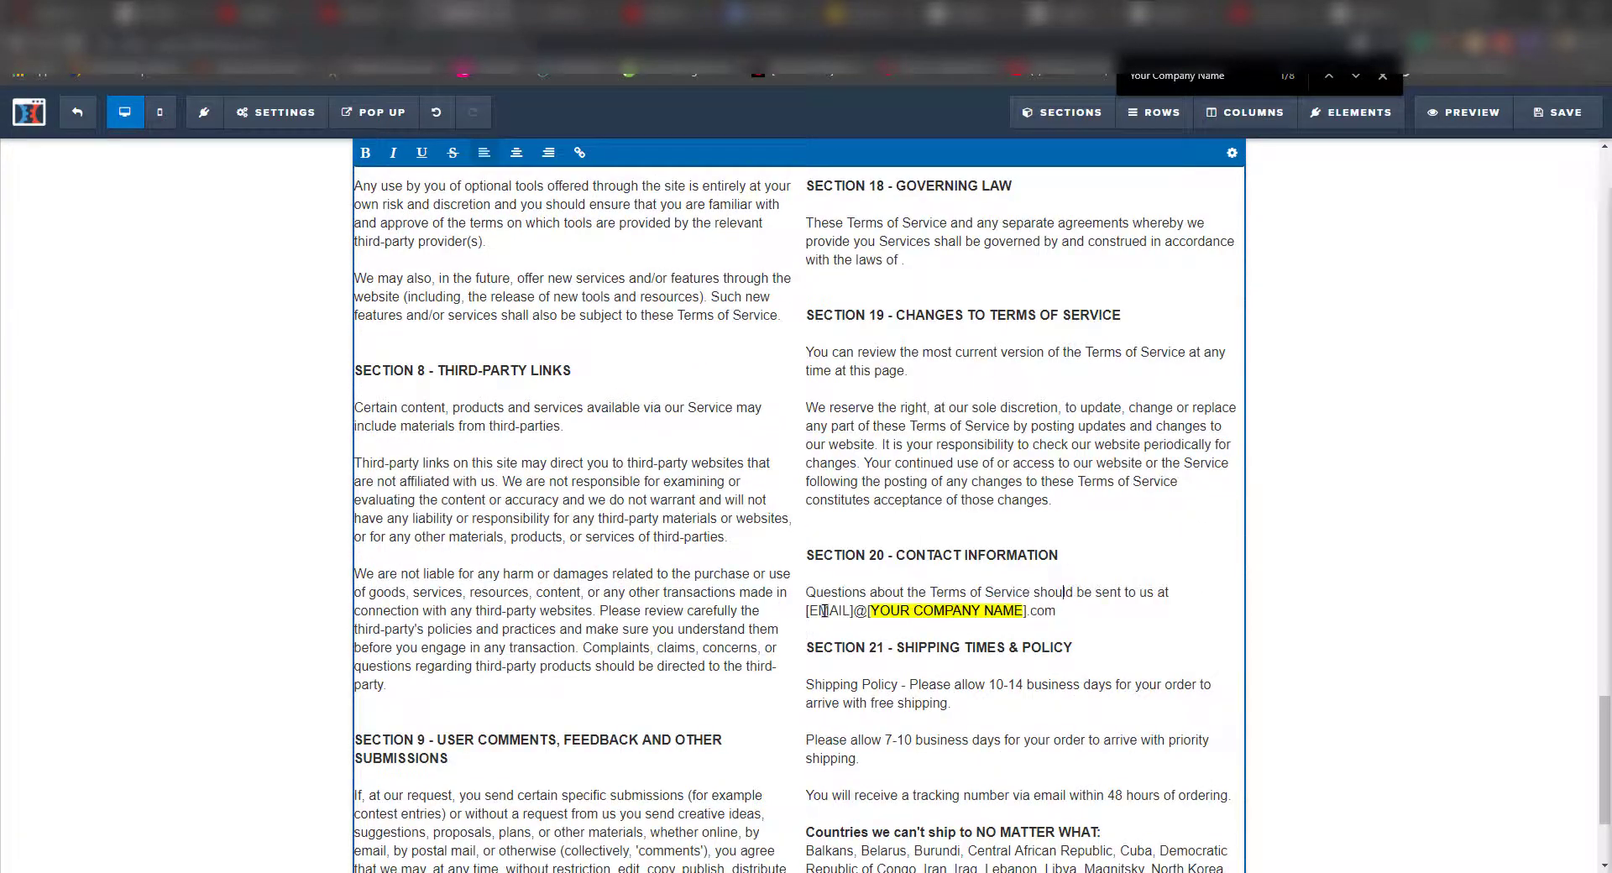
key("End")
key("shift+Down")
key("Delete")
- Change the shipping time from 10-14 to 10-25 days
scroll(826, 610, "down", 2)
double_click(1016, 492)
type("25")
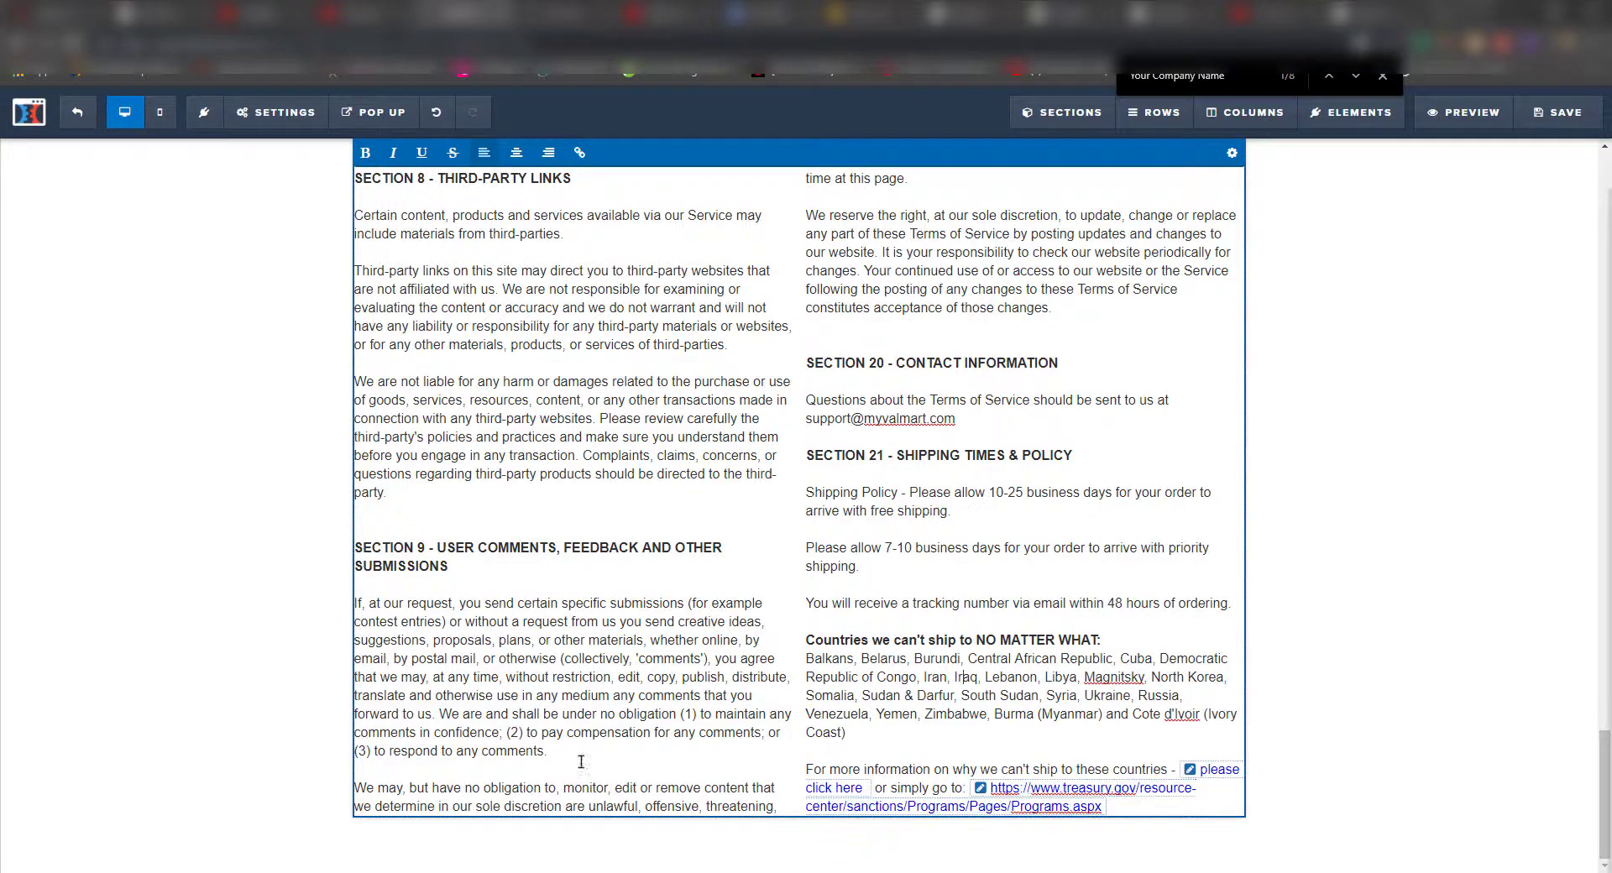
- Delete the instruction headline, then save the Terms page and exit the editor
scroll(567, 741, "up", 12)
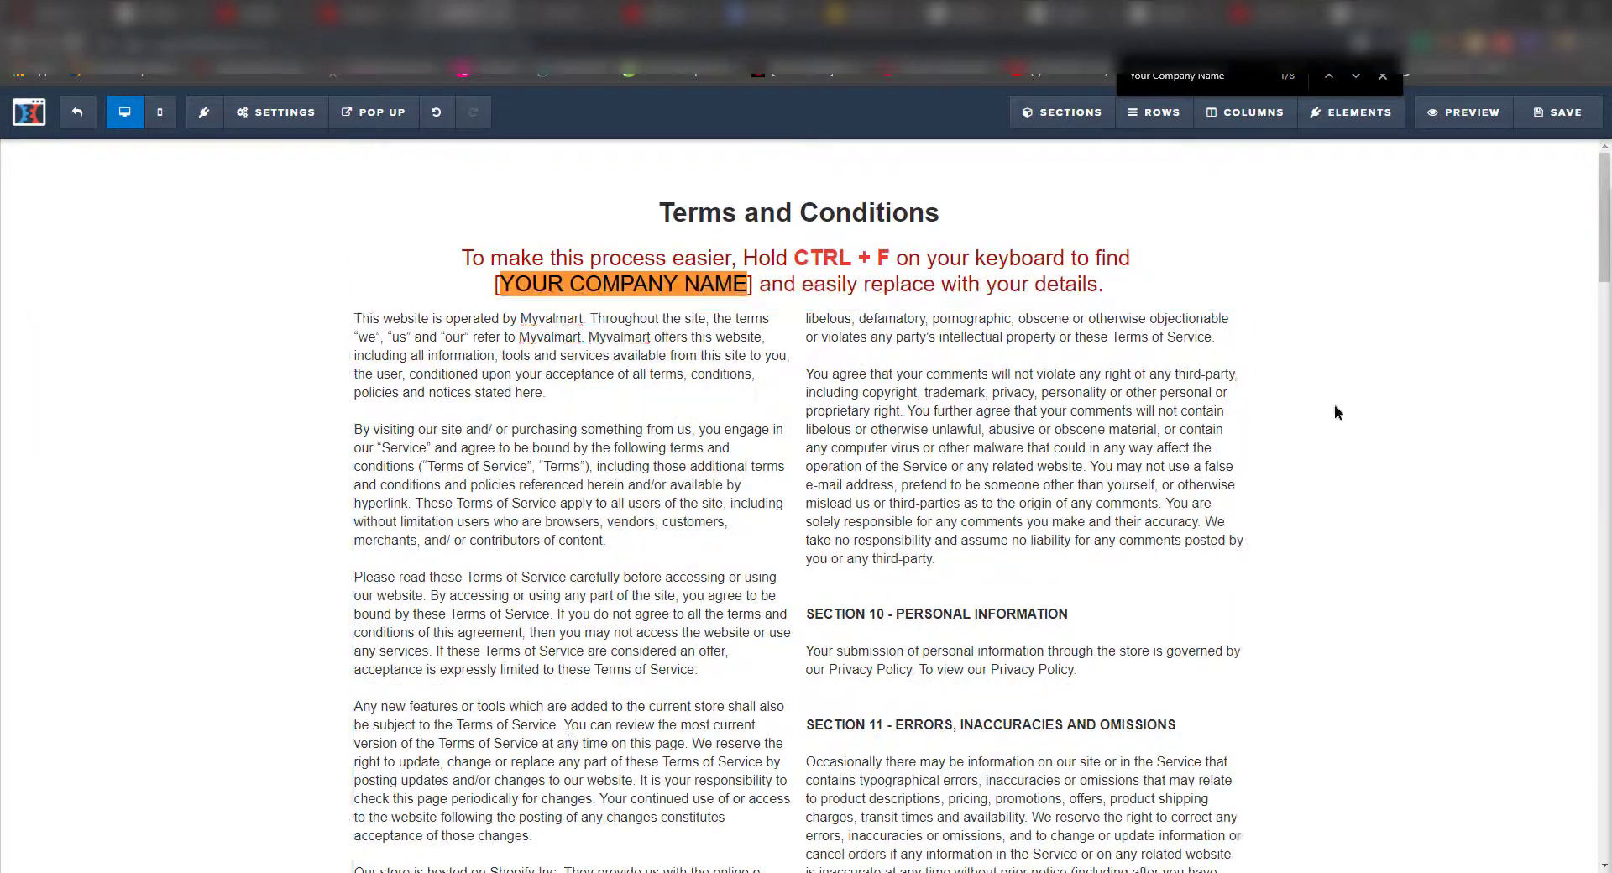
left_click(1095, 283)
left_click_drag(1095, 284, 359, 252)
key("BackSpace")
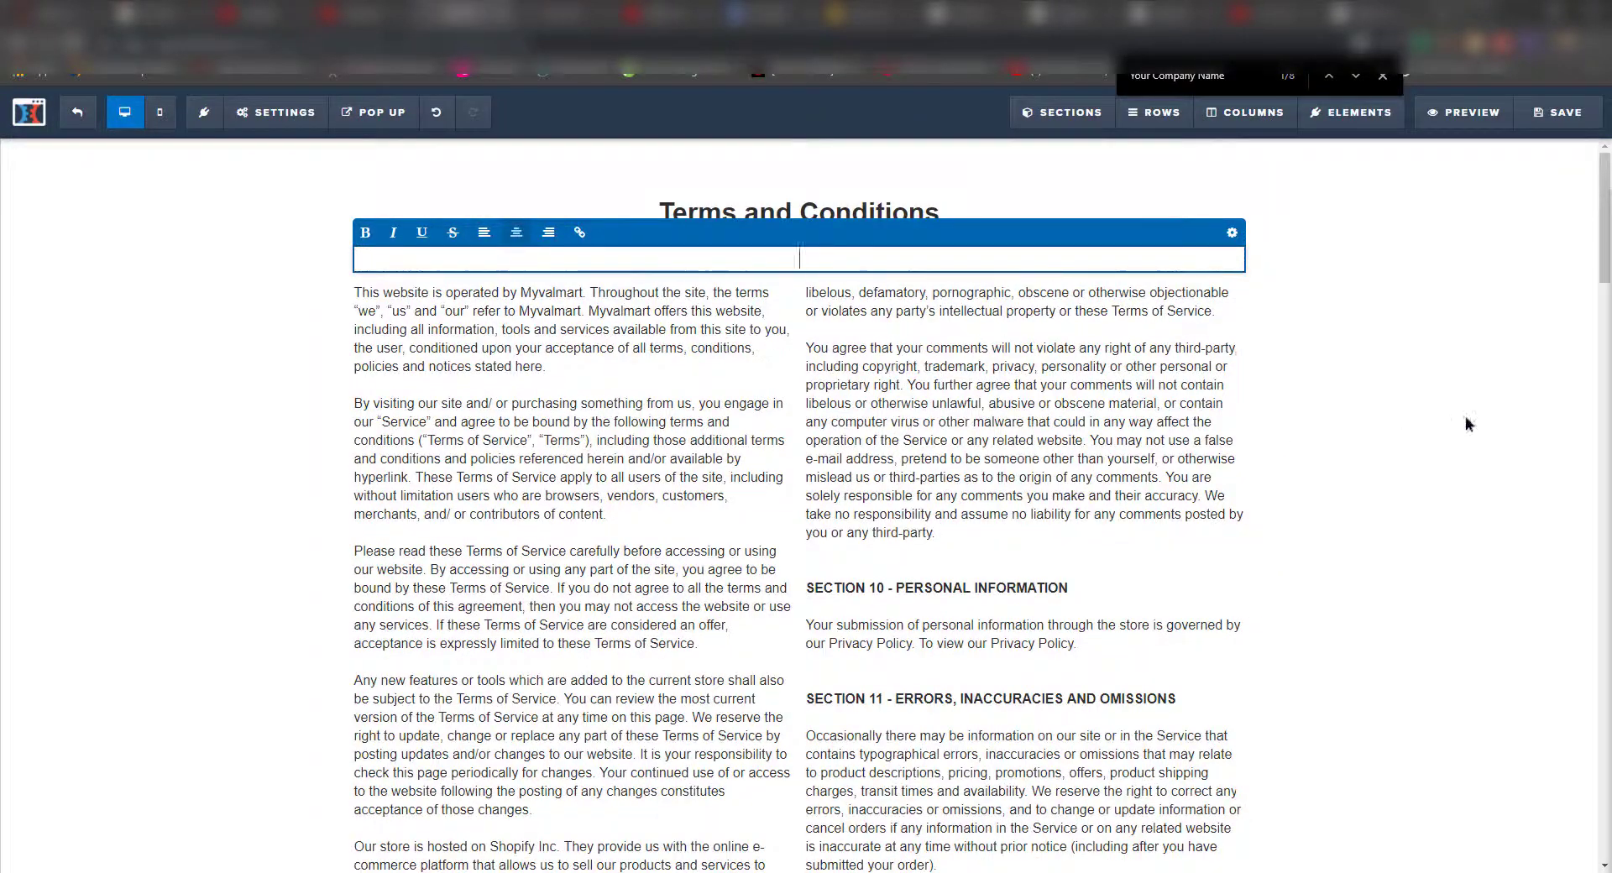
left_click(1378, 391)
left_click(1562, 112)
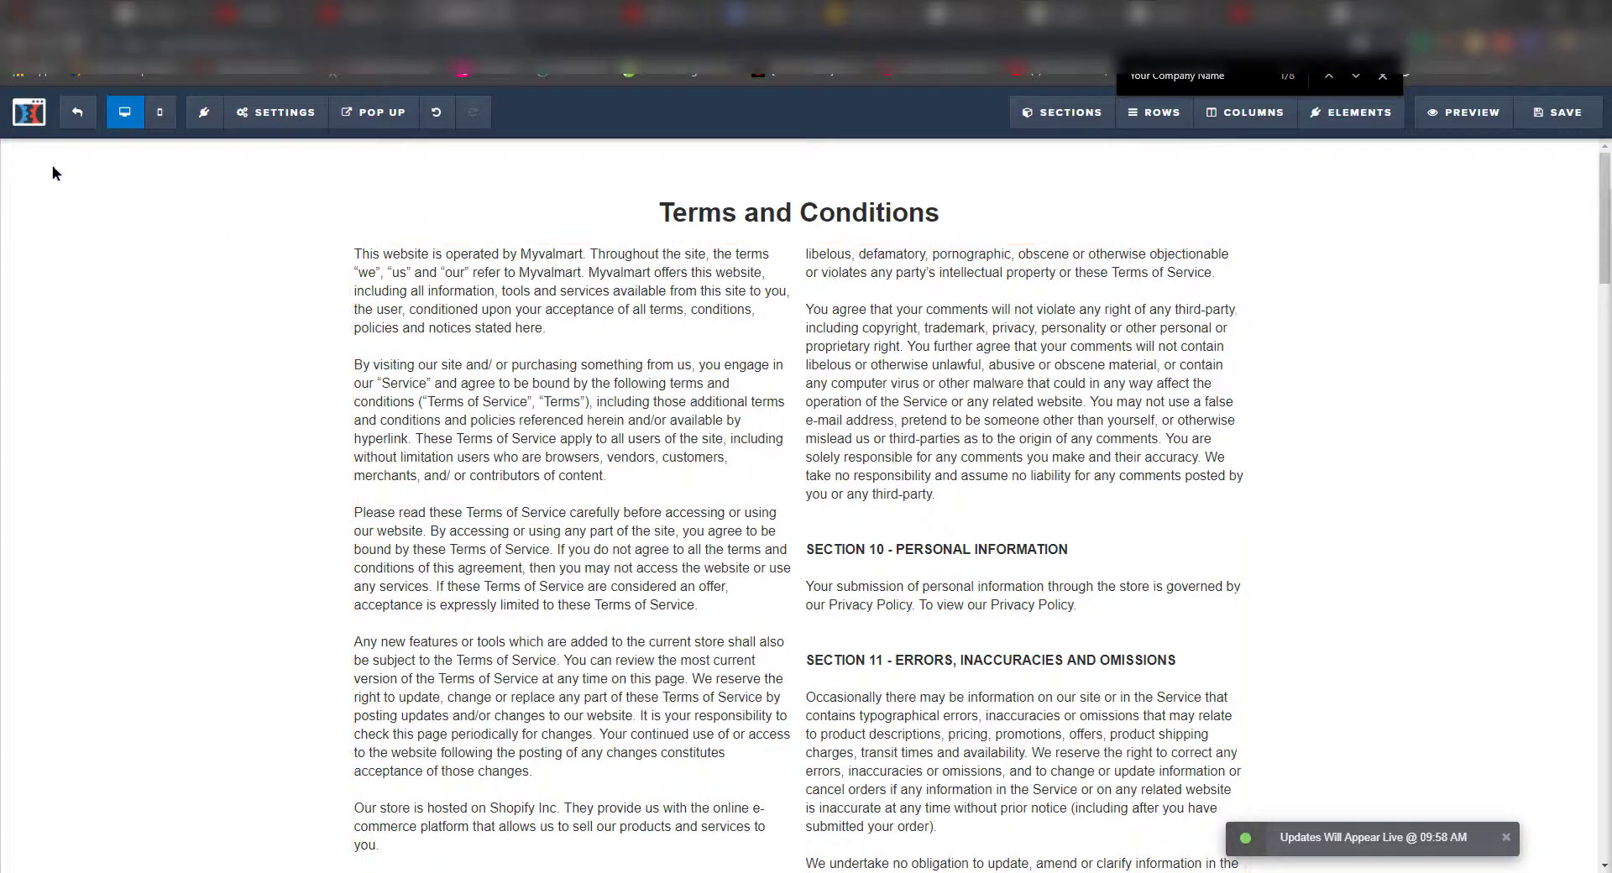
left_click(55, 123)
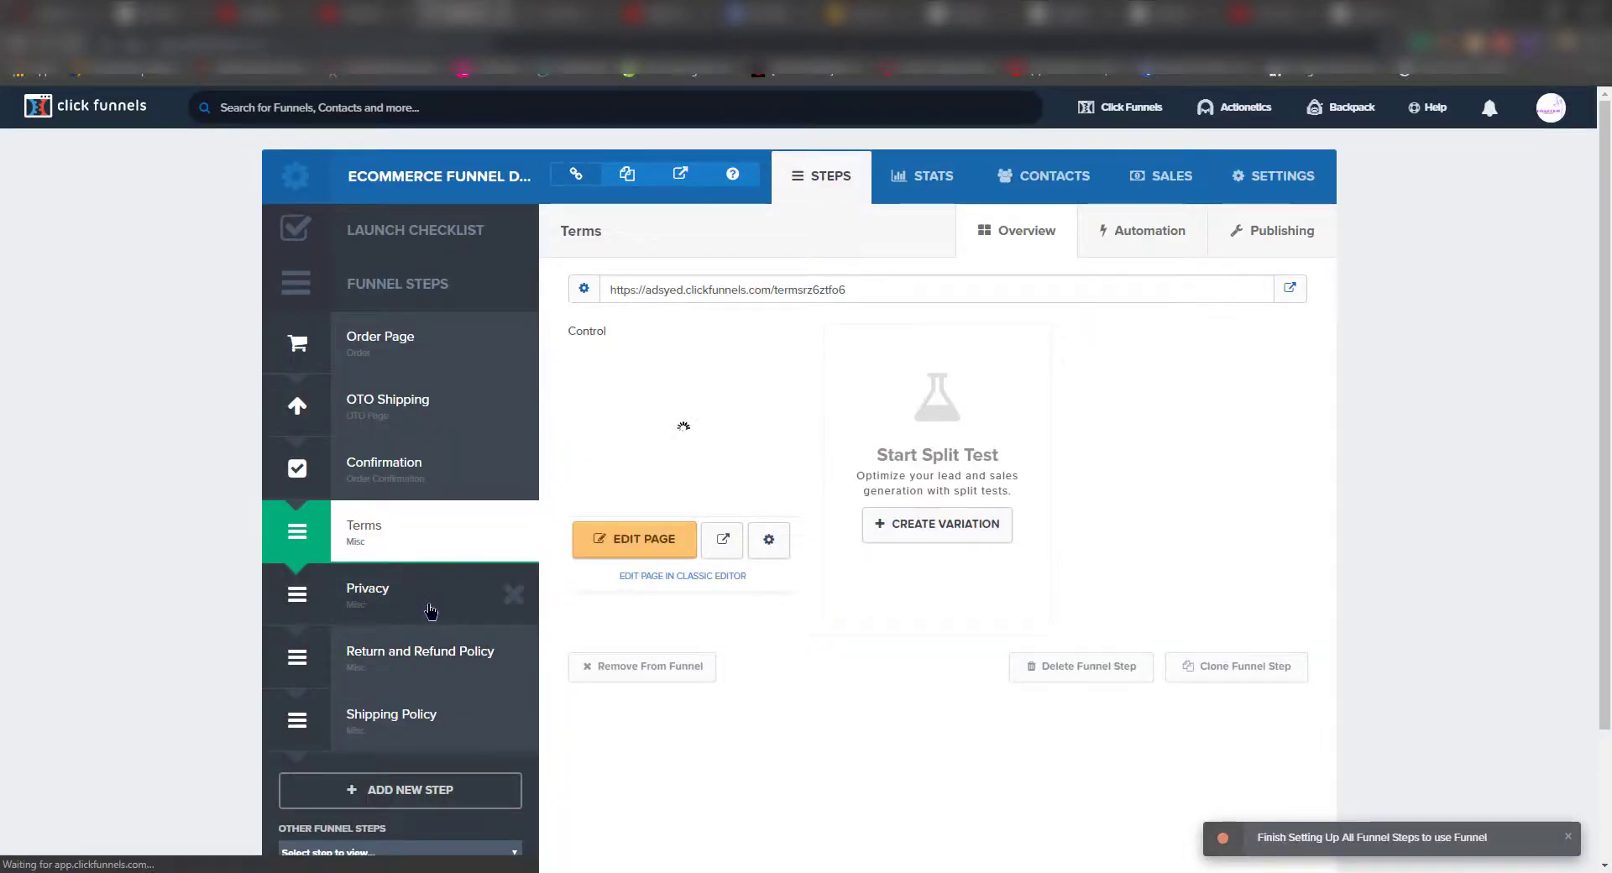
- Open the Privacy page in the editor and search it for the company name placeholder
left_click(431, 611)
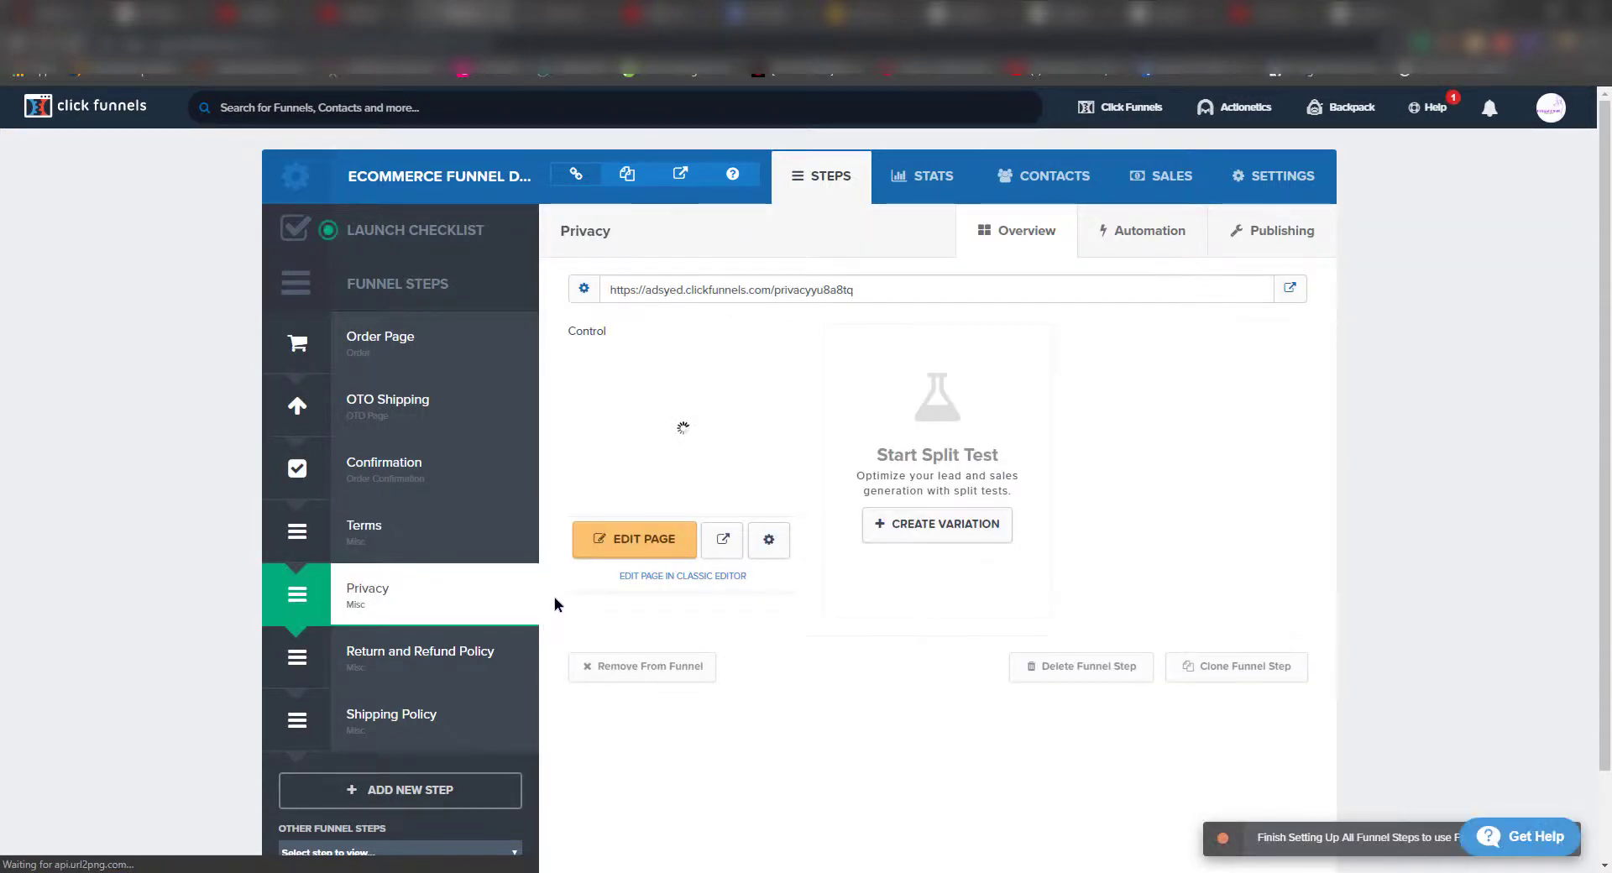
left_click(682, 558)
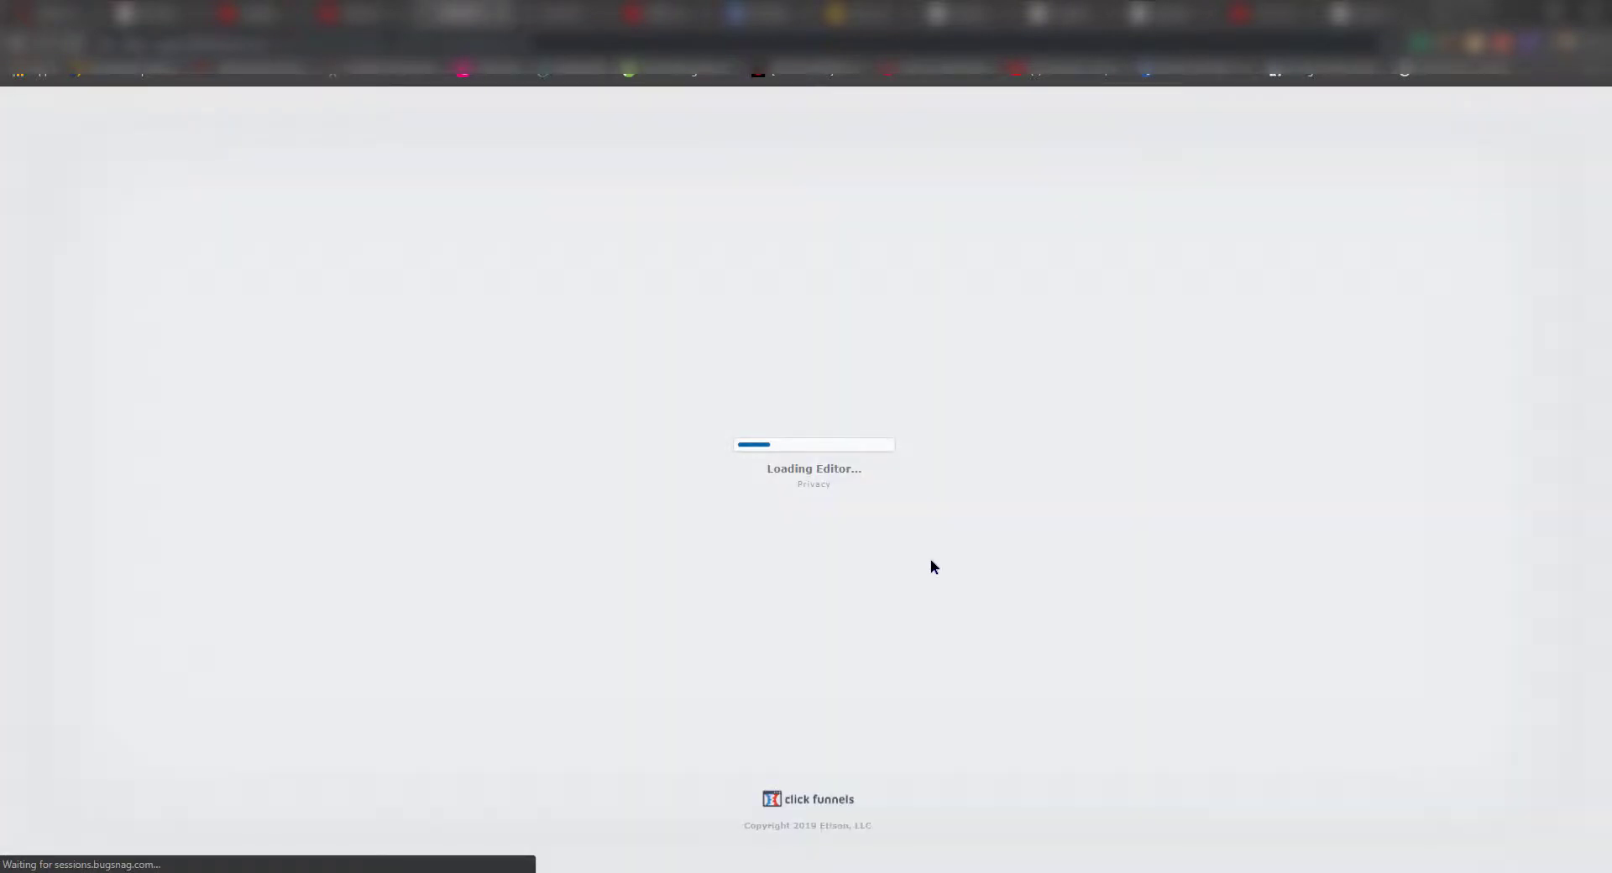
key("ctrl+f")
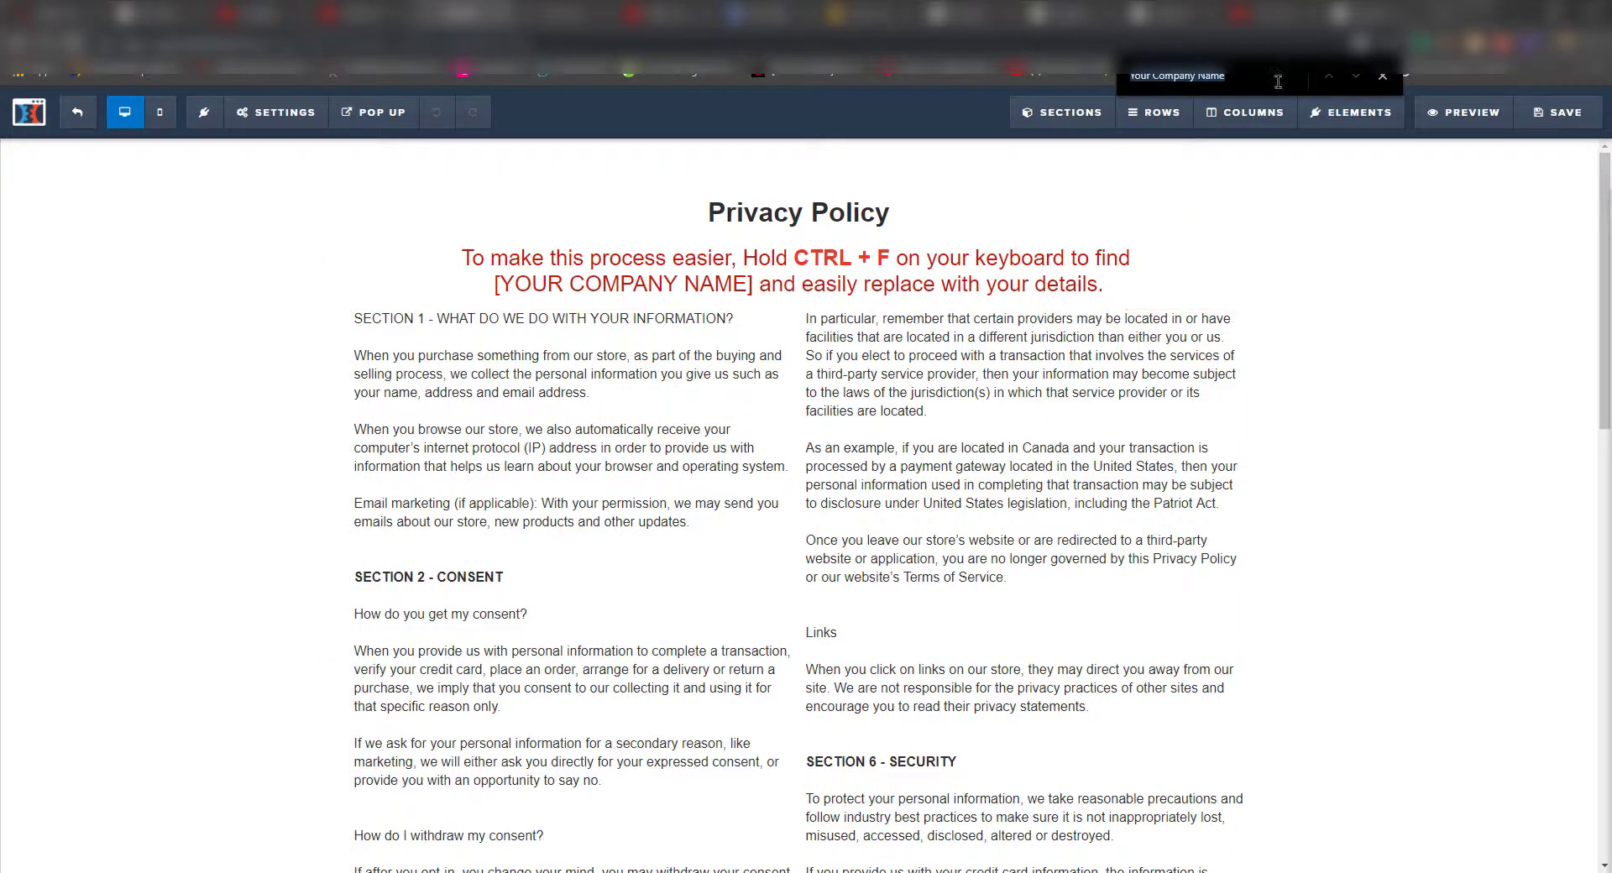
left_click(1232, 87)
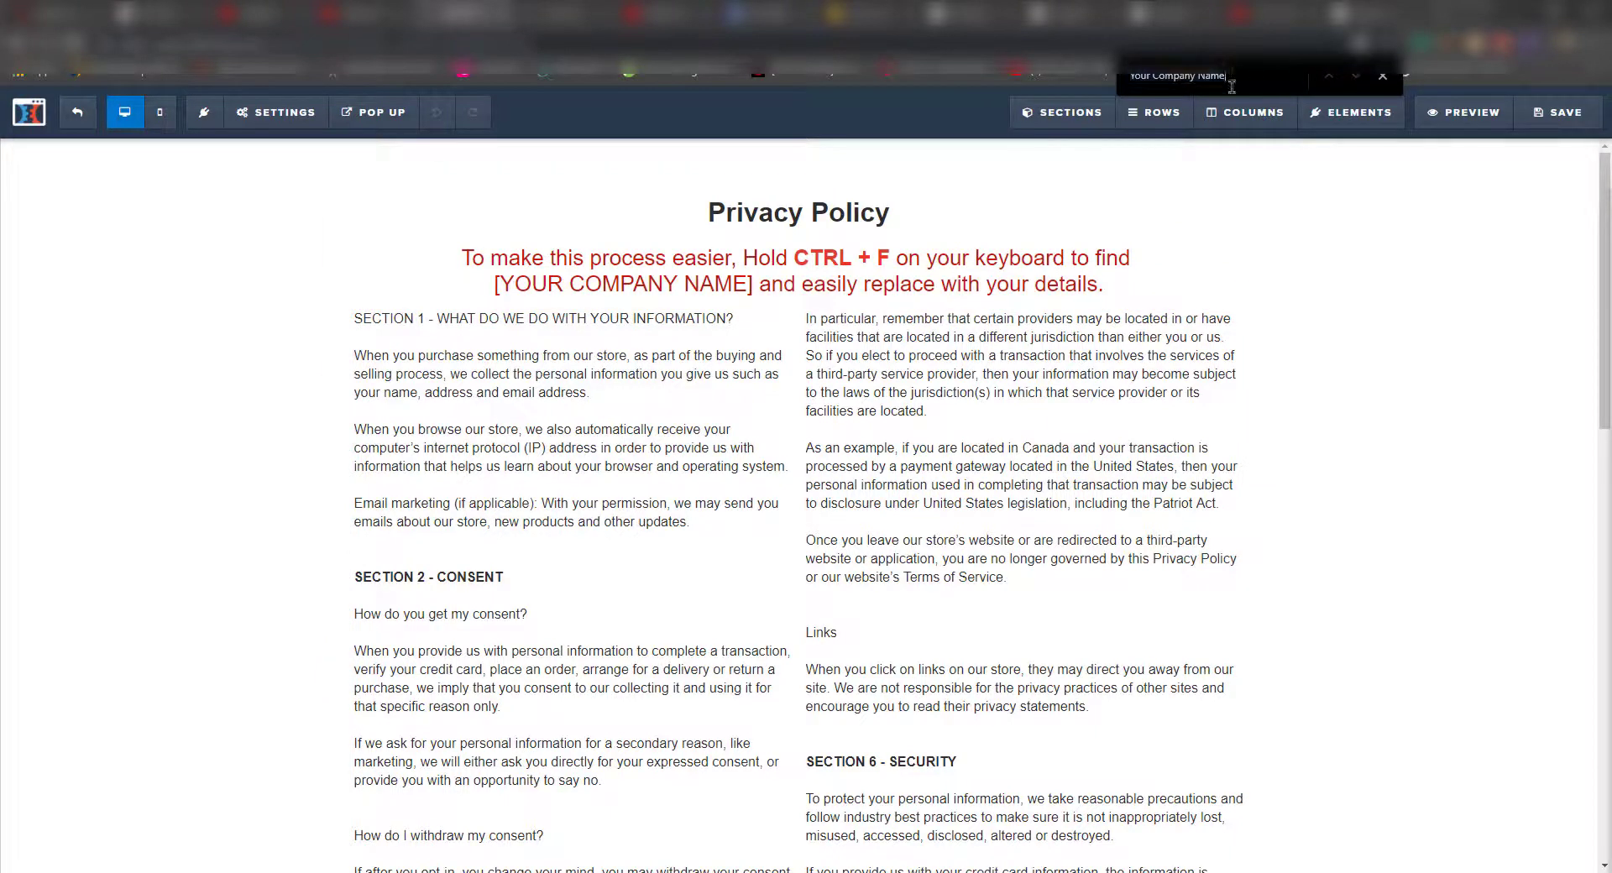
key("BackSpace")
type("e")
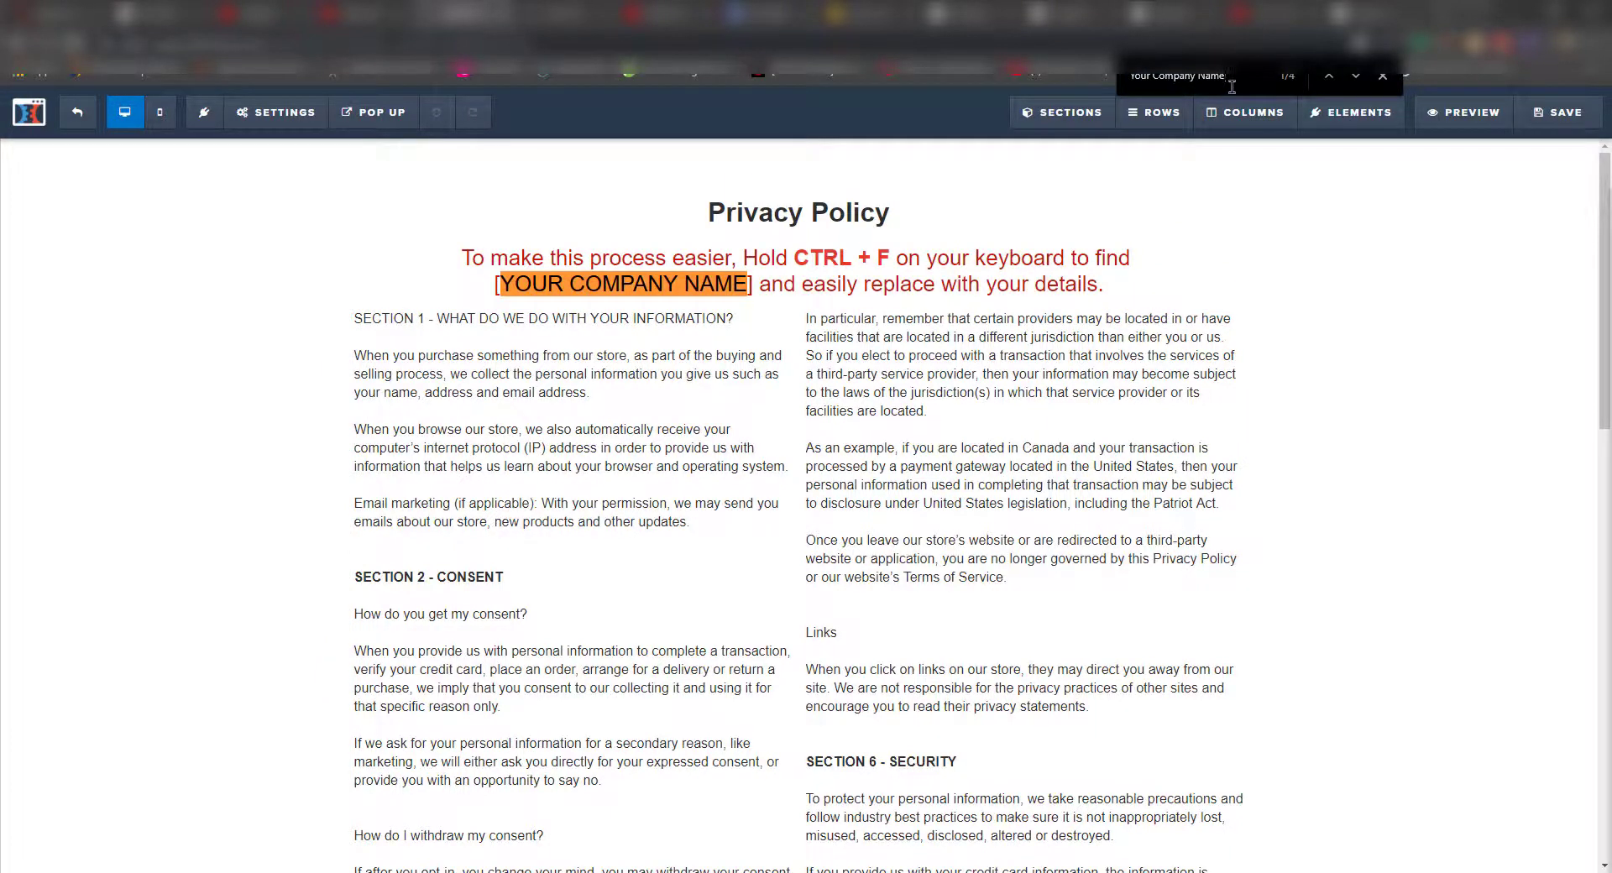
- Replace the consent section's placeholder e-mail with the store's support e-mail
scroll(917, 512, "down", 3)
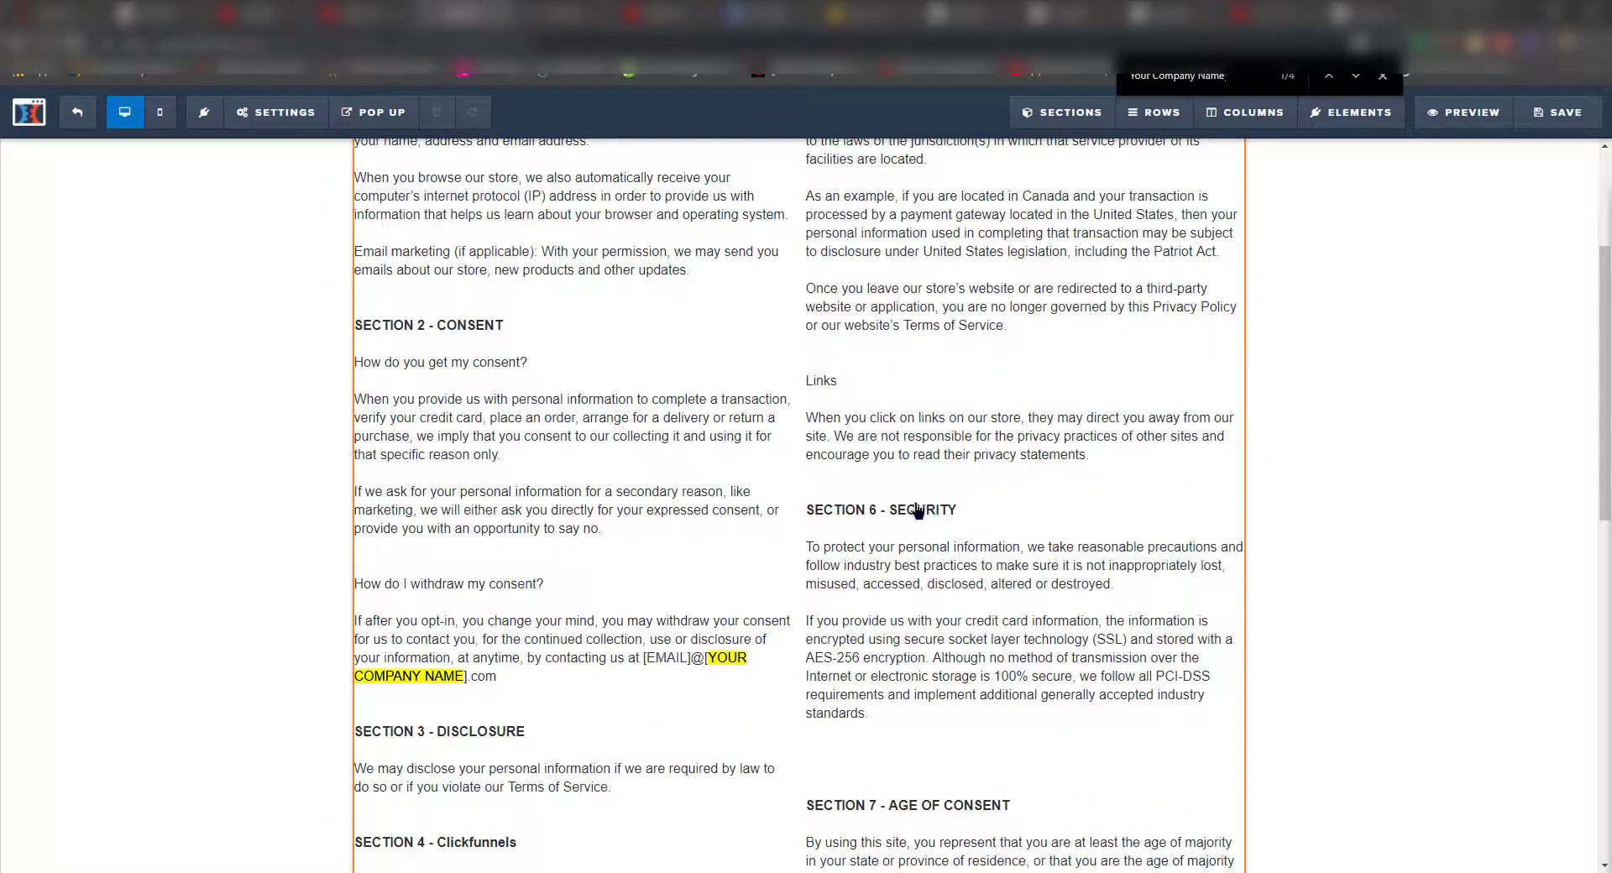
left_click(646, 663)
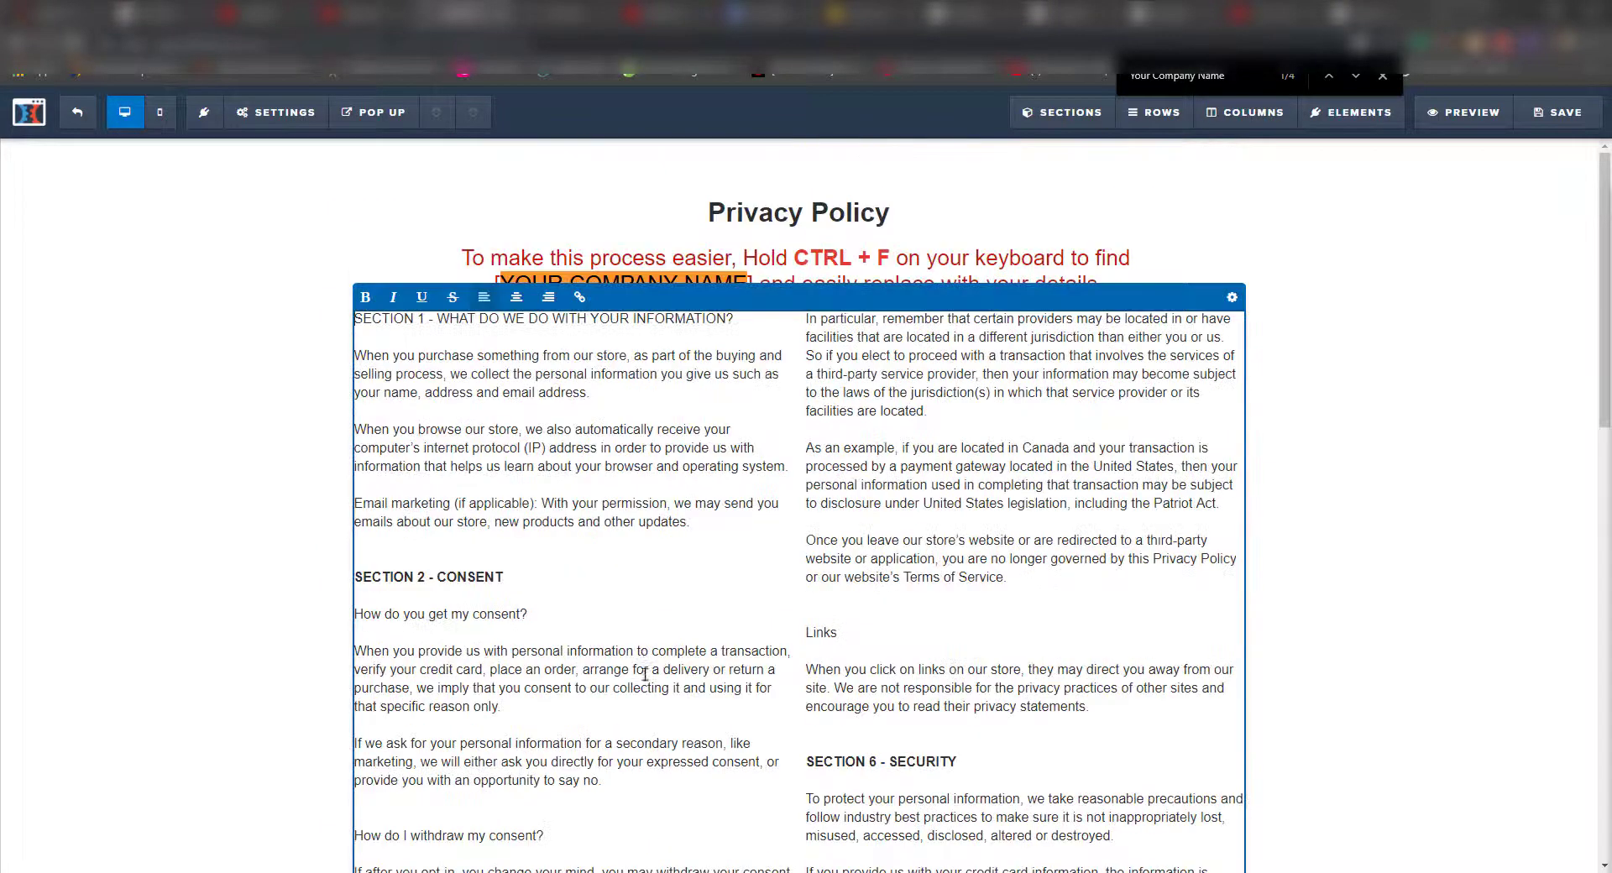
scroll(680, 569, "down", 4)
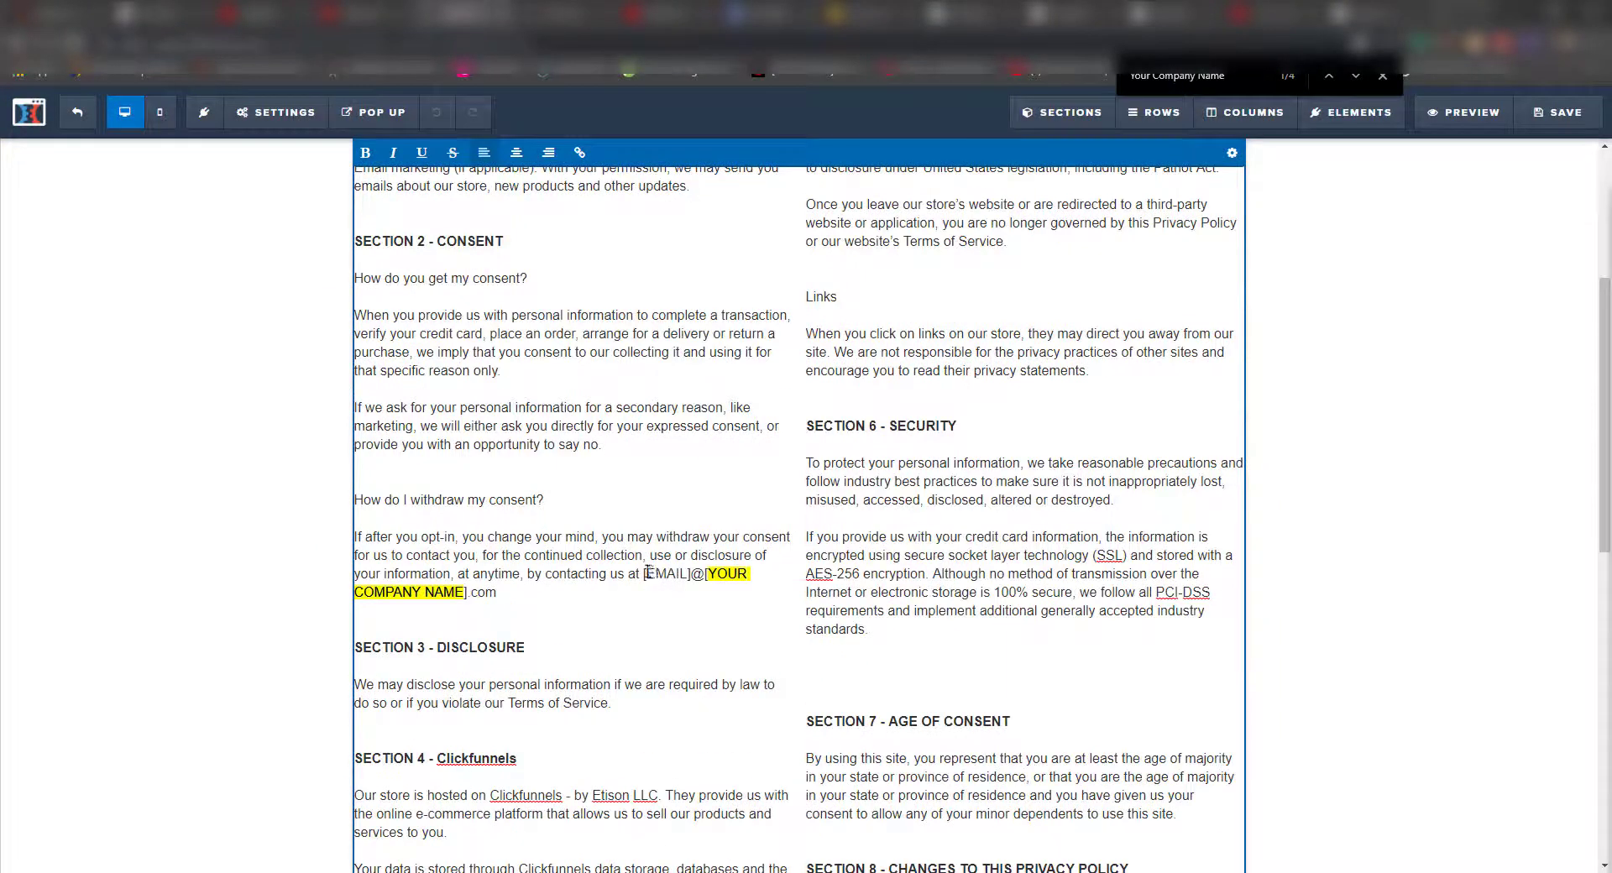
left_click_drag(644, 577, 756, 598)
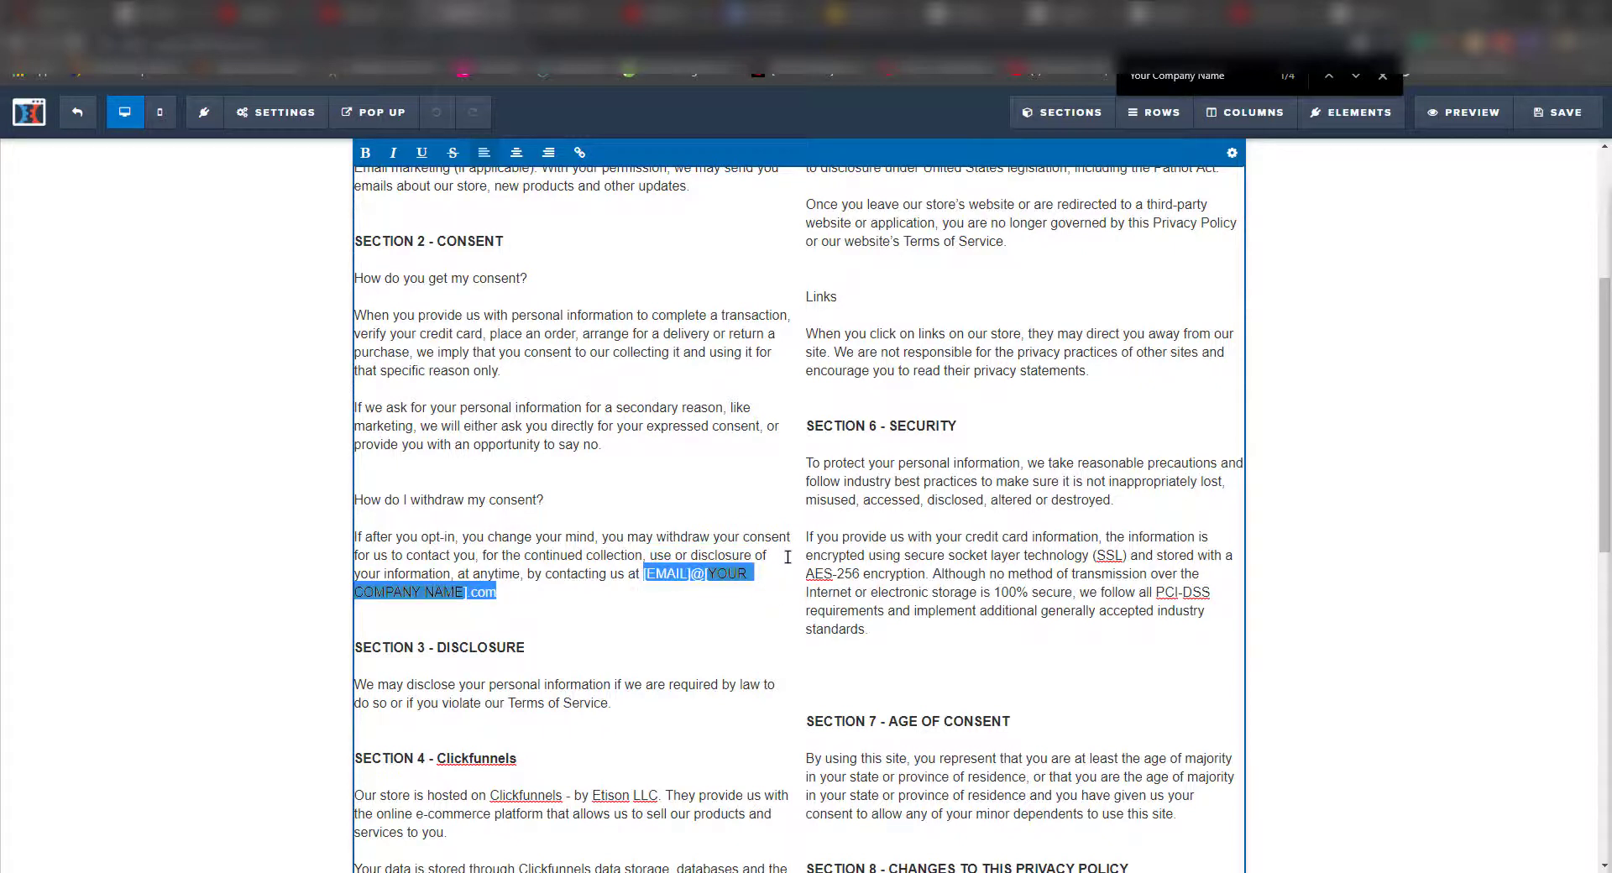
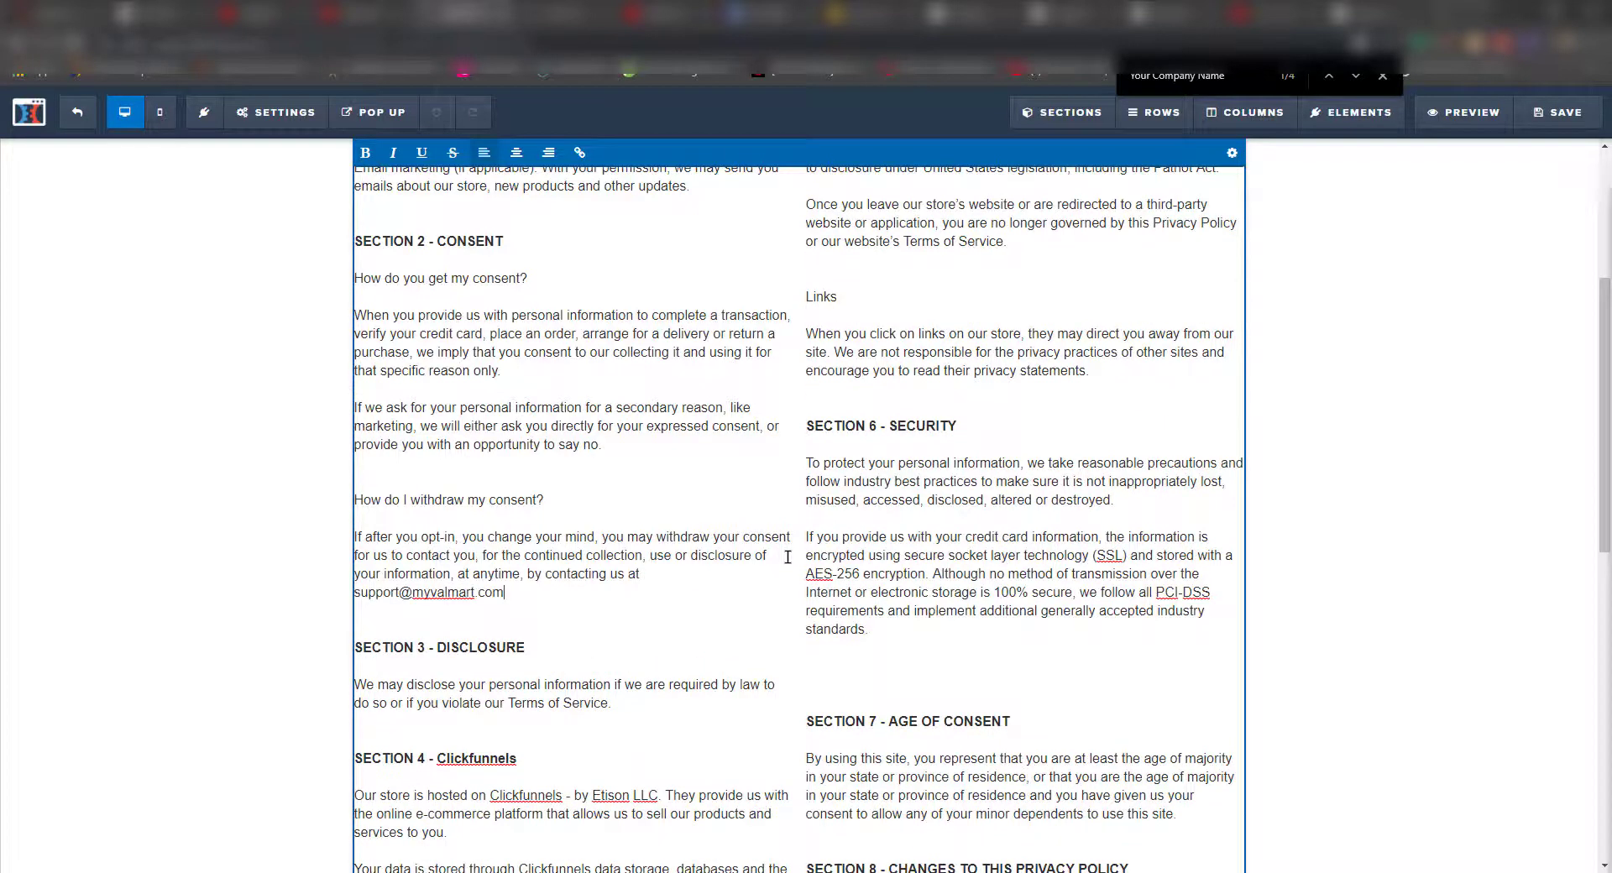
- Paste the support e-mail over another placeholder and select the instruction headline text
scroll(988, 593, "down", 5)
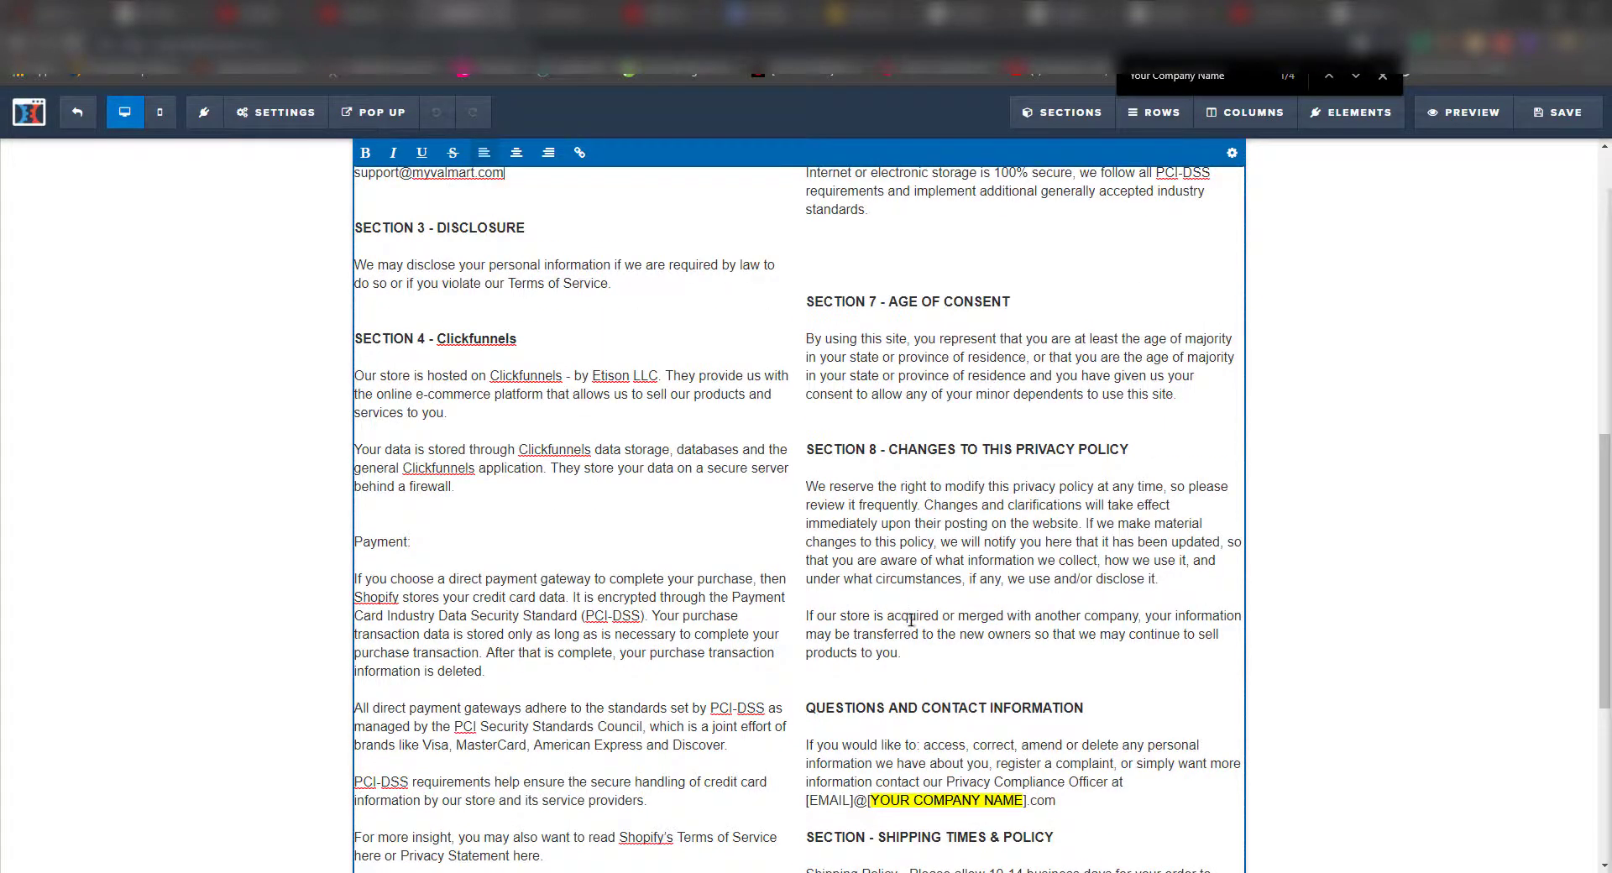
scroll(912, 620, "up", 3)
left_click_drag(515, 434, 354, 424)
key("ctrl+c")
scroll(588, 504, "up", 1)
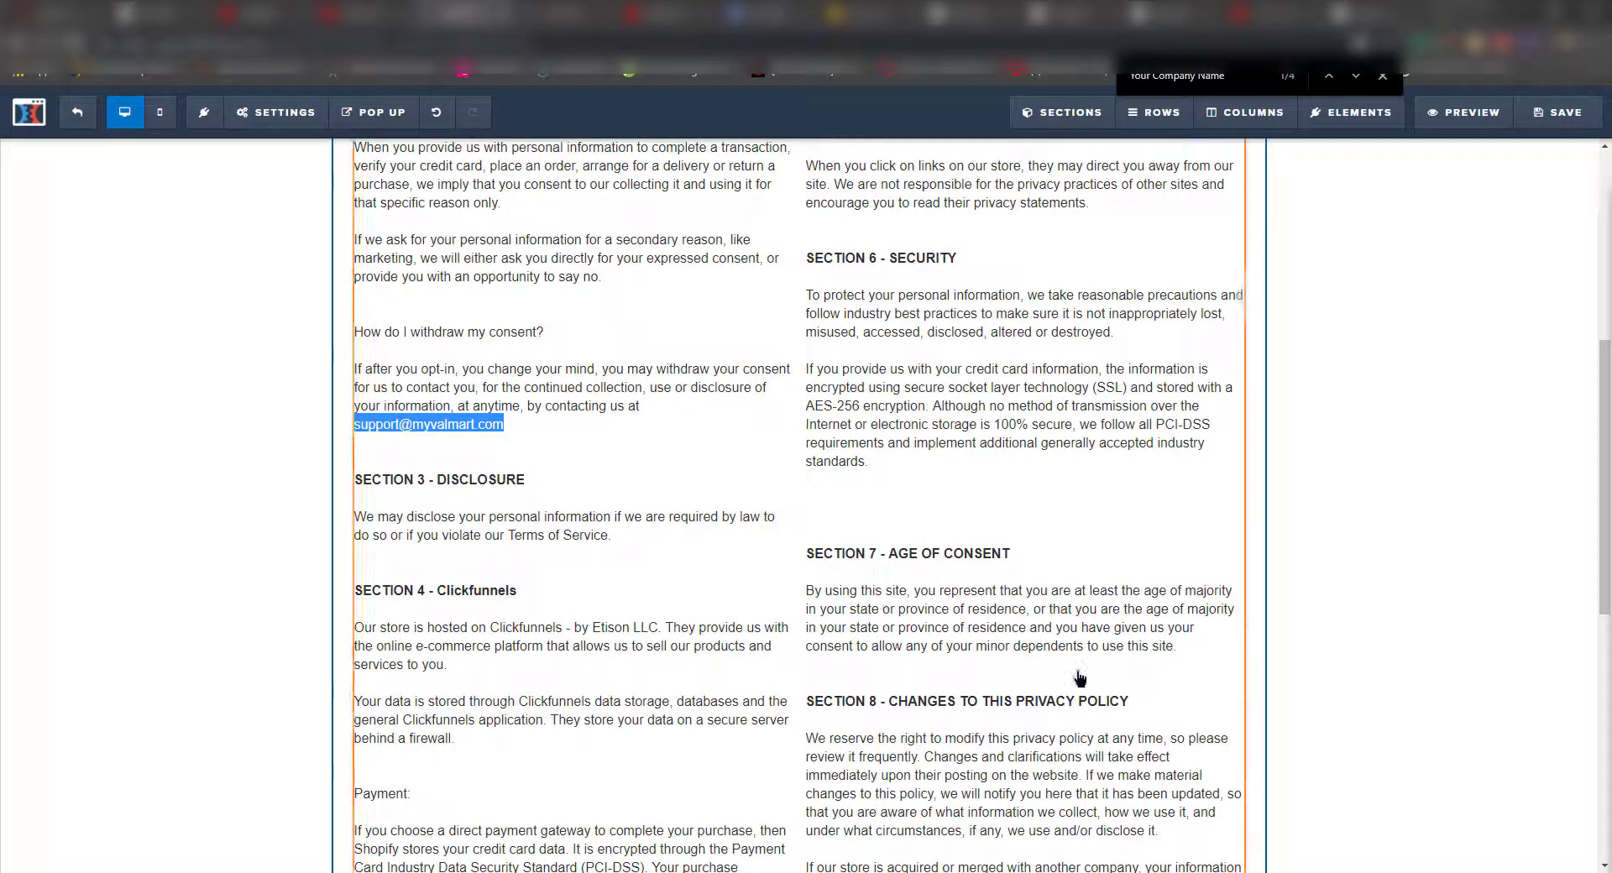
scroll(588, 504, "down", 5)
left_click_drag(1057, 633, 802, 642)
key("ctrl+v")
key("ctrl+g")
key("ctrl+a")
- Delete the Privacy page's instruction headline, save, and exit the editor
key("Delete")
left_click(1549, 112)
left_click(77, 111)
- Open the Return and Refund Policy page and replace its company name placeholders with Myvalmart
left_click(464, 652)
left_click(659, 547)
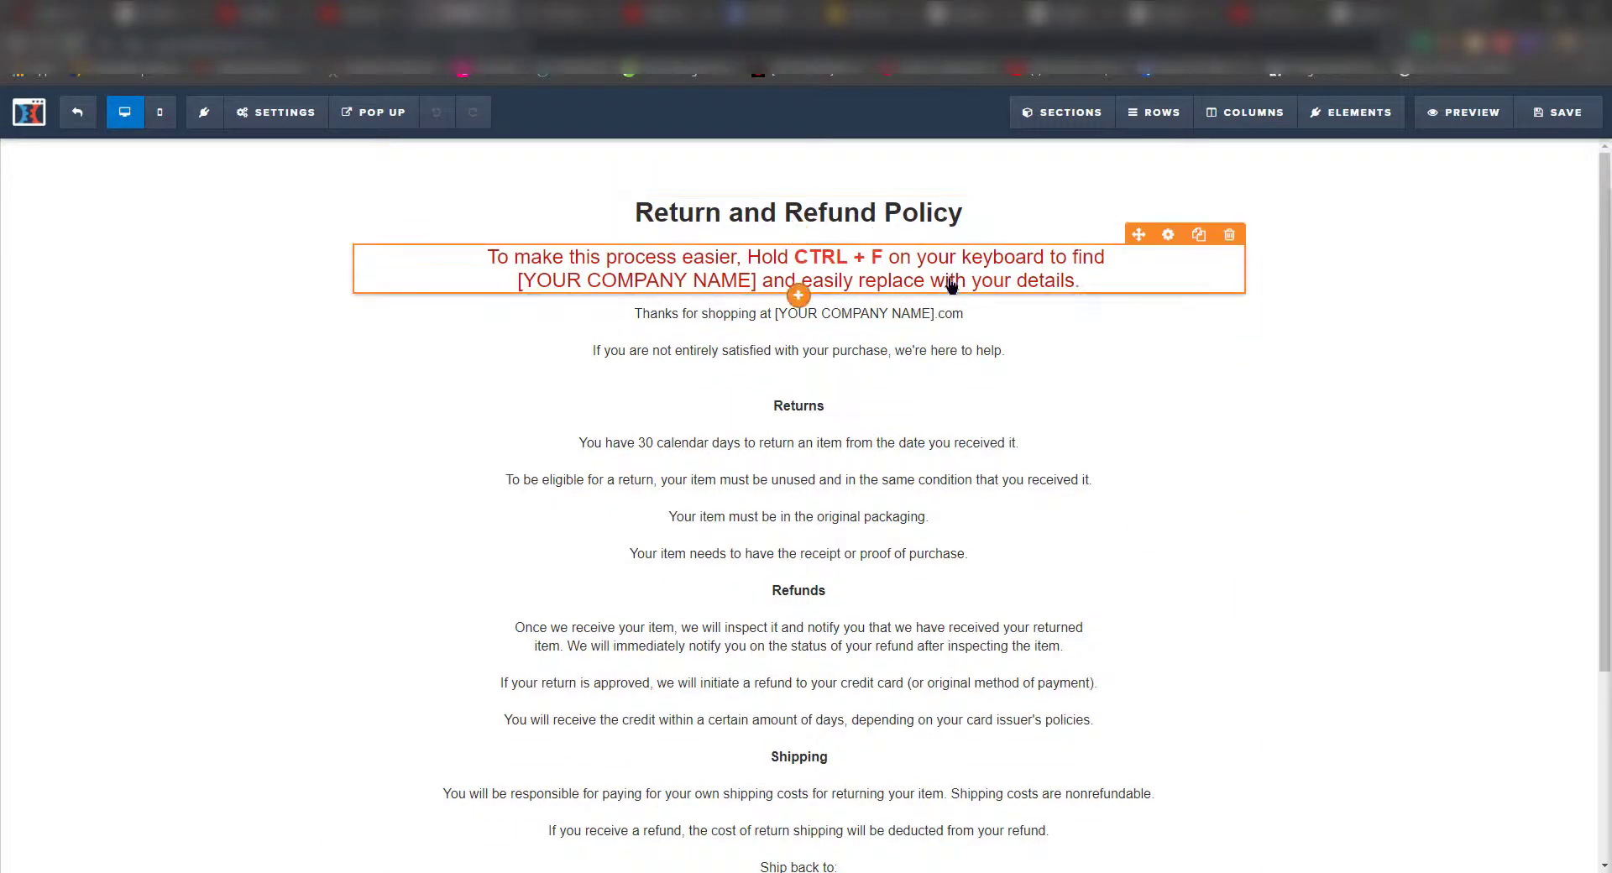
key("ctrl+f")
left_click_drag(760, 281, 518, 282)
key("super+v")
left_click(588, 540)
left_click_drag(774, 319, 932, 319)
type("Myvalmart")
- Fill in Myvalmart as the ship-back name, plus the company's street address and support e-mail
scroll(861, 414, "down", 3)
triple_click(798, 652)
type("Myvalmart")
key("Return")
left_click_drag(711, 669, 995, 675)
left_click_drag(890, 732, 1110, 733)
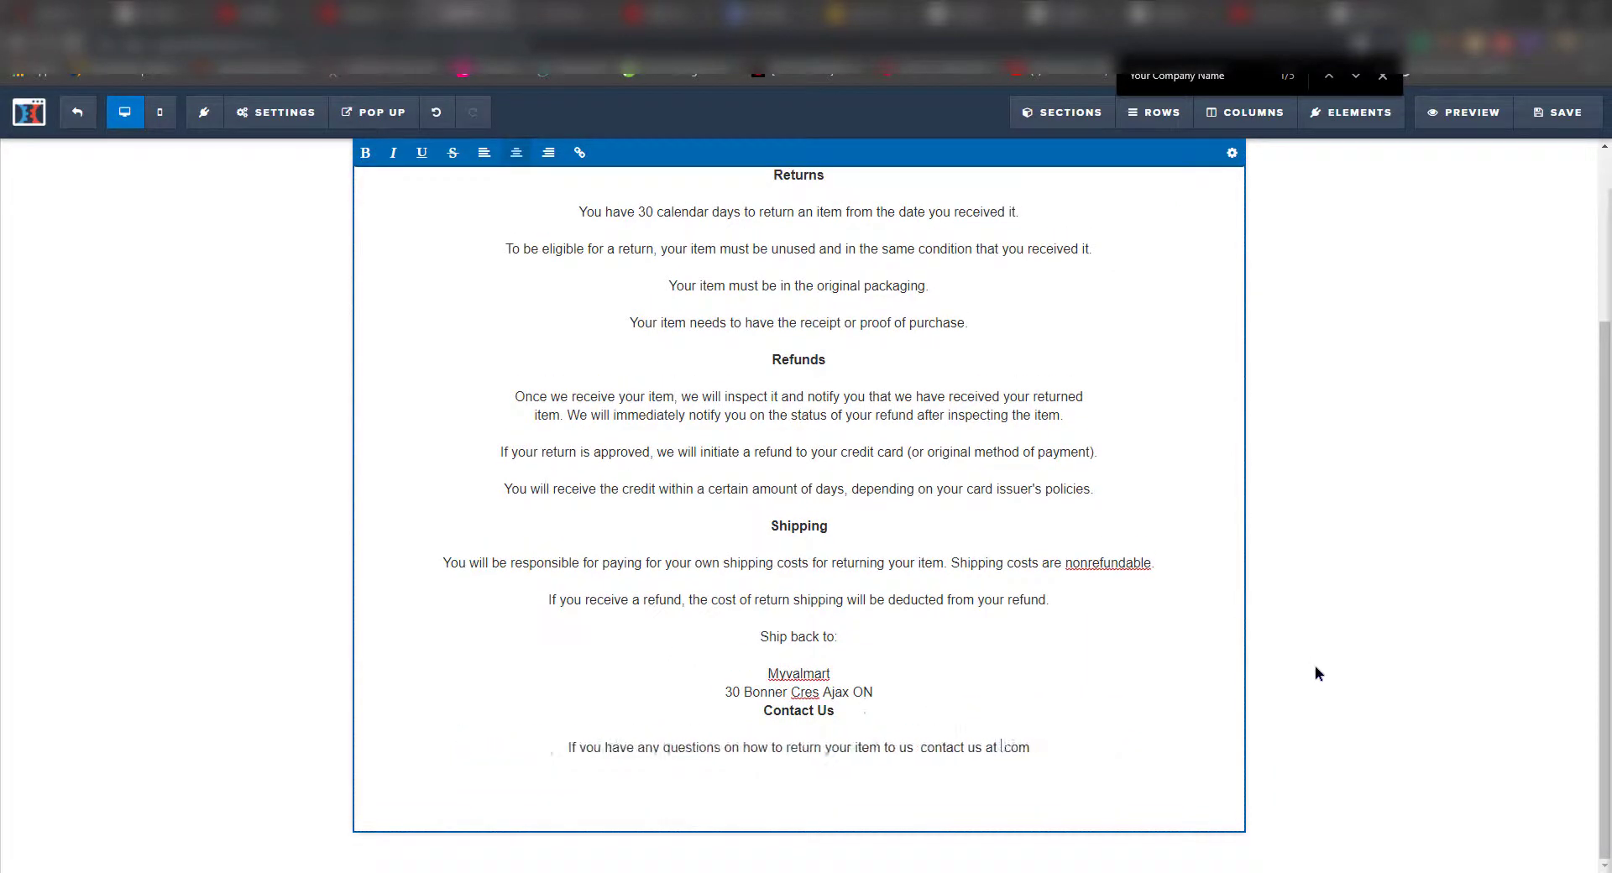
- Delete the red instruction block, save the refund policy, and move to the Shipping Policy step
scroll(1134, 680, "up", 3)
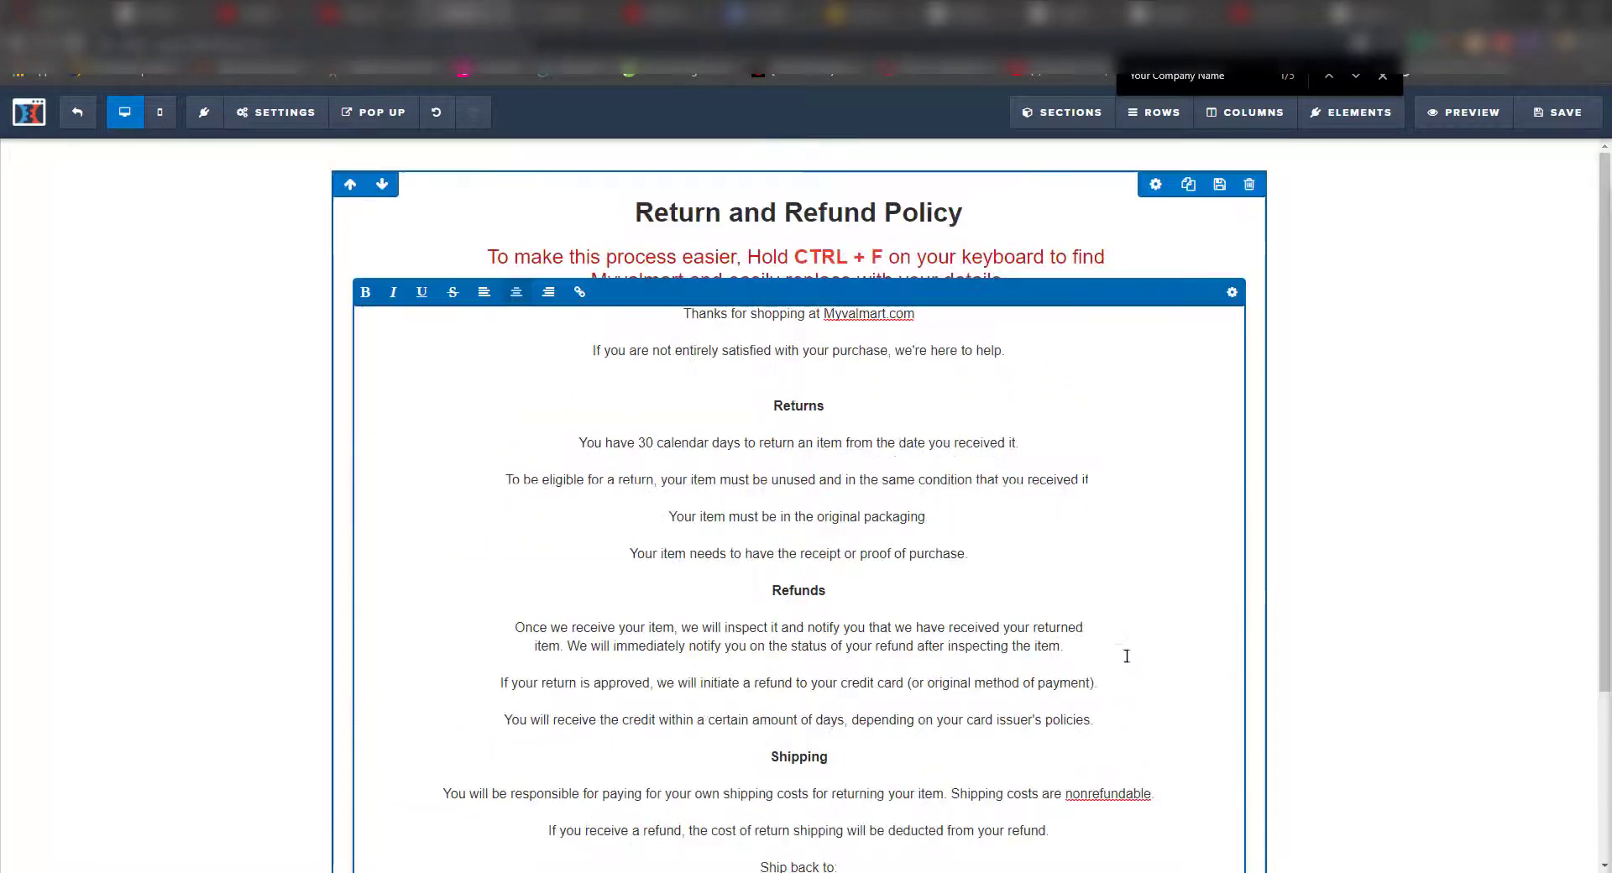
triple_click(744, 282)
key("ctrl+a")
key("BackSpace")
left_click(1563, 111)
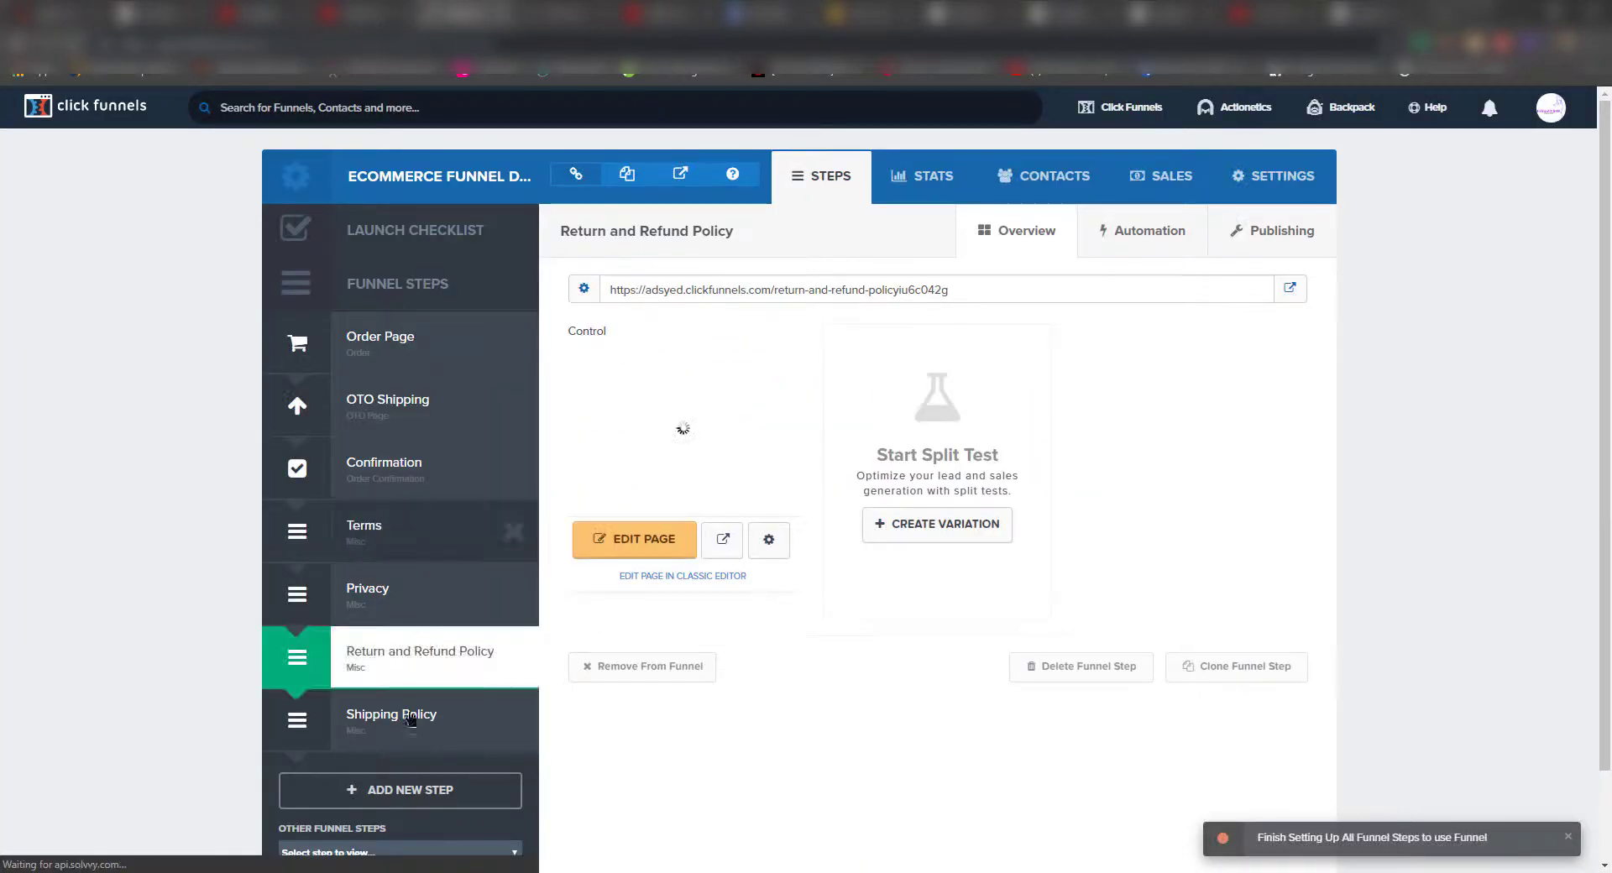
left_click(417, 735)
- Change free shipping from 10-14 to 10-25 business days, save, and exit the editor
left_click(612, 544)
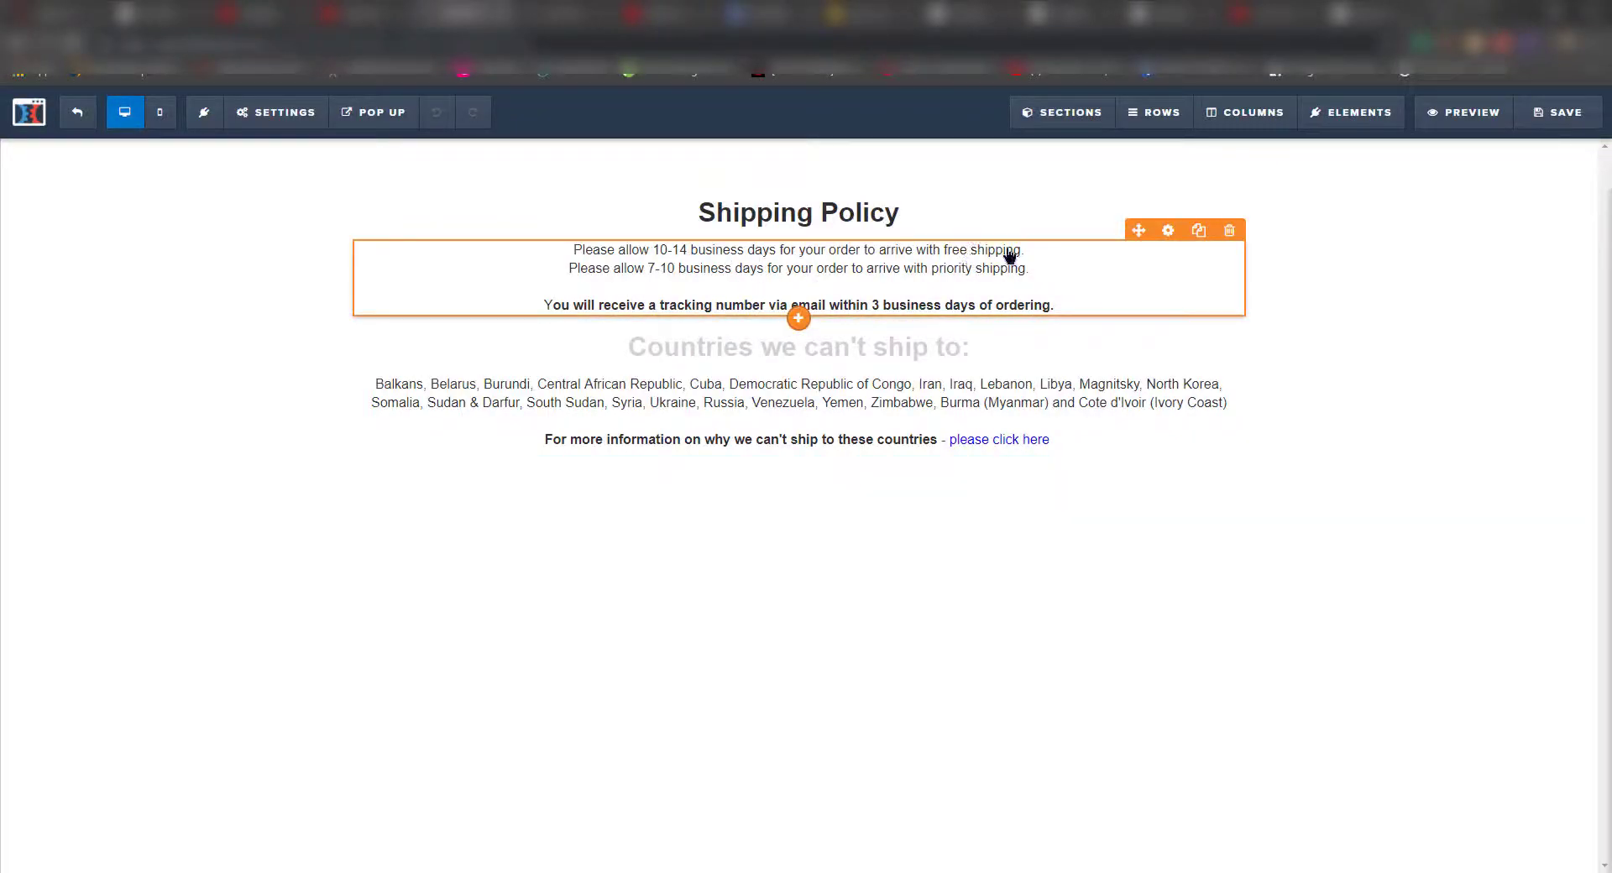
left_click(661, 252)
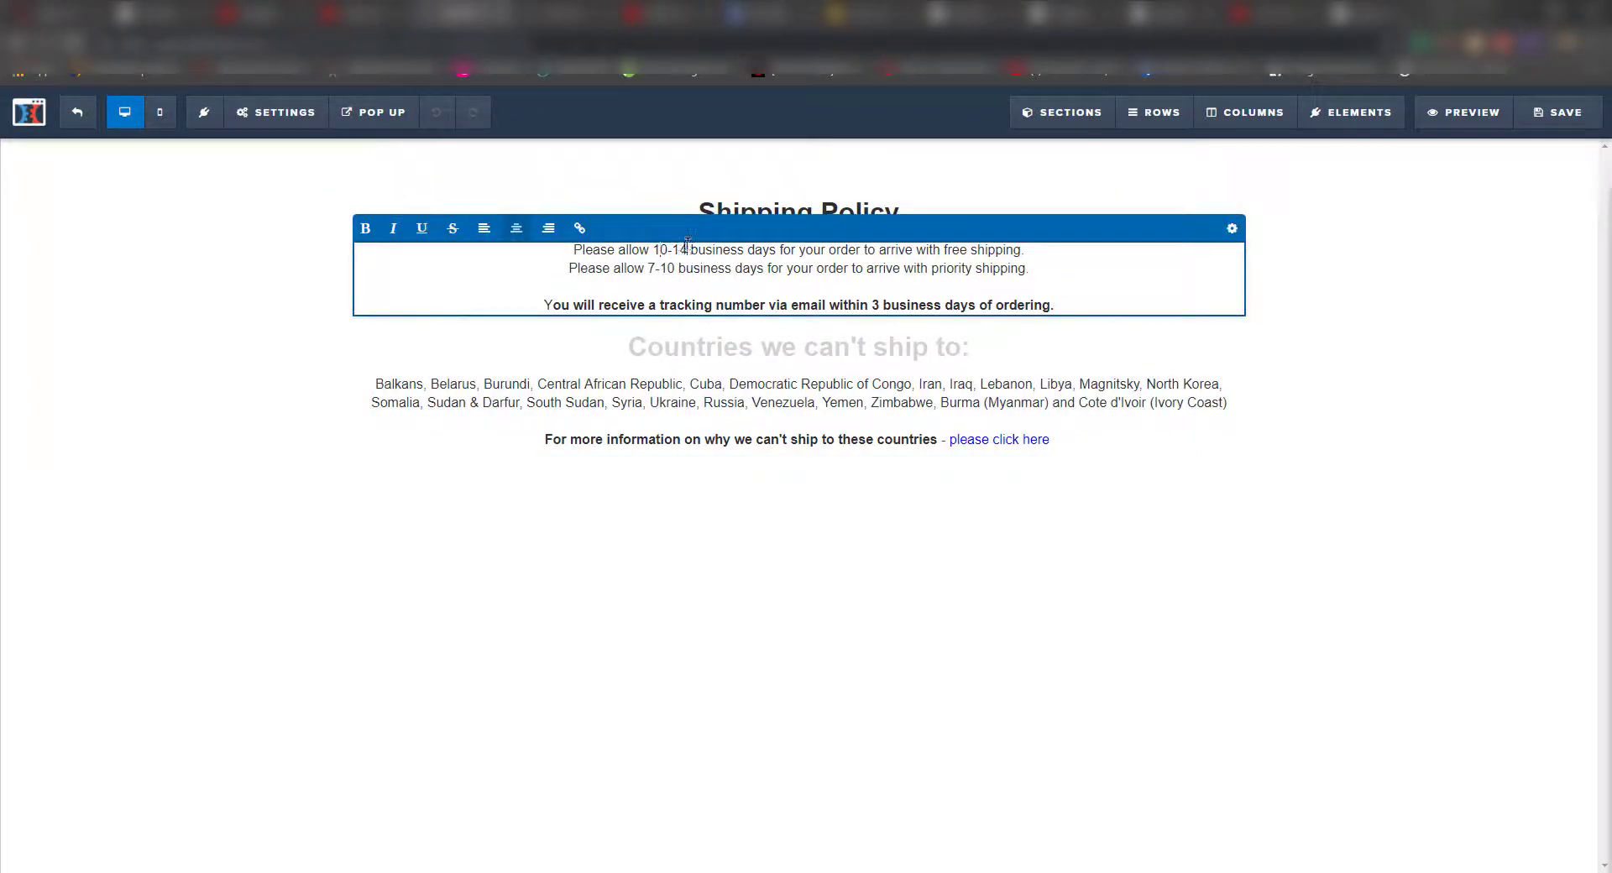
double_click(682, 249)
type("25")
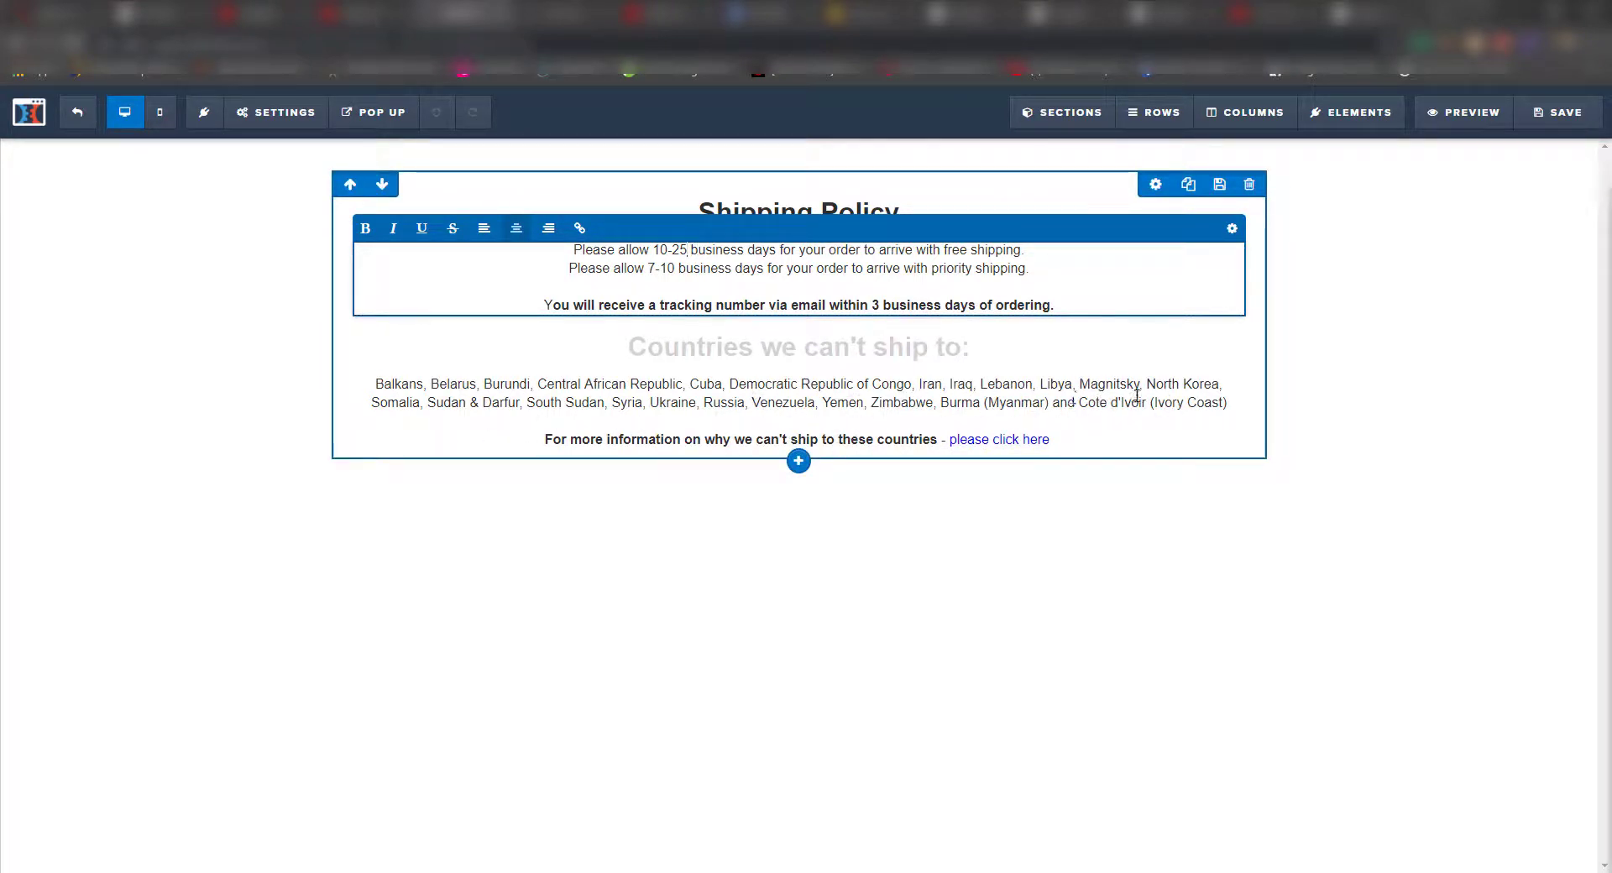
left_click(1558, 112)
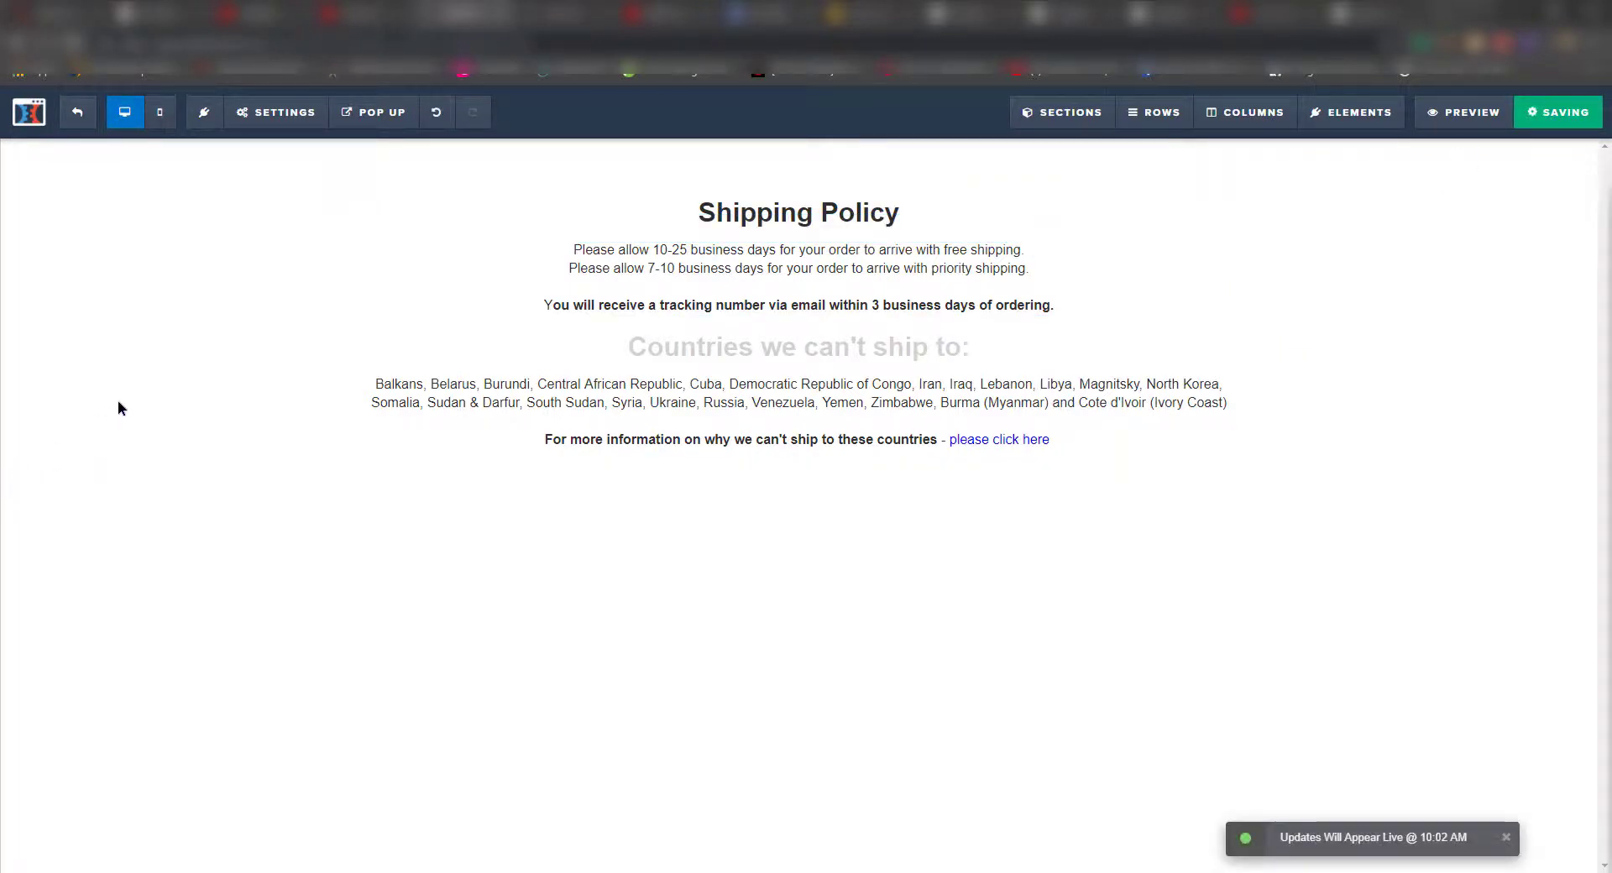
left_click(76, 112)
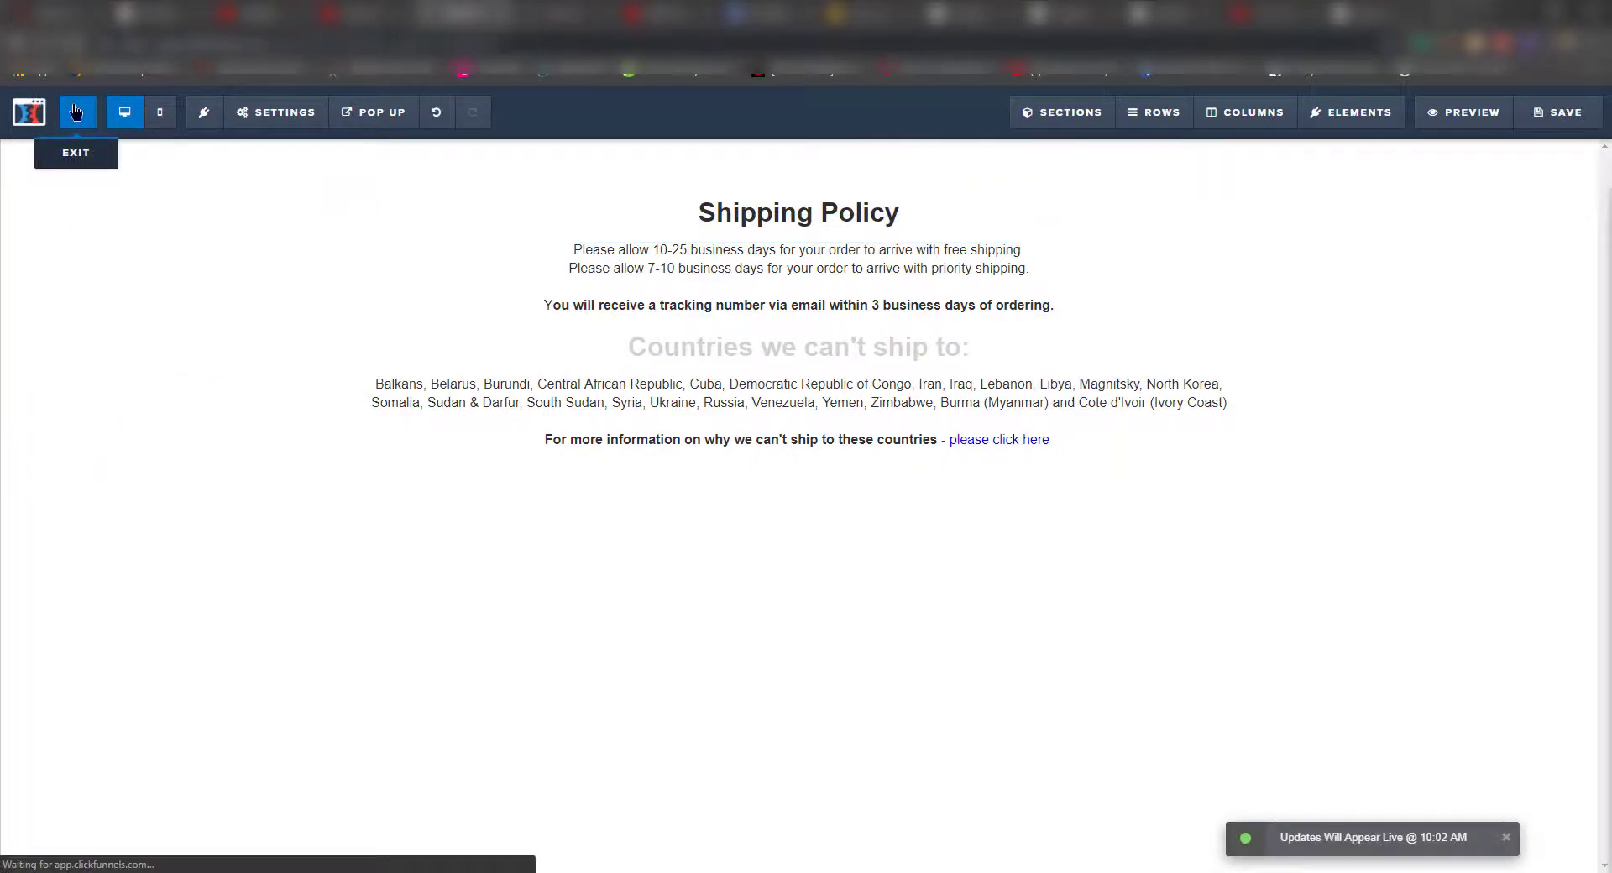
- Choose Add Your First Domain under the launch checklist's custom web address item, then view Shopify's domains page
scroll(386, 533, "down", 1)
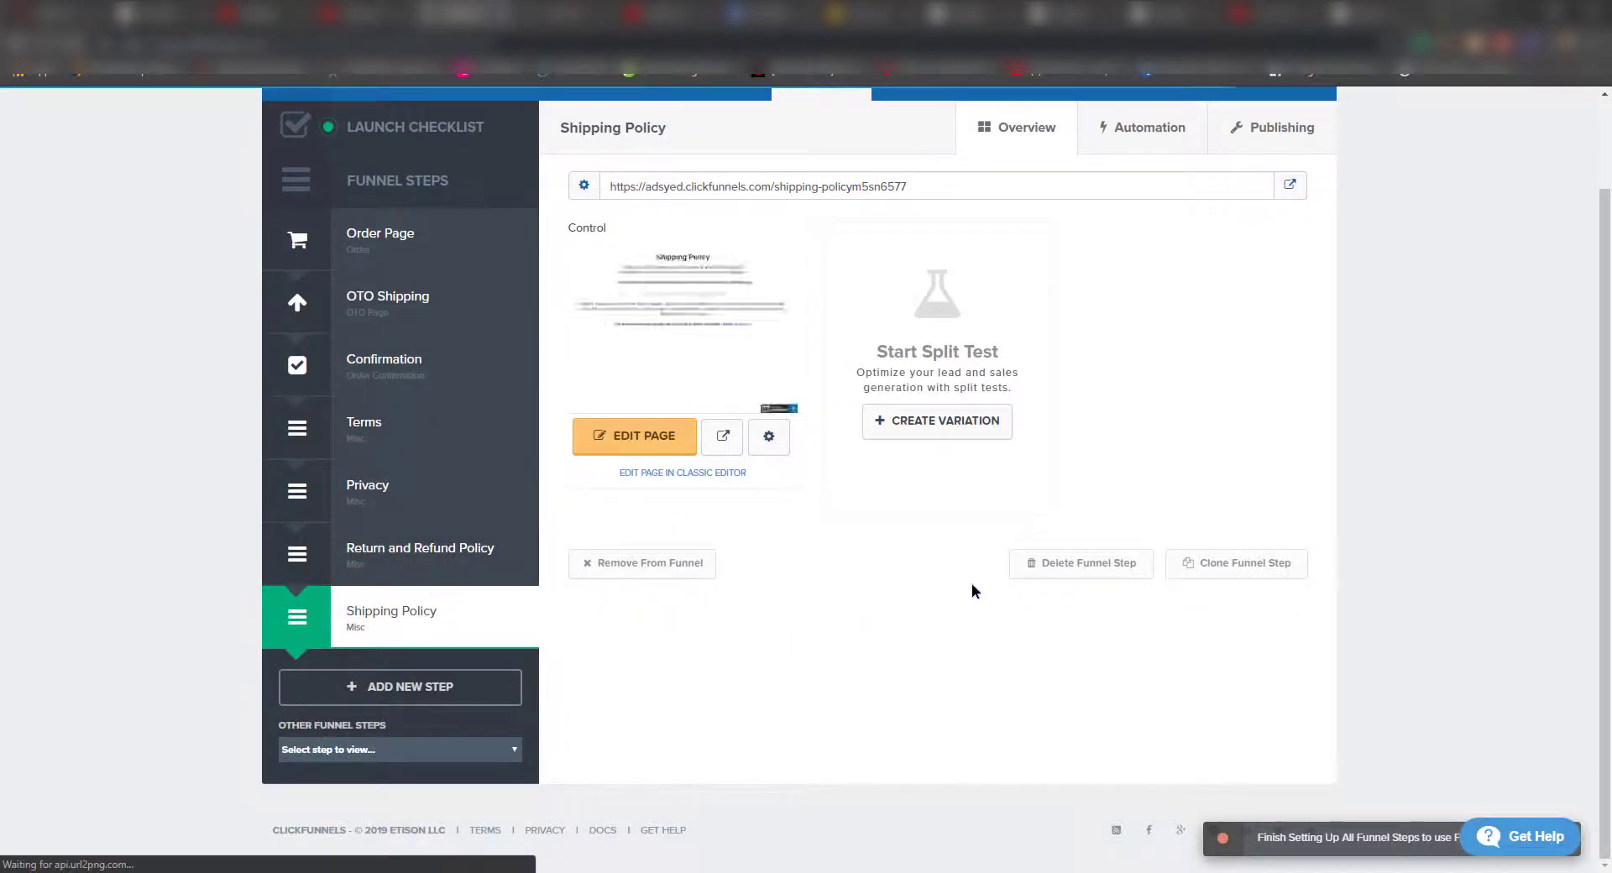
scroll(421, 588, "up", 1)
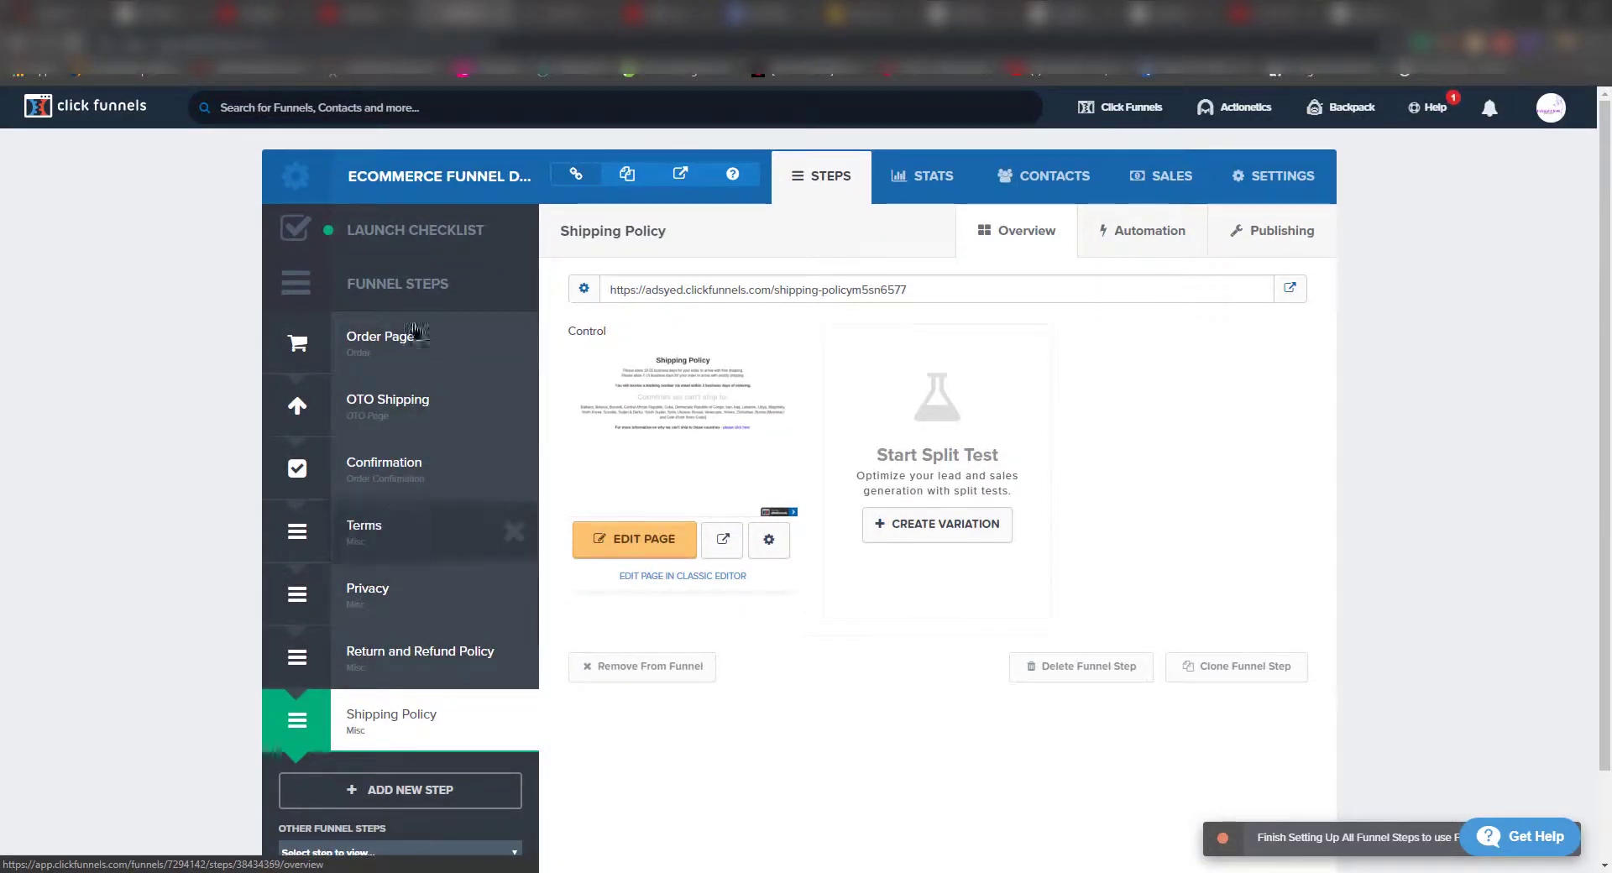
left_click(417, 235)
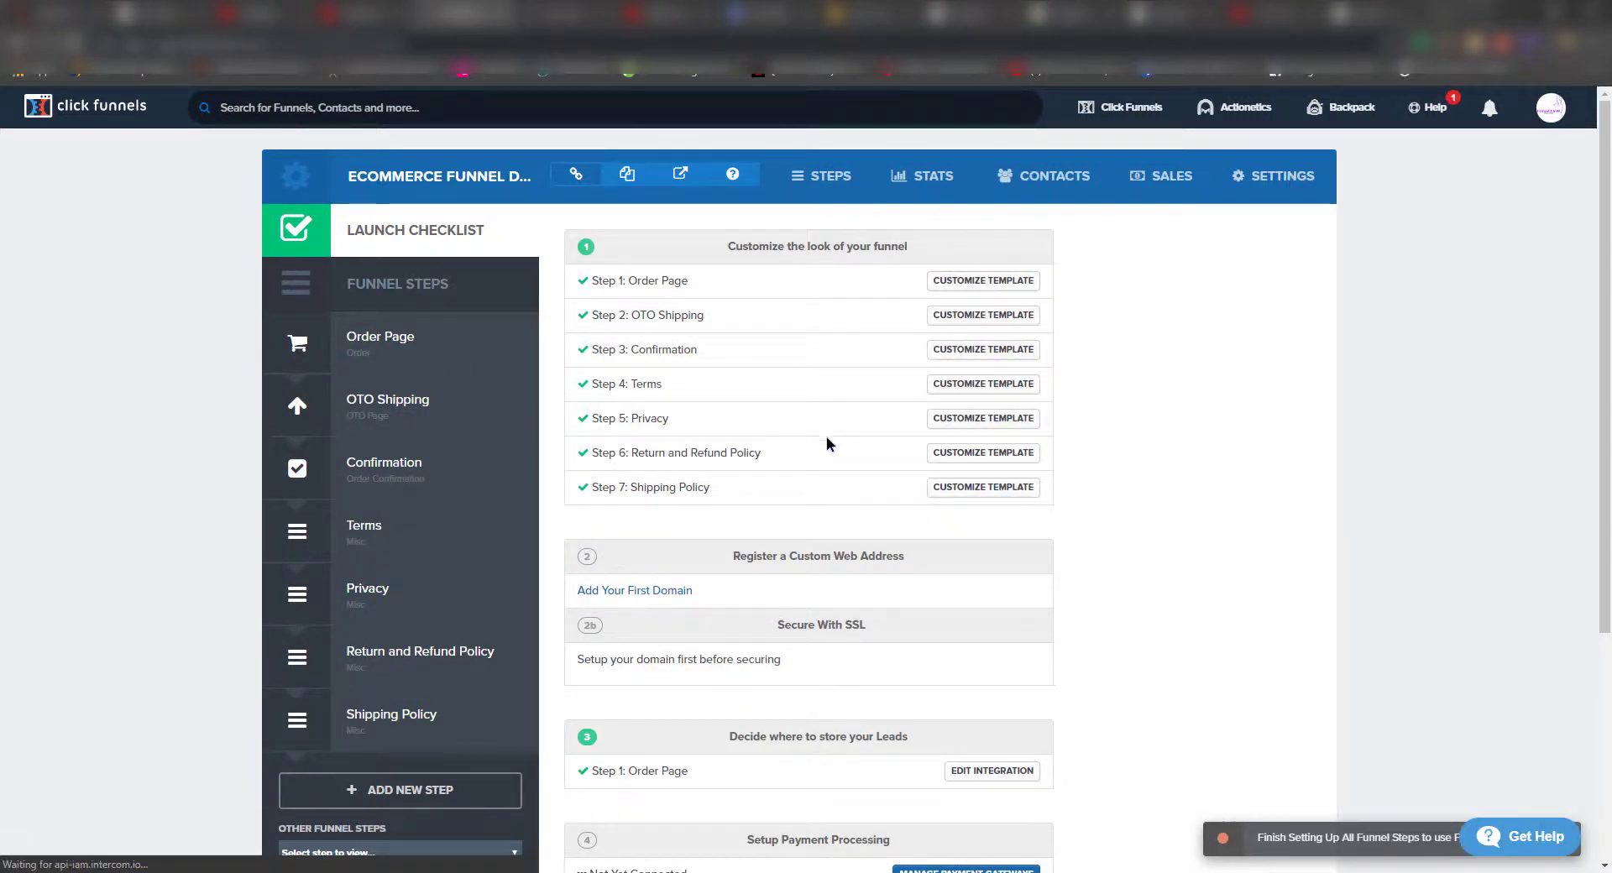
scroll(806, 508, "down", 2)
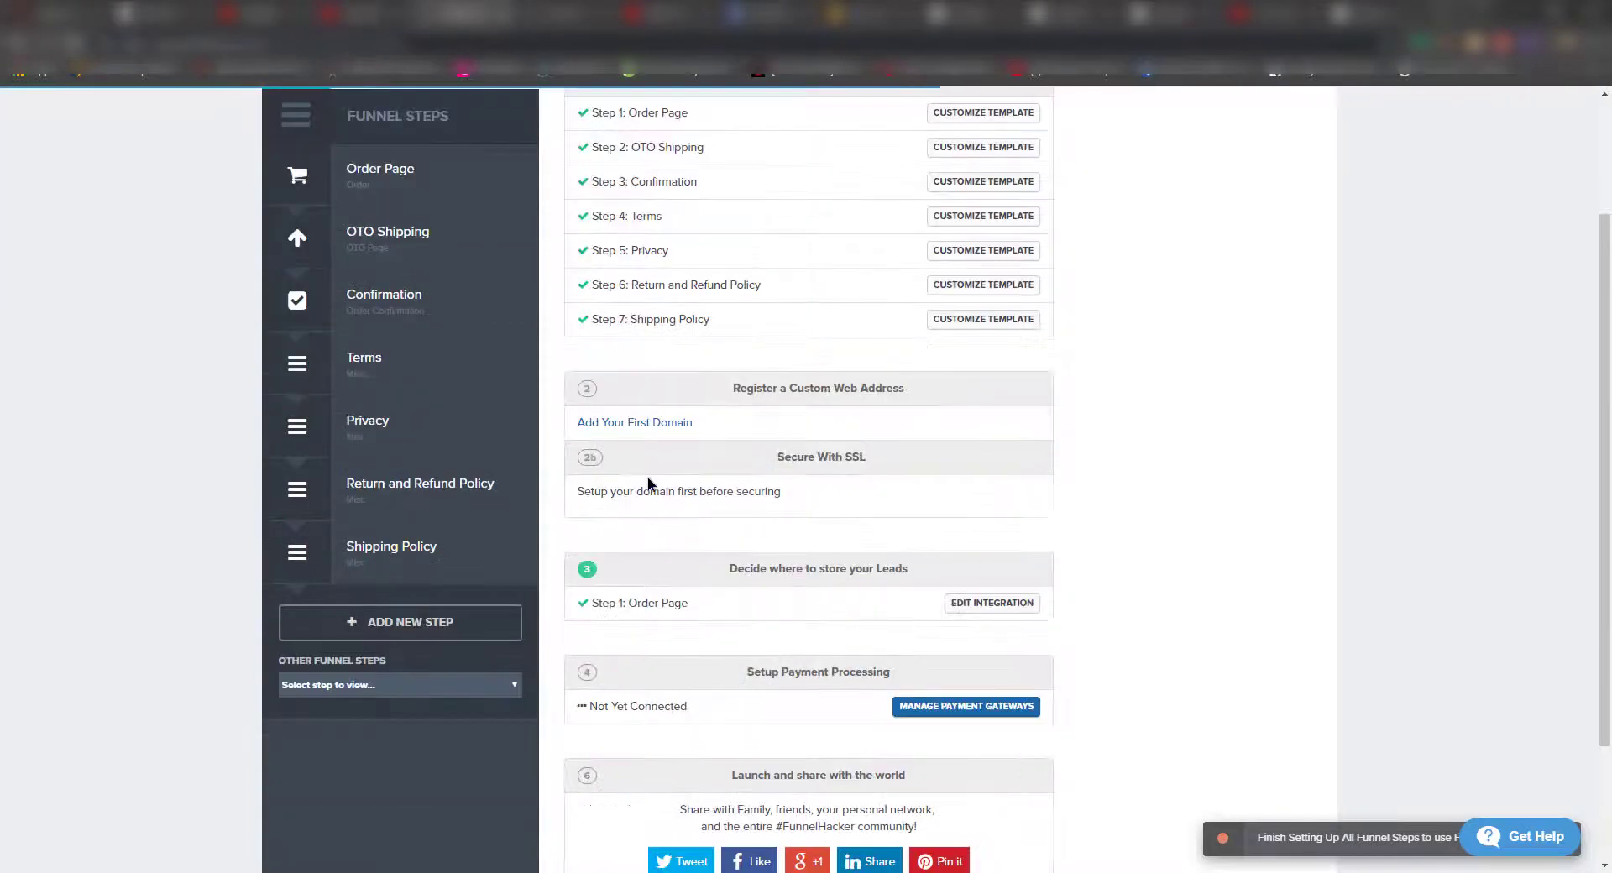
left_click(637, 424)
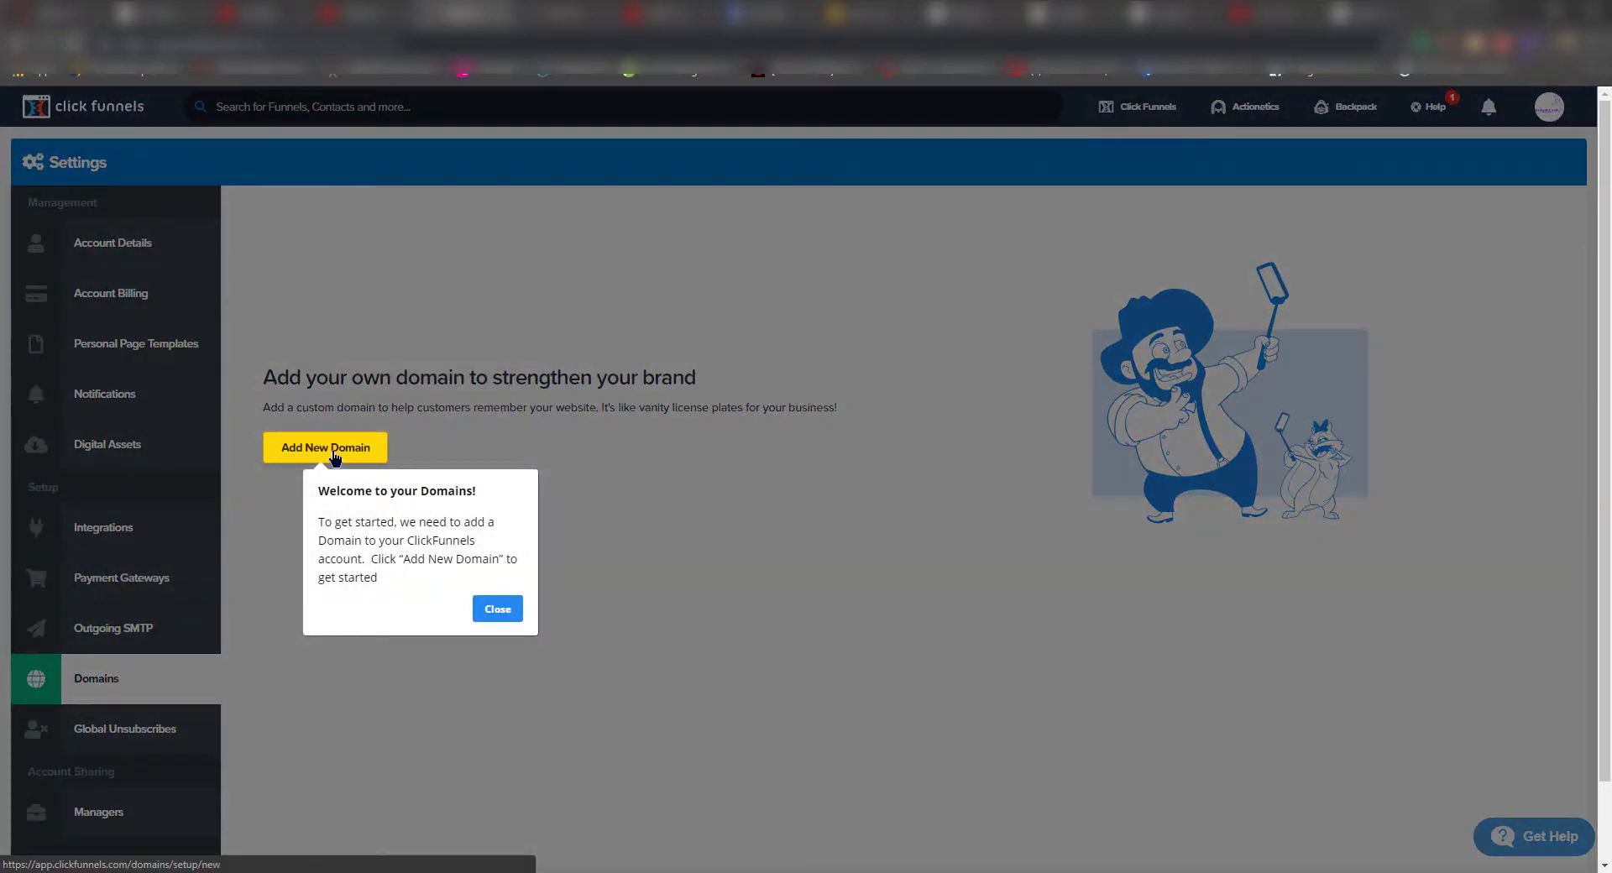
left_click(567, 12)
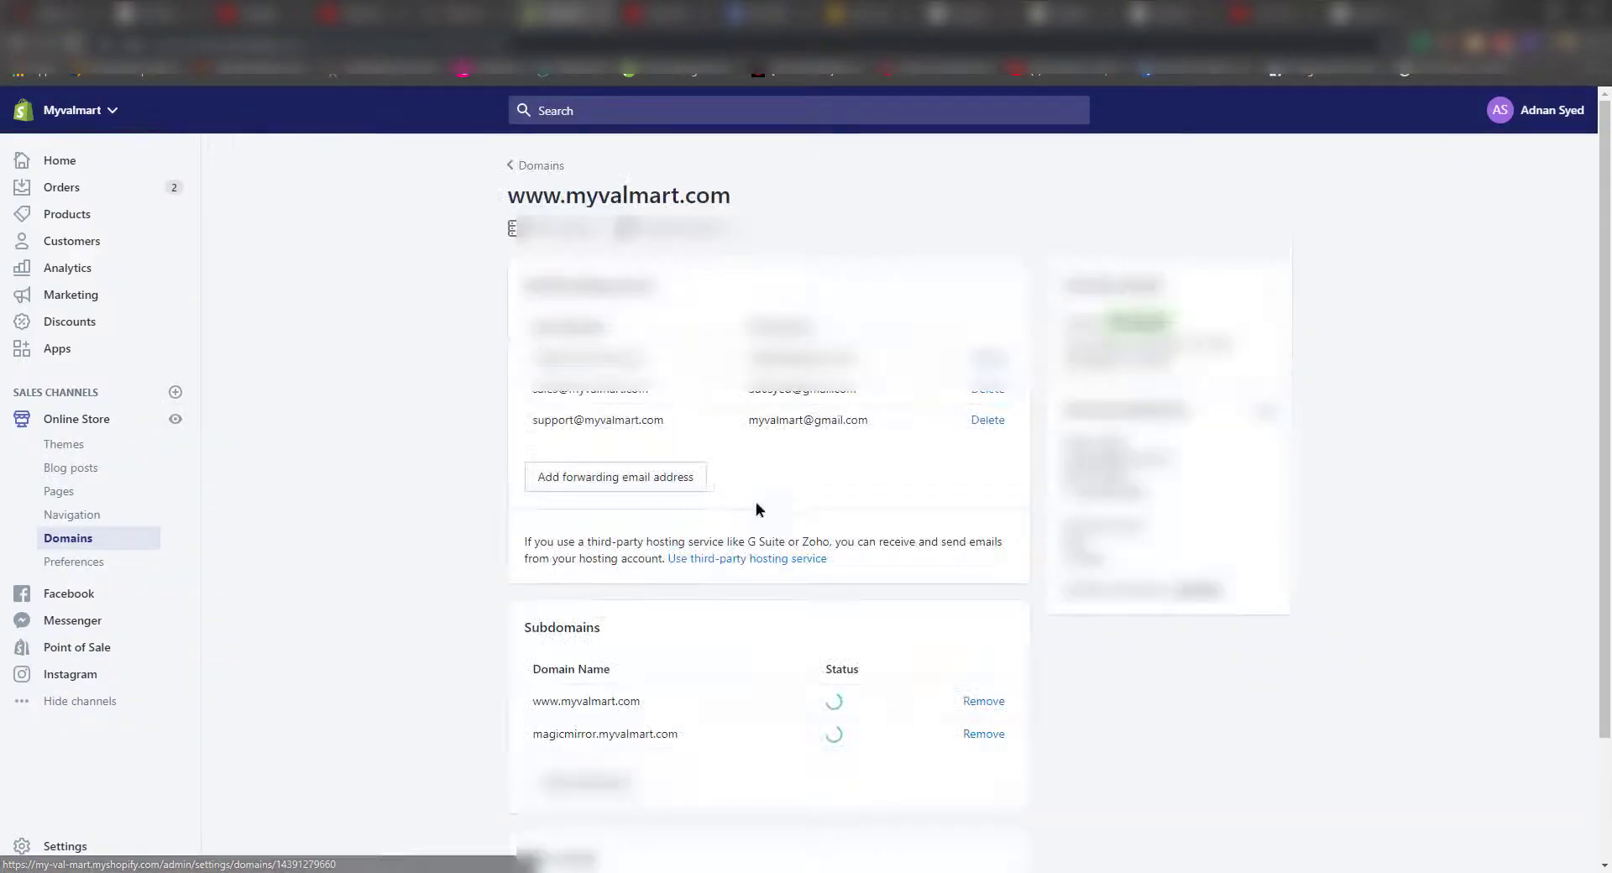
- Add the subdomain 'cutcrease' to myvalmart.com in Shopify's Domains settings
scroll(699, 611, "down", 1)
left_click(610, 708)
left_click(659, 514)
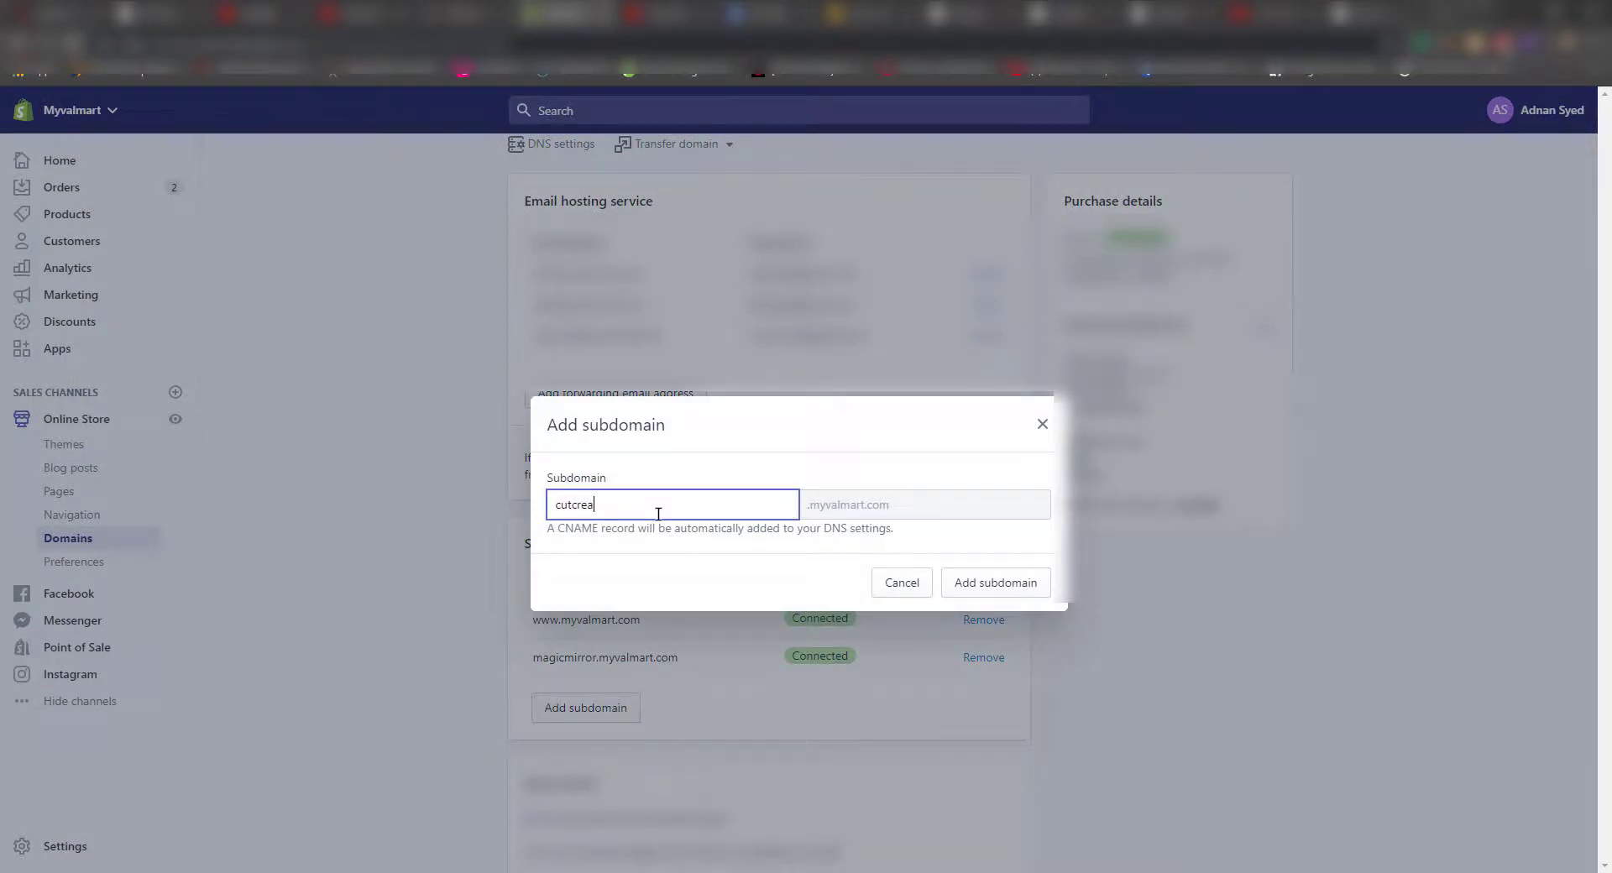
key("Tab")
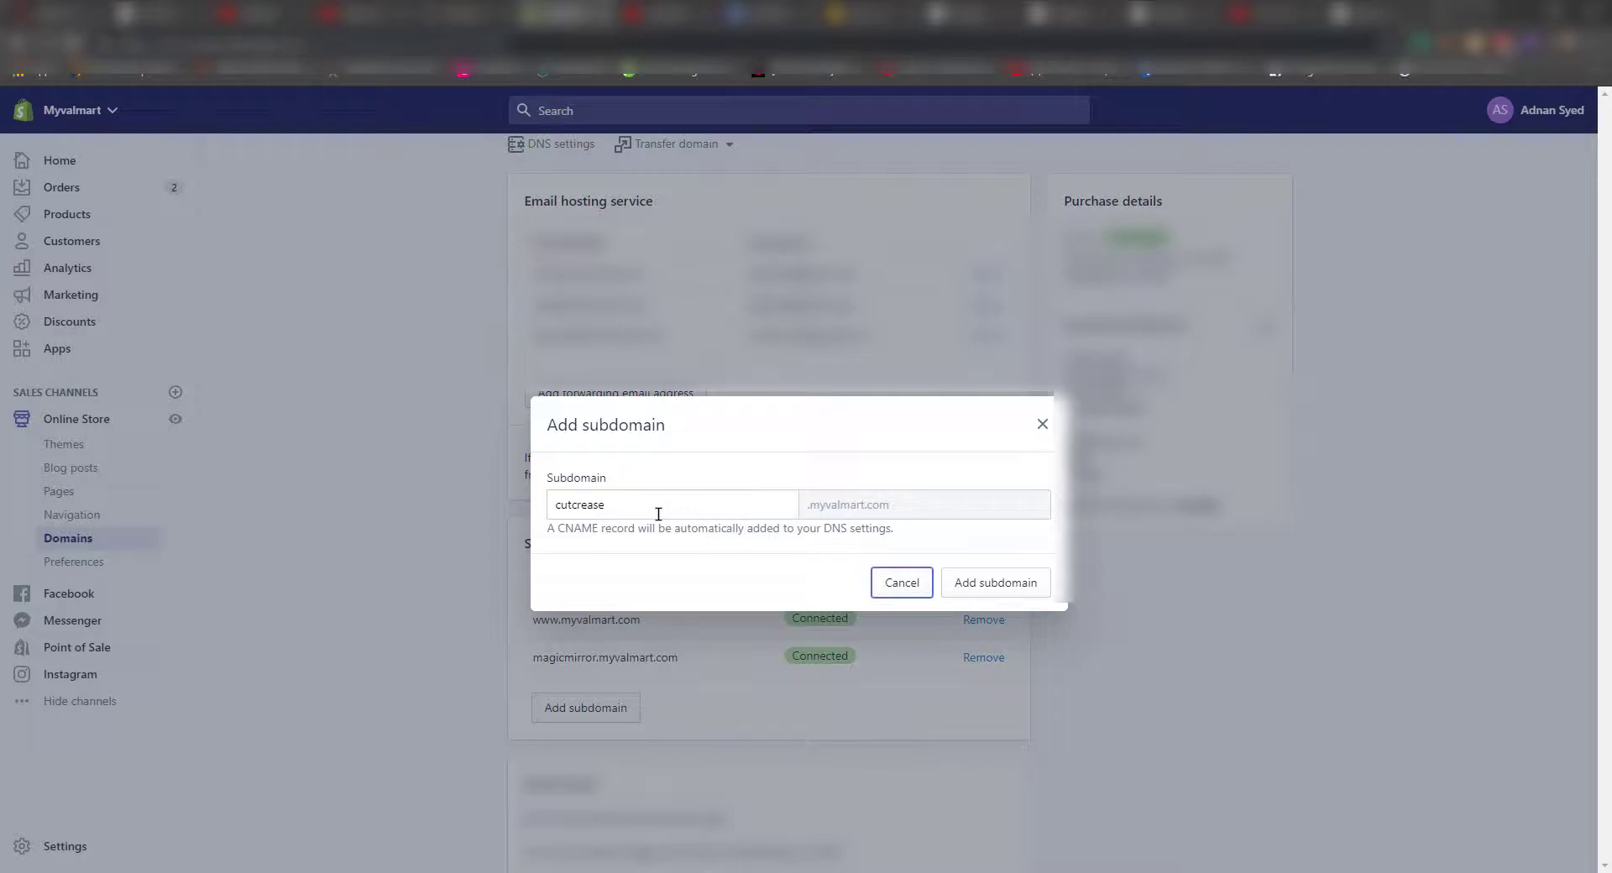
left_click(659, 514)
key("ctrl+a")
type("Cu")
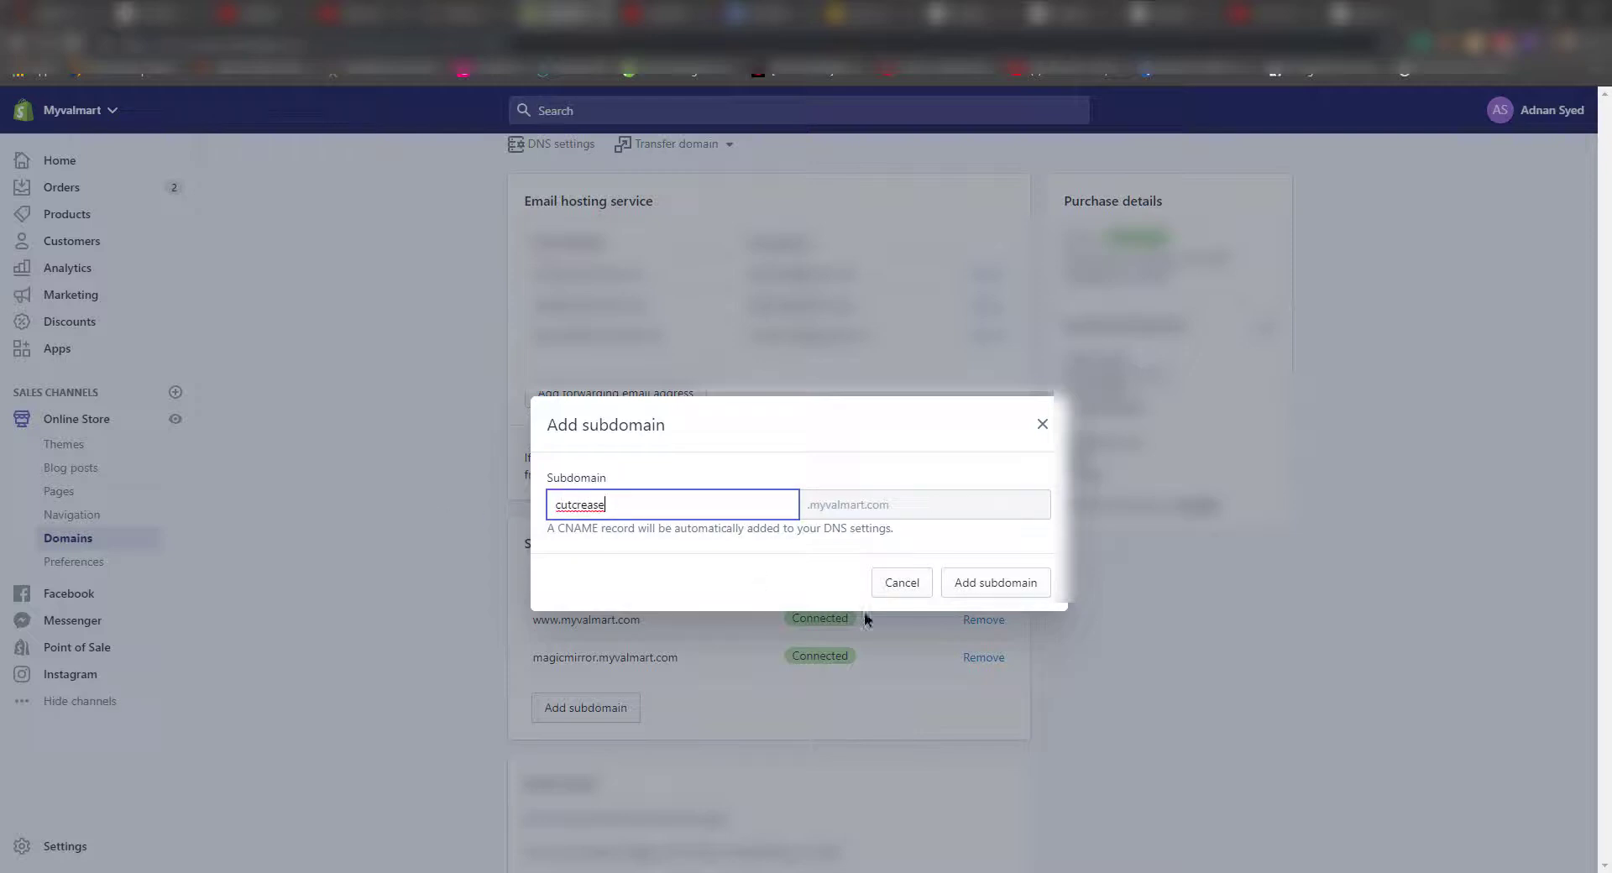
left_click(963, 594)
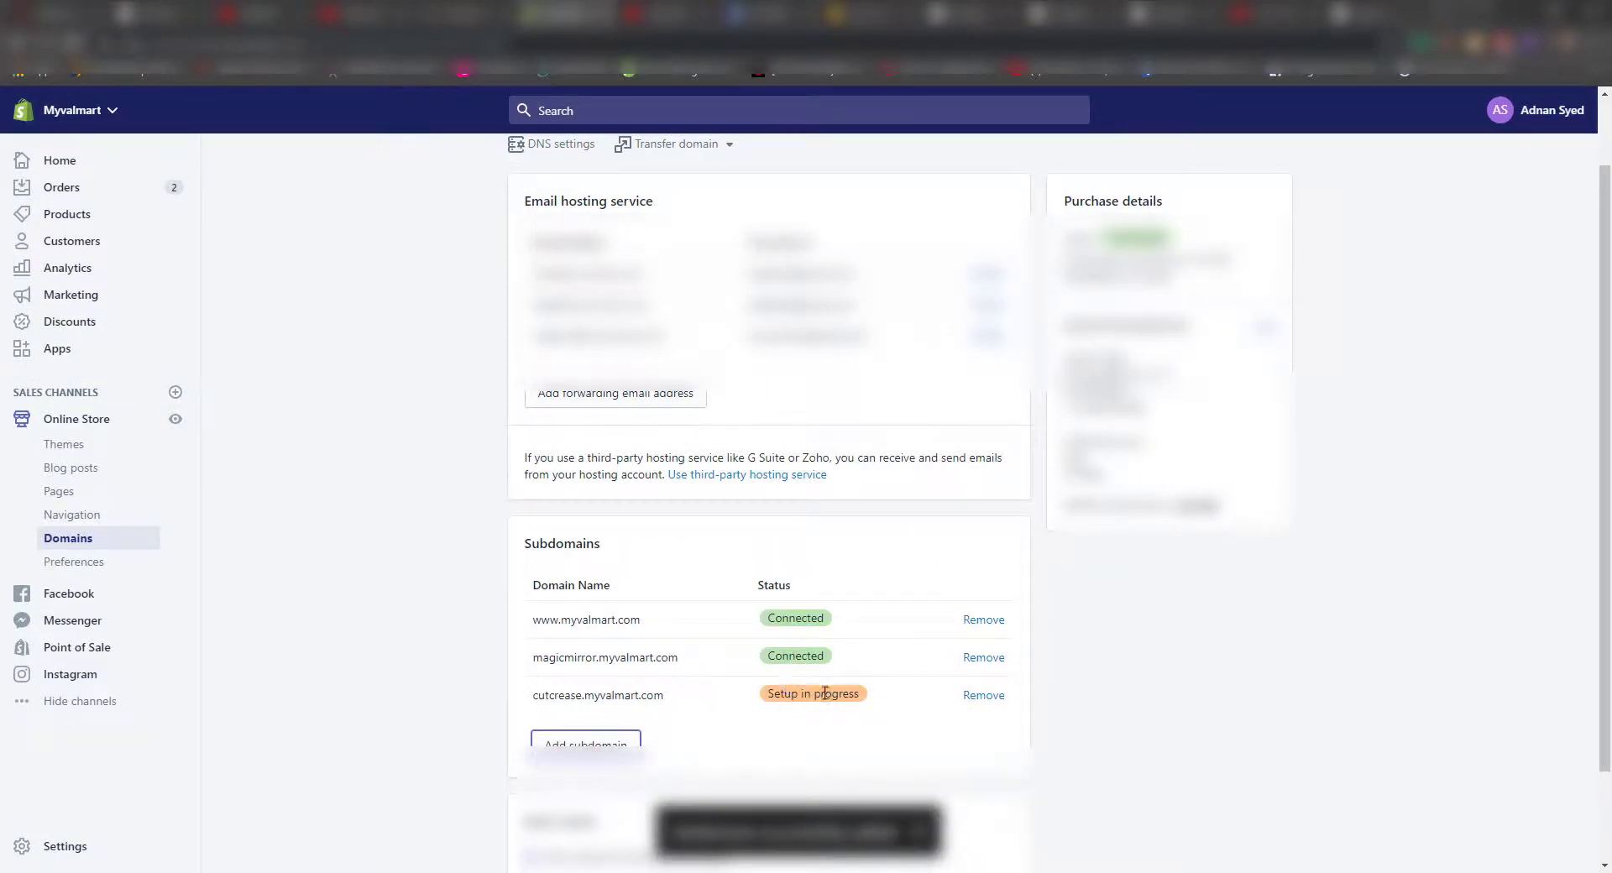
key("ctrl+shift+Tab")
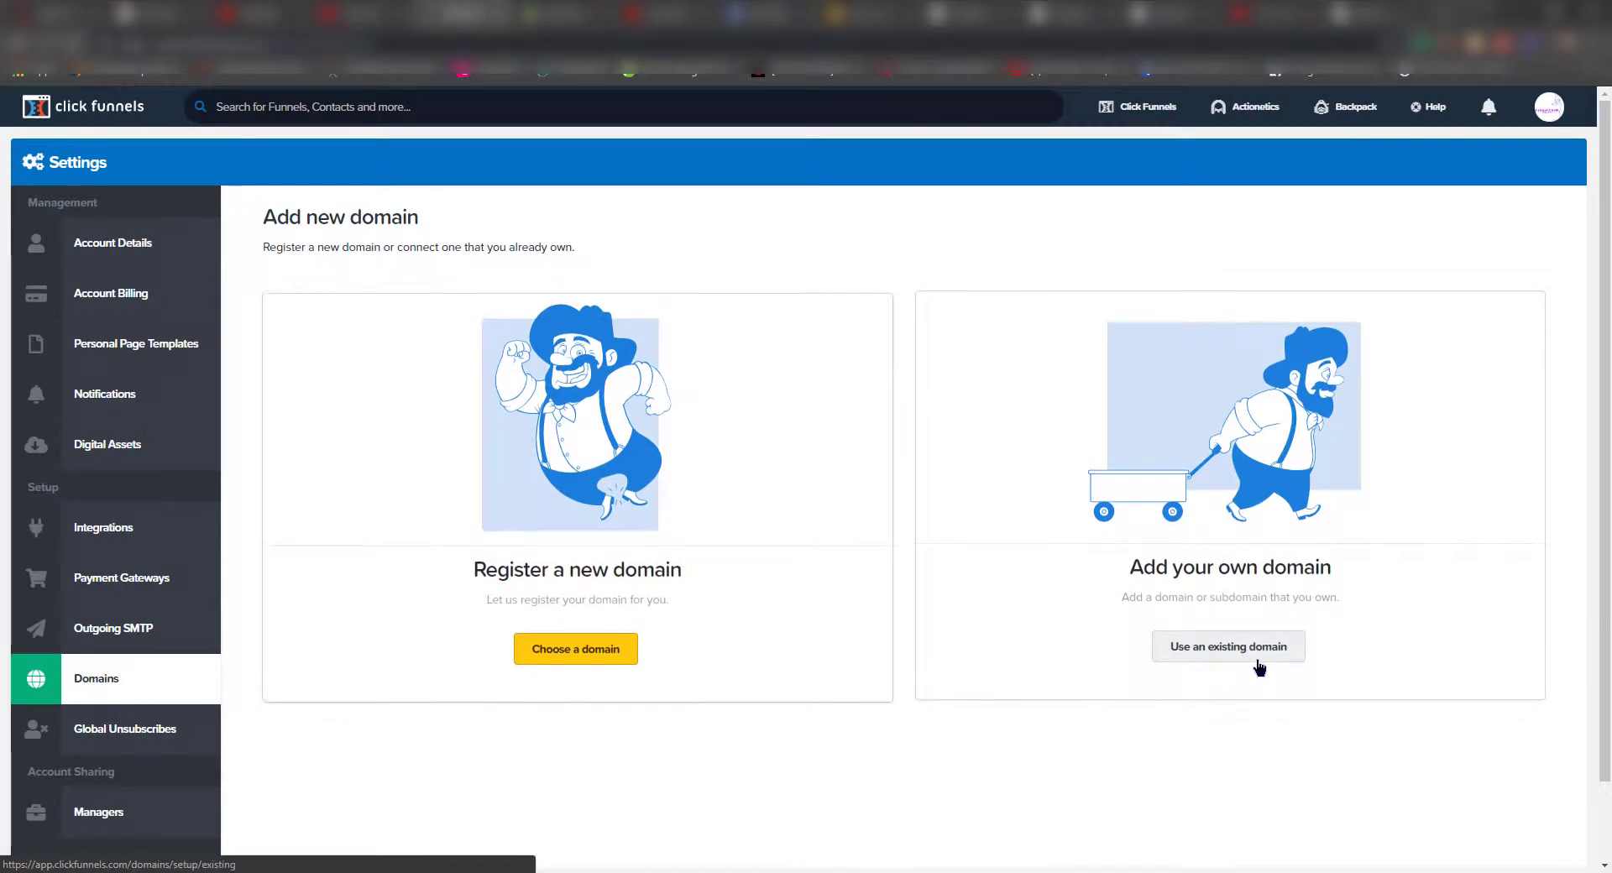
- Connect cutcrease.myvalmart.com in ClickFunnels as an existing domain and confirm the DNS step
left_click(1258, 659)
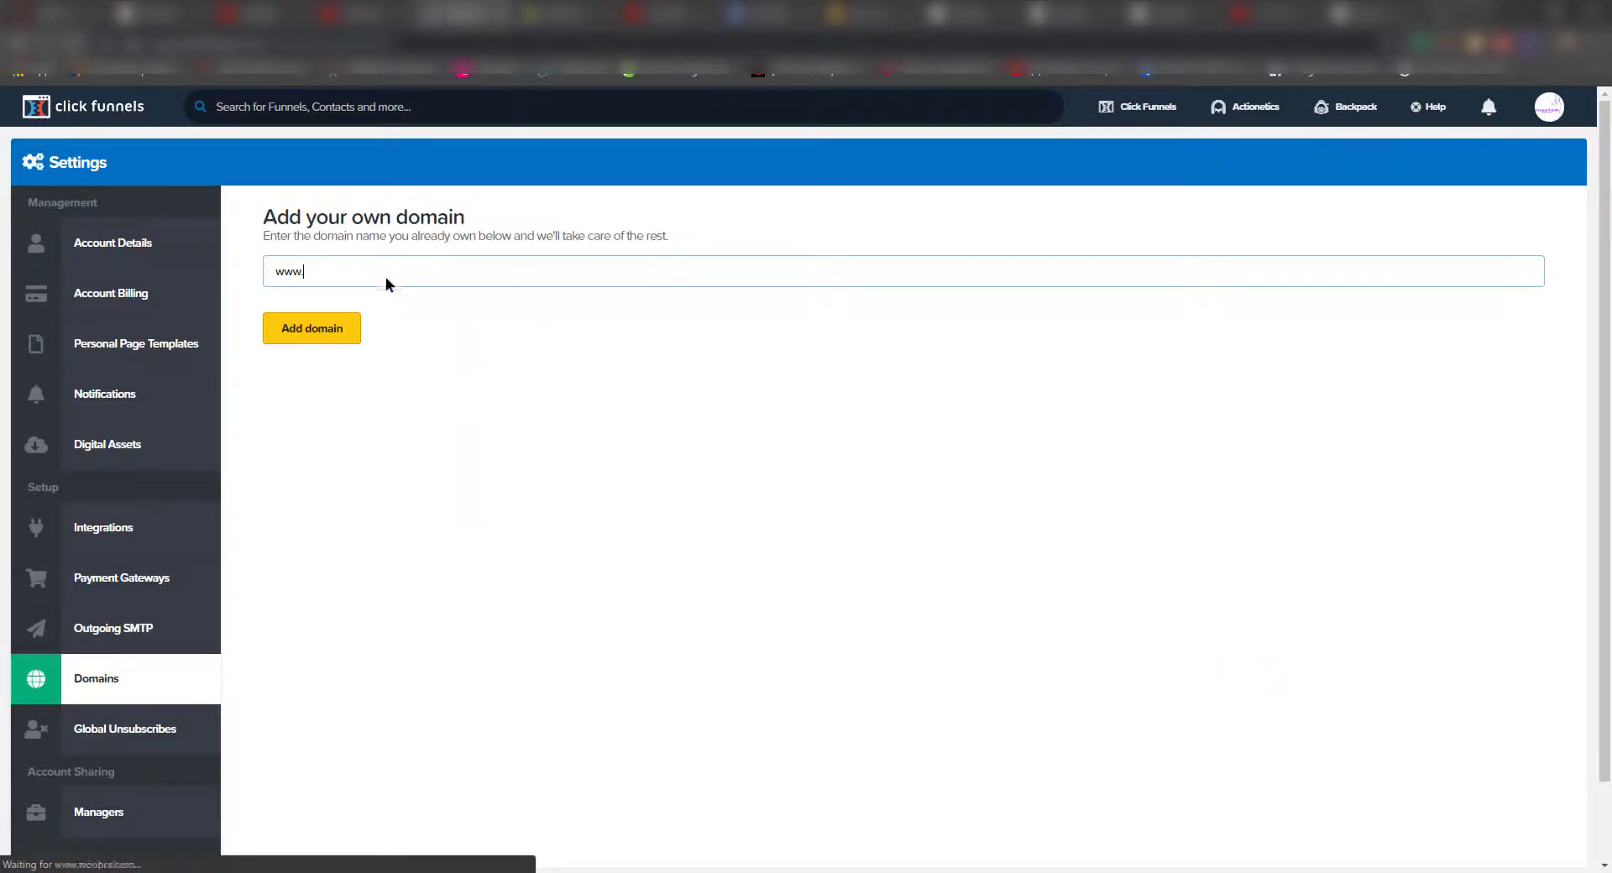
key("ctrl+a")
type("cutcrease.myvalmart.com")
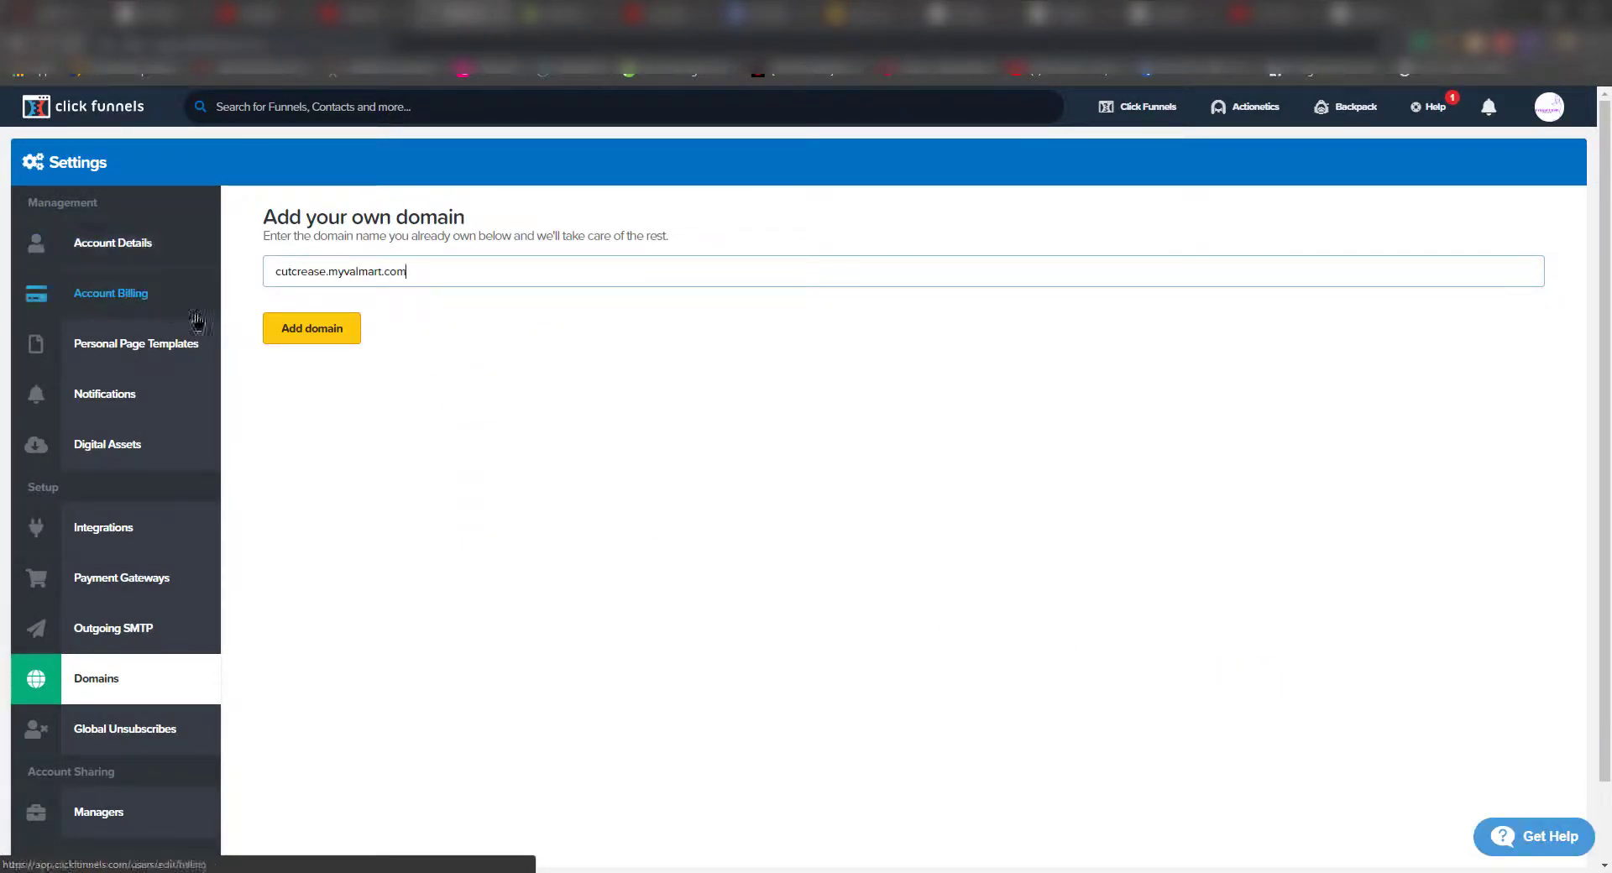
left_click(325, 338)
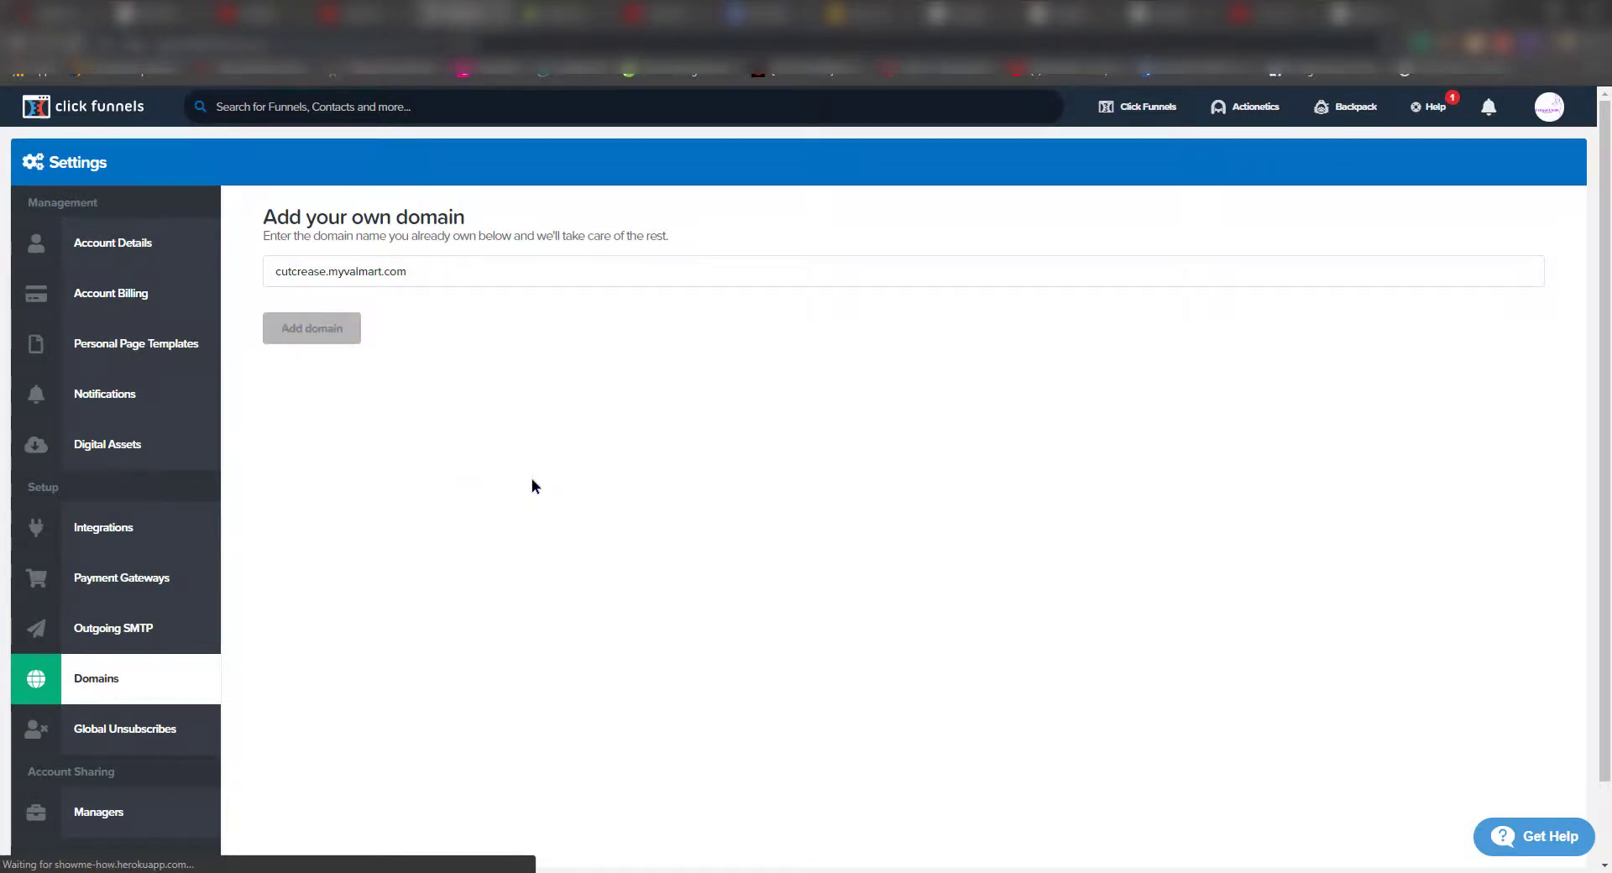
left_click(907, 326)
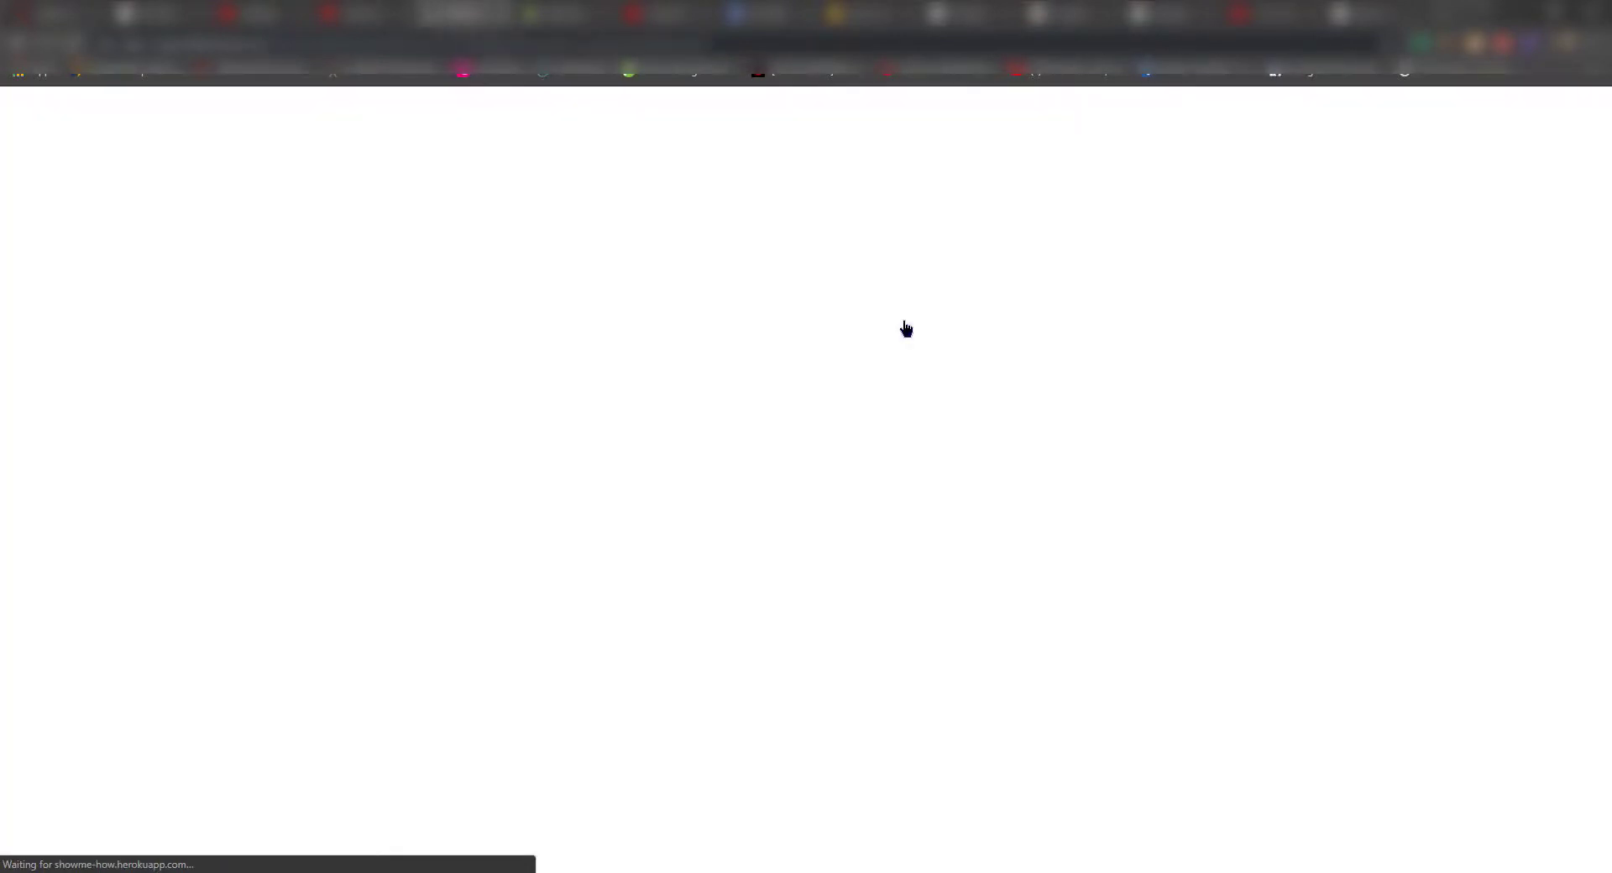
- Associate the domain with the Ecommerce Funnel Design funnel and open its settings
left_click(786, 679)
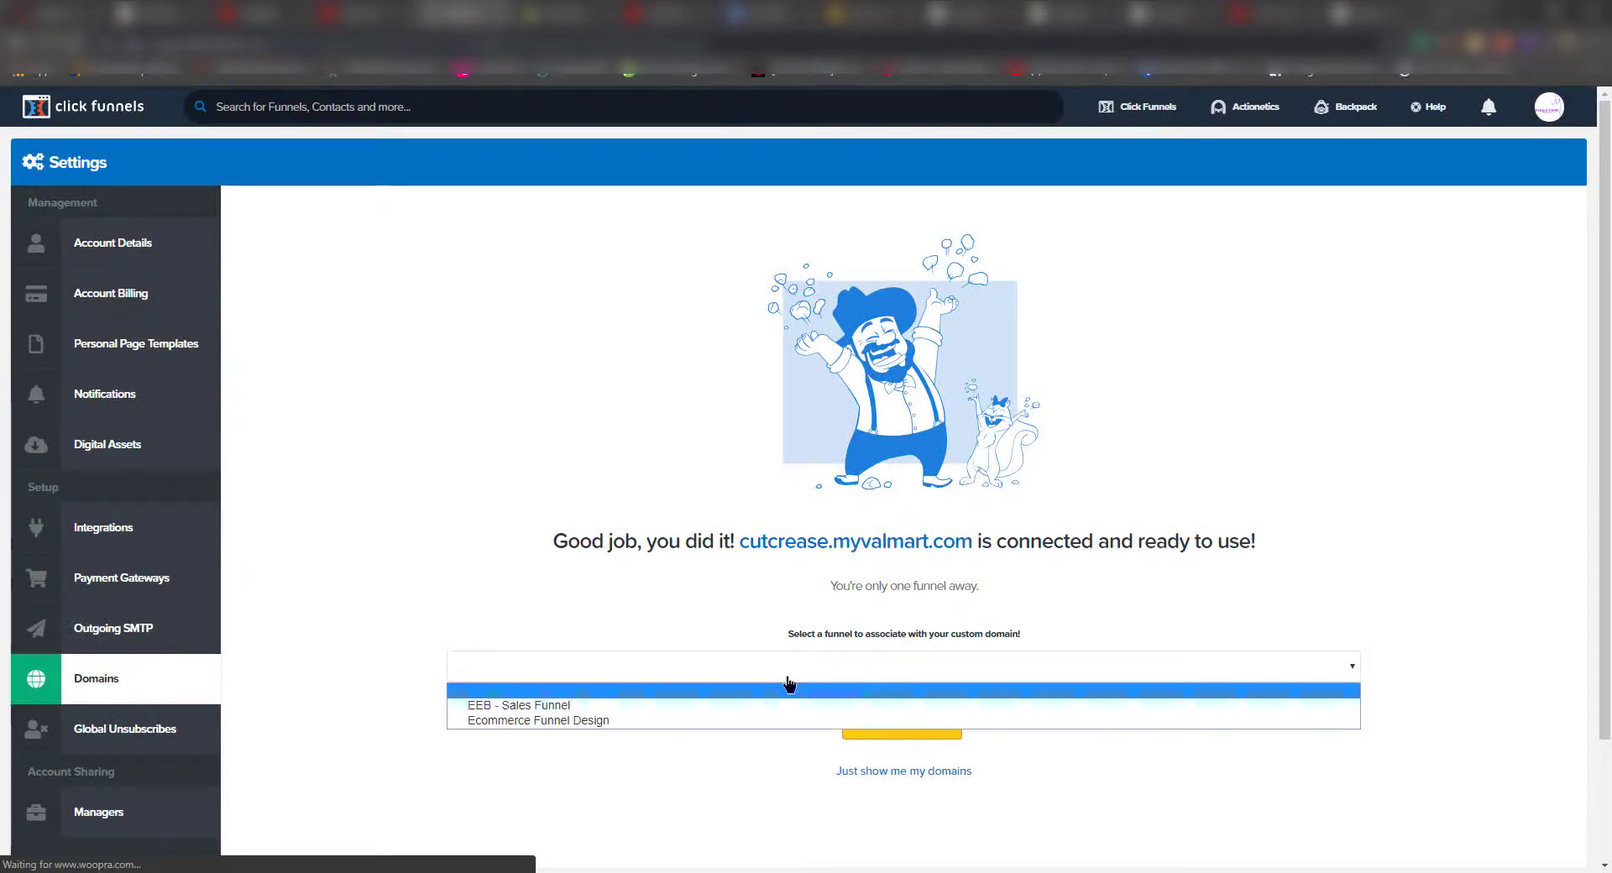
left_click(681, 713)
left_click(912, 729)
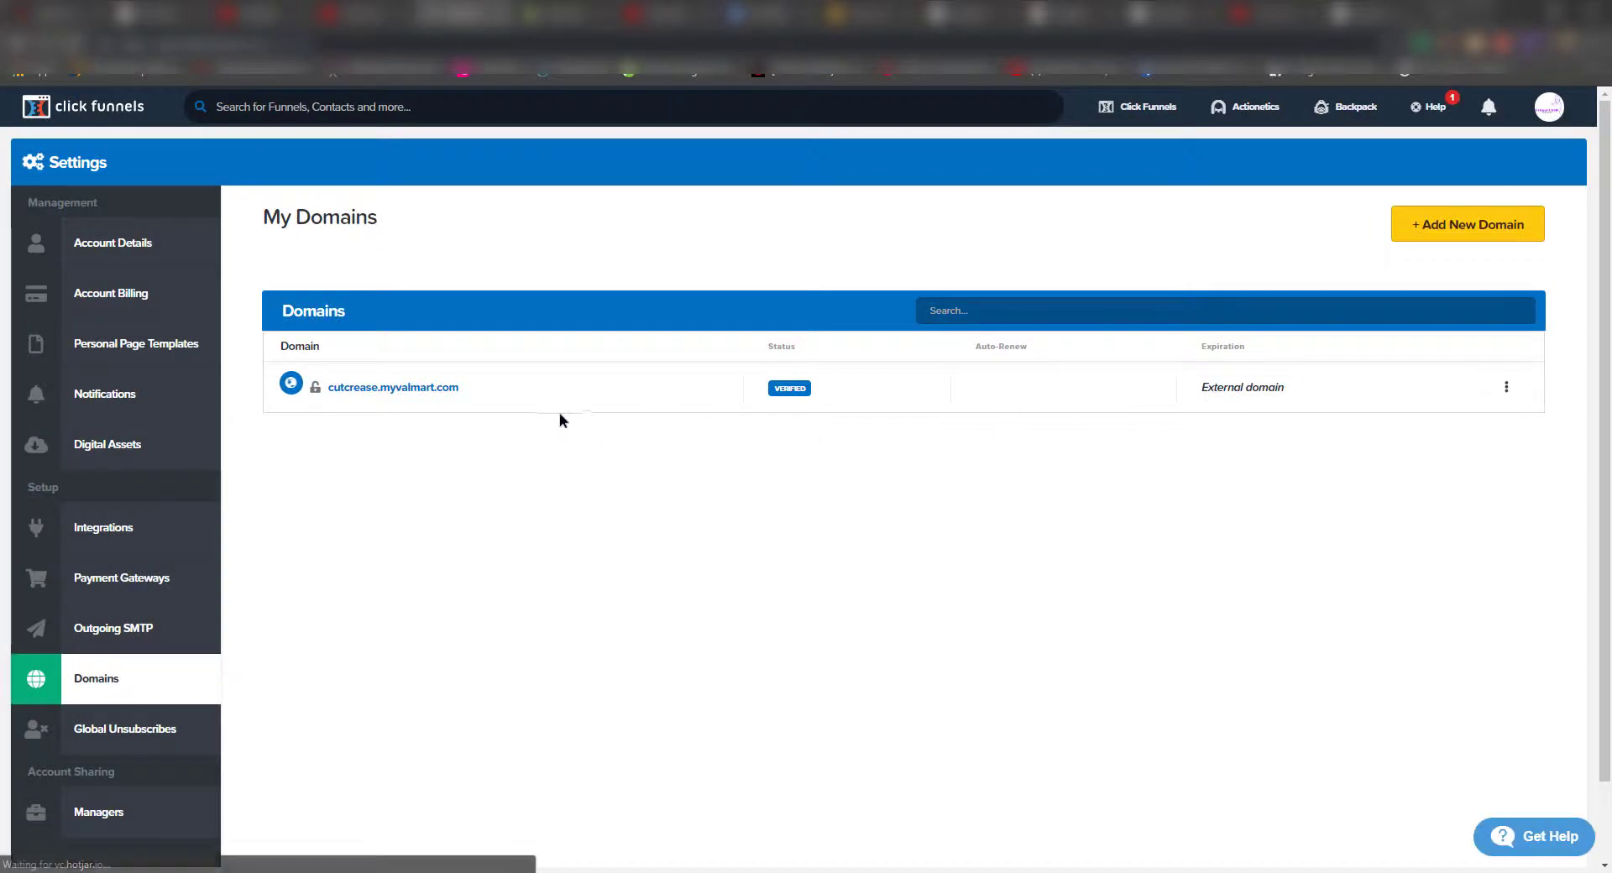
left_click(392, 391)
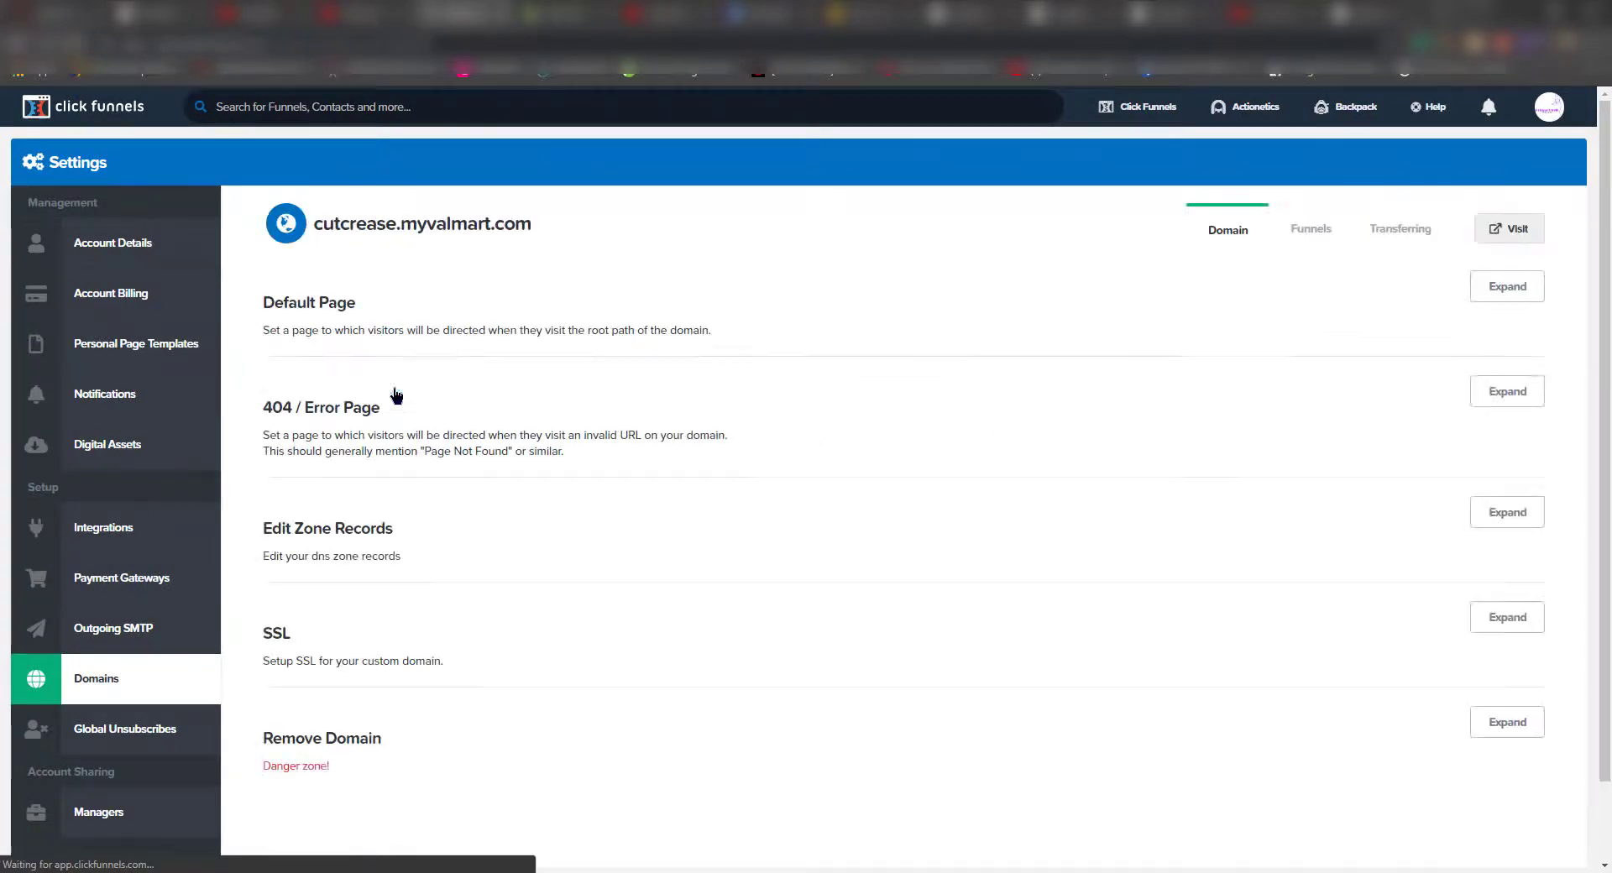
left_click(1509, 228)
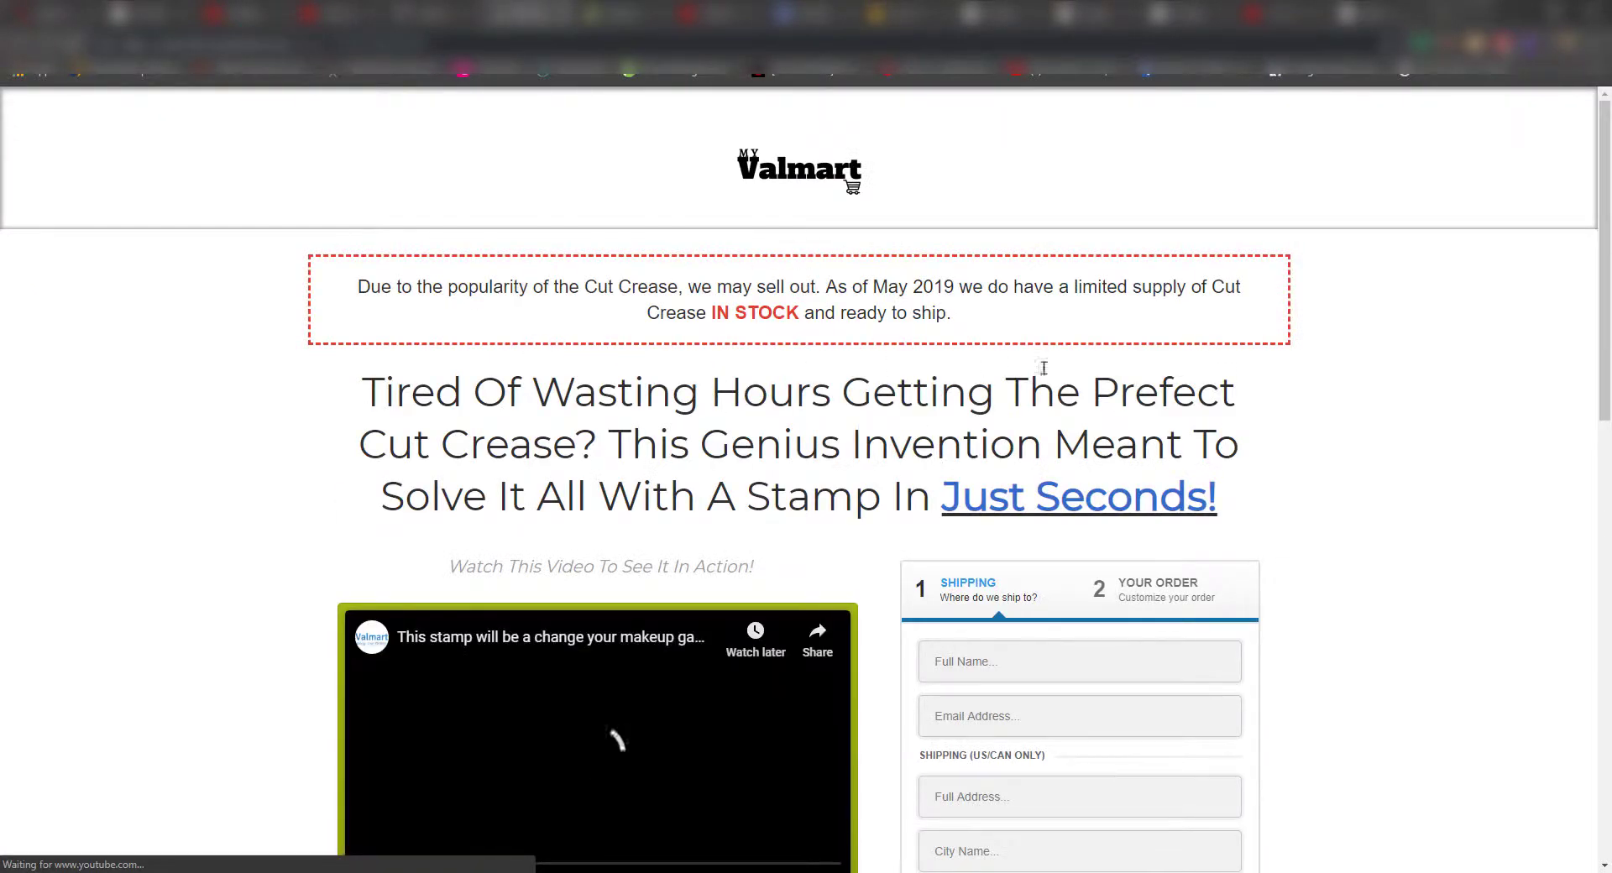
scroll(1189, 409, "down", 2)
scroll(1188, 409, "down", 2)
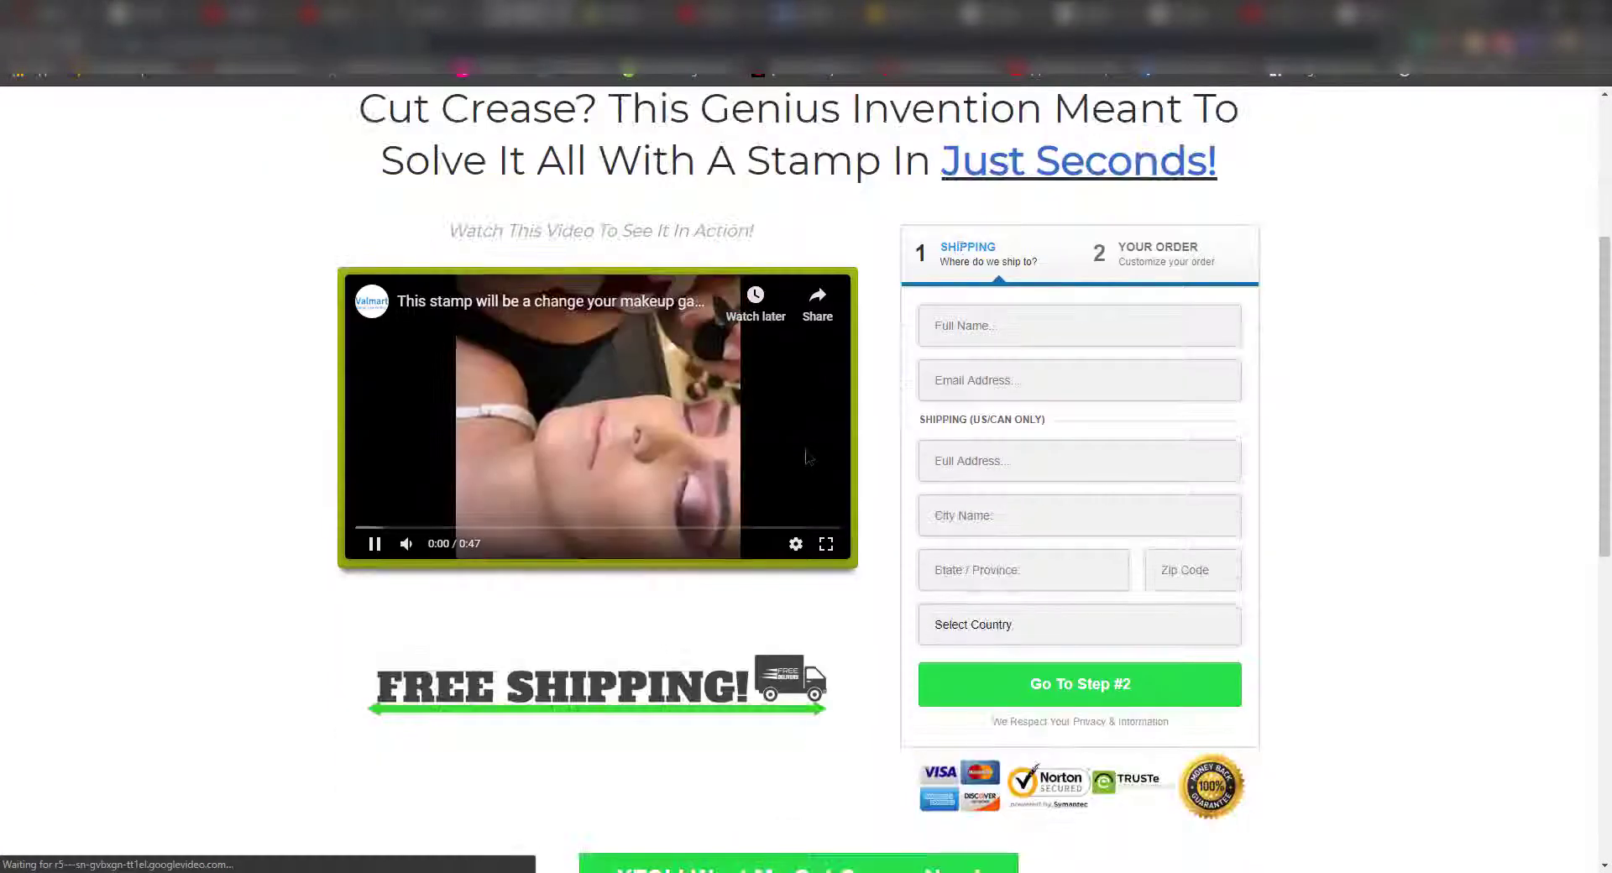
left_click(371, 546)
scroll(1090, 381, "down", 4)
scroll(1073, 377, "up", 2)
scroll(1071, 355, "down", 2)
scroll(1071, 354, "down", 1)
scroll(864, 462, "up", 3)
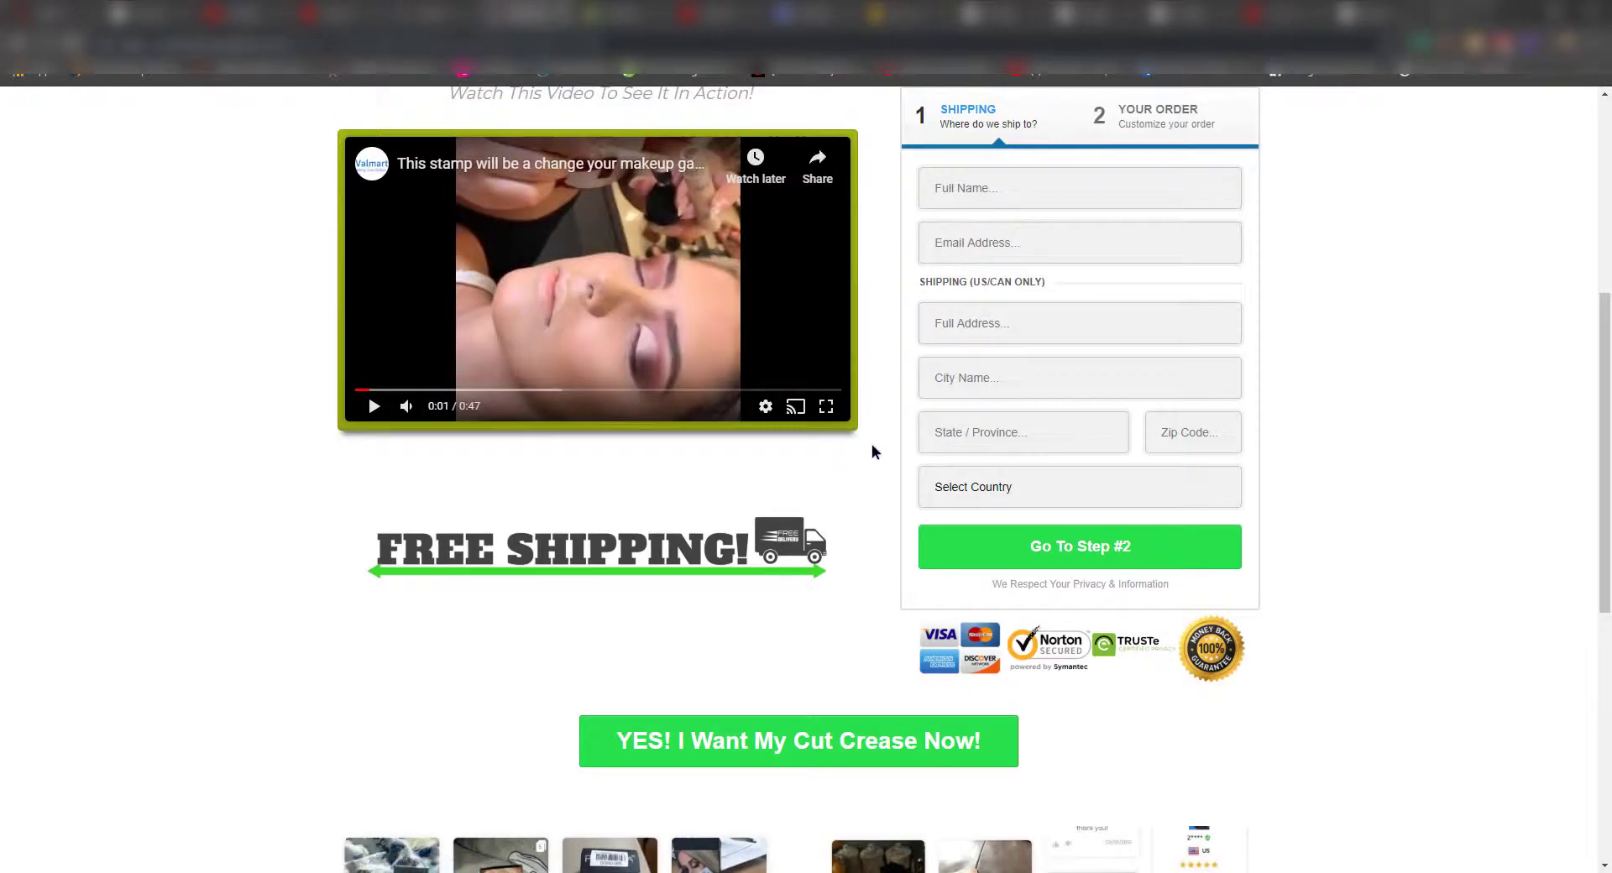
scroll(1012, 260, "down", 2)
scroll(1012, 260, "up", 1)
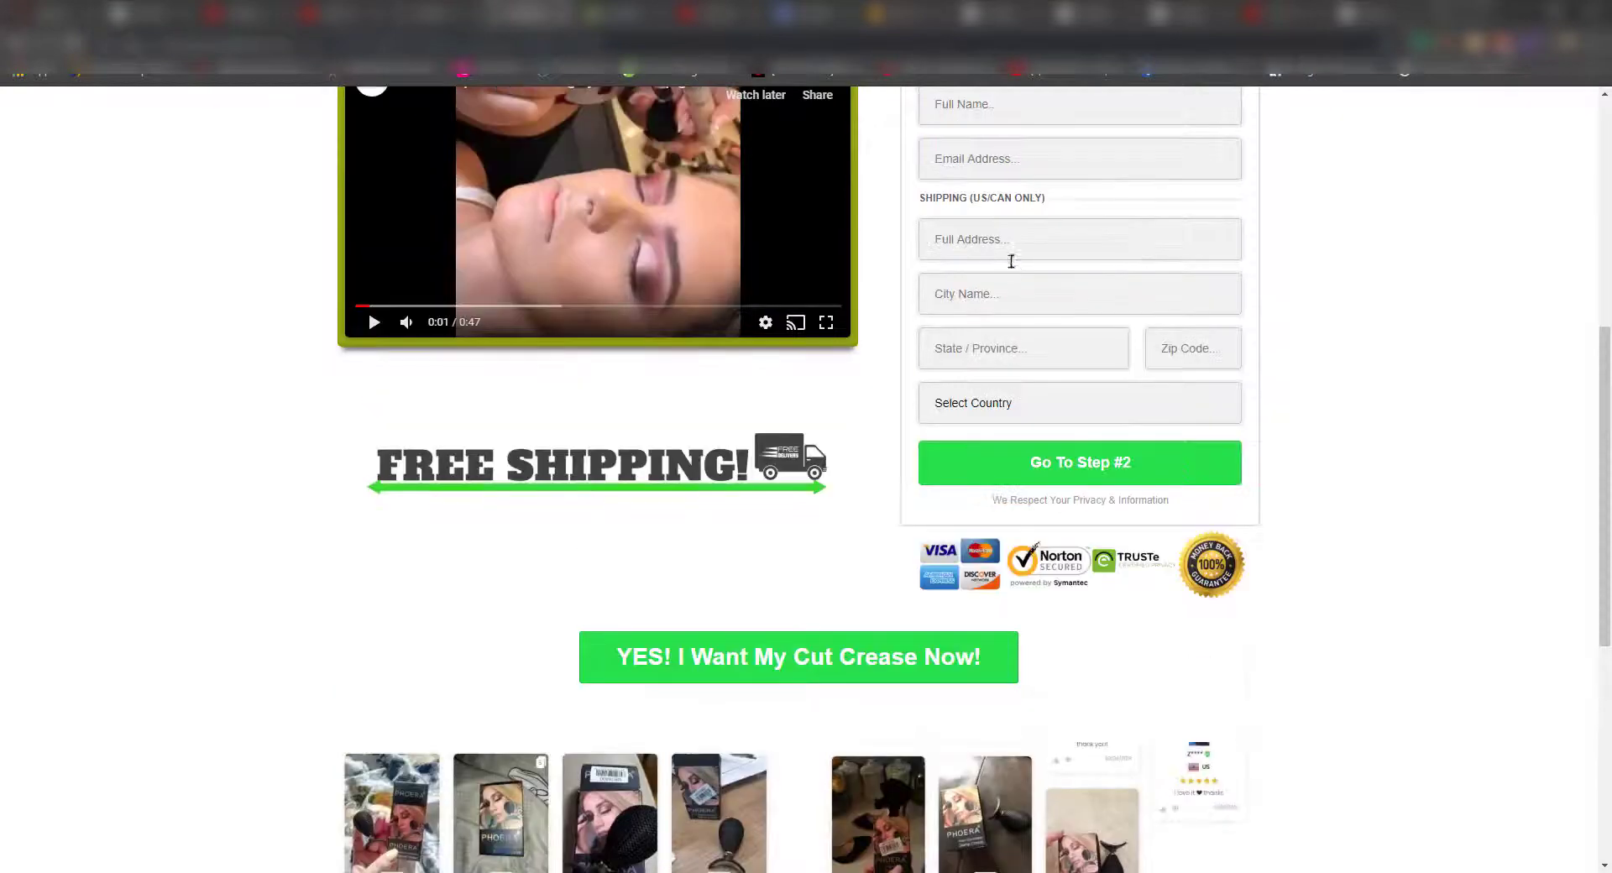
scroll(1007, 314, "down", 4)
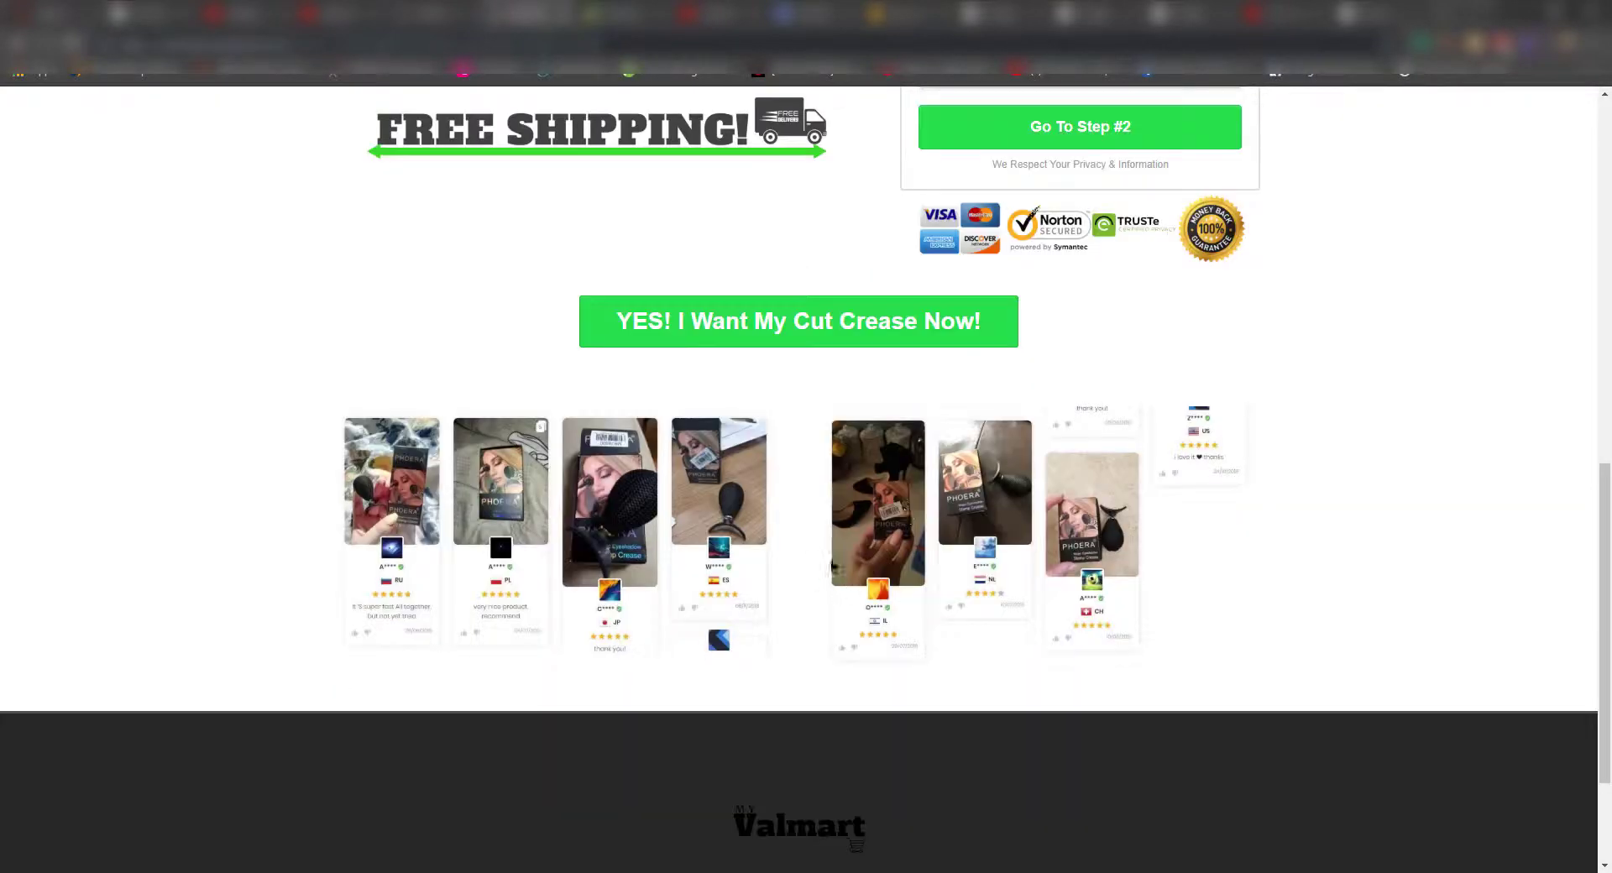
scroll(1214, 514, "up", 8)
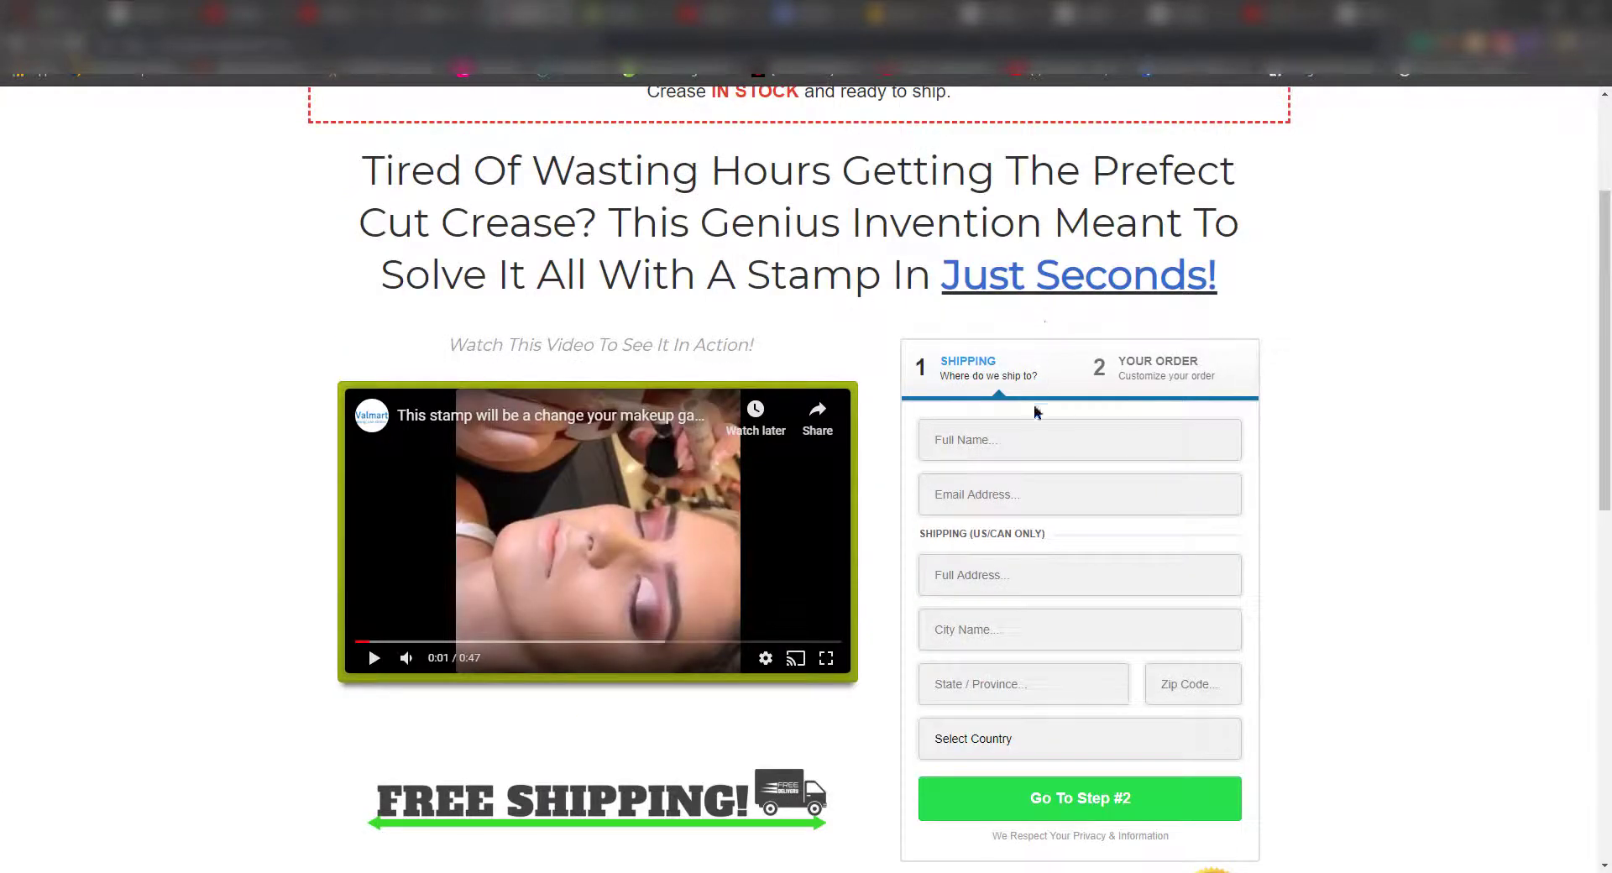
- Autofill the order form's shipping contact and address from saved entries to reach Step #2
left_click(1030, 432)
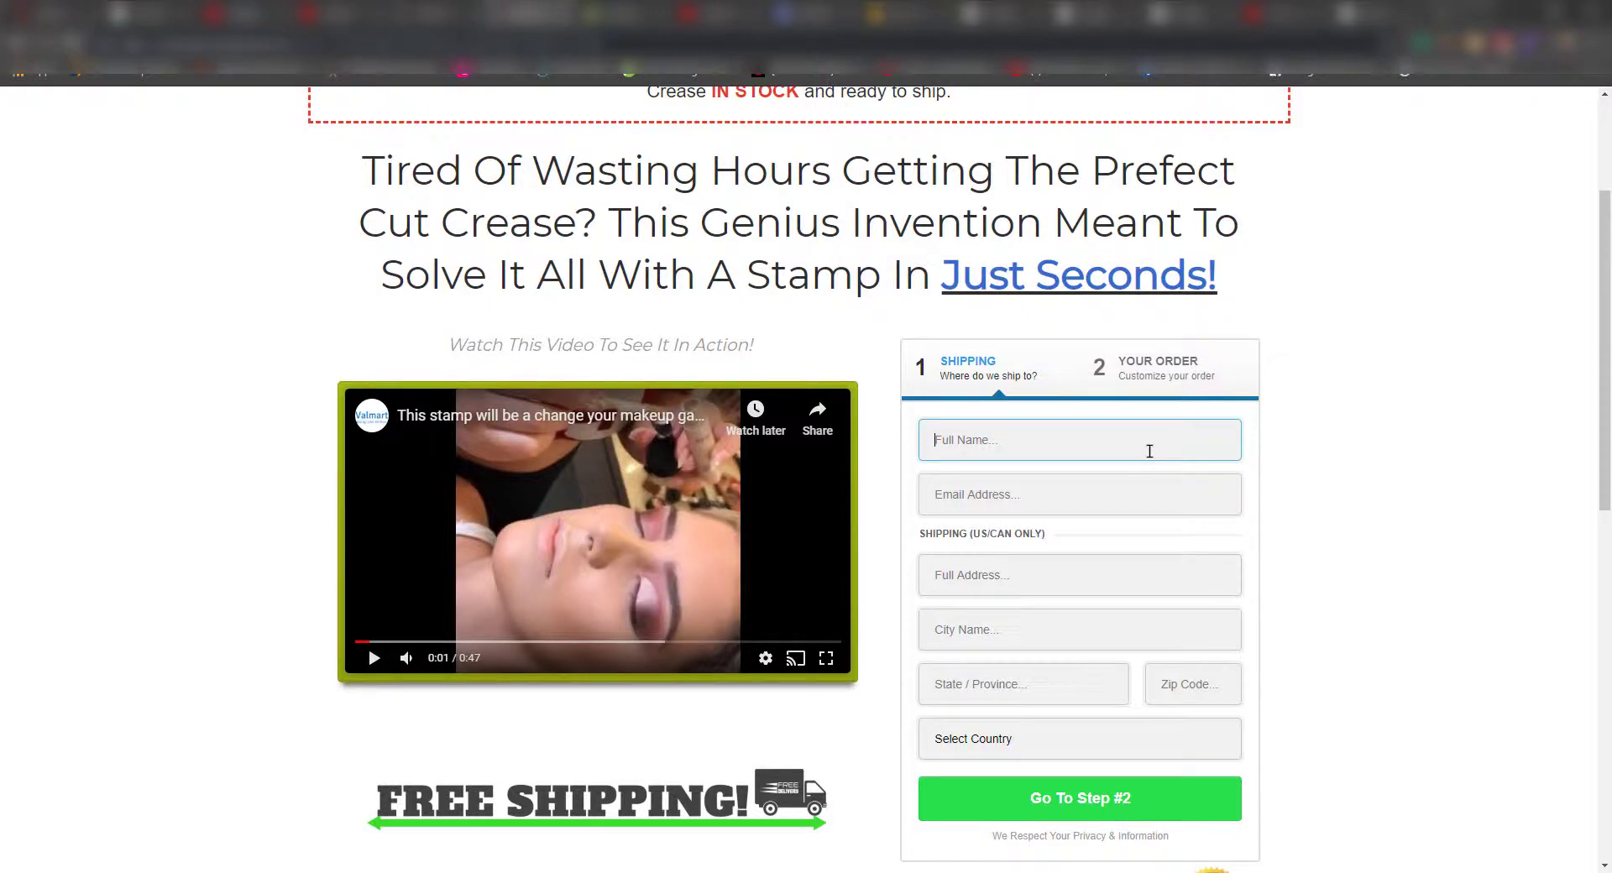
key("Tab")
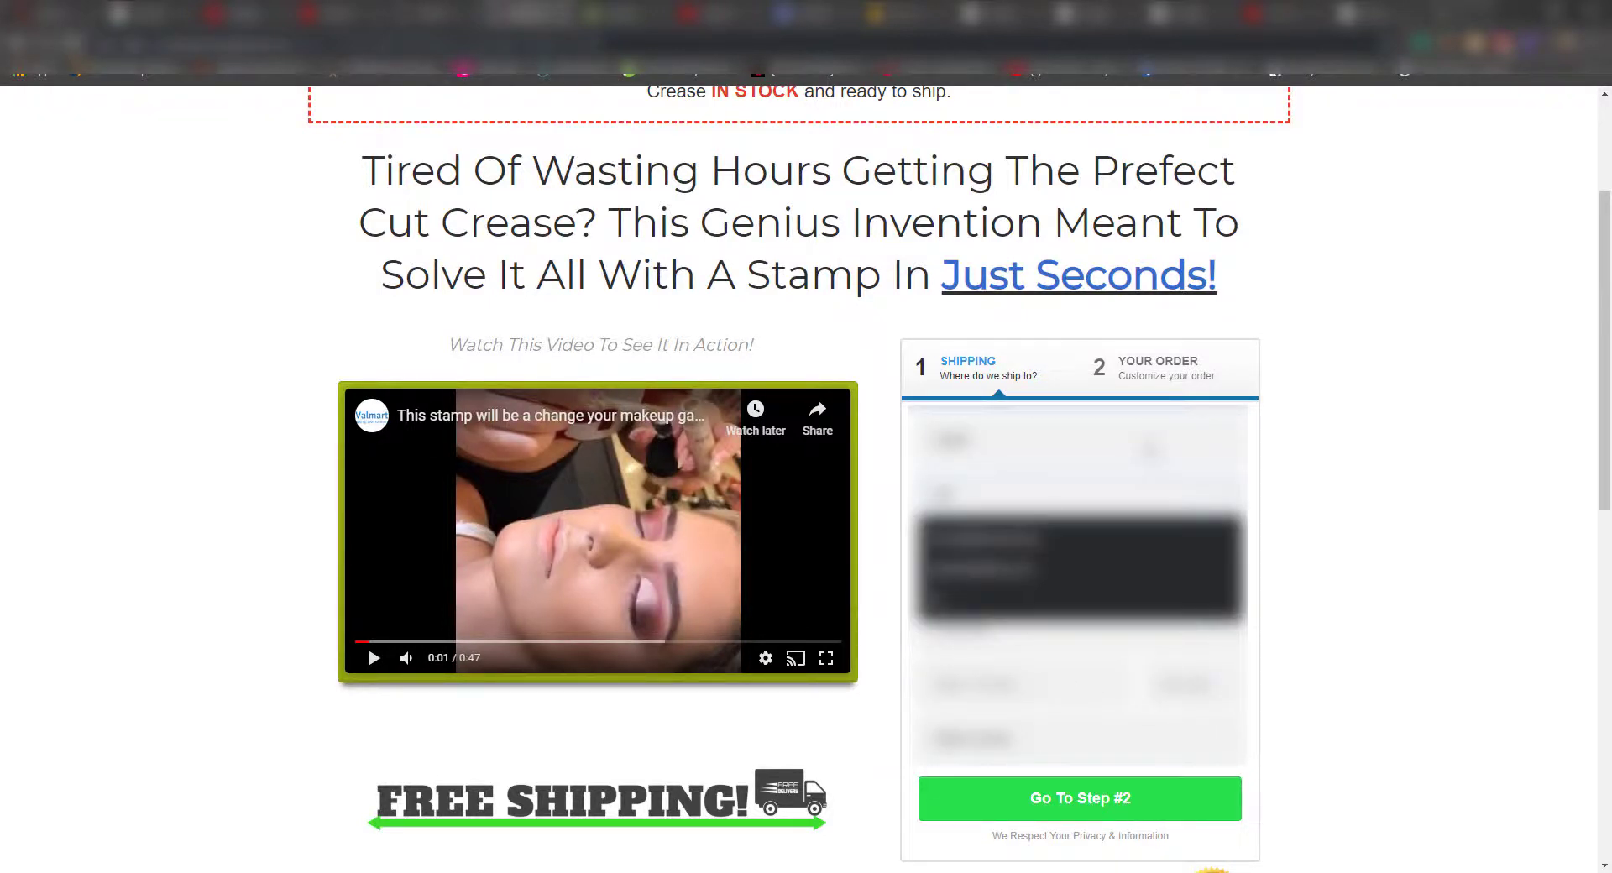
key("Down")
key("Return")
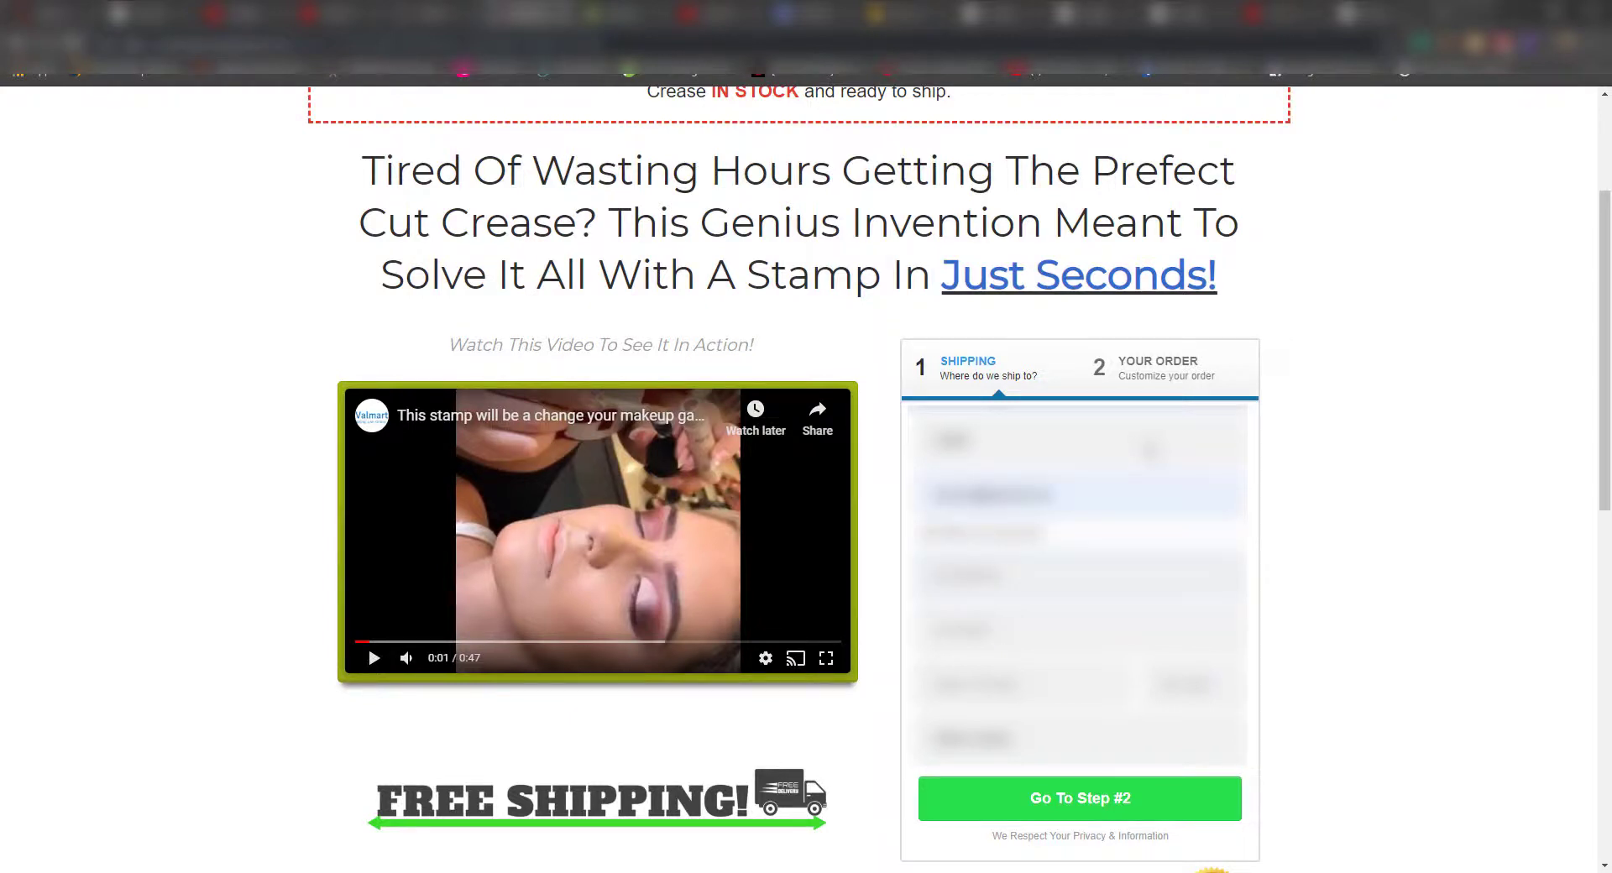
key("Tab")
key("Down")
key("Return")
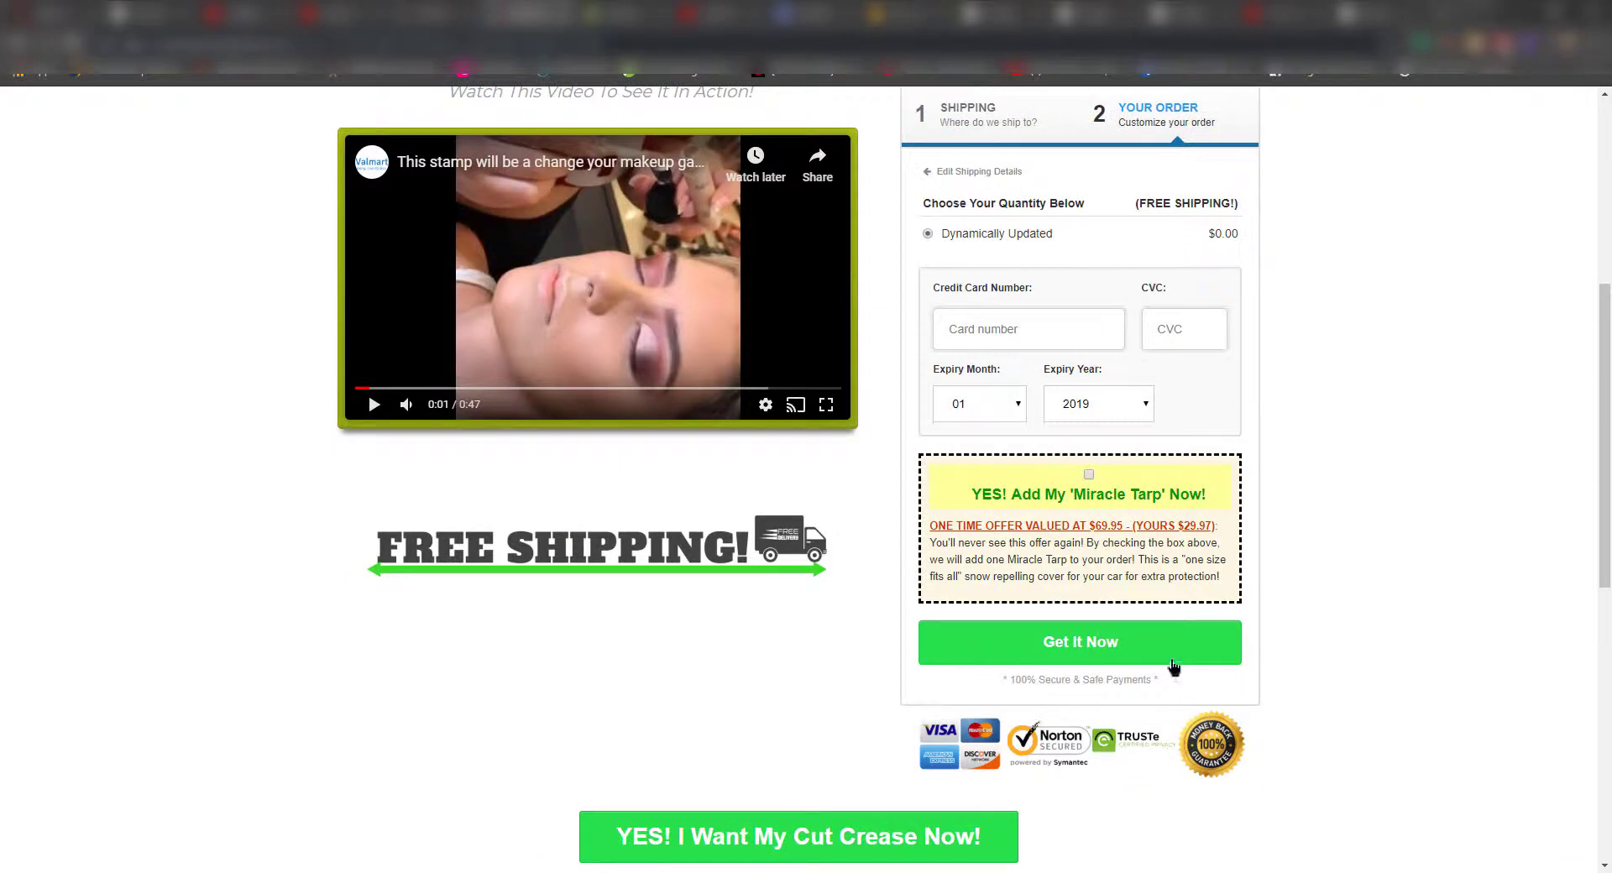
- Review the order bump on the payment step, test Get It Now, and return to domain settings
scroll(1081, 581, "up", 2)
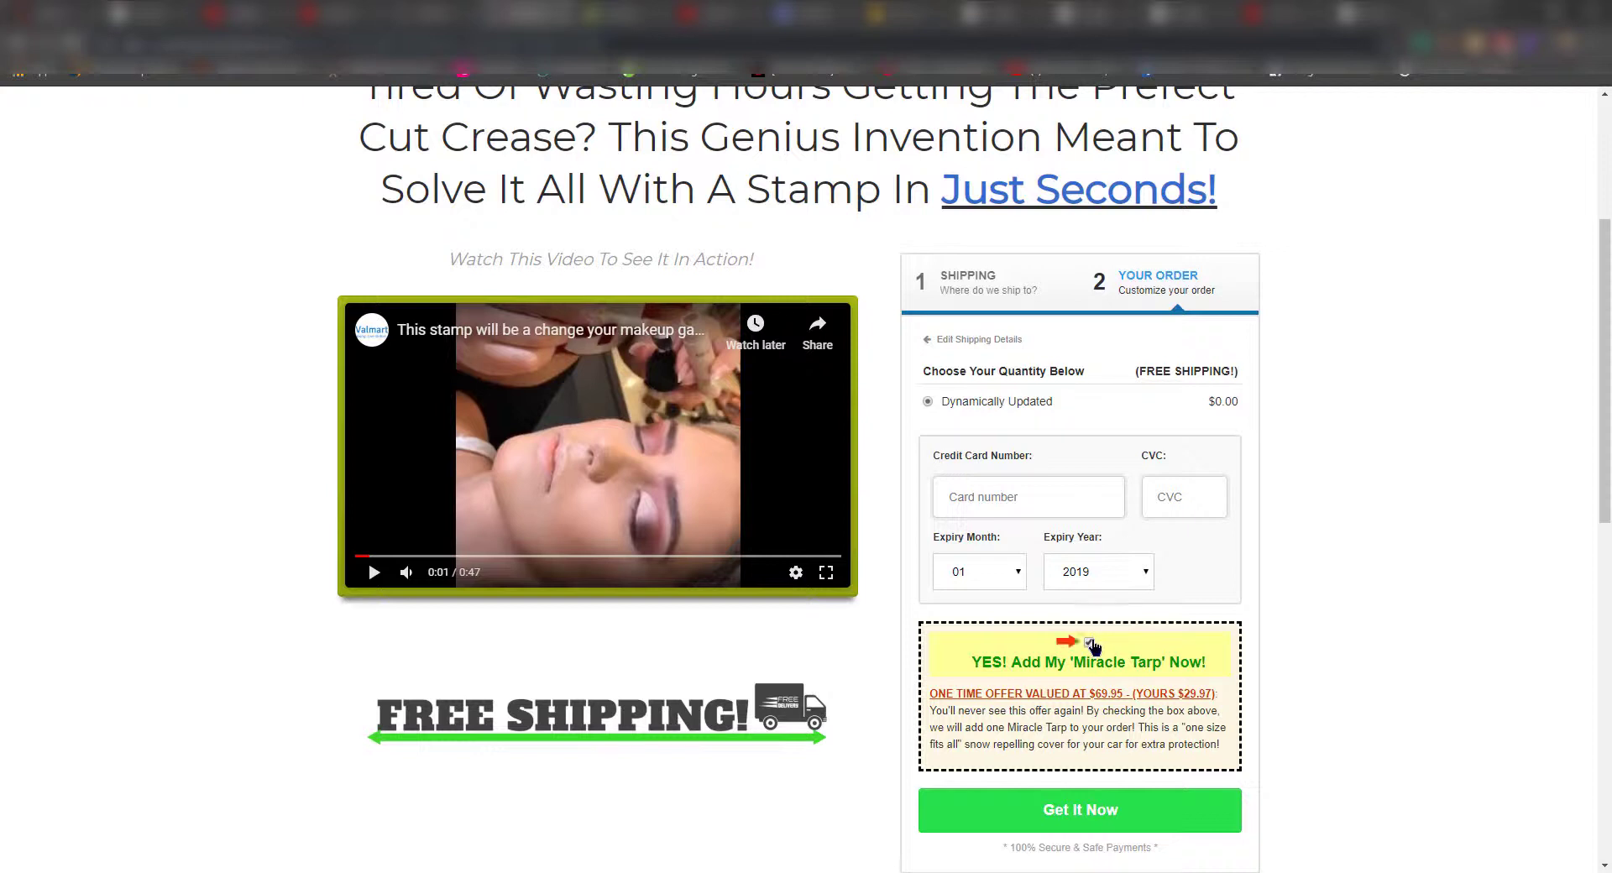
scroll(1090, 649, "down", 3)
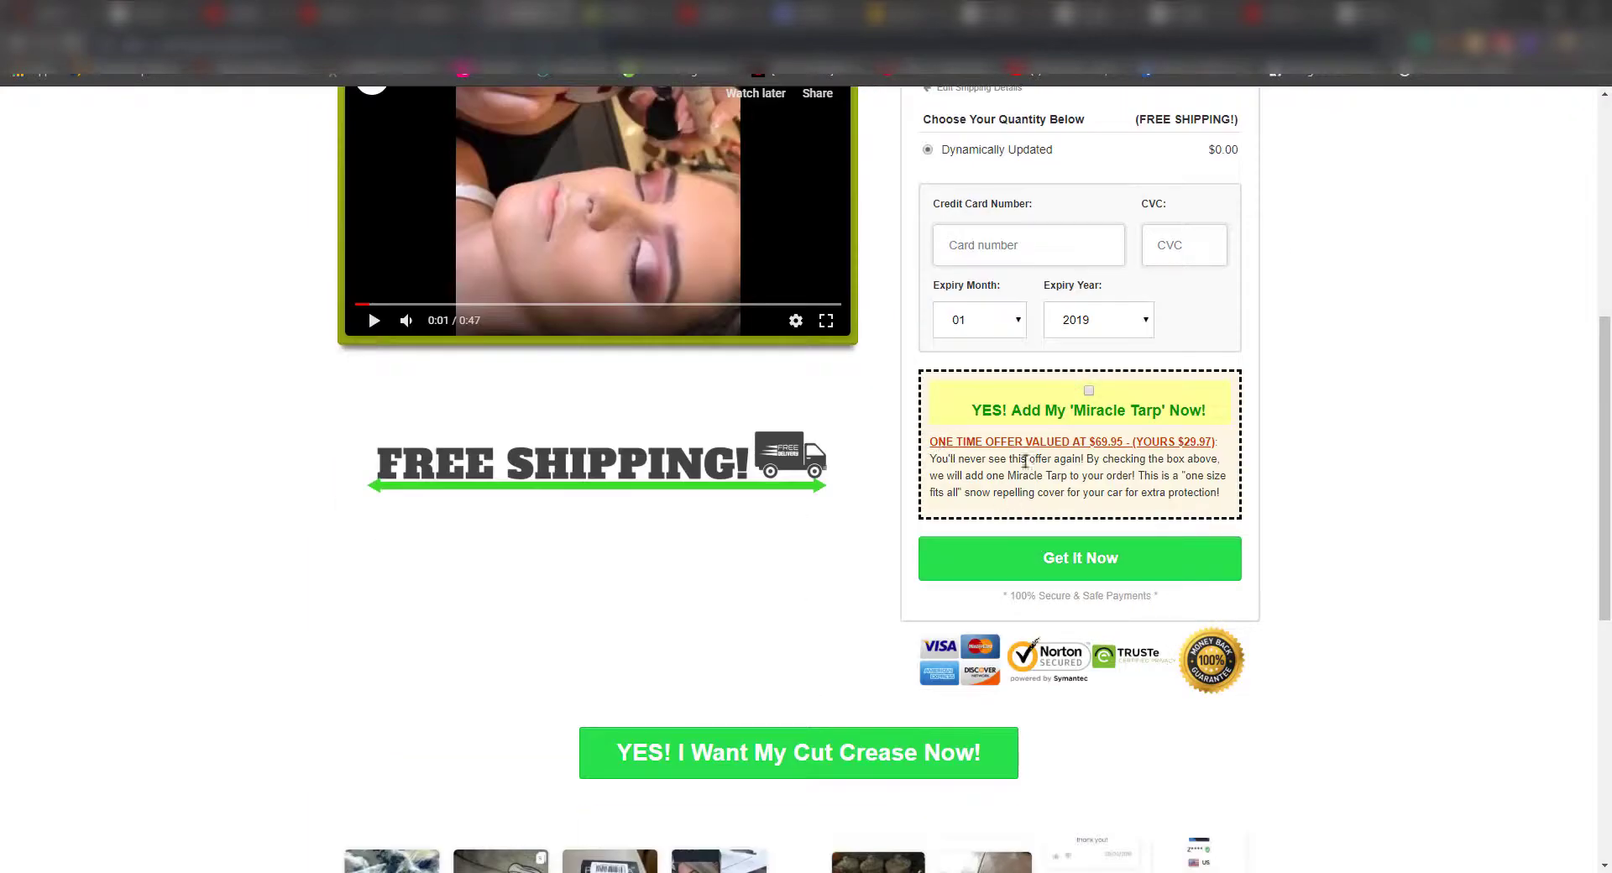
scroll(1148, 526, "up", 3)
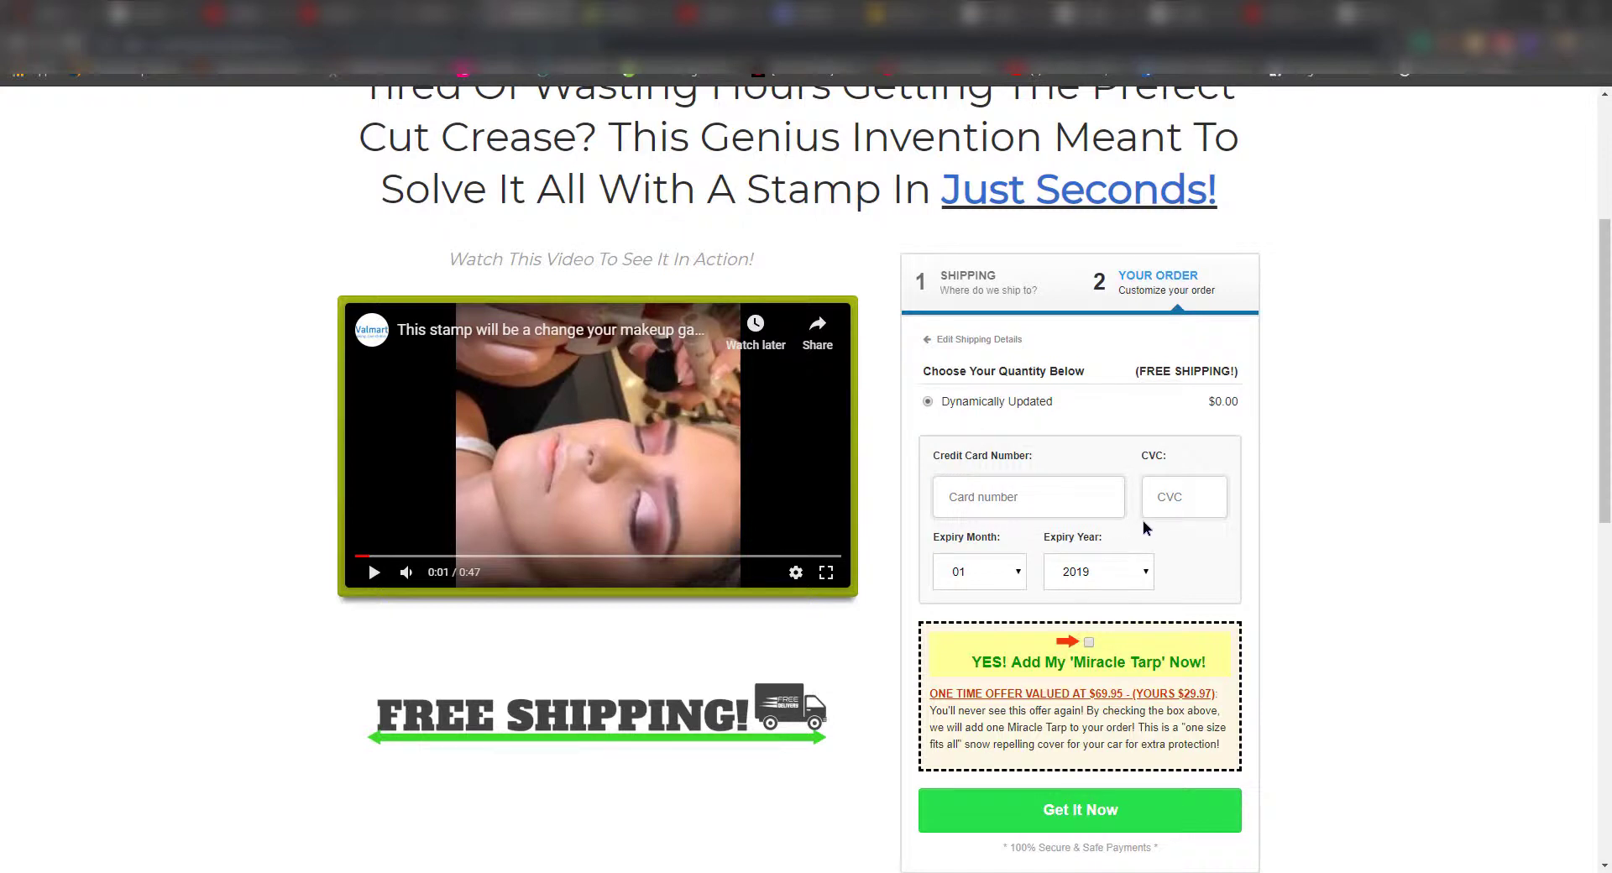
scroll(1142, 525, "down", 4)
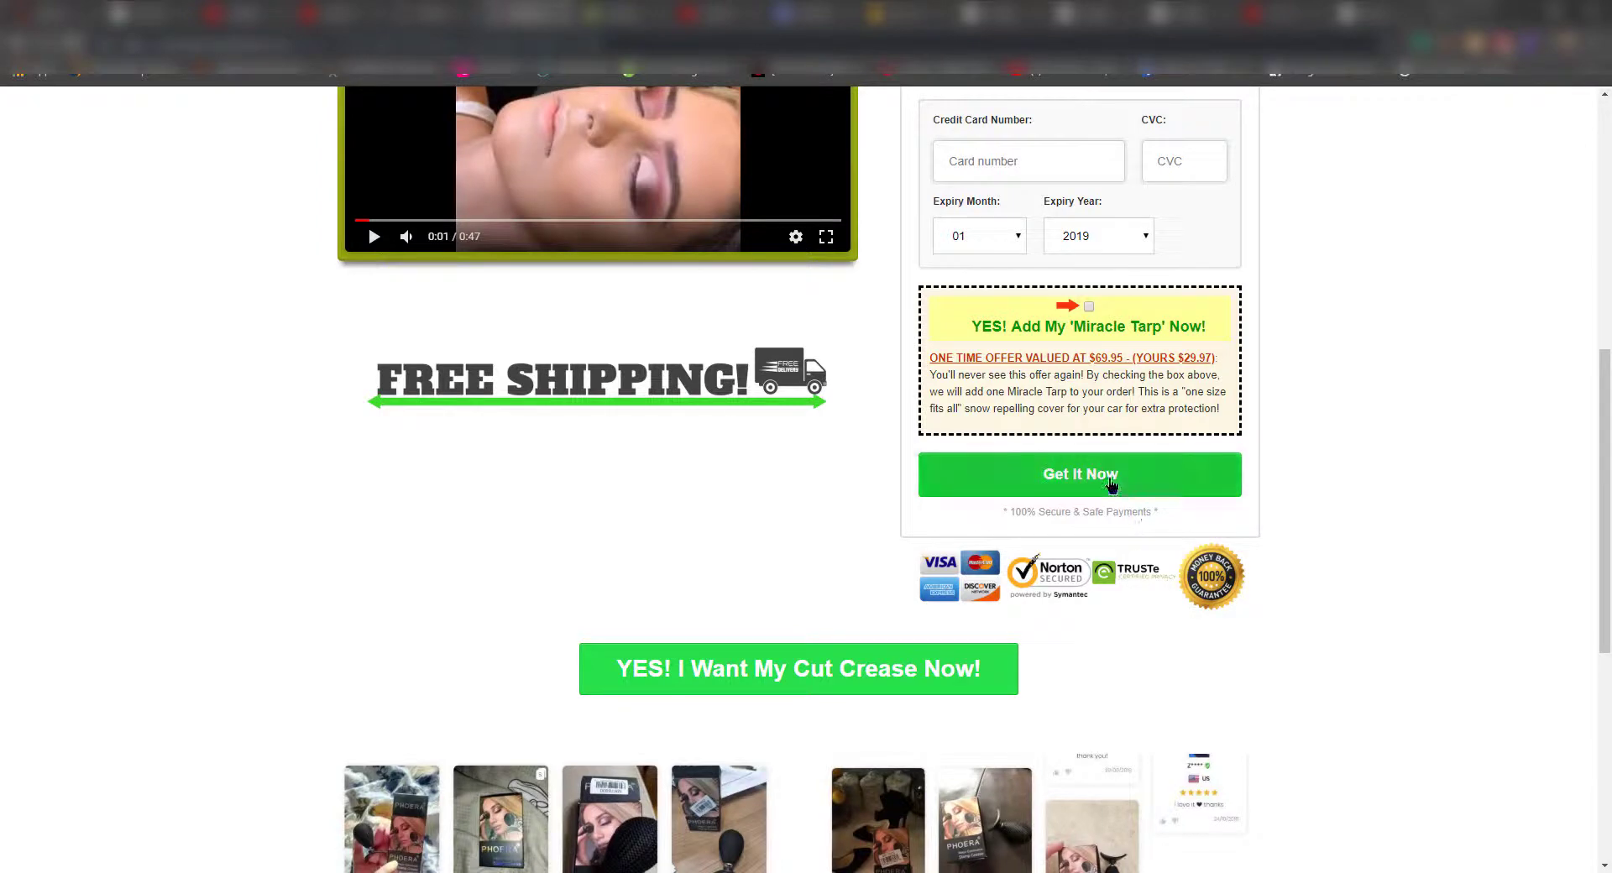
left_click(1112, 486)
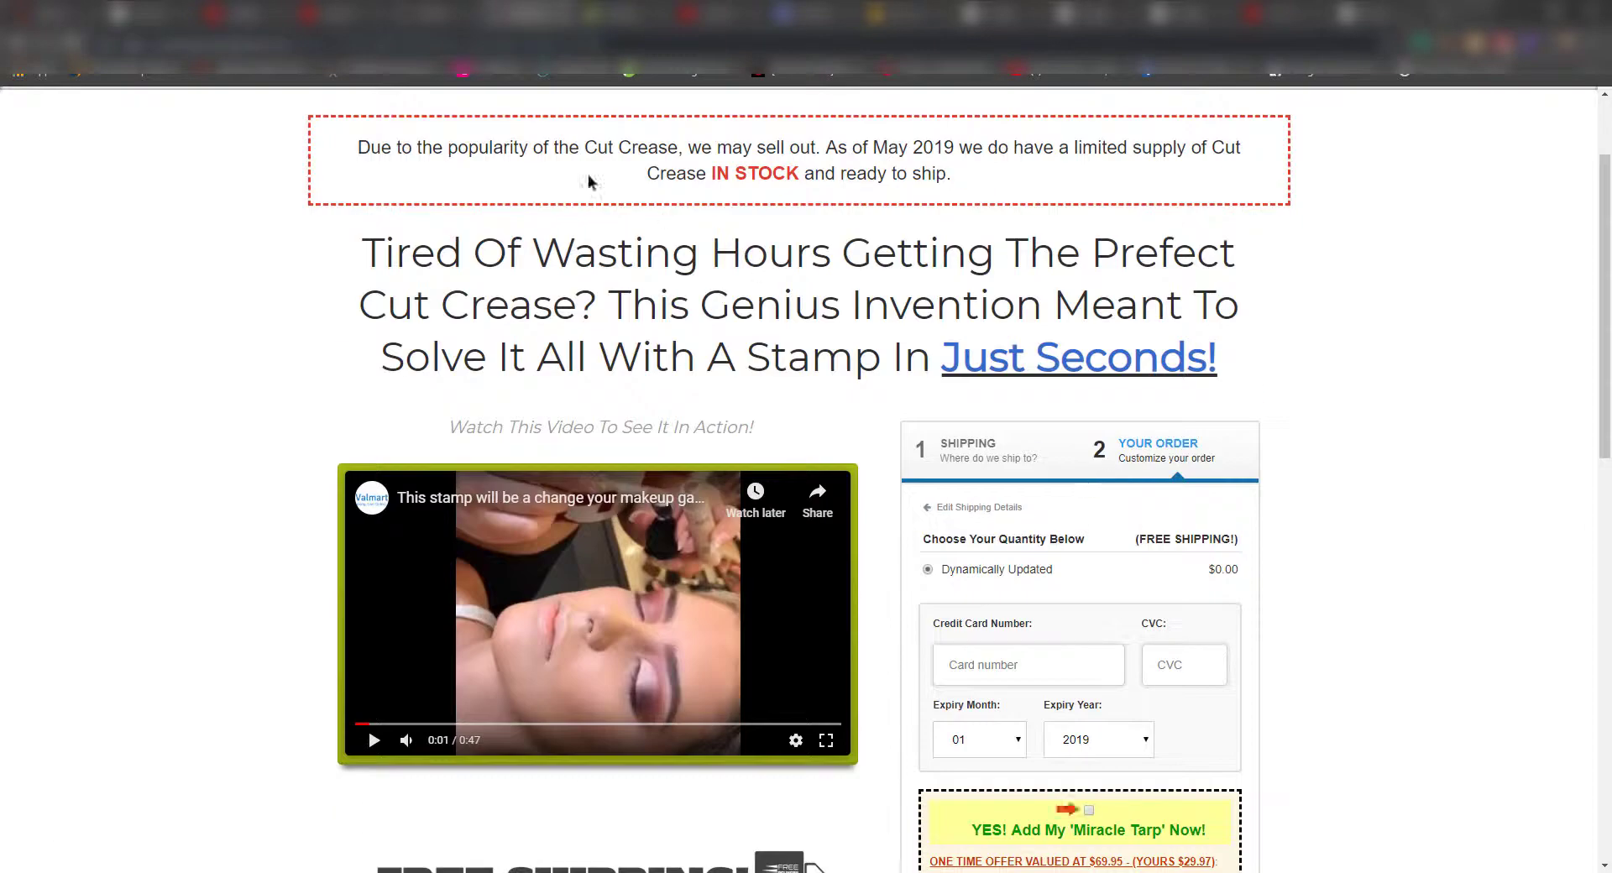
key("ctrl+Tab")
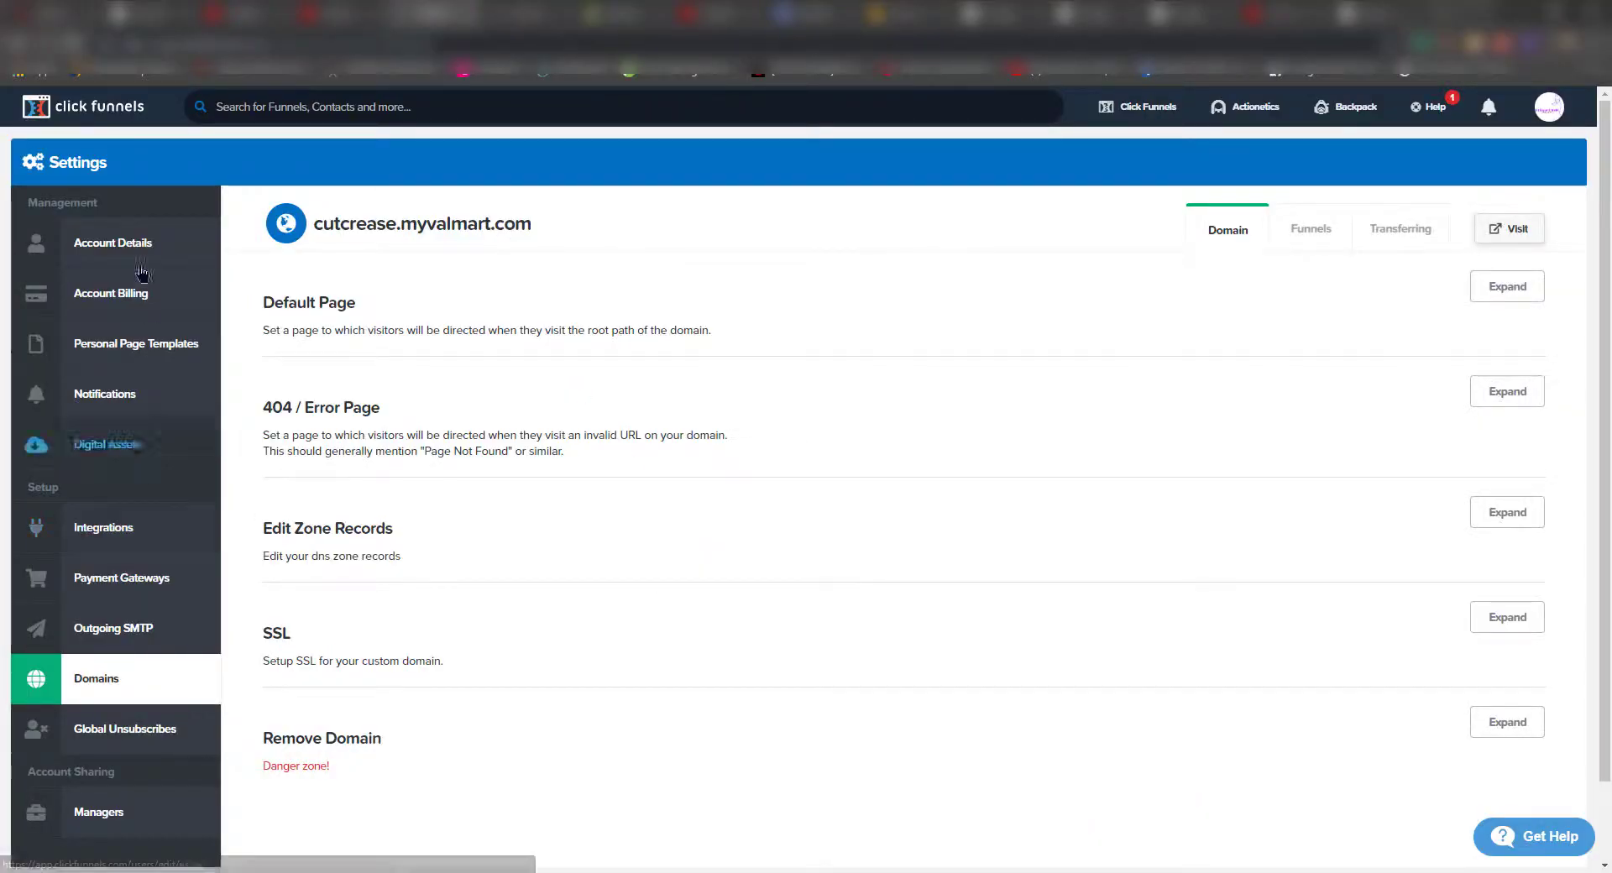
- Set the Order 2 Step form's Toggle Order Bump style option to Hide Order Bump
mouse_move(1162, 106)
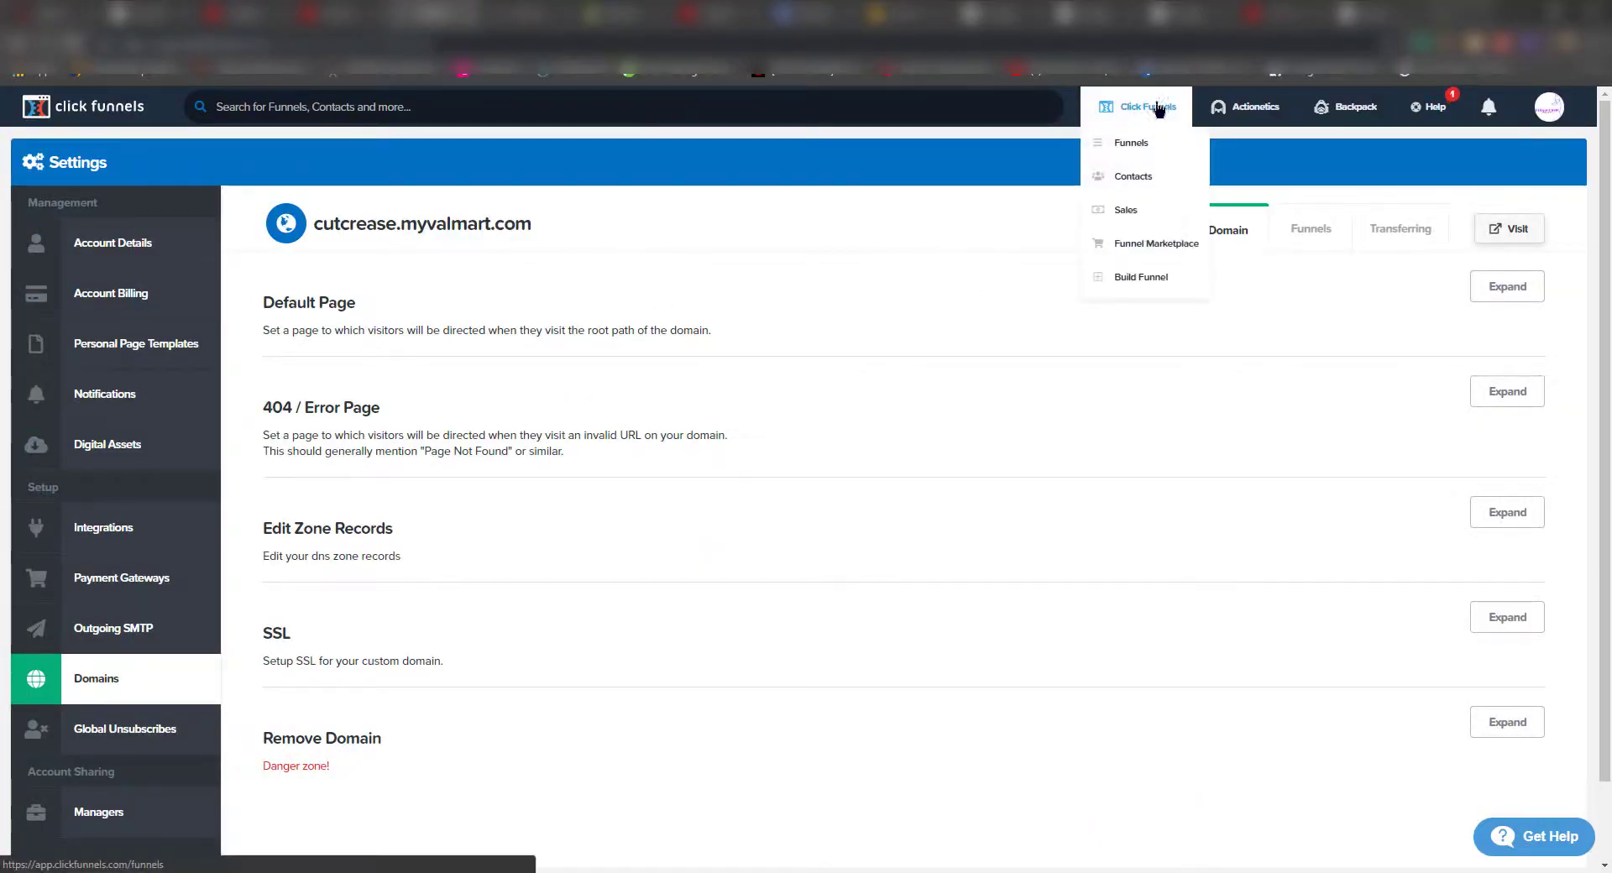
left_click(1142, 156)
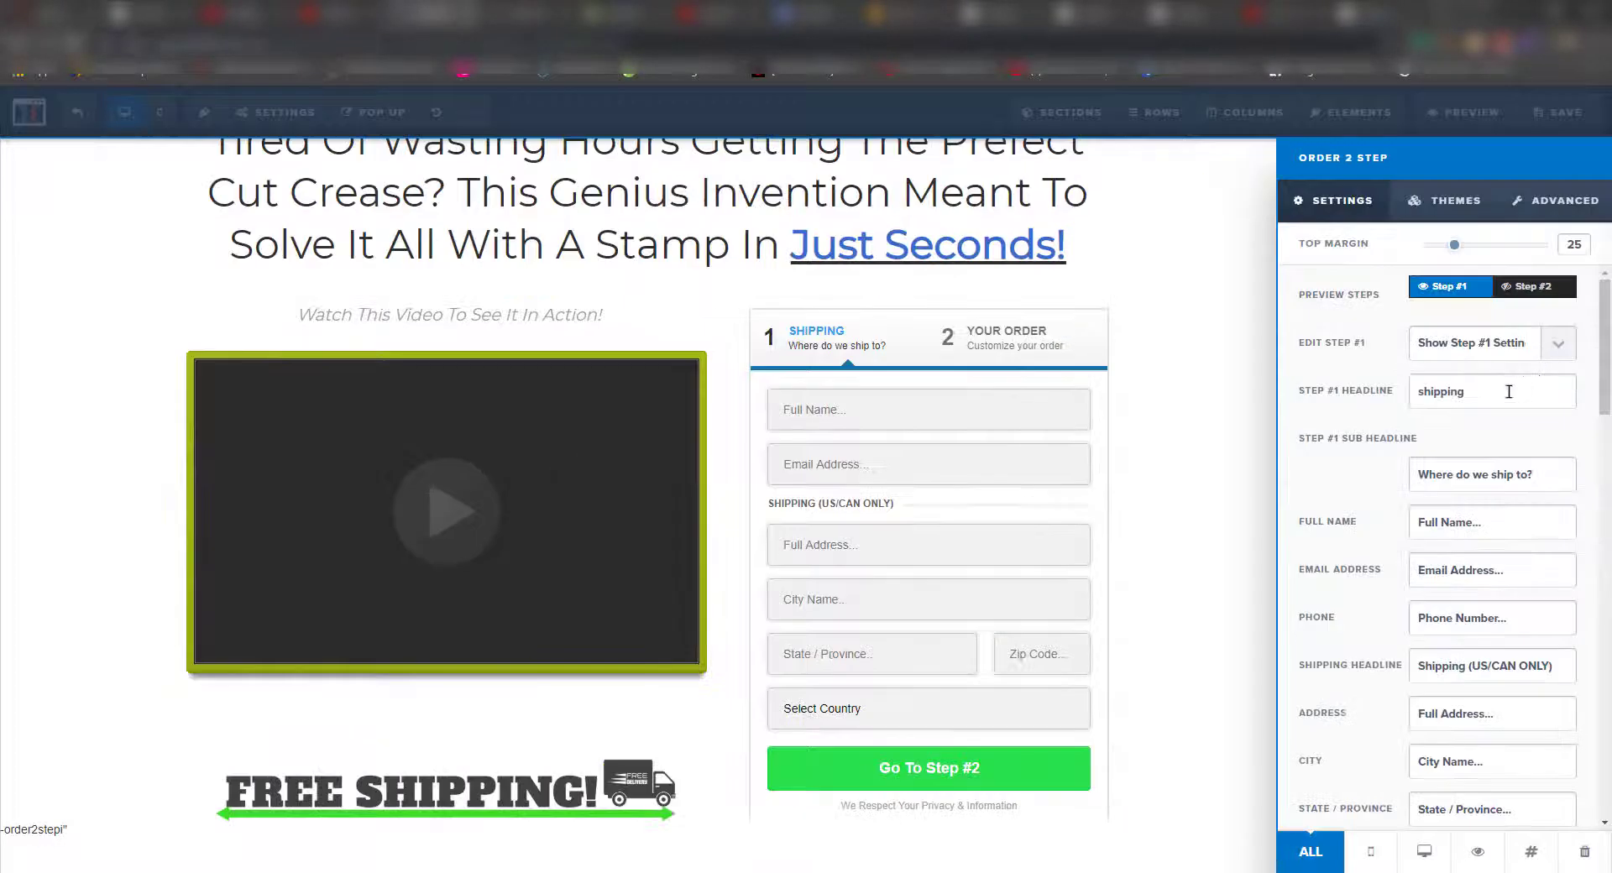
scroll(1527, 451, "down", 2)
scroll(1526, 451, "up", 2)
left_click(1478, 211)
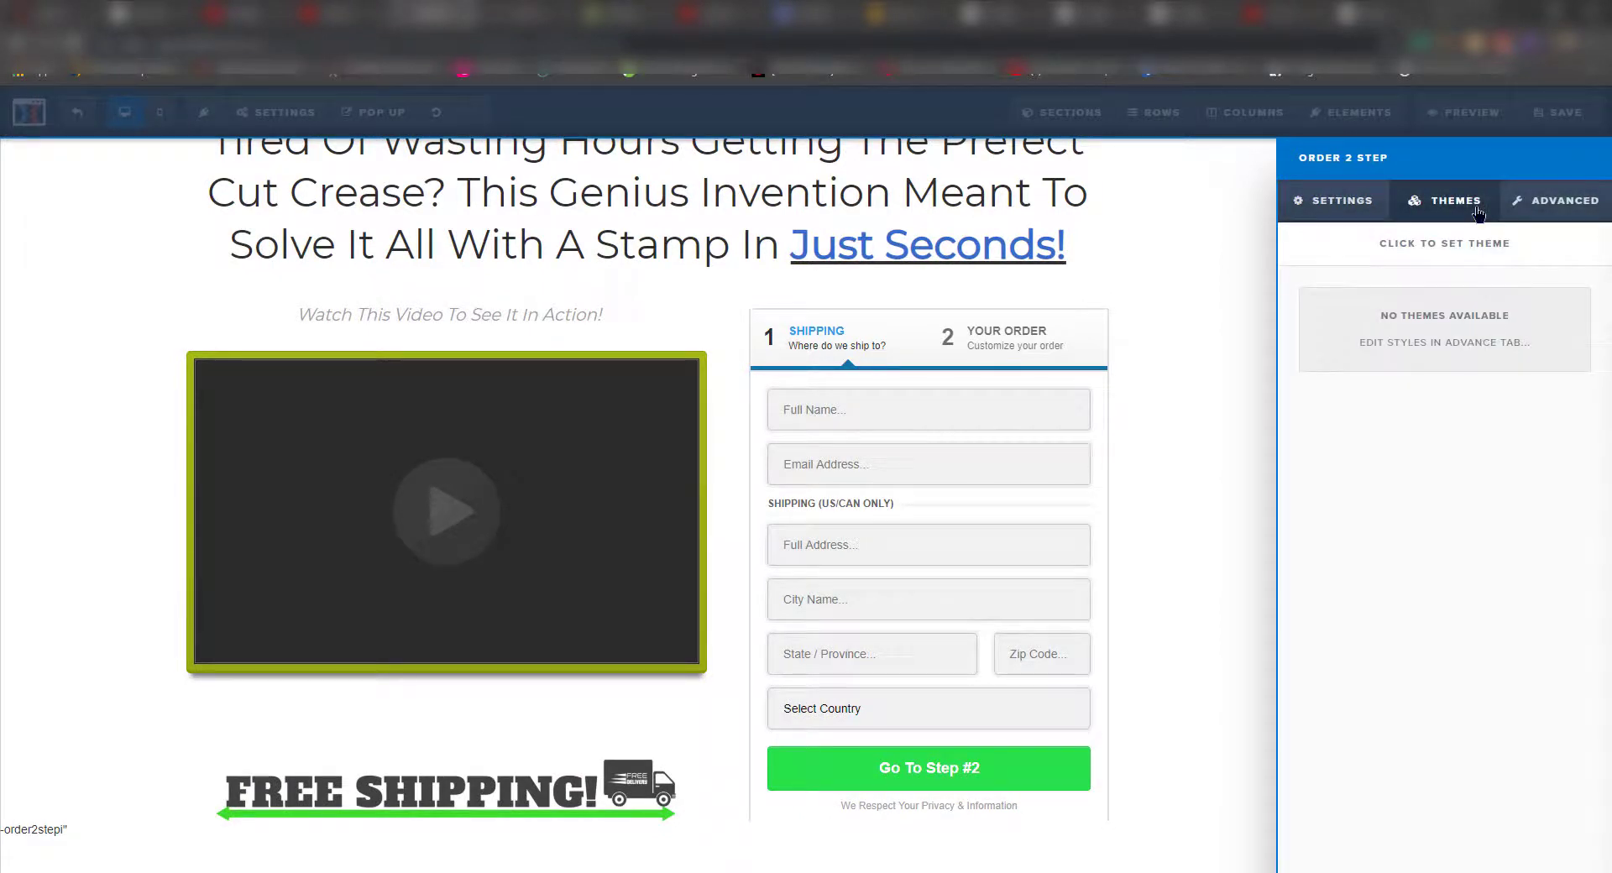
left_click(1527, 212)
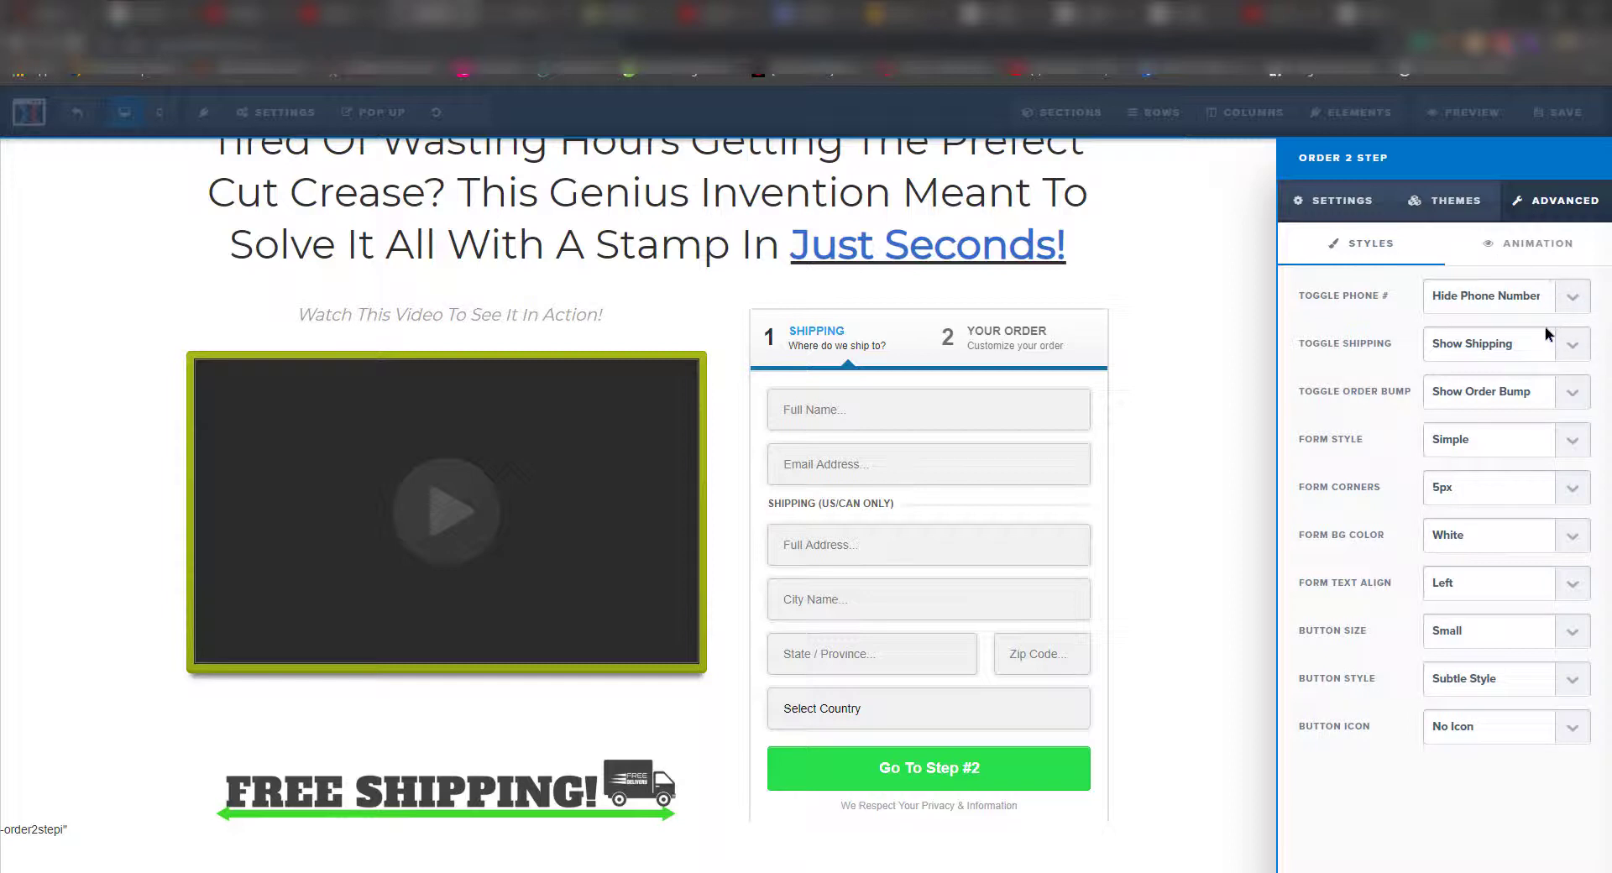
left_click(1558, 399)
left_click(1547, 432)
- Review the form's animation, theme and general settings, then preview Step #2
left_click(1577, 250)
left_click(1394, 244)
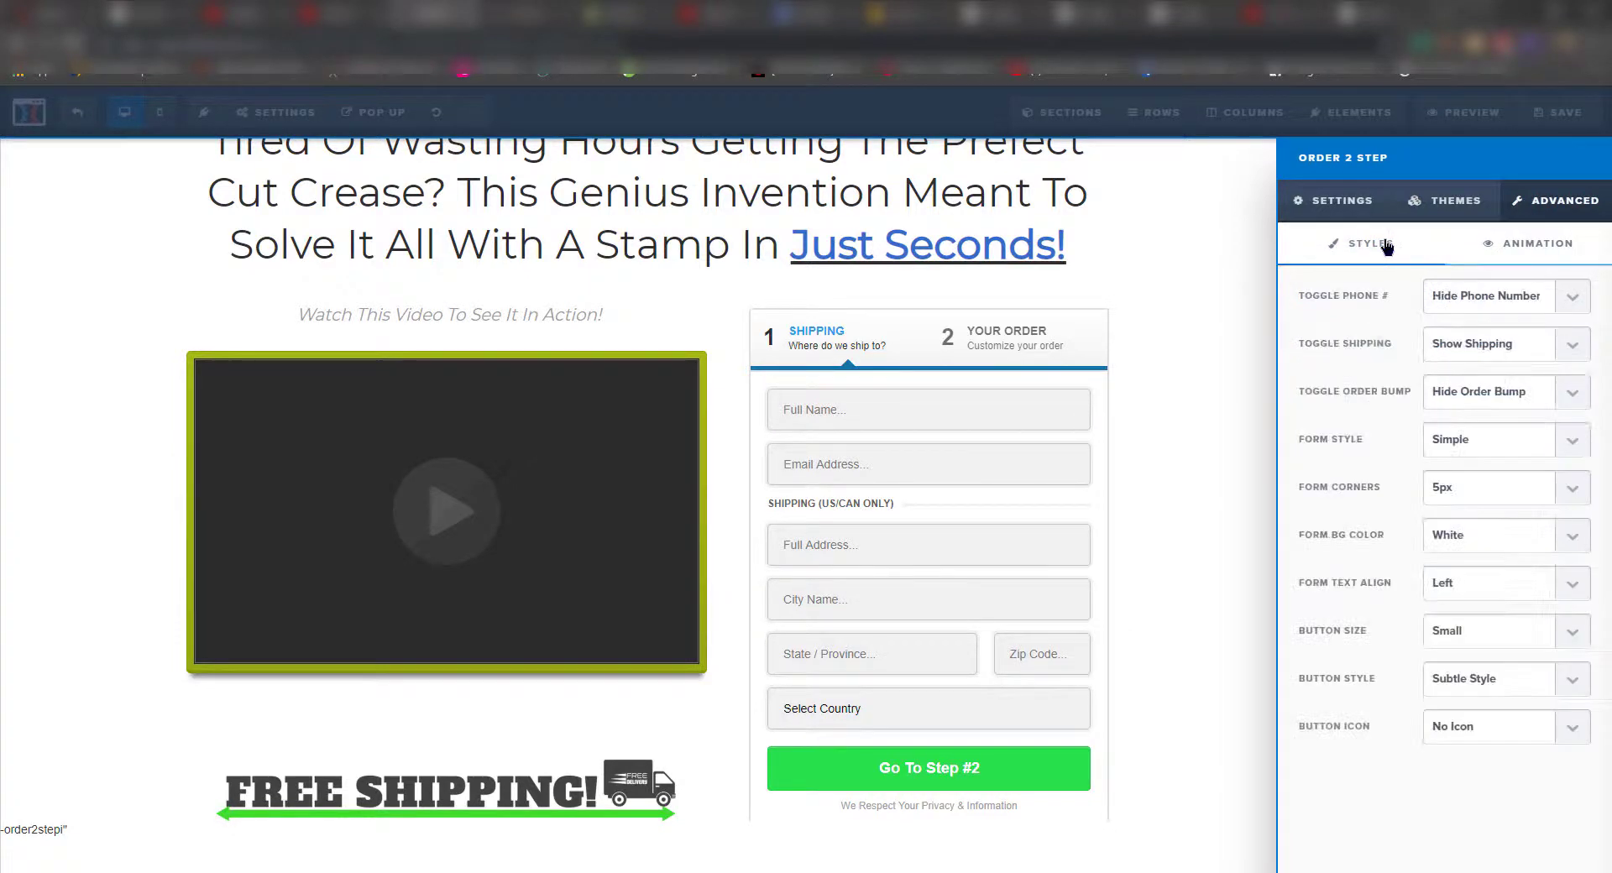
left_click(1354, 208)
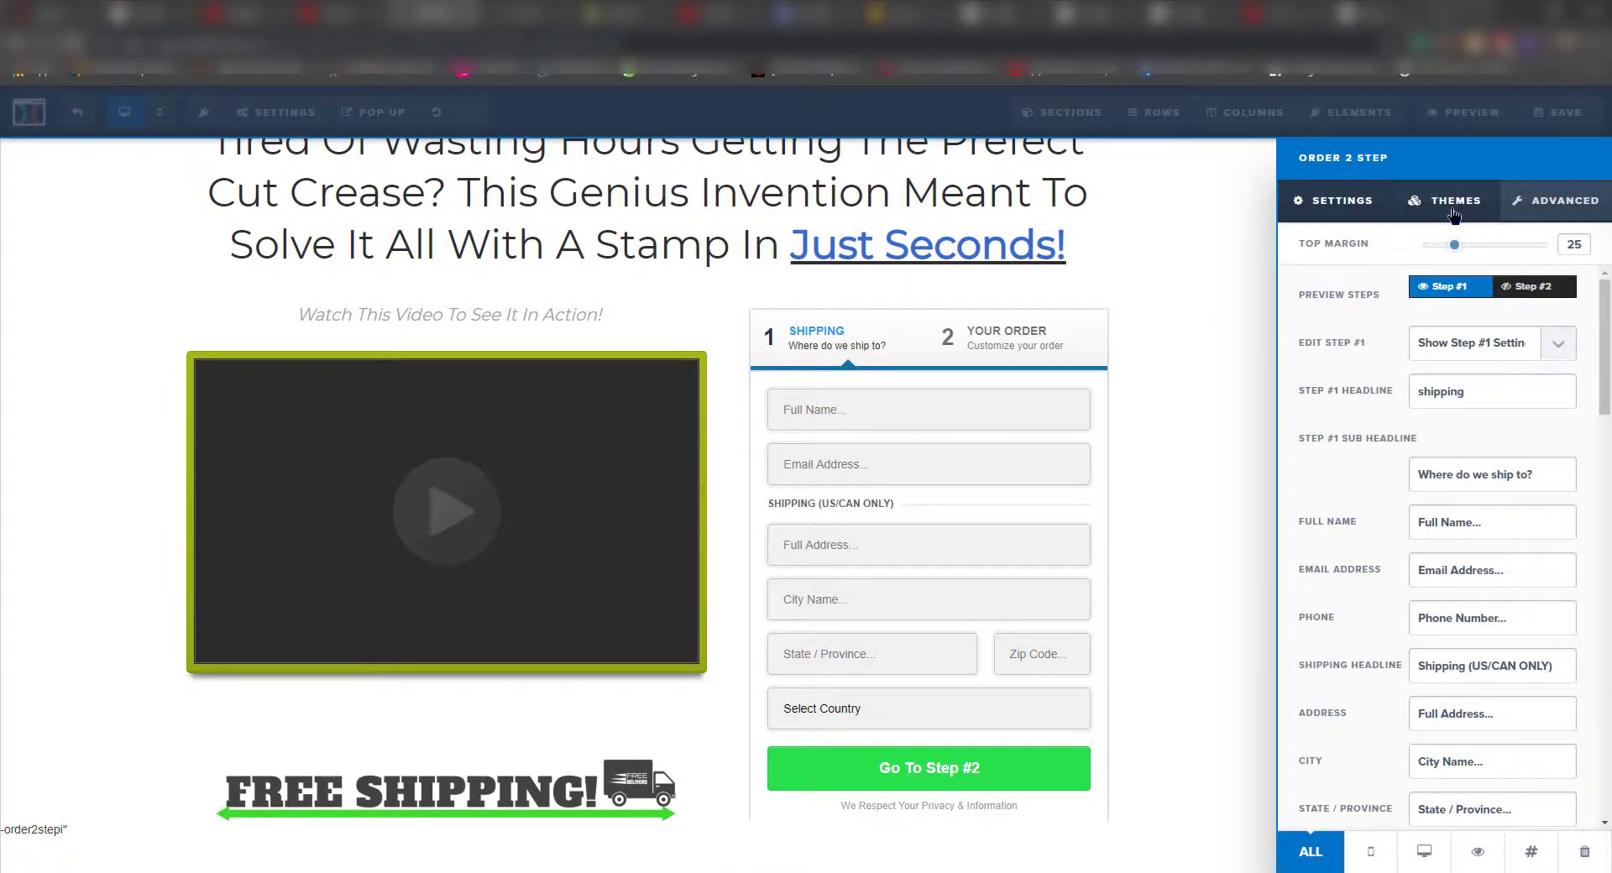
left_click(1452, 214)
left_click(1579, 210)
left_click(1364, 210)
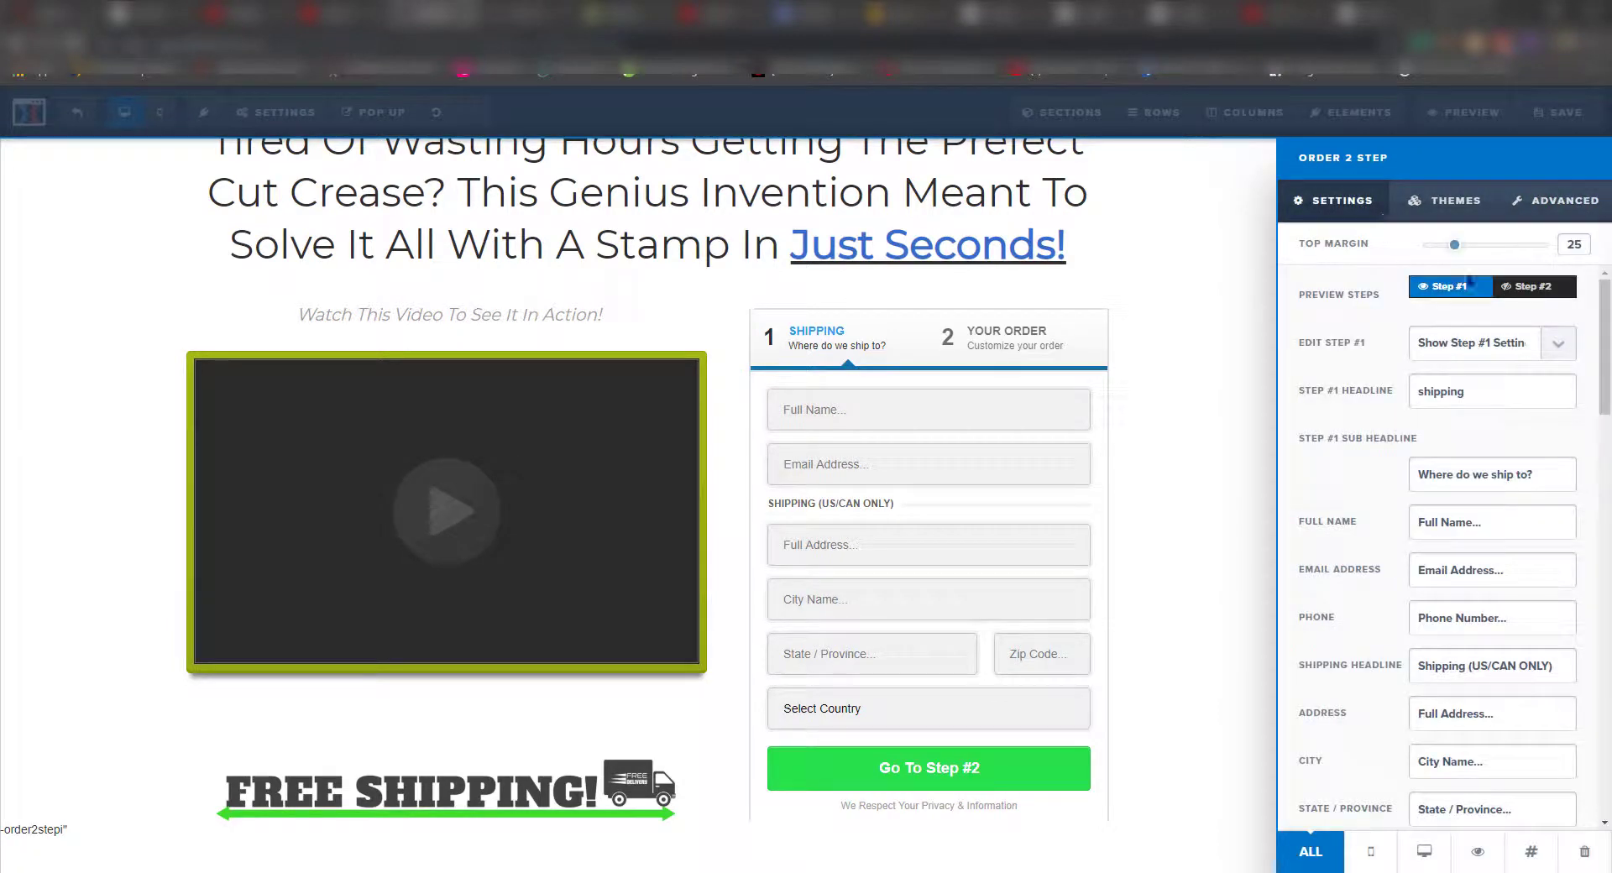
left_click(1532, 288)
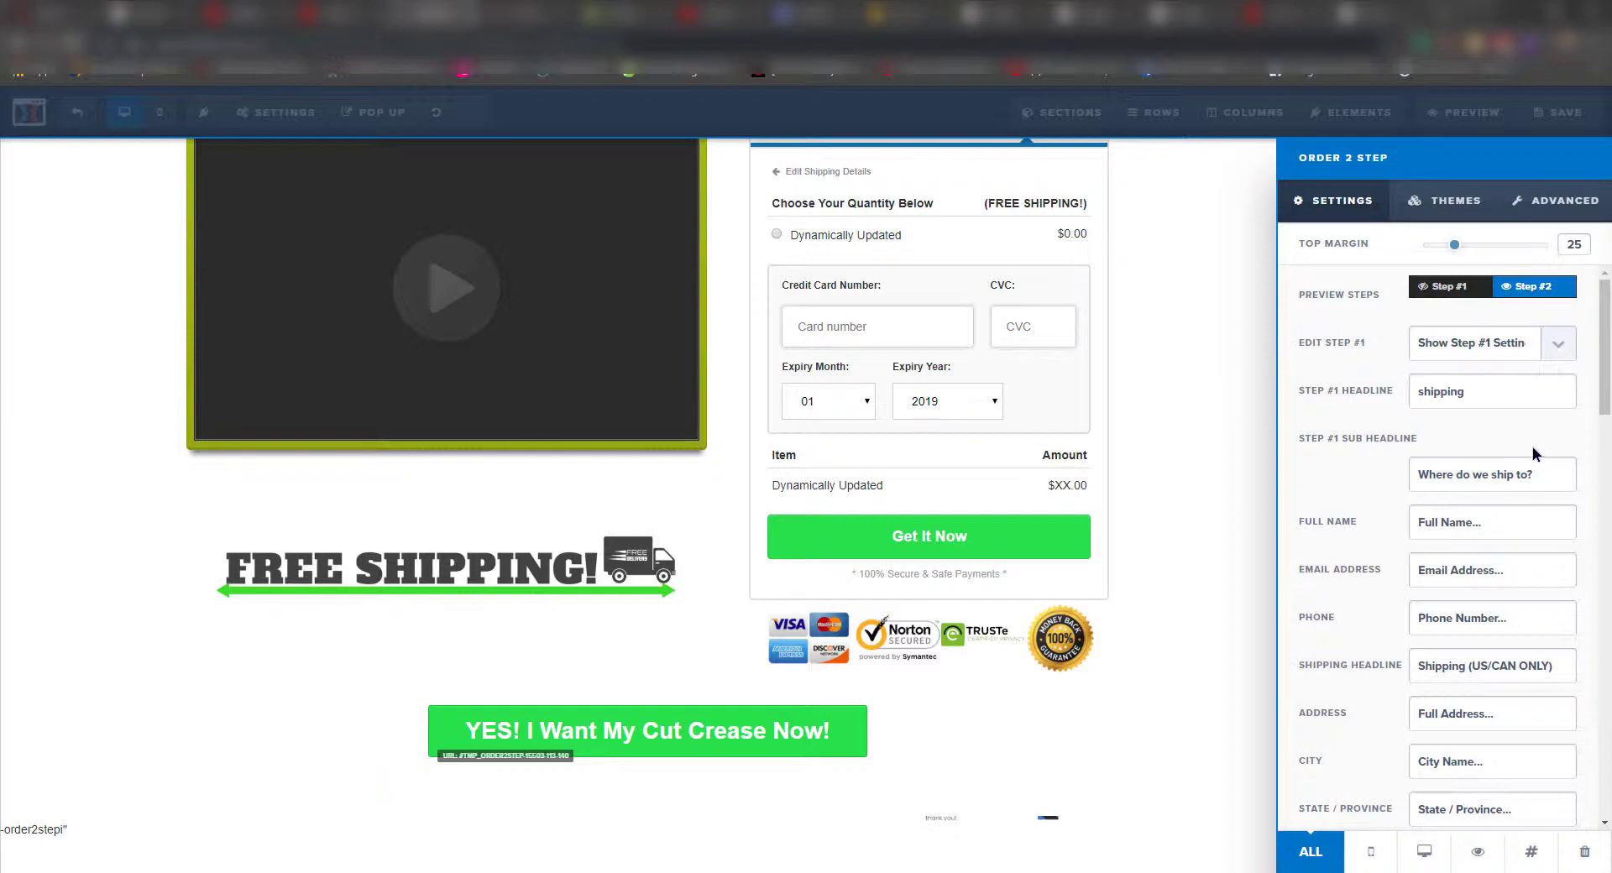
- Recheck the advanced and theme options and select the Amount summary label text
left_click(1540, 210)
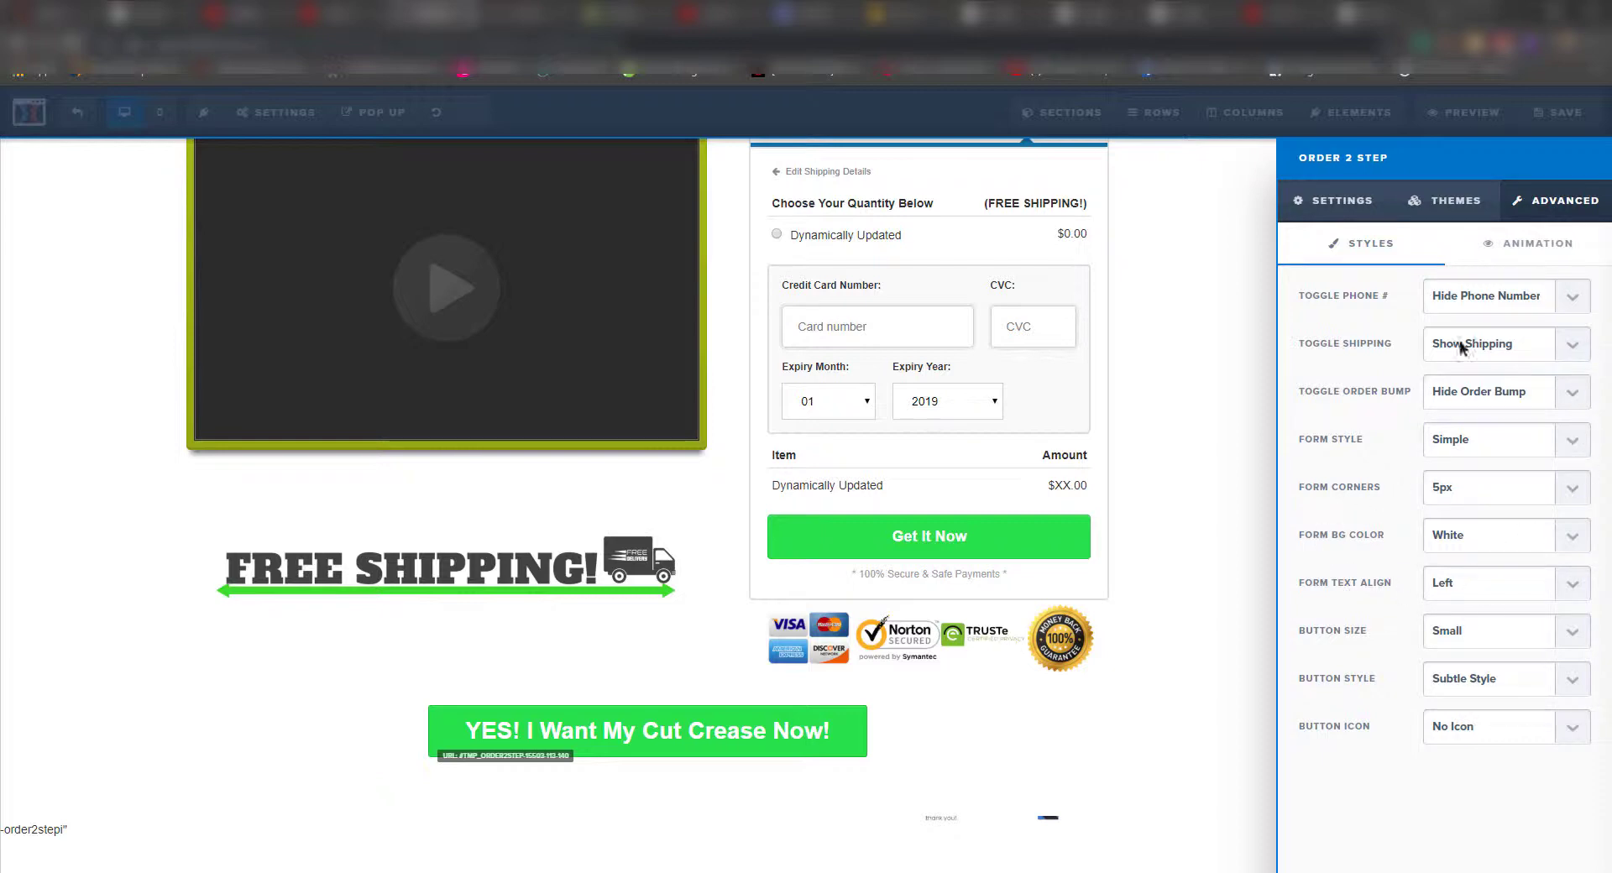
left_click(1428, 201)
left_click(1366, 206)
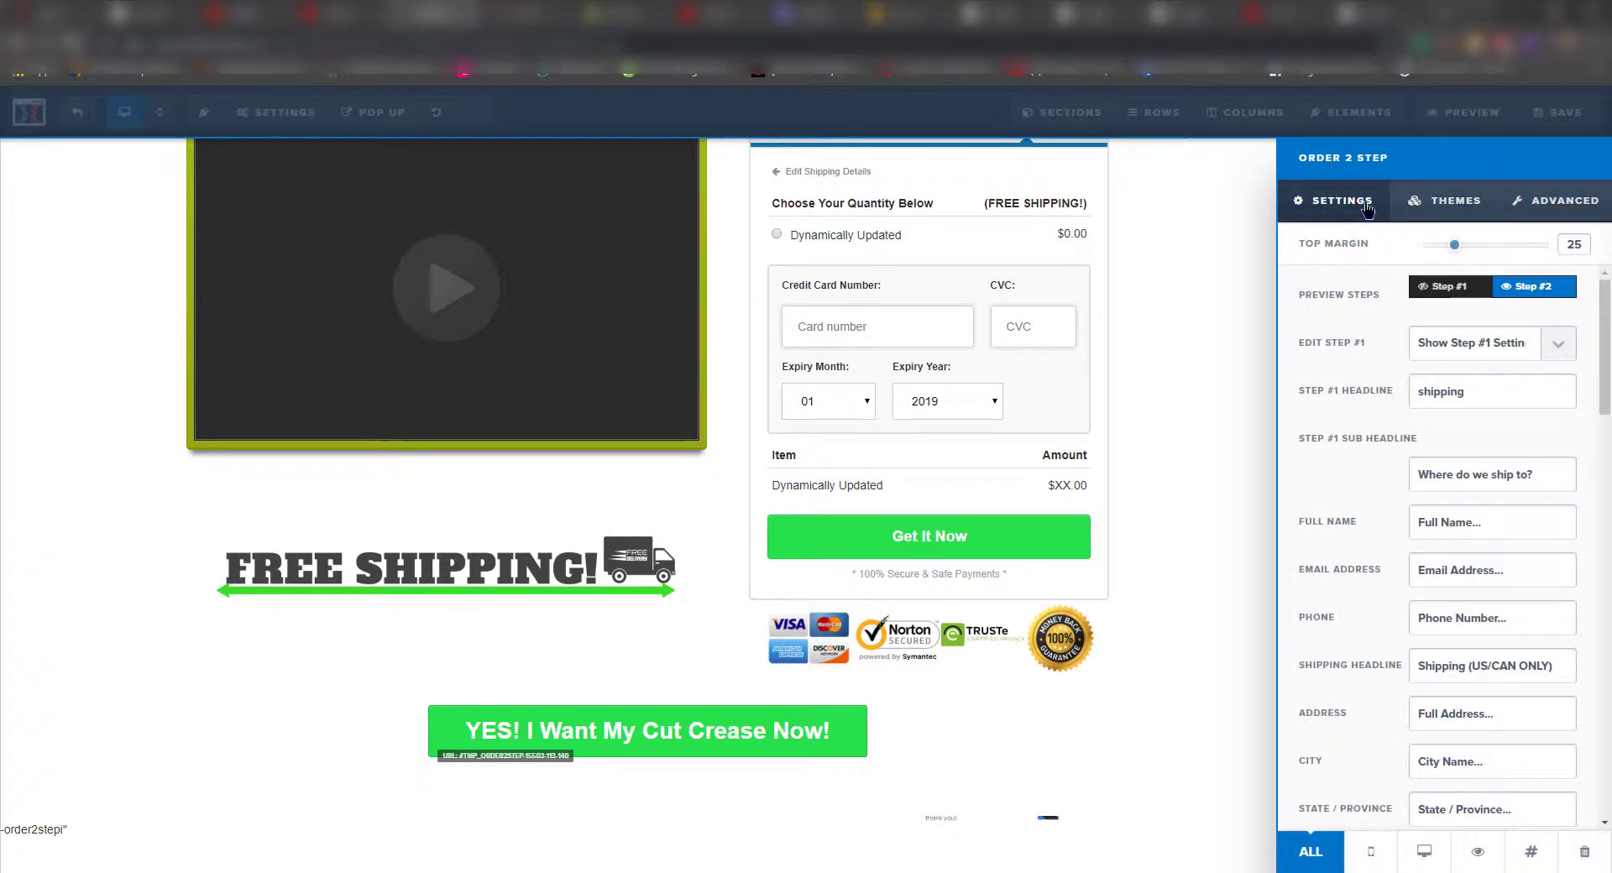
scroll(1549, 493, "down", 5)
scroll(1547, 493, "down", 10)
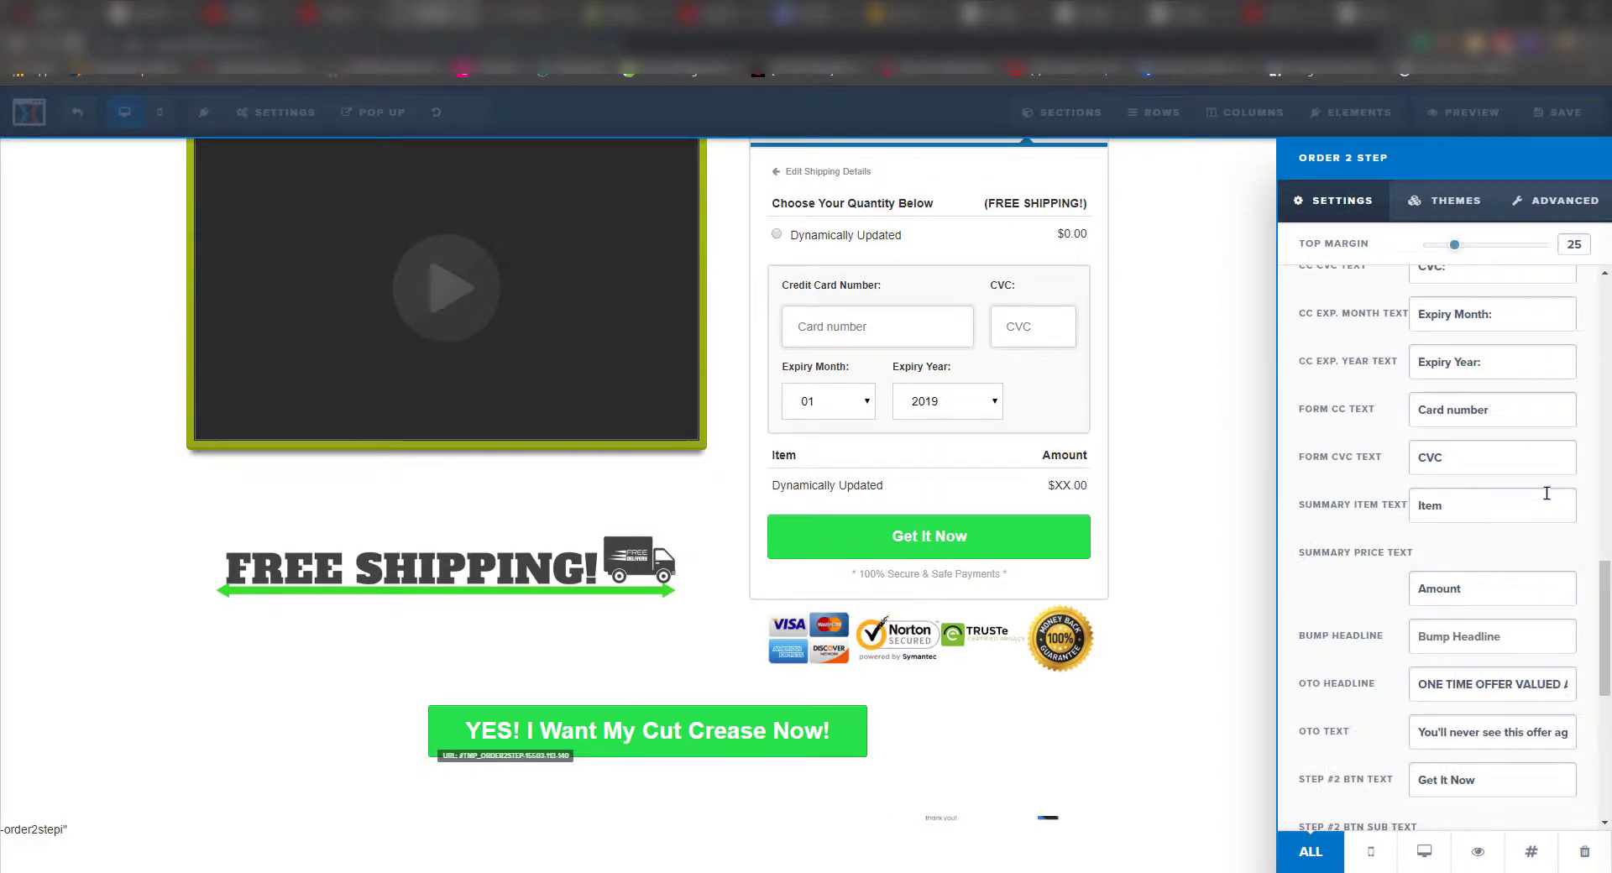
left_click_drag(1489, 586, 1283, 575)
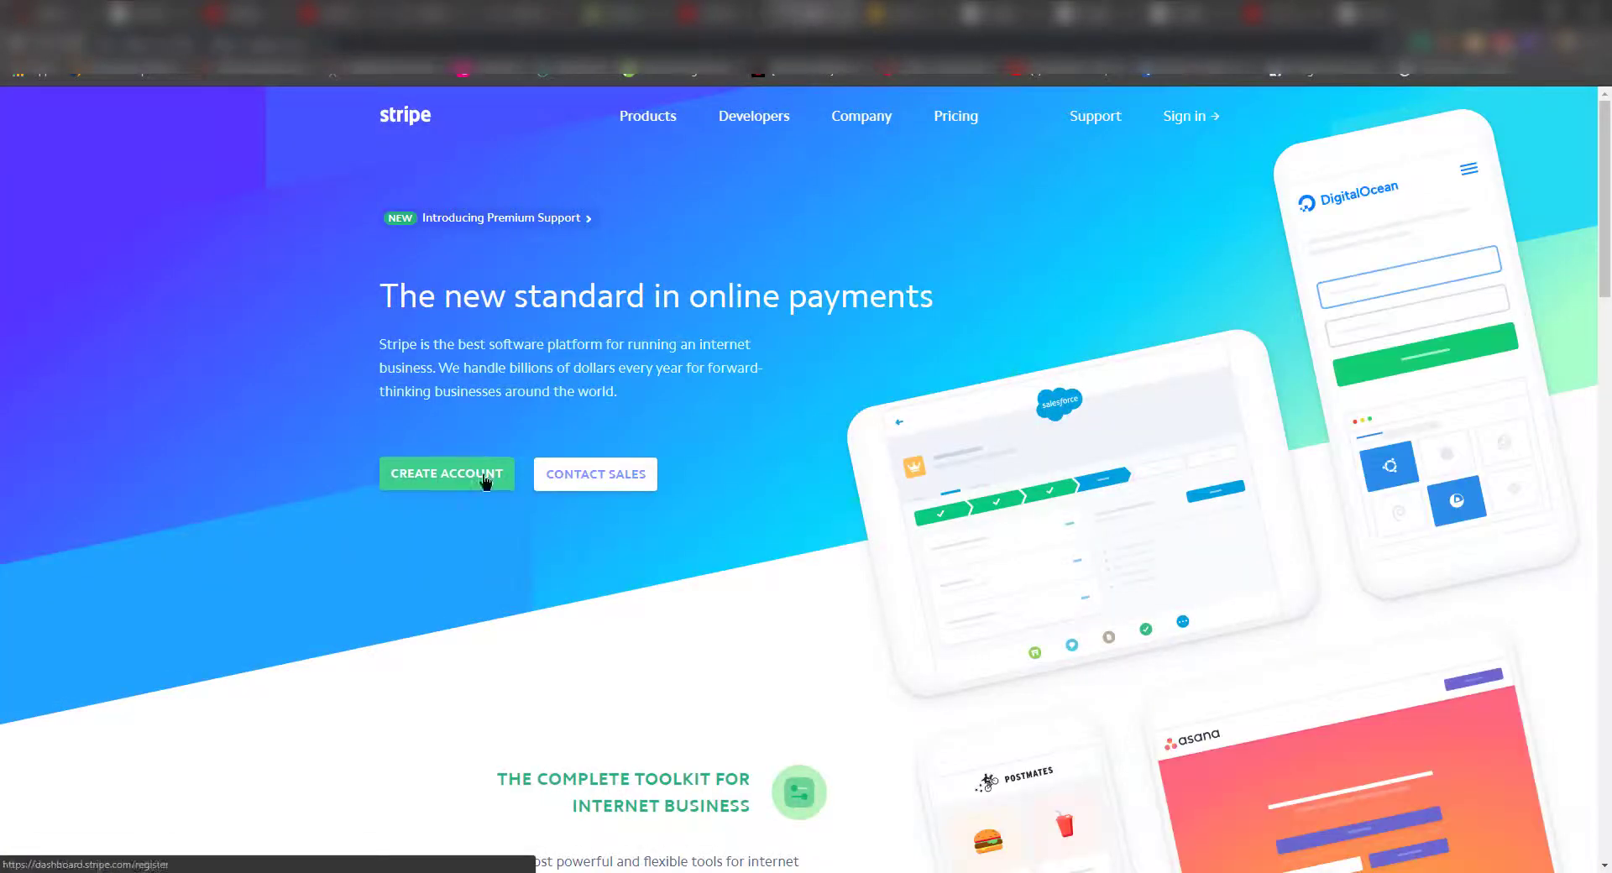
- Begin a Stripe account, filling in the saved e-mail address and the user's full name
left_click(485, 481)
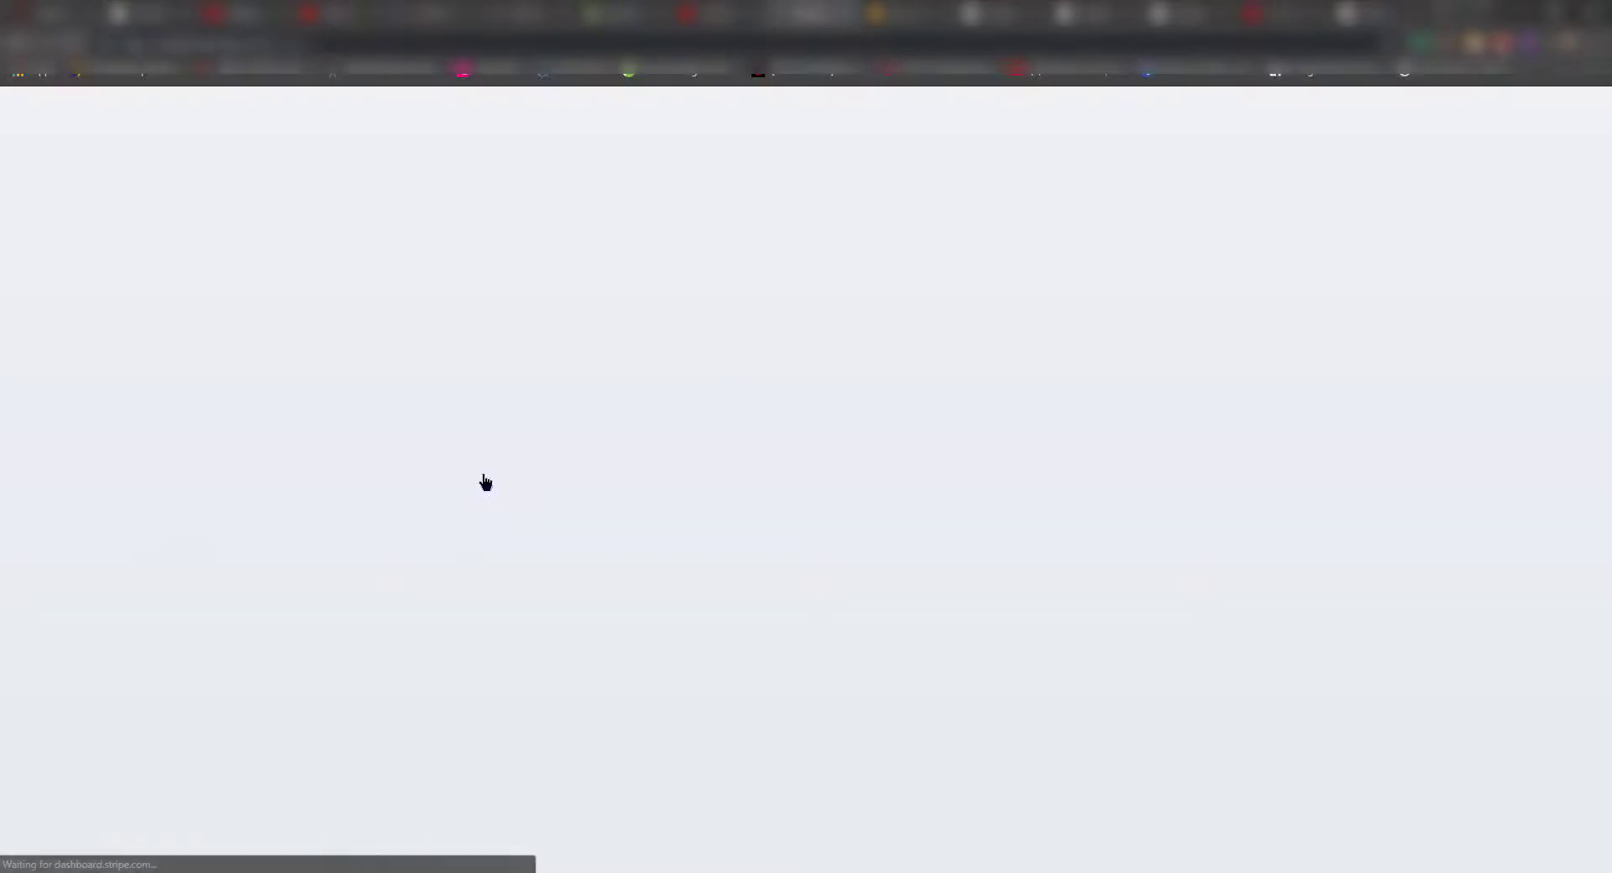
left_click(792, 332)
key("Down")
key("Return")
key("Tab")
type("Adnan")
- Enter and confirm the account password, tick reCAPTCHA, and submit the signup
key("Tab")
type("••••••••••")
key("Tab")
type("•••")
type("•••••••")
left_click(707, 550)
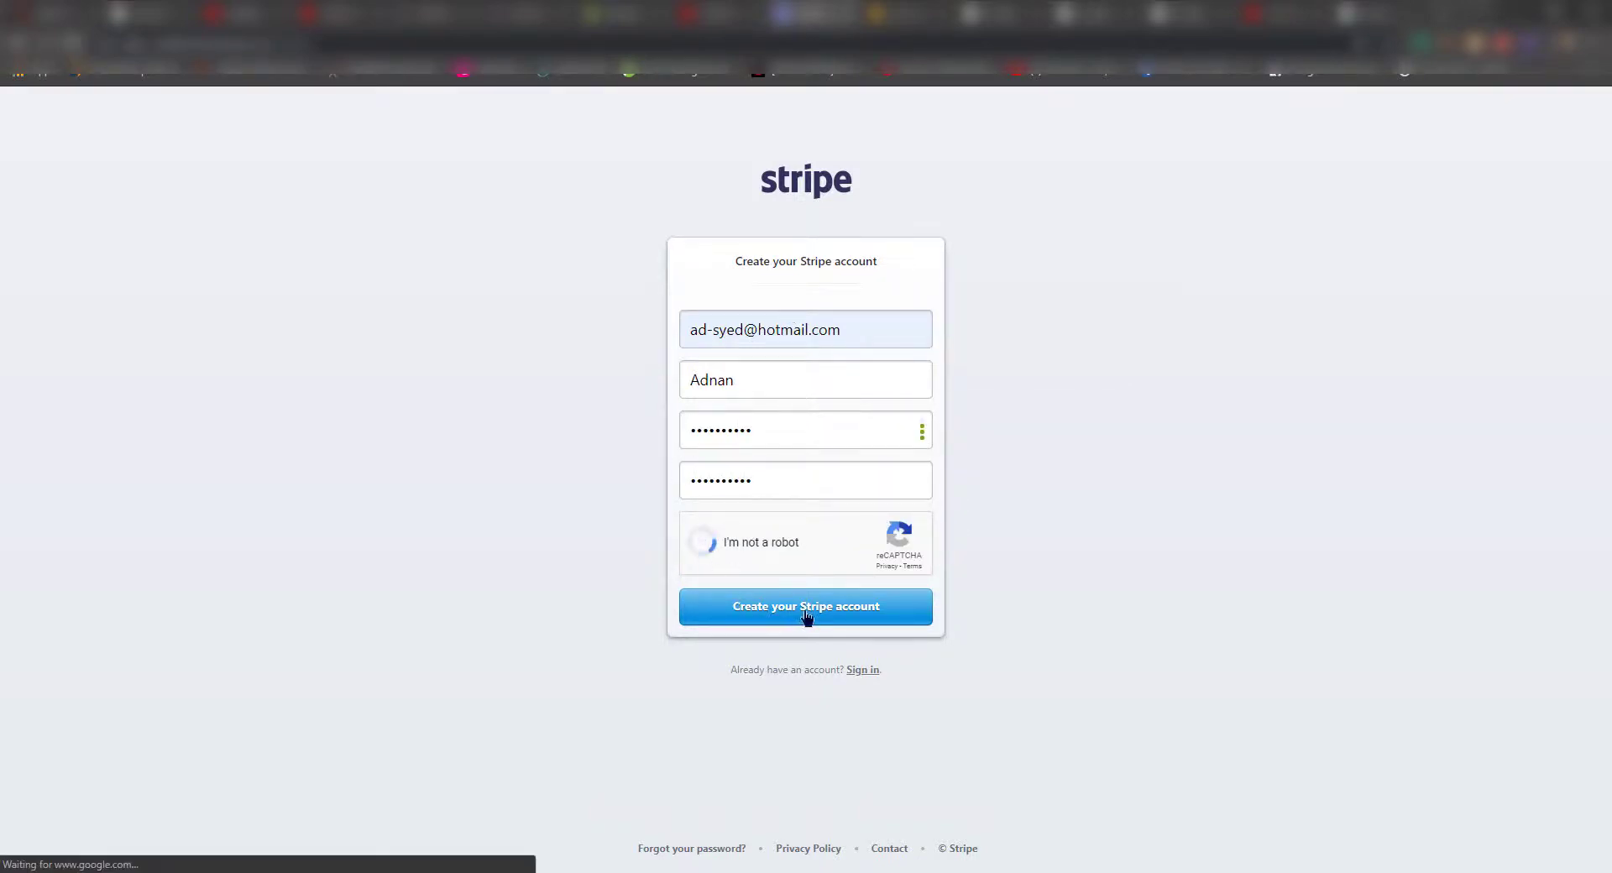
left_click(806, 618)
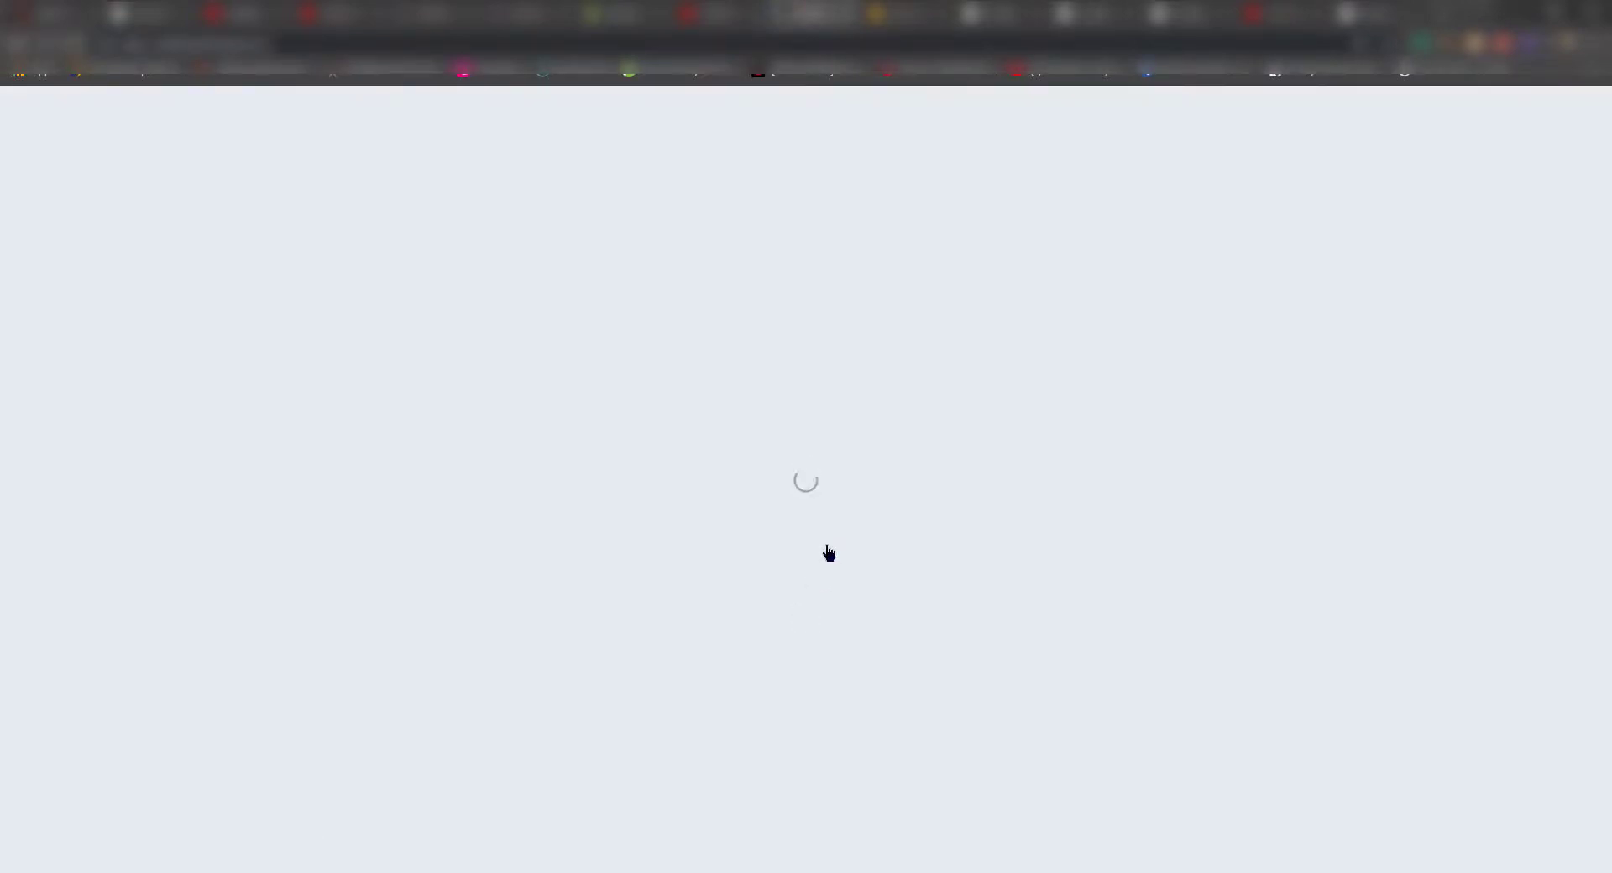
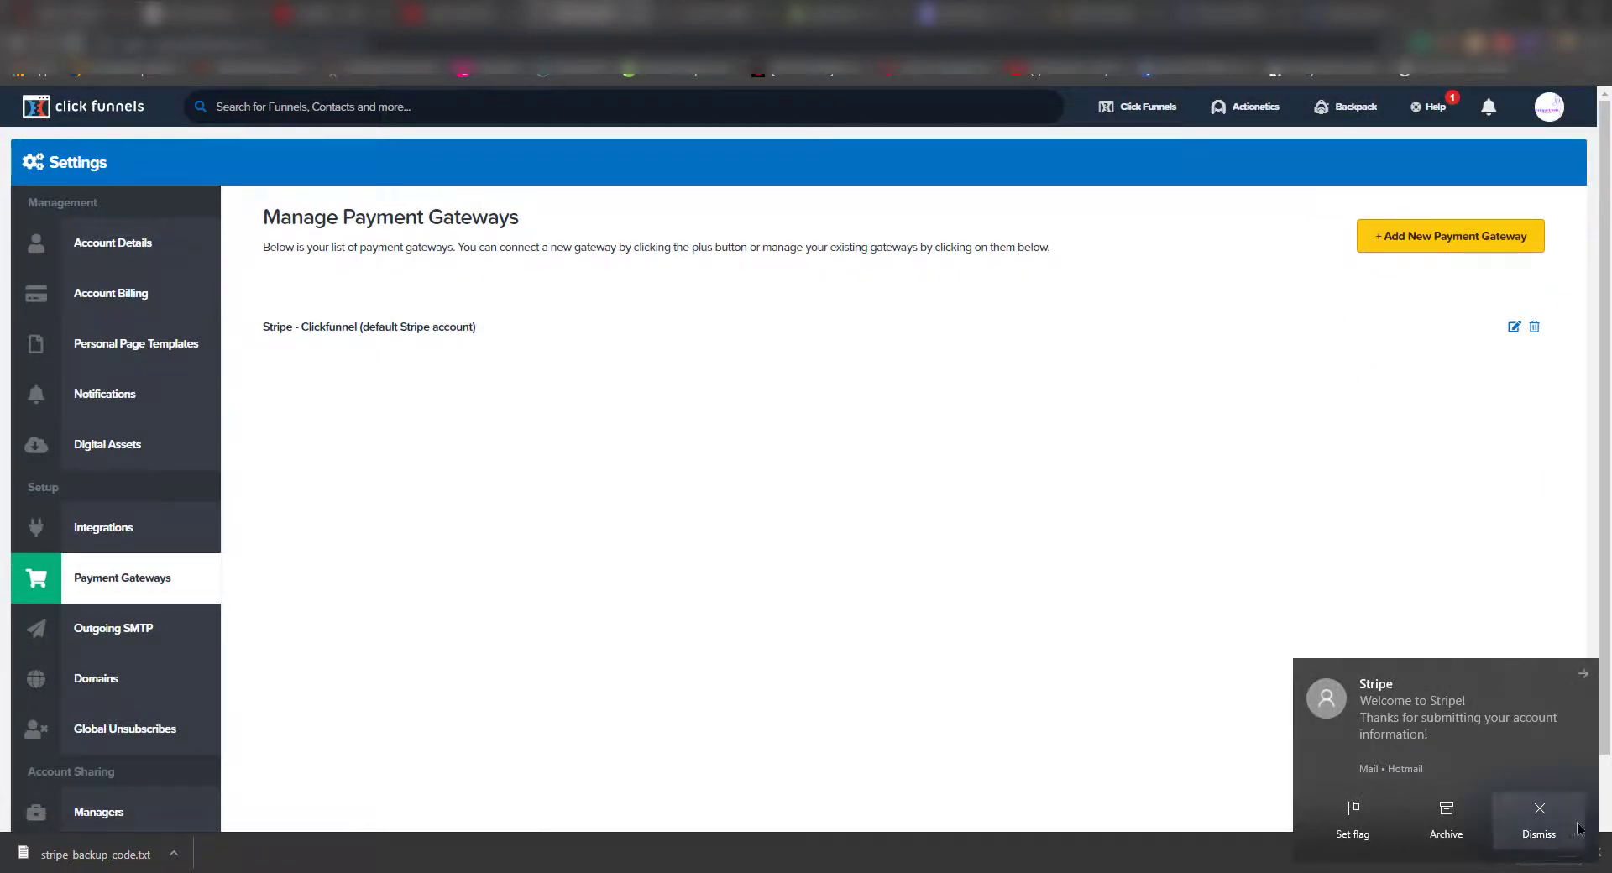
- Open the Ecommerce Funnel Design funnel's Order Page products and start adding a new product
left_click(1541, 813)
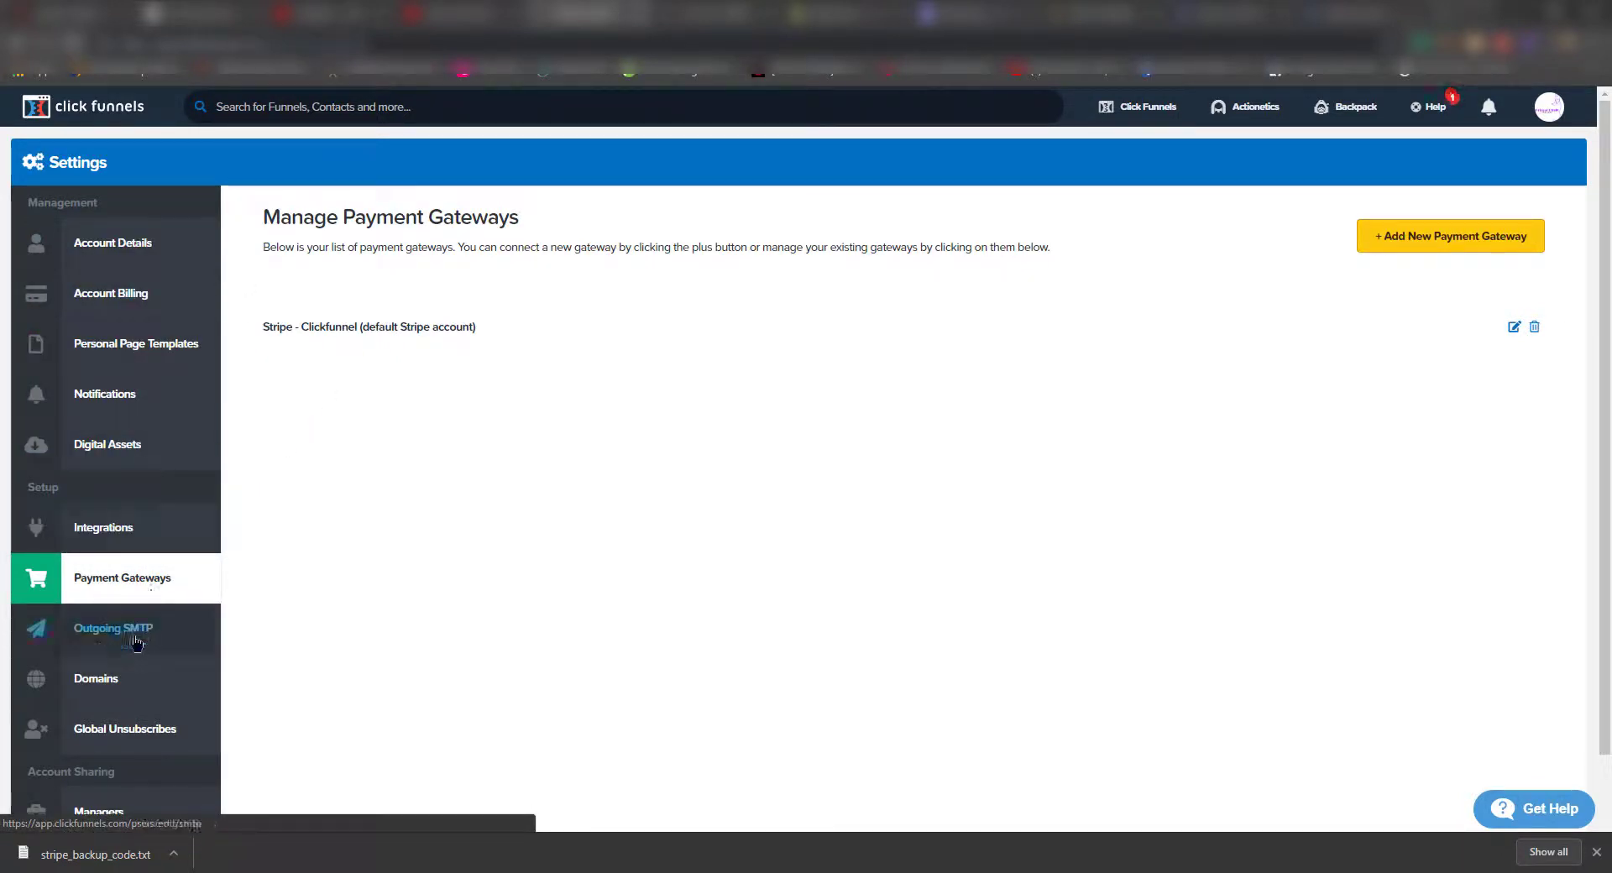
mouse_move(1142, 107)
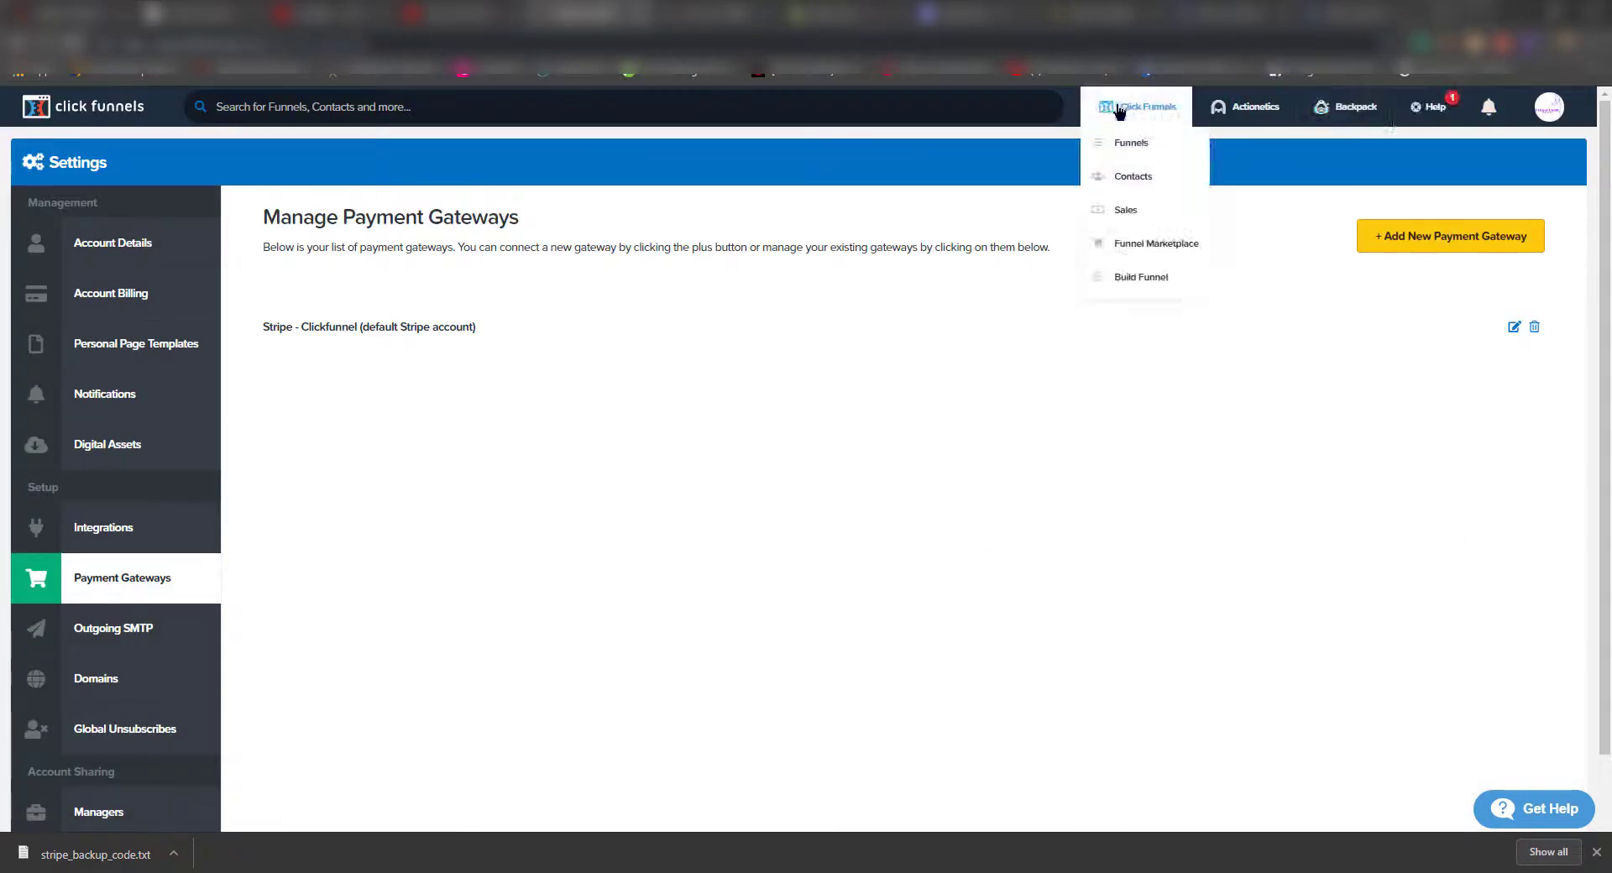
left_click(1145, 151)
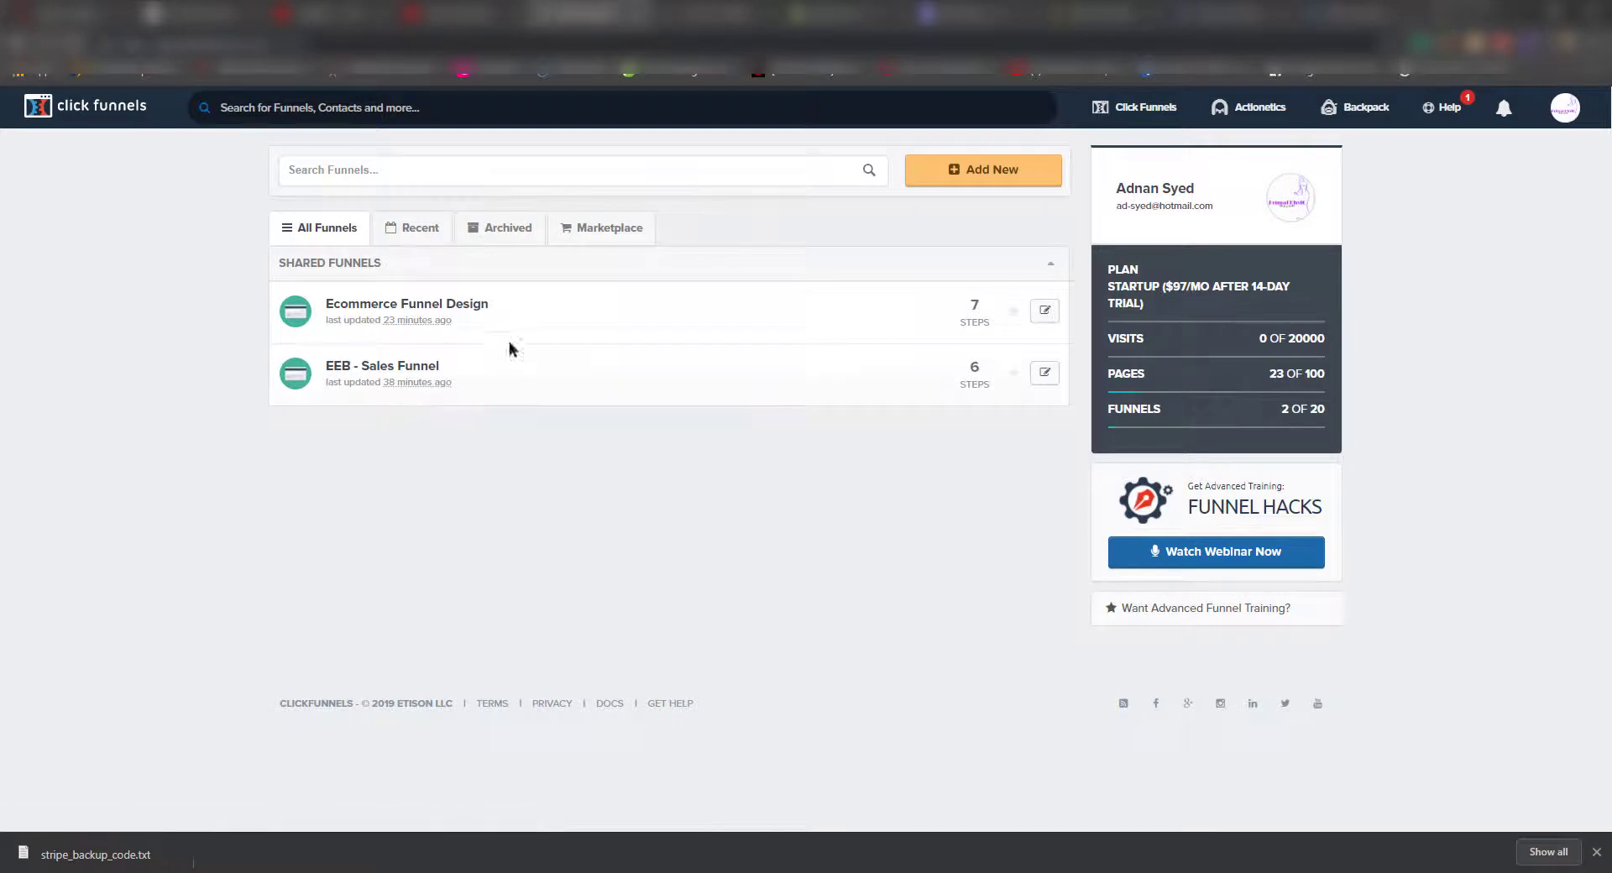
left_click(422, 312)
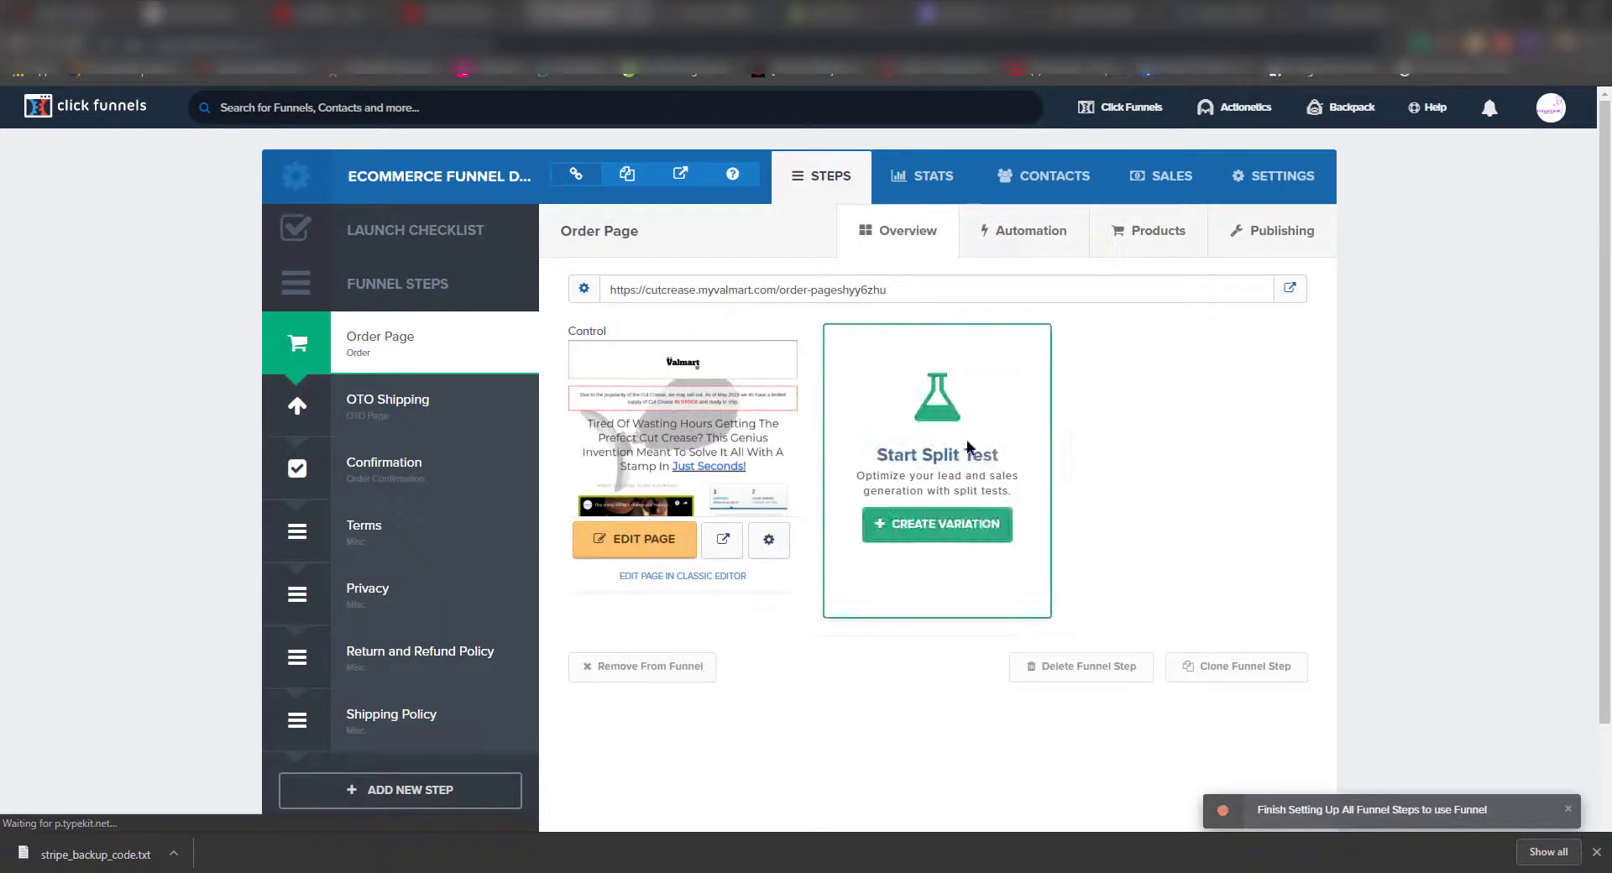
left_click(1160, 234)
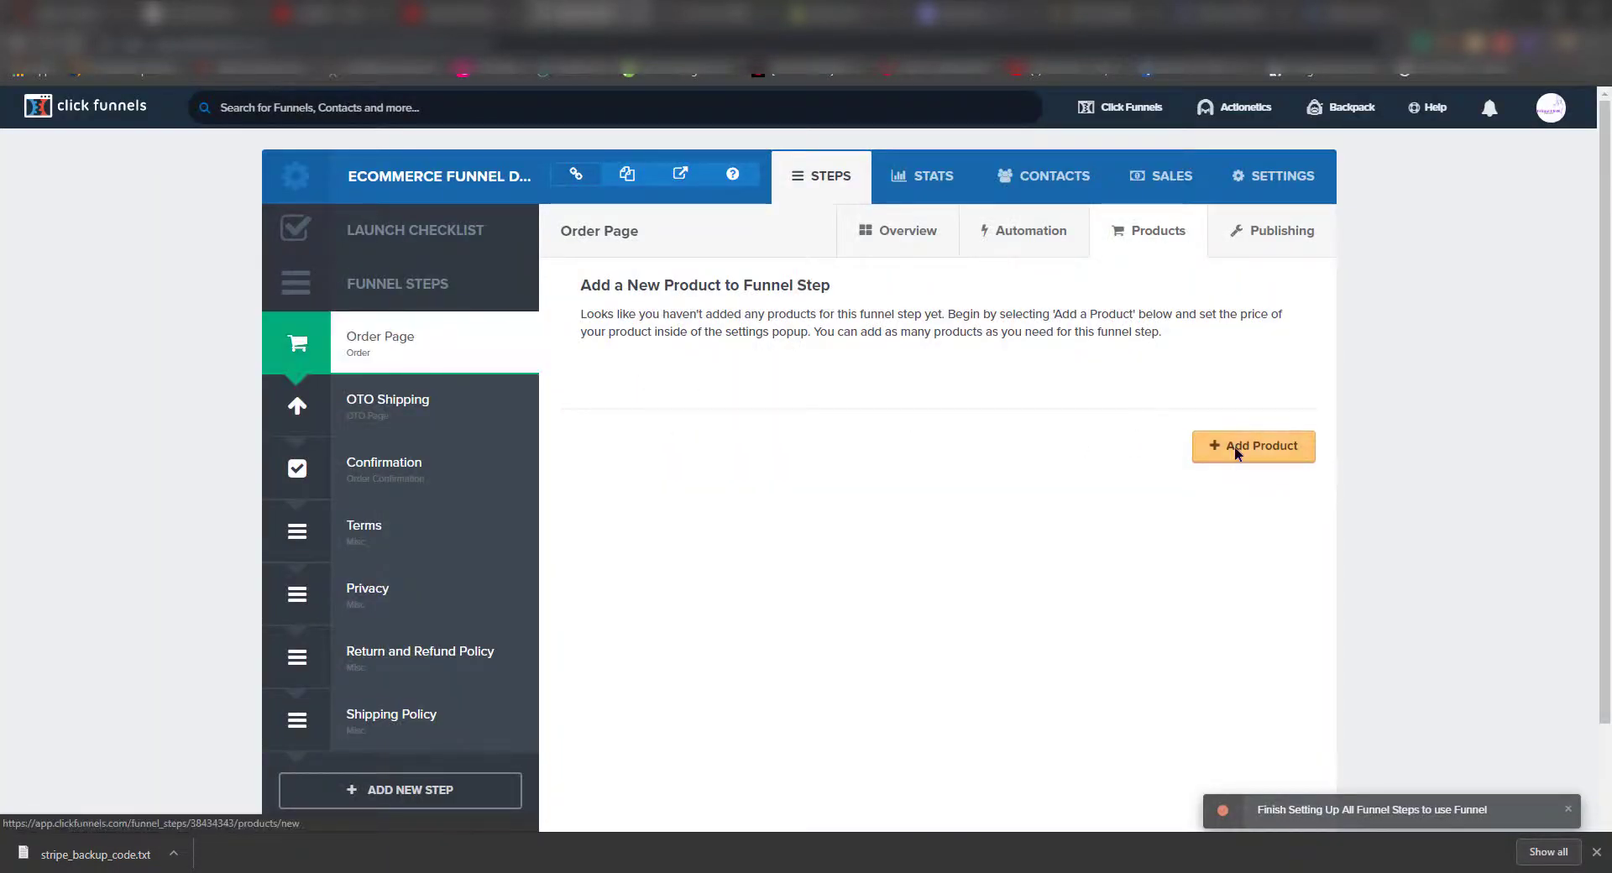
left_click(1233, 448)
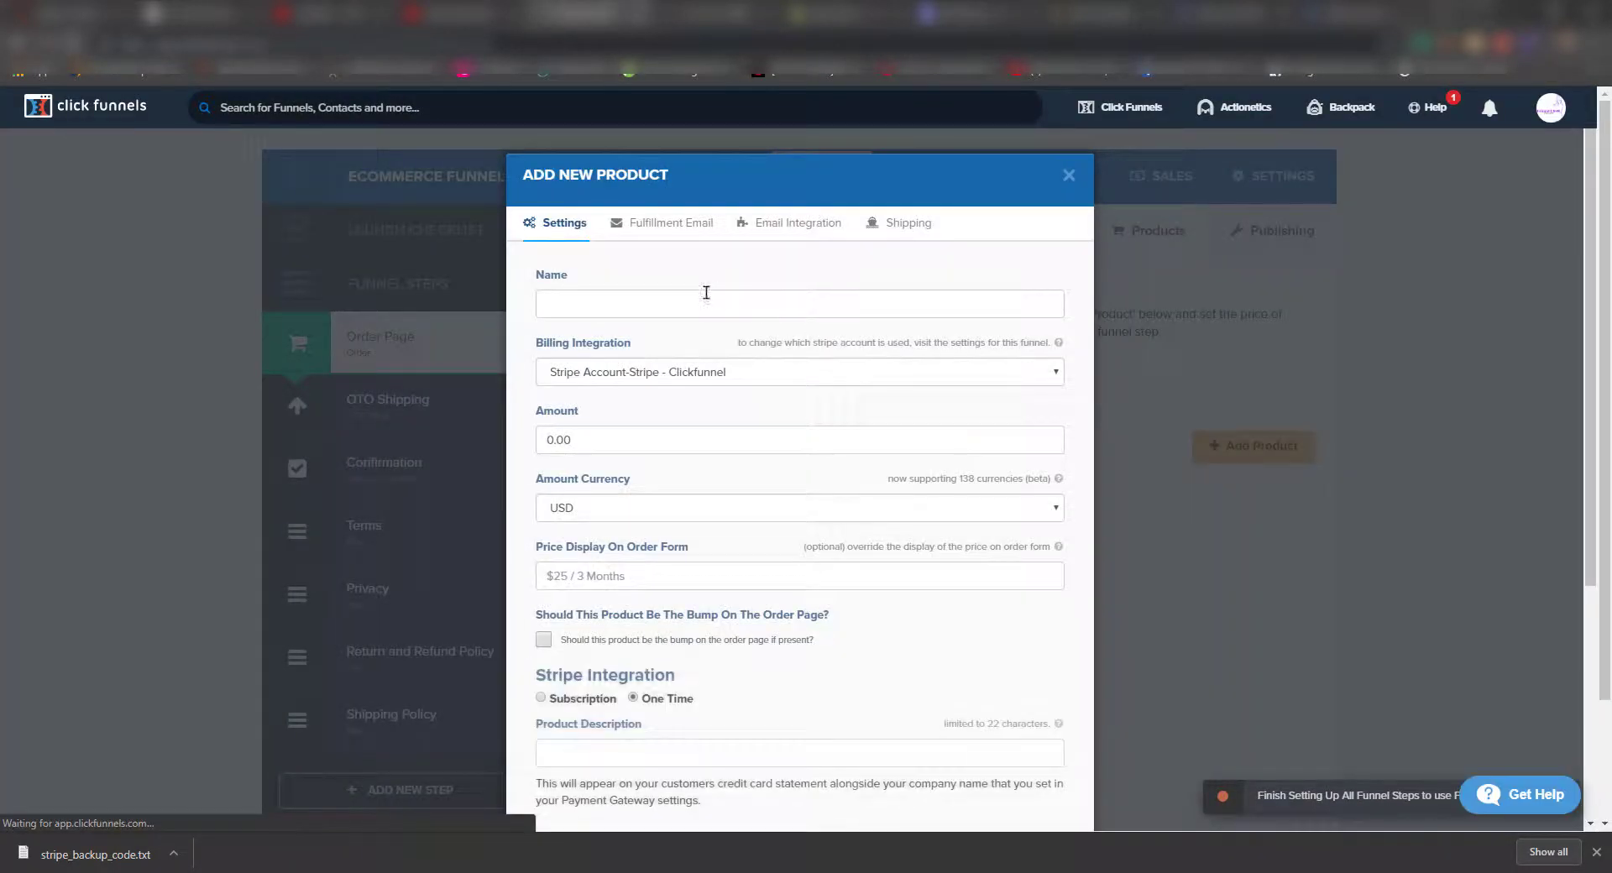
- Name the product 'Cut Crease Stamp' and price it at 9.99 USD with Stripe billing
left_click(700, 299)
type("Cut ")
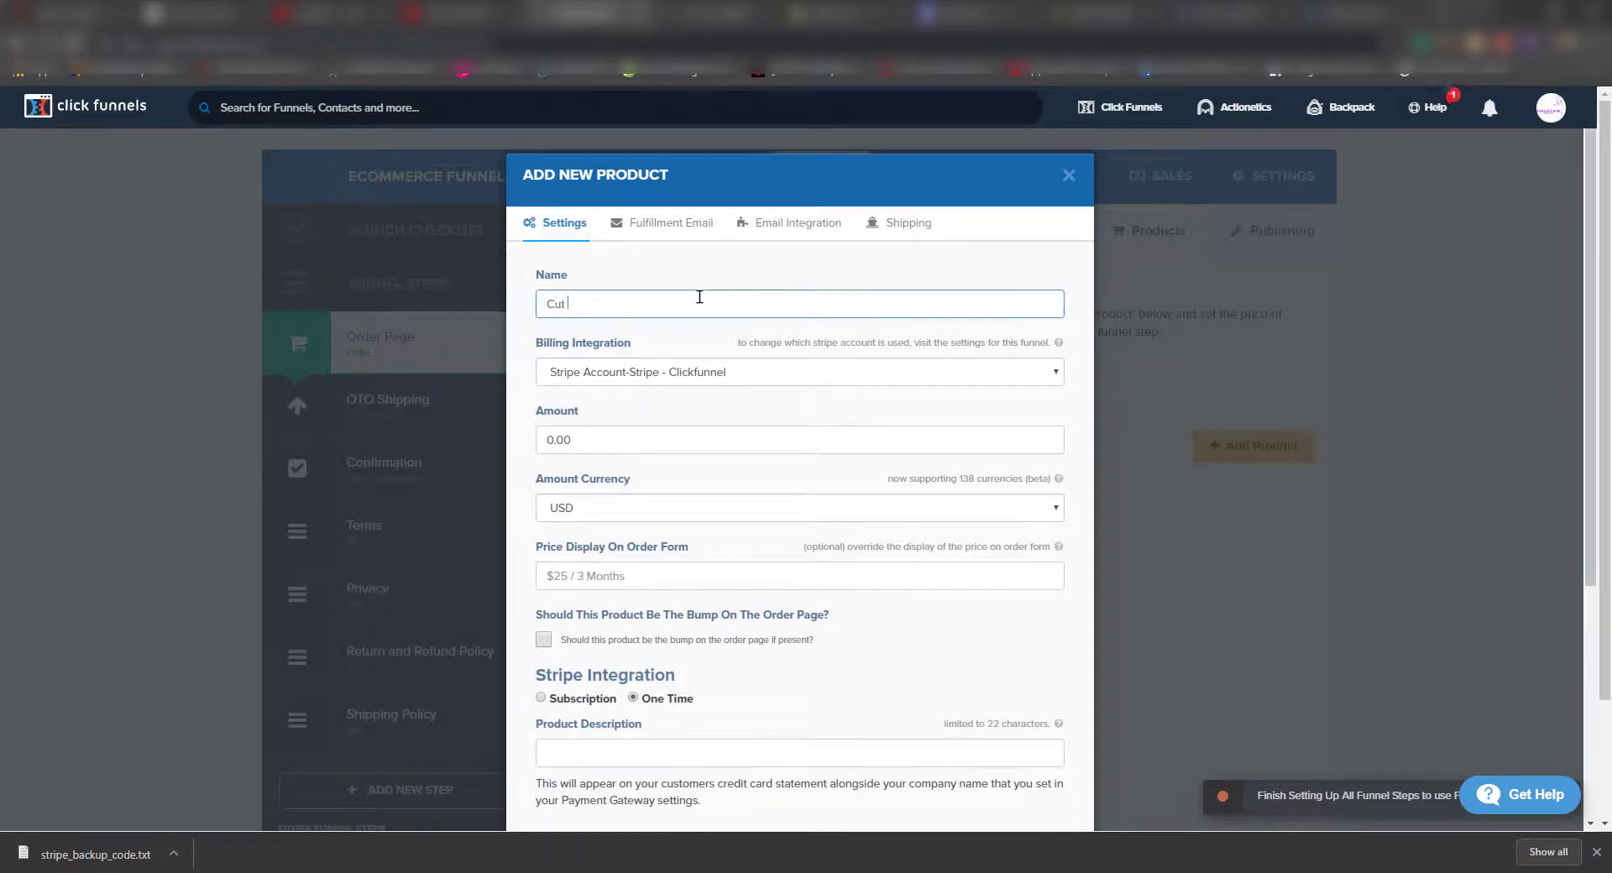
type("Crease Stamp")
left_click(673, 372)
left_click(673, 371)
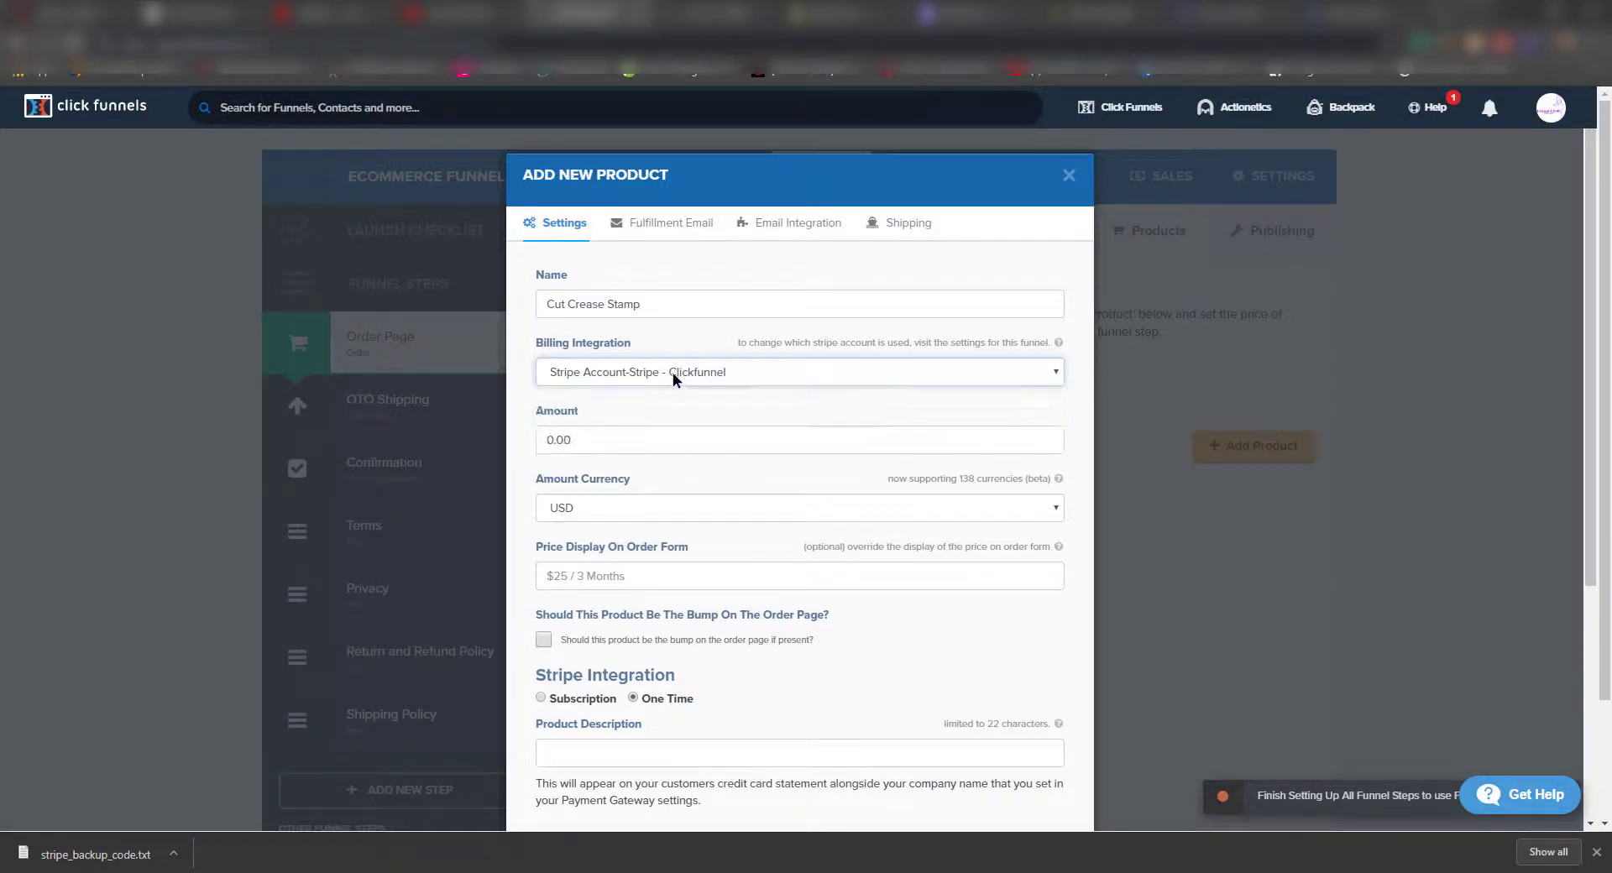
left_click(647, 447)
left_click_drag(646, 447, 464, 451)
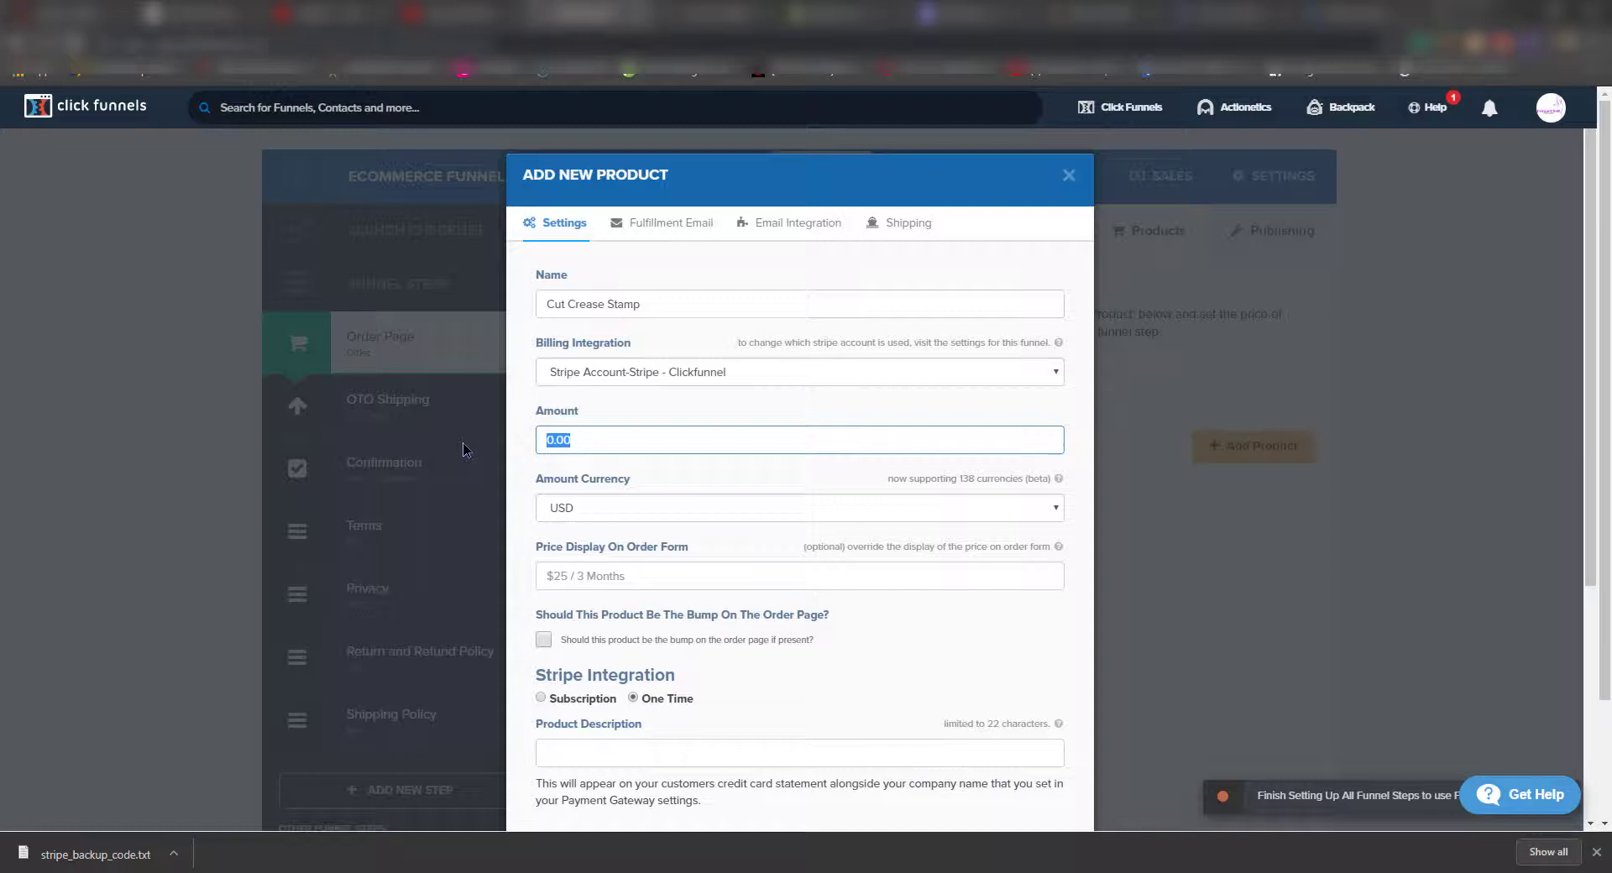
type("8.09,00")
key("BackSpace")
key("BackSpace")
key("BackSpace")
type(".99")
left_click(646, 512)
left_click(647, 511)
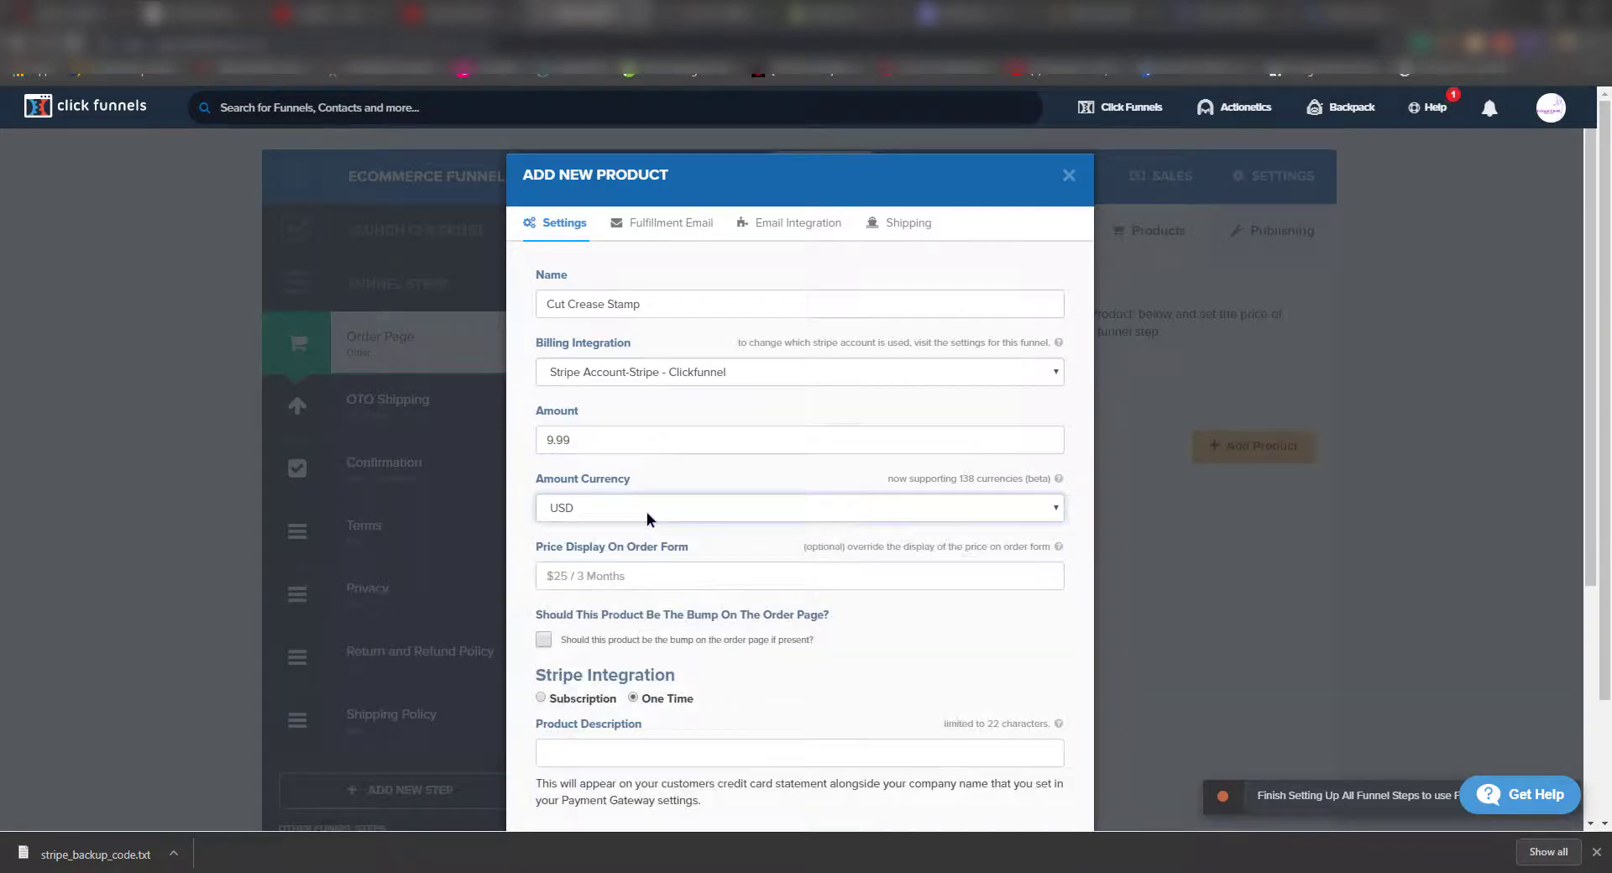
- Leave the order-bump option off and paste 'Cut Crease Stamp!' as the product description
left_click(652, 570)
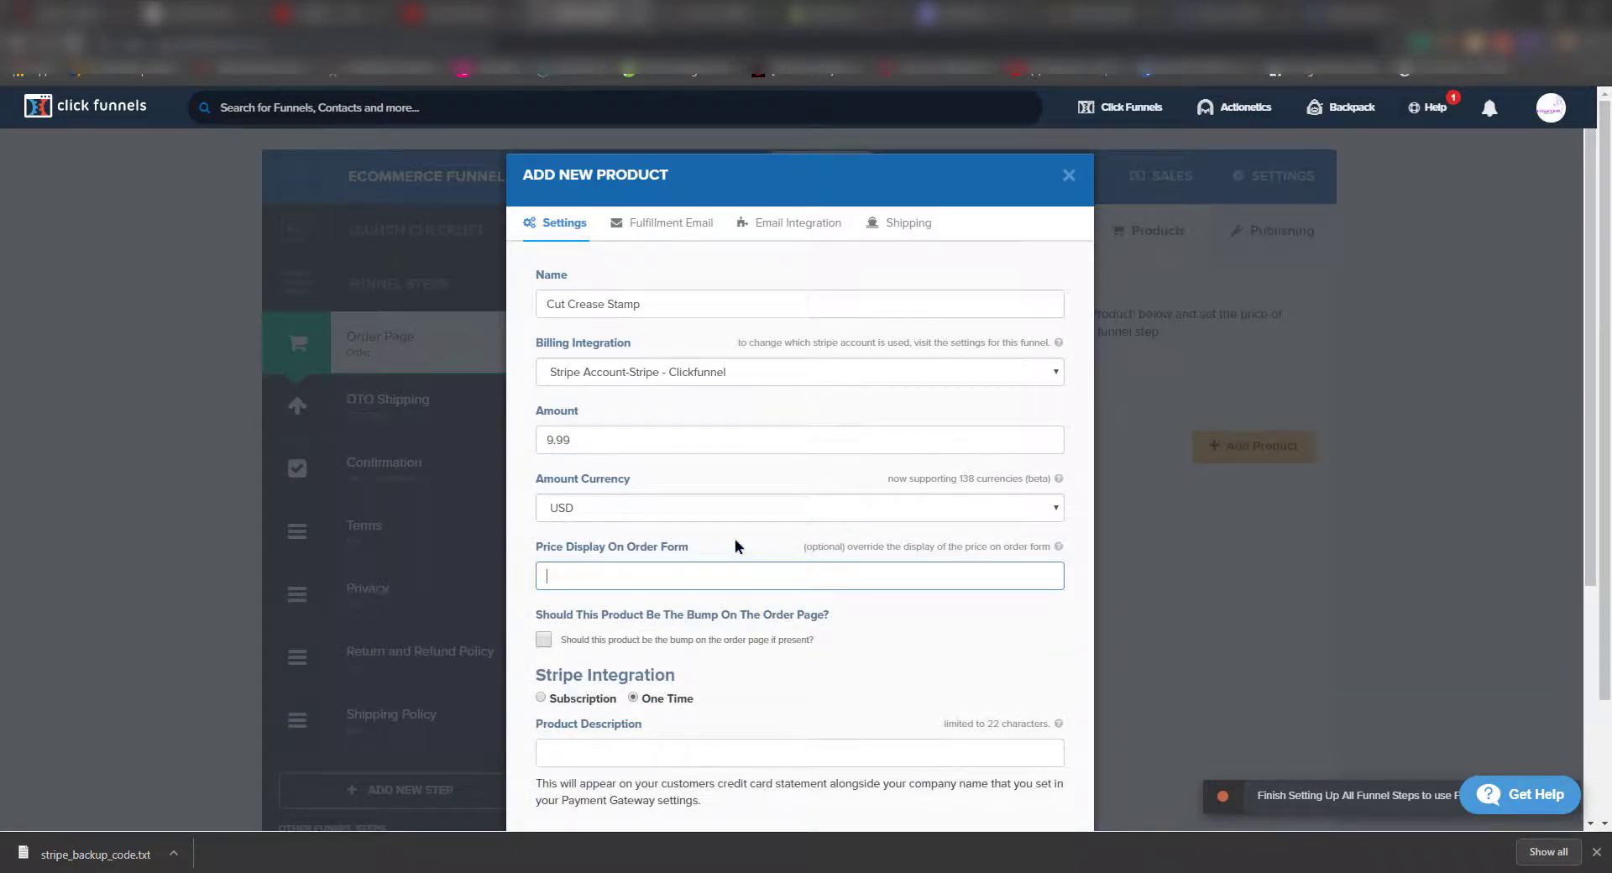
left_click(894, 634)
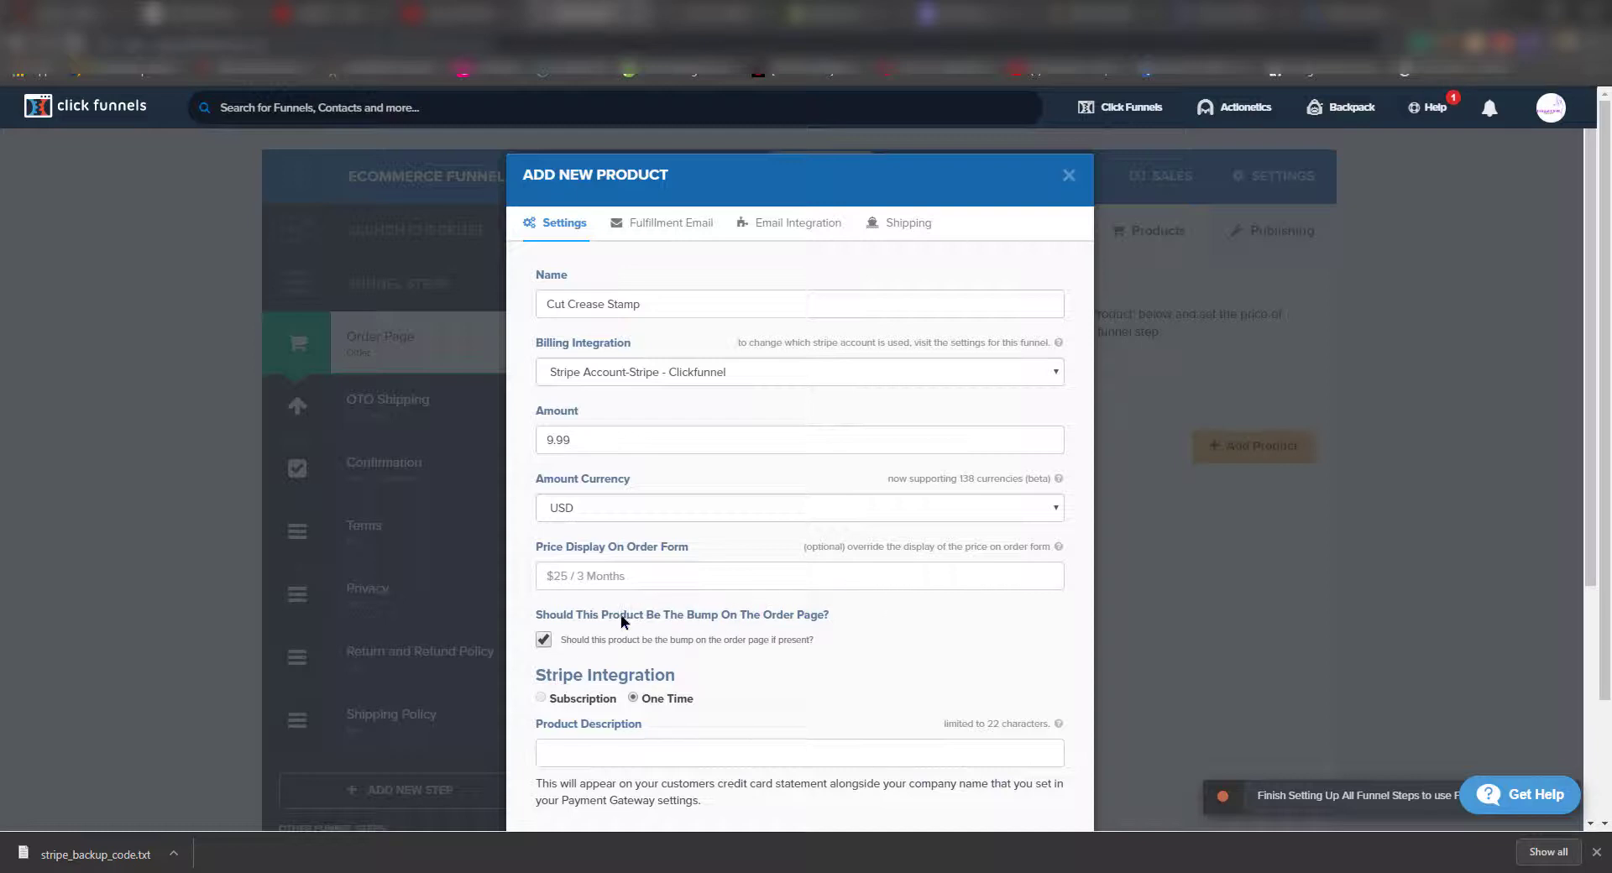
left_click(544, 640)
scroll(898, 663, "down", 1)
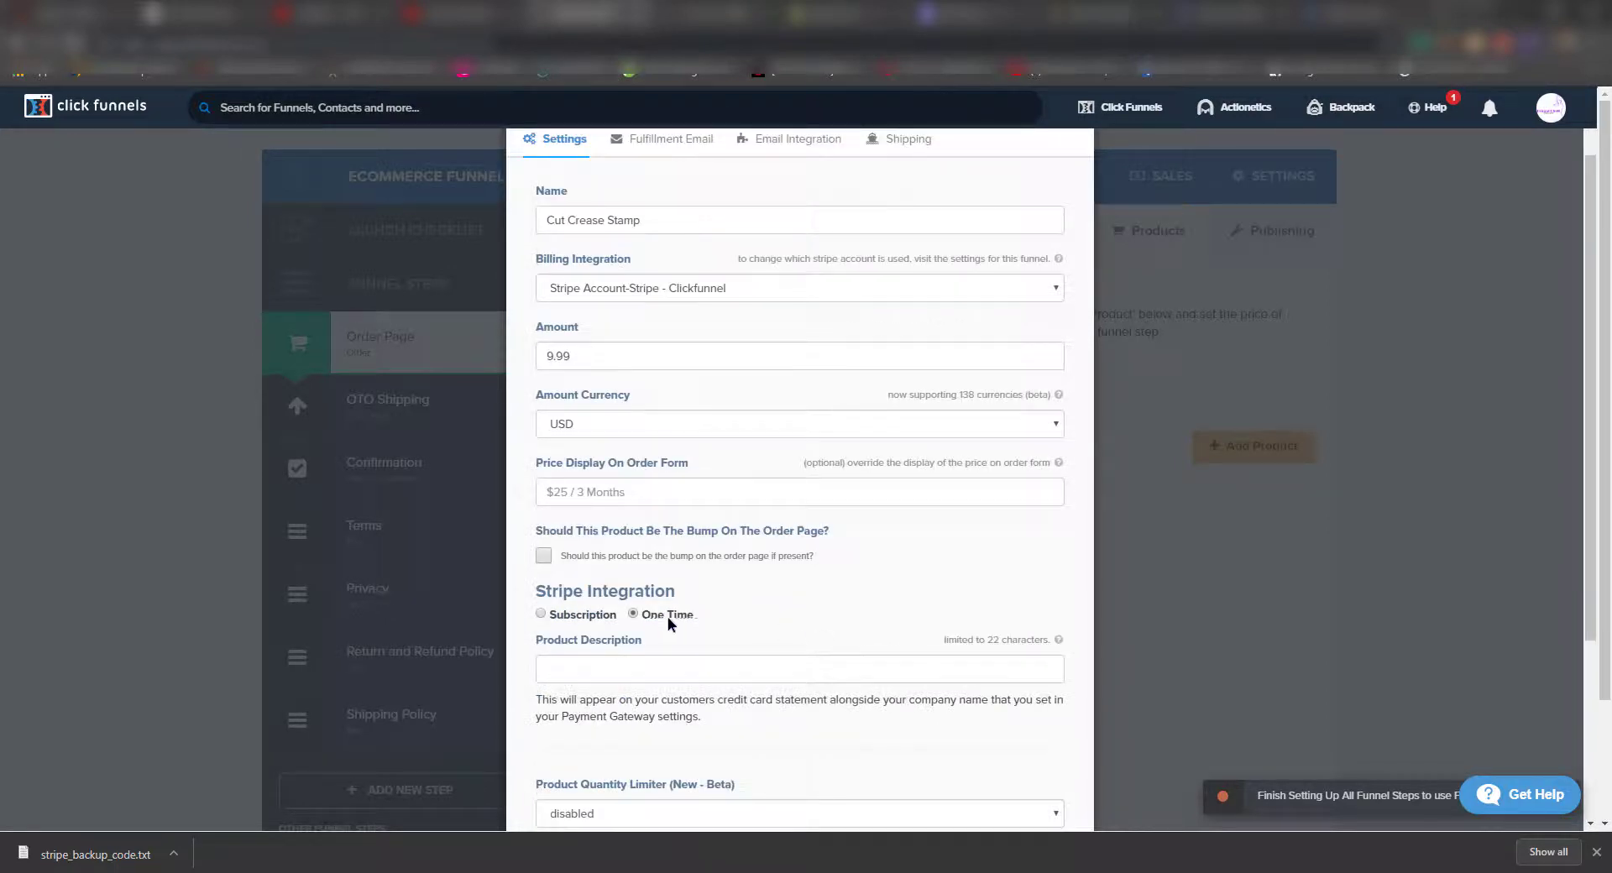
scroll(668, 621, "down", 1)
left_click(673, 592)
type("Cut Crease Stamp")
scroll(779, 423, "down", 2)
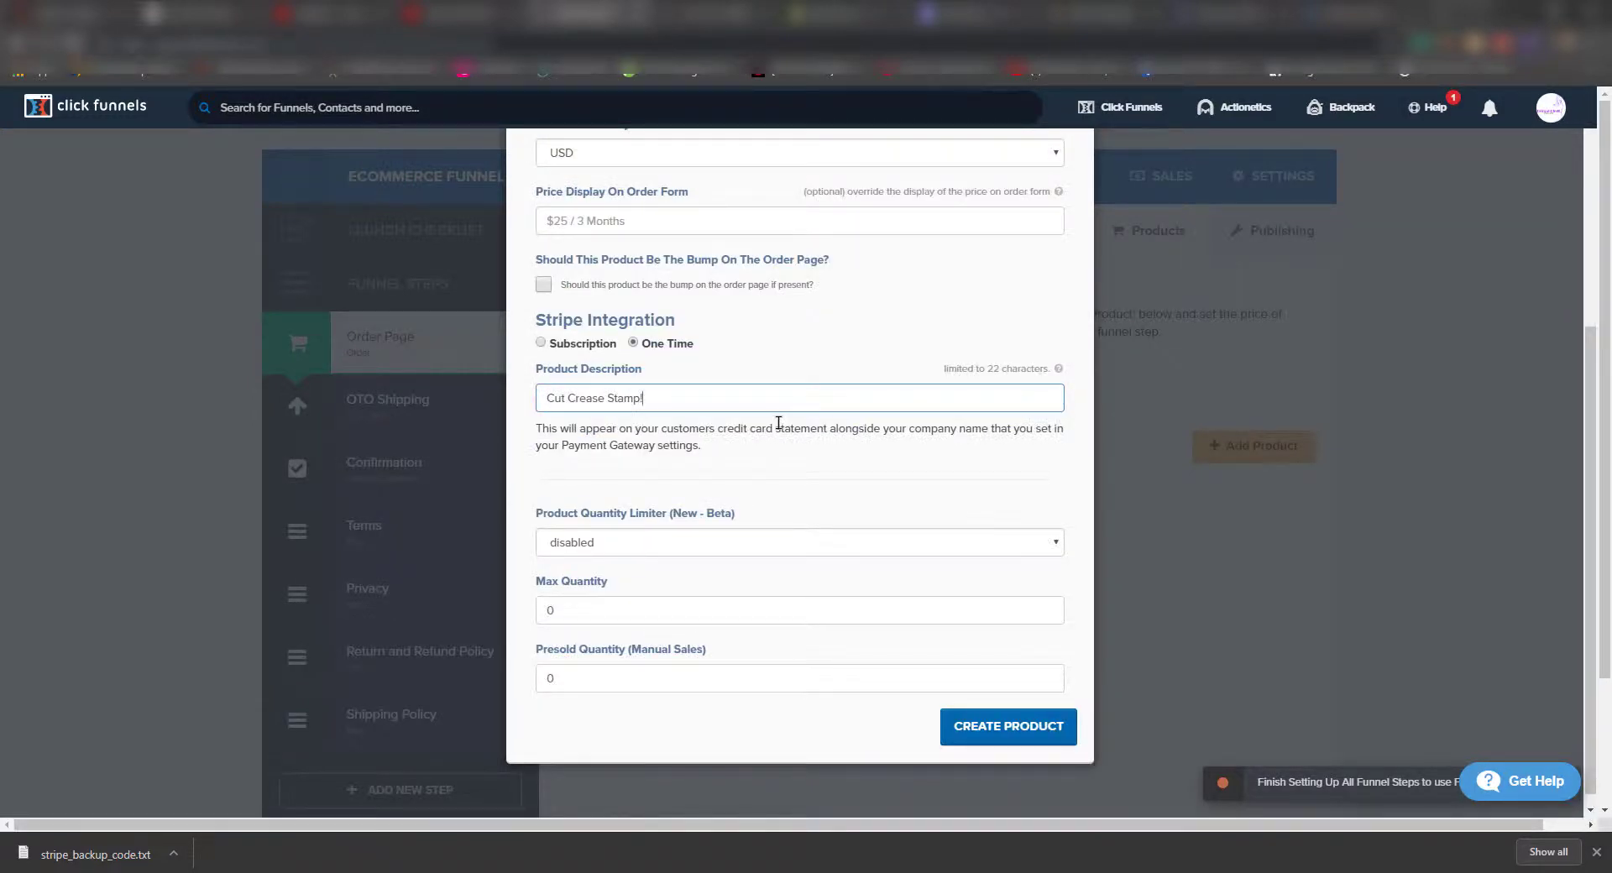
- Enable the quantity limiter with max quantity 2 and create the product
left_click(615, 542)
left_click(615, 542)
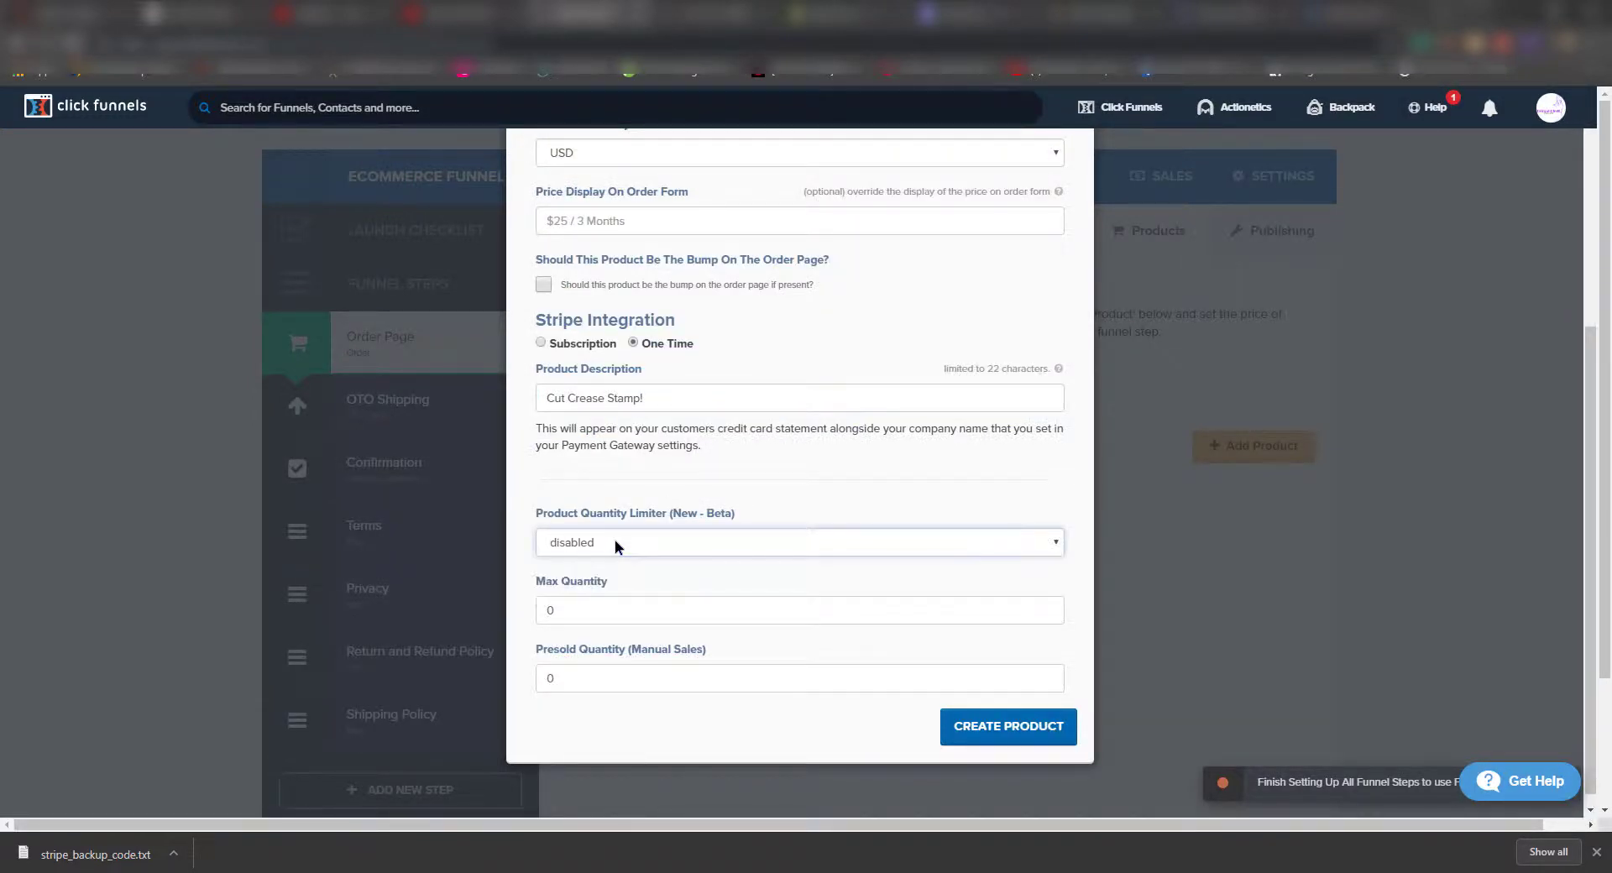
left_click(615, 542)
left_click(621, 572)
left_click(1045, 613)
left_click(1047, 607)
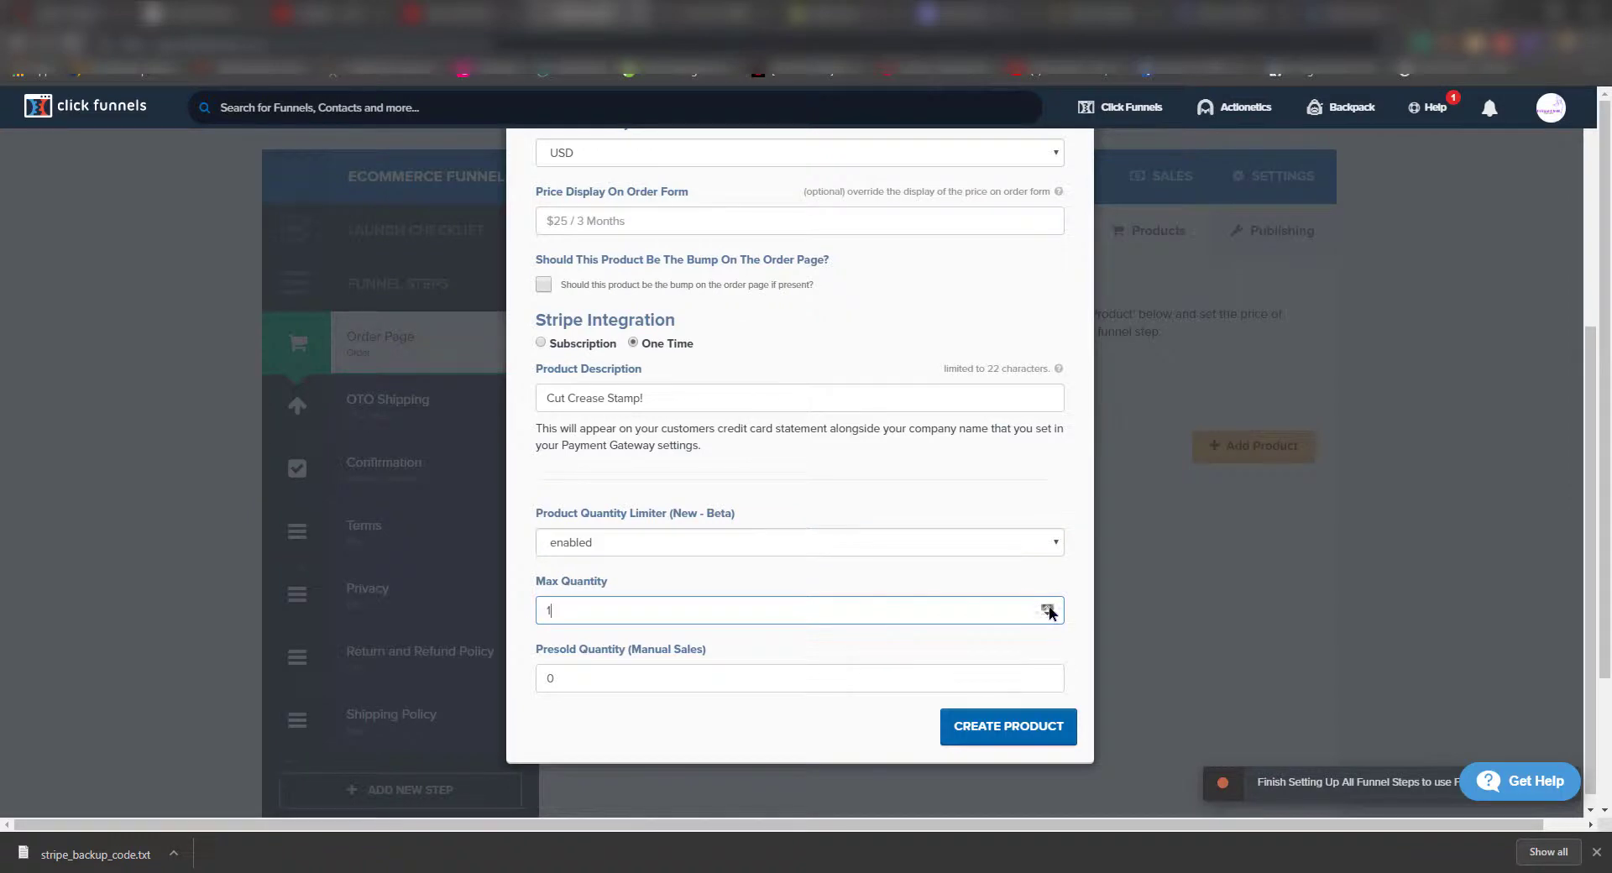
left_click(1047, 607)
key("Return")
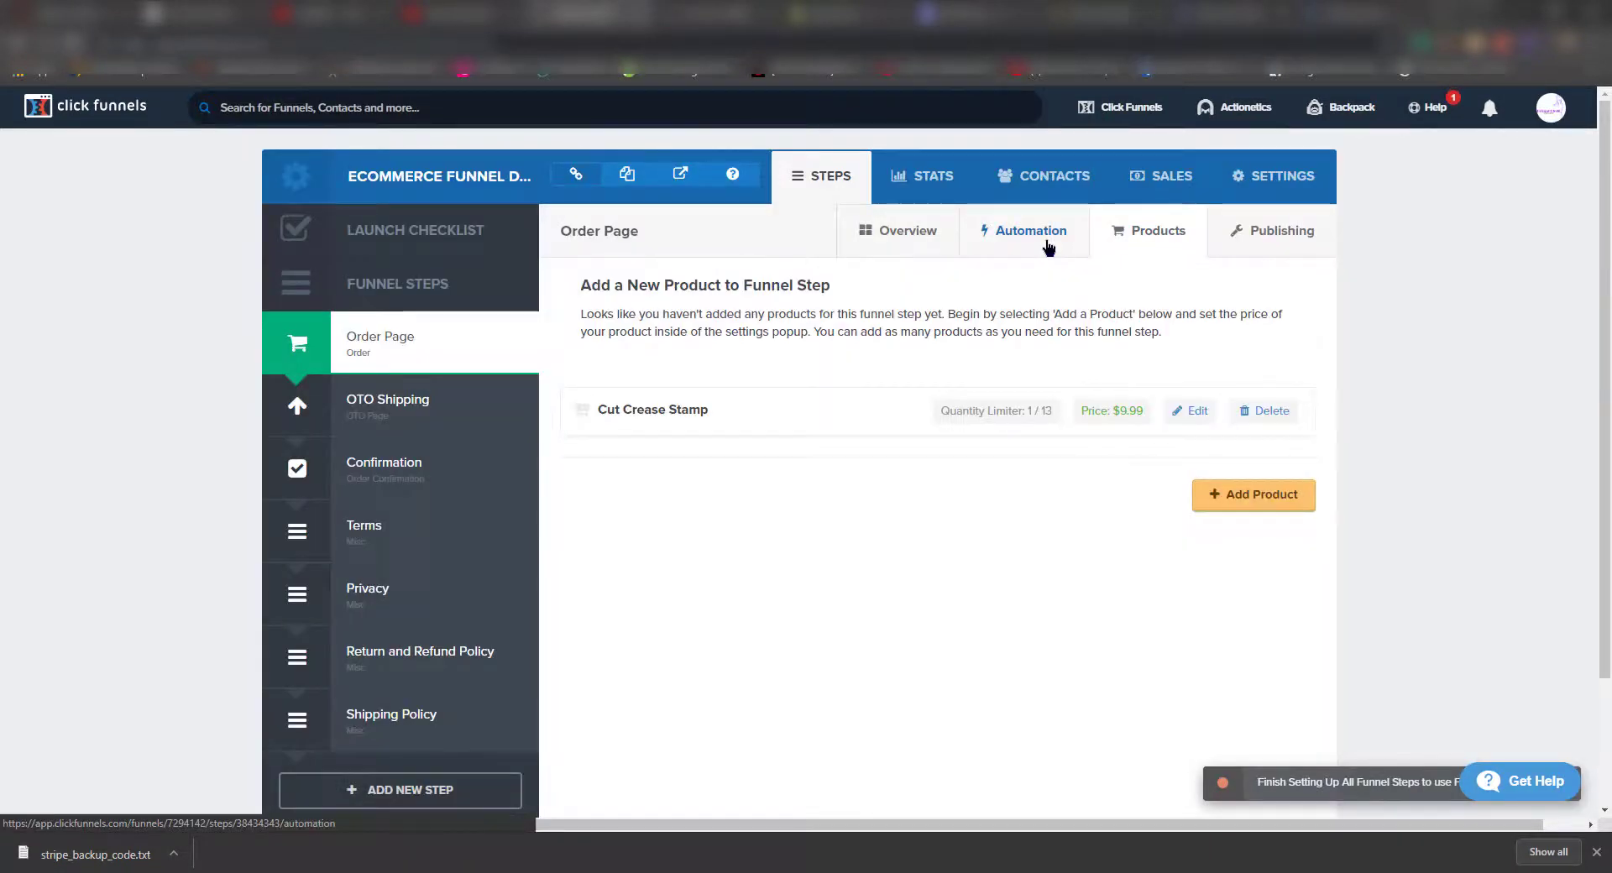
- In the 'Did something happen?' email, replace the first 'Miracle Scraper' mention with 'Cut Crease'
left_click(1047, 243)
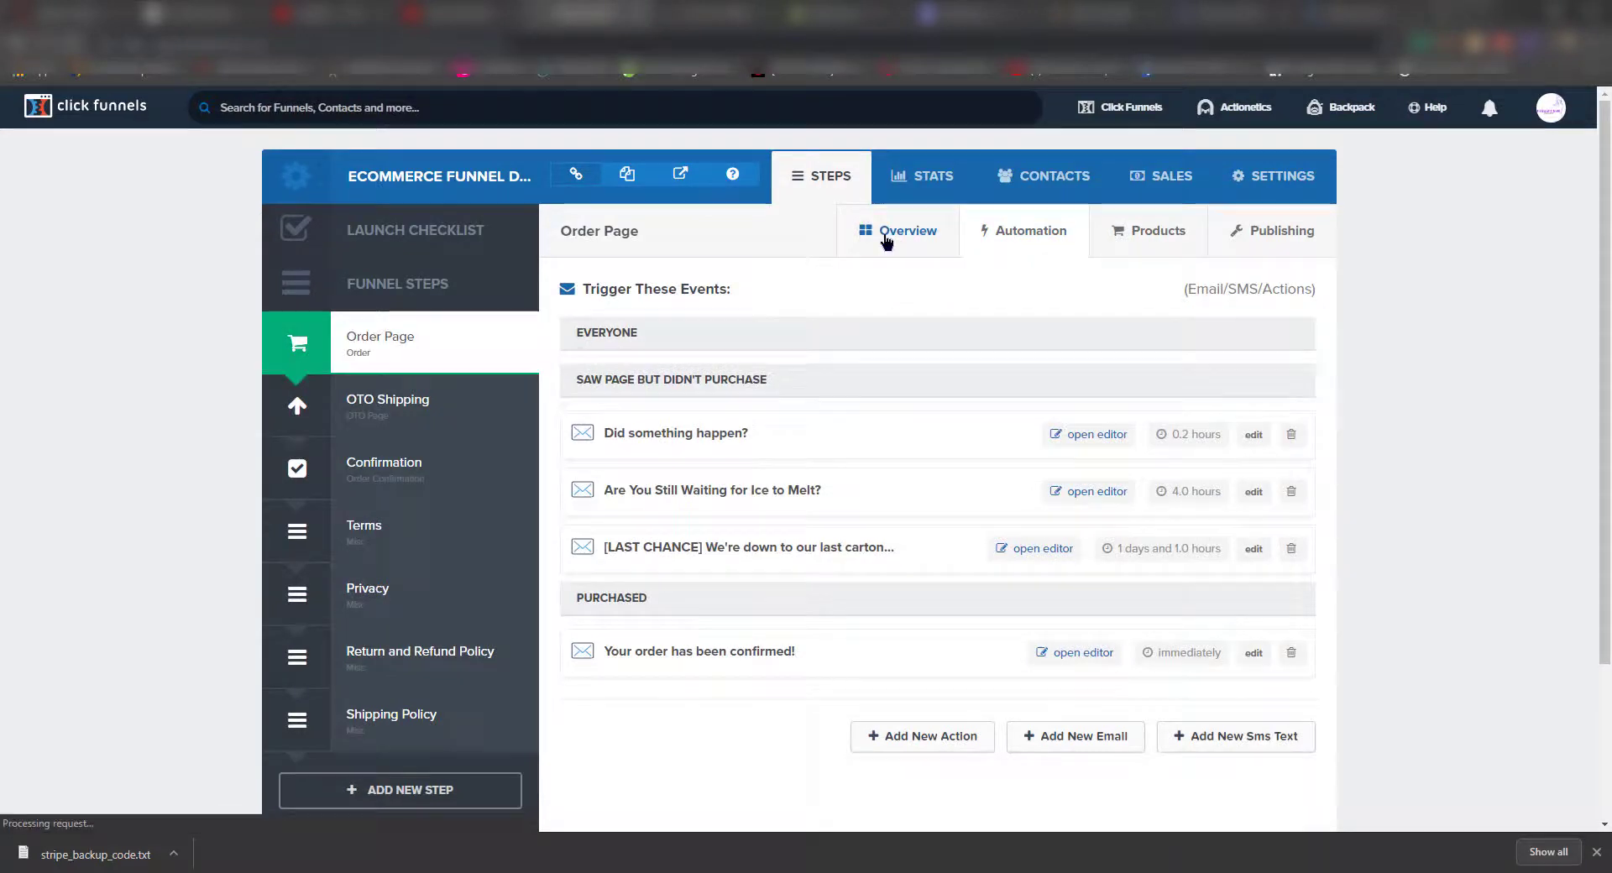
left_click(1115, 435)
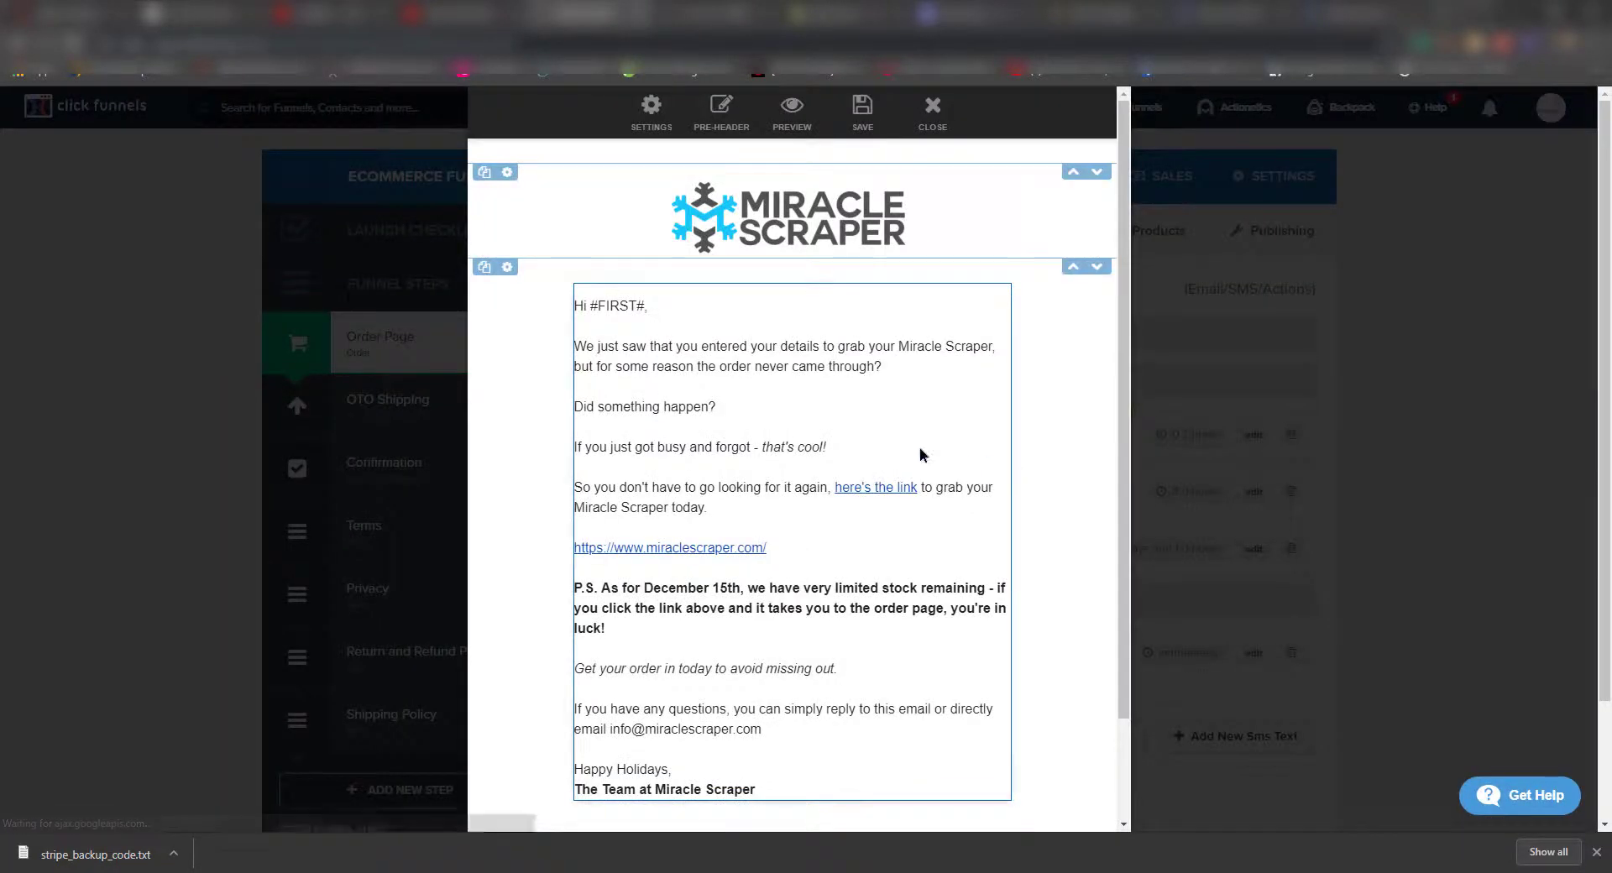
left_click(718, 346)
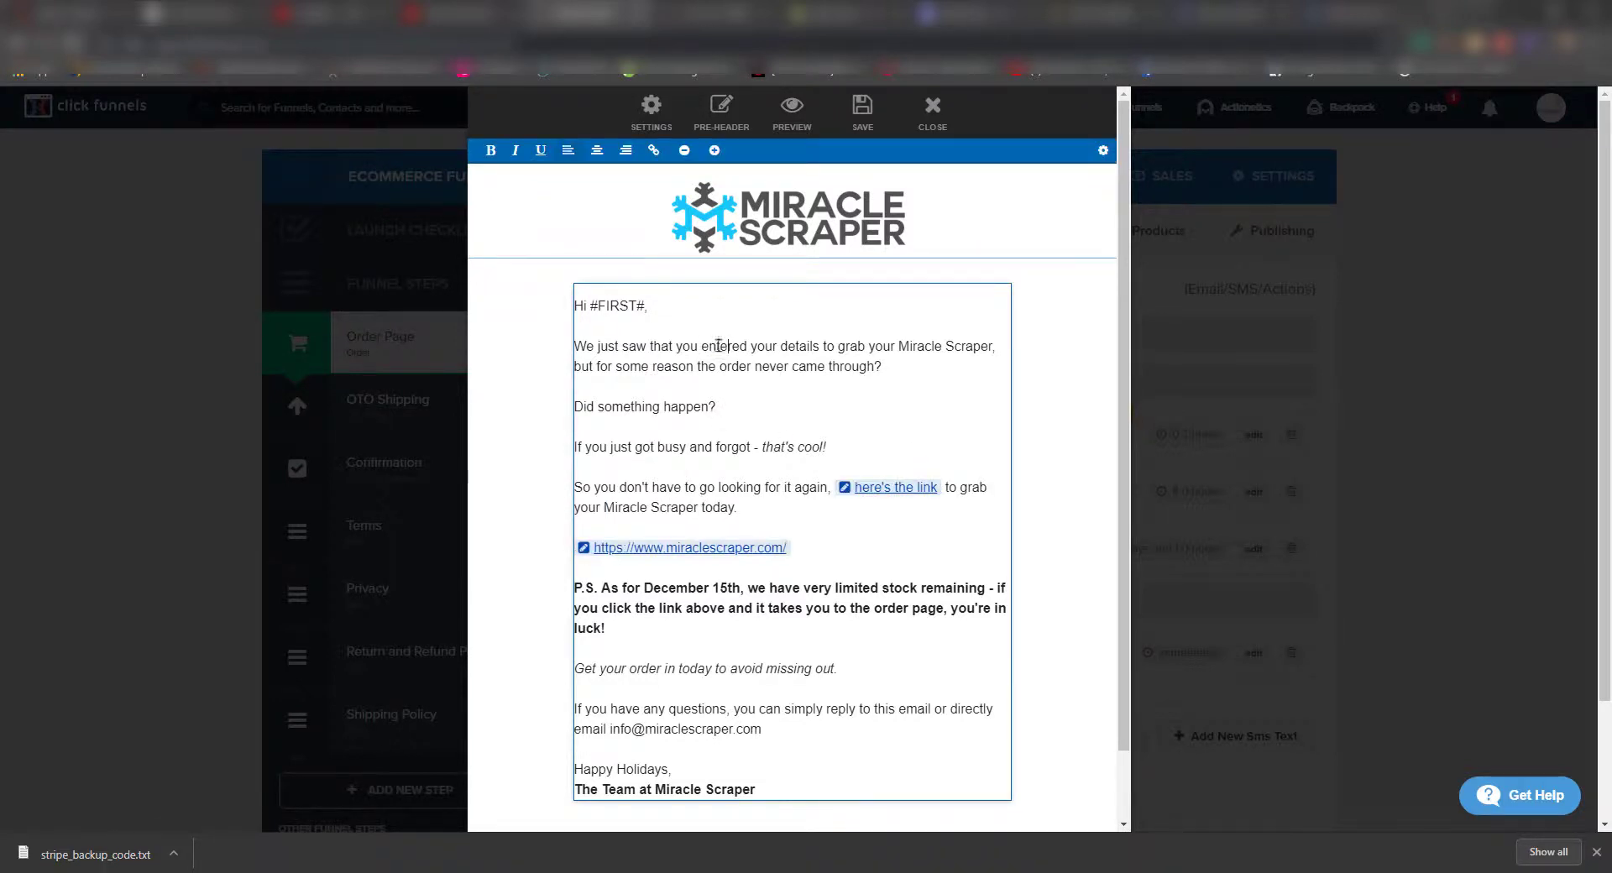
left_click(838, 346)
left_click_drag(900, 346, 1008, 375)
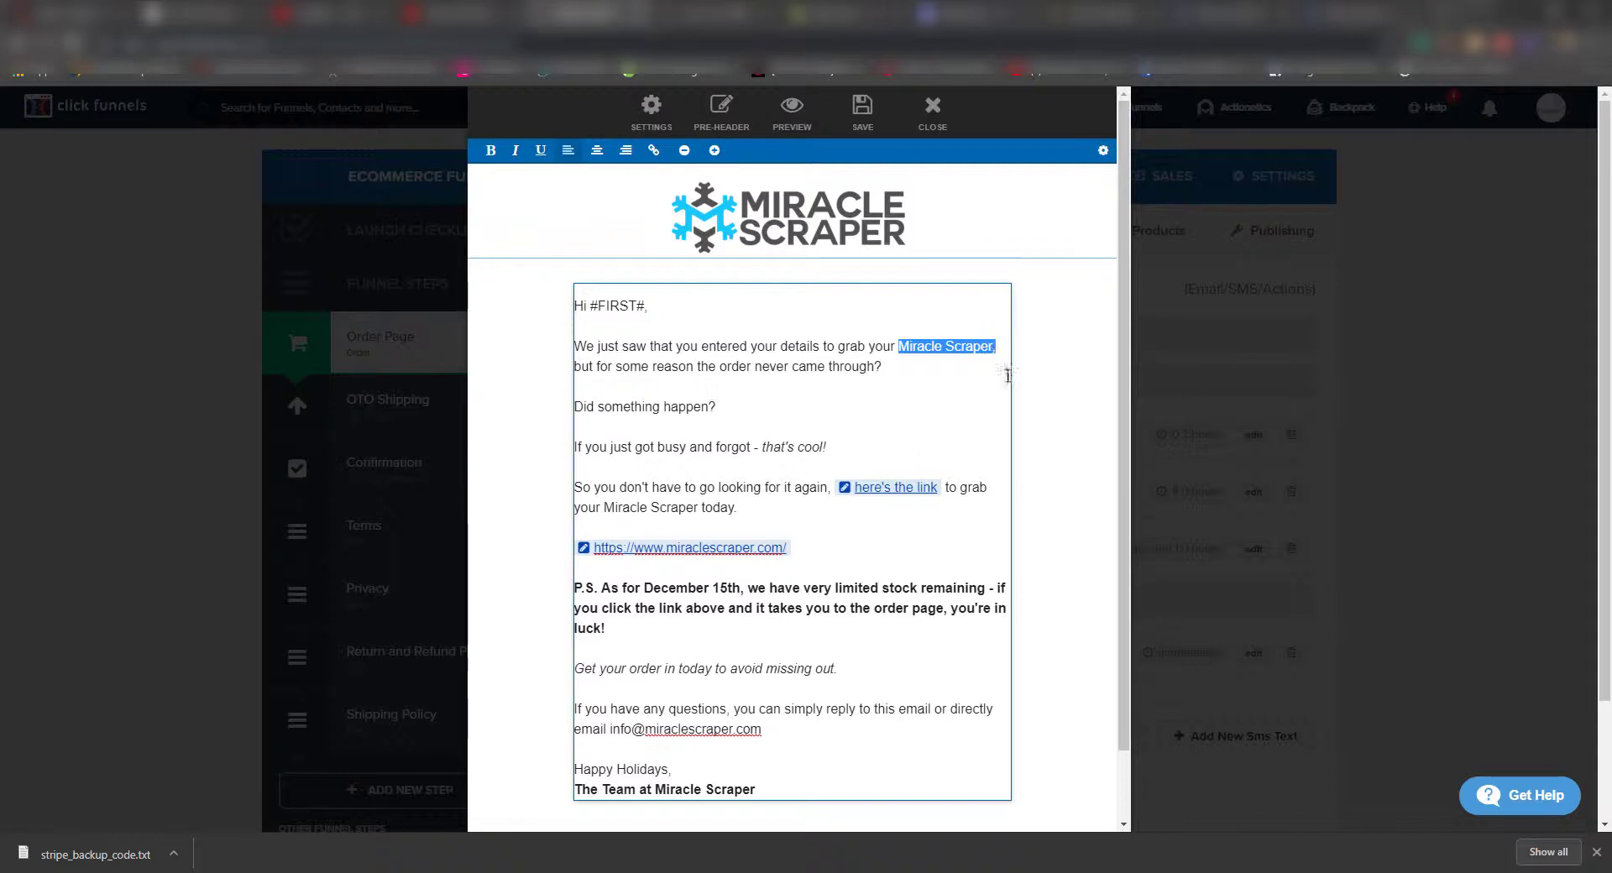
key("Left")
key("Delete")
key("Delete")
key("Delete")
key("Delete")
key("Delete")
key("Delete")
key("Delete")
key("Delete")
key("Delete")
key("Delete")
key("Delete")
key("Delete")
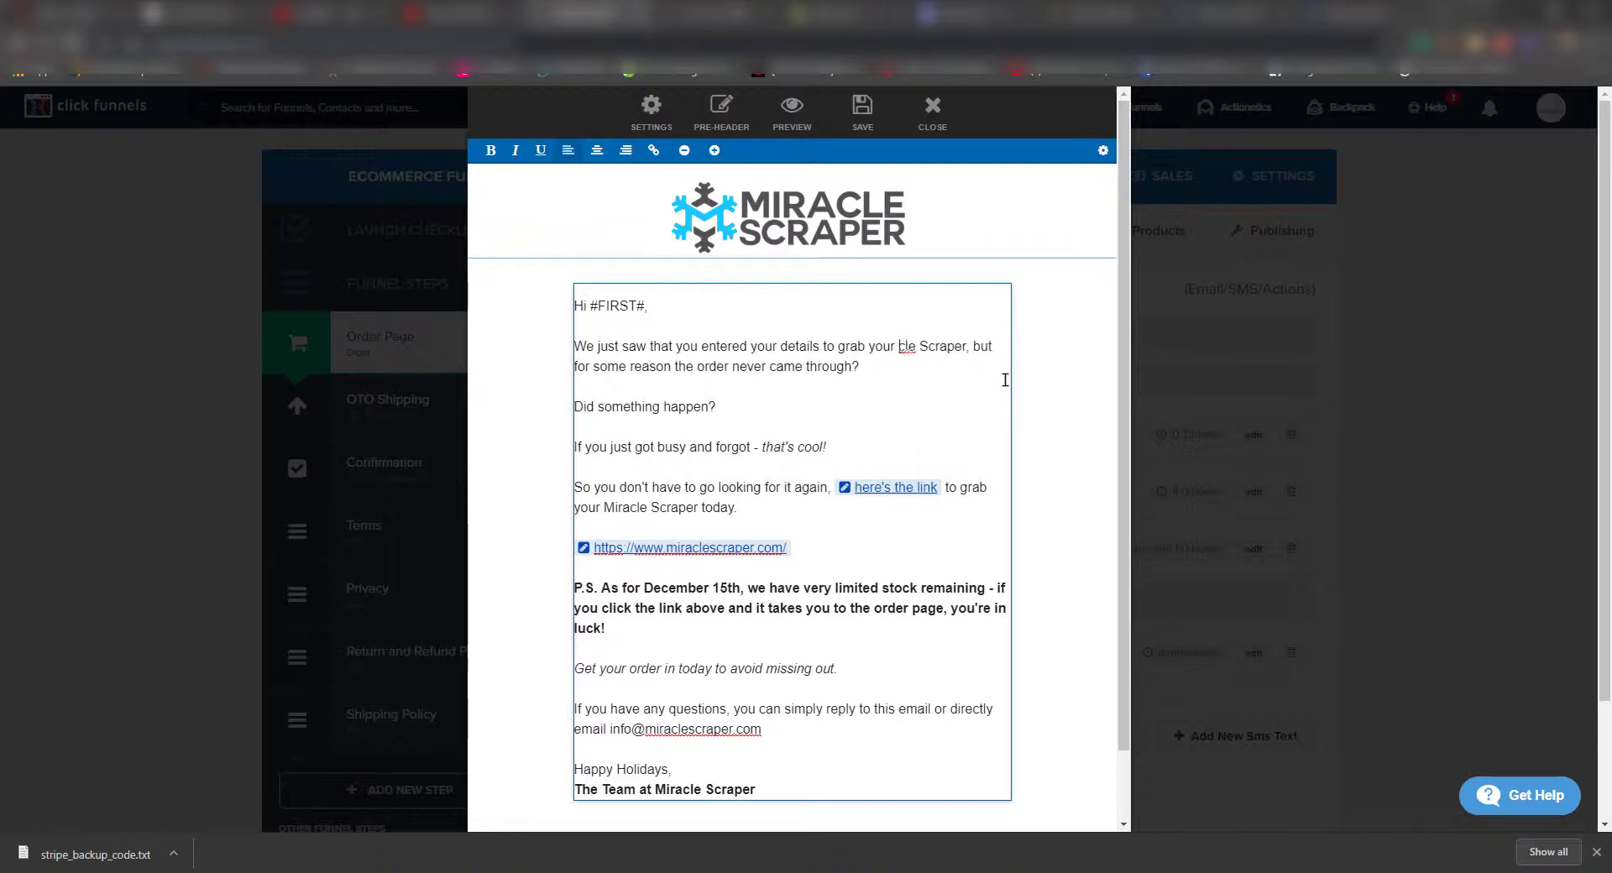
key("Delete")
key("Delete")
key("Delete")
key("Delete")
type("Cut ")
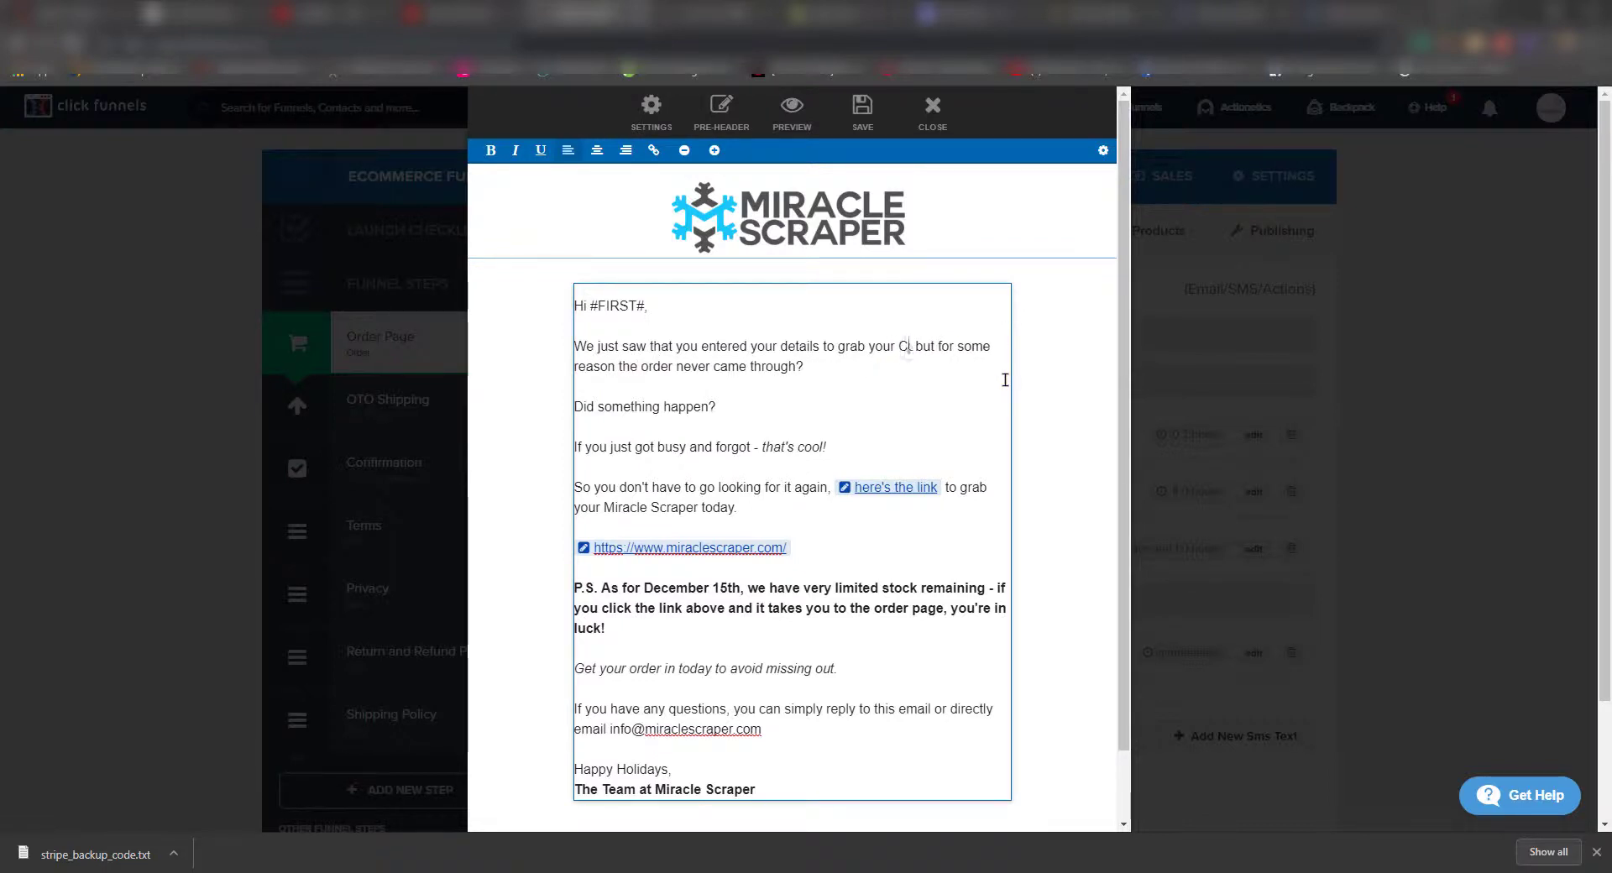
type("Crease,")
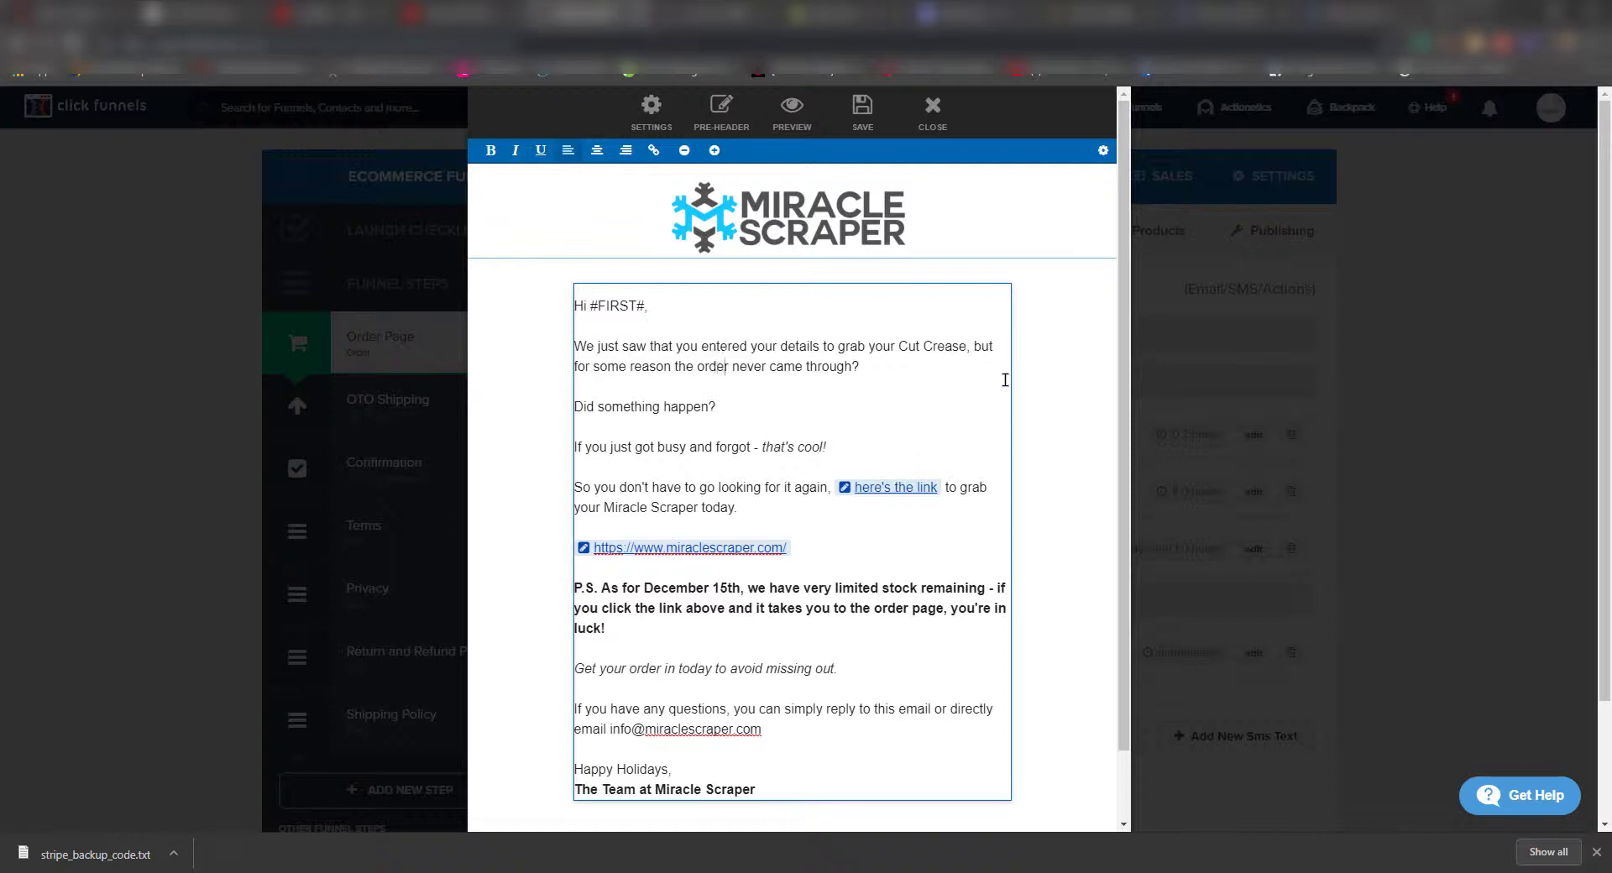
key("Right")
- Change the body's 'Miracle Scraper' to 'Cut Crease' and add the 'Trust me!' promise line
left_click_drag(700, 508, 603, 507)
type("Cut Crease")
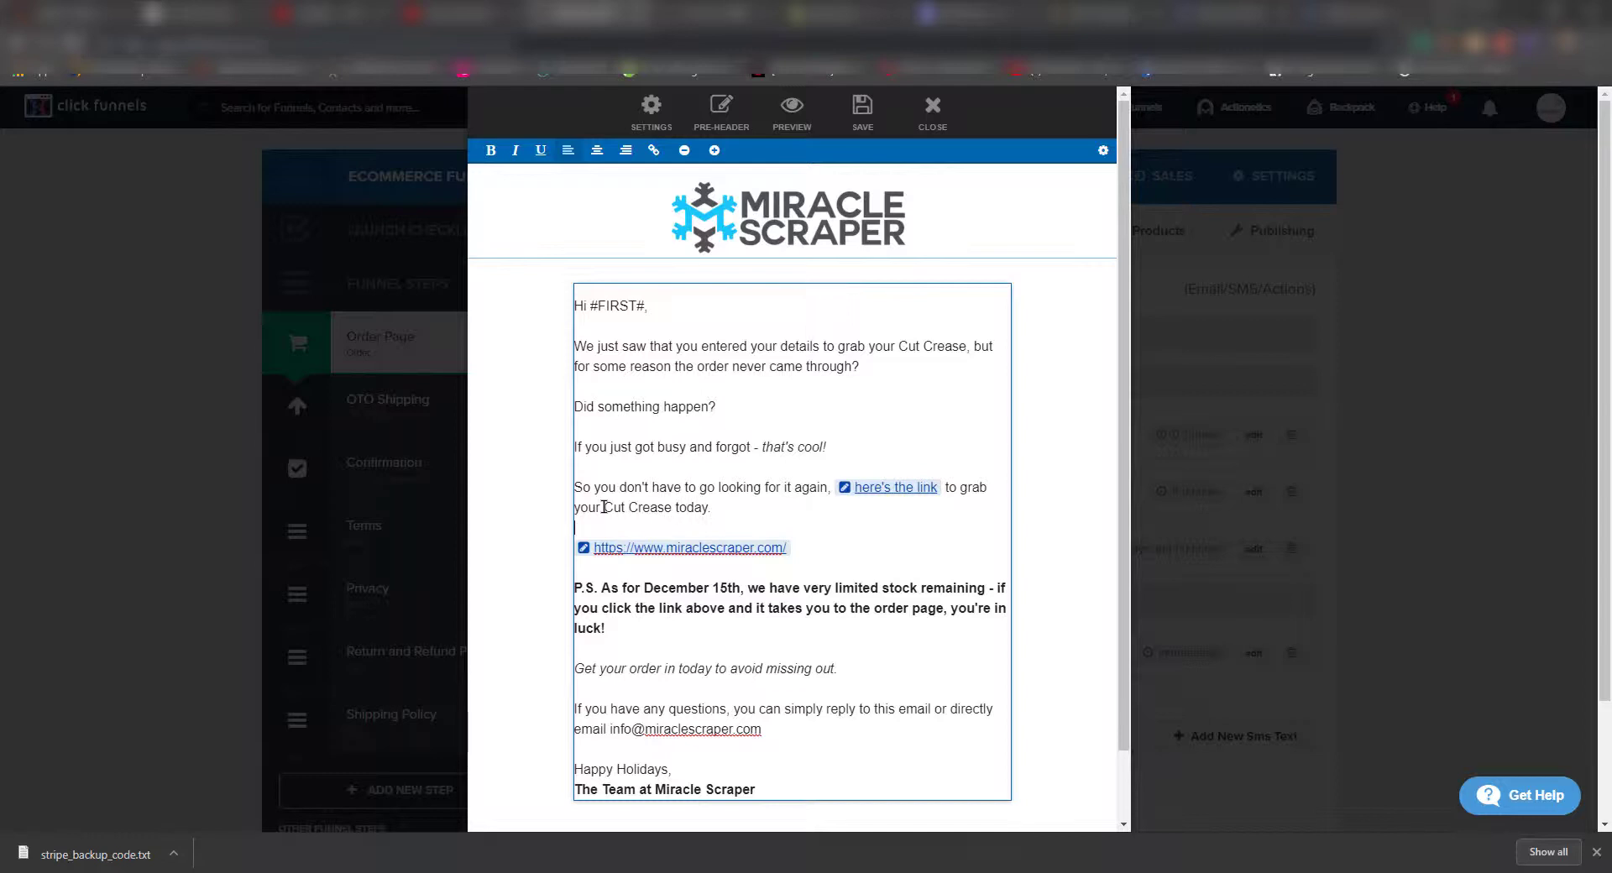
key("Return")
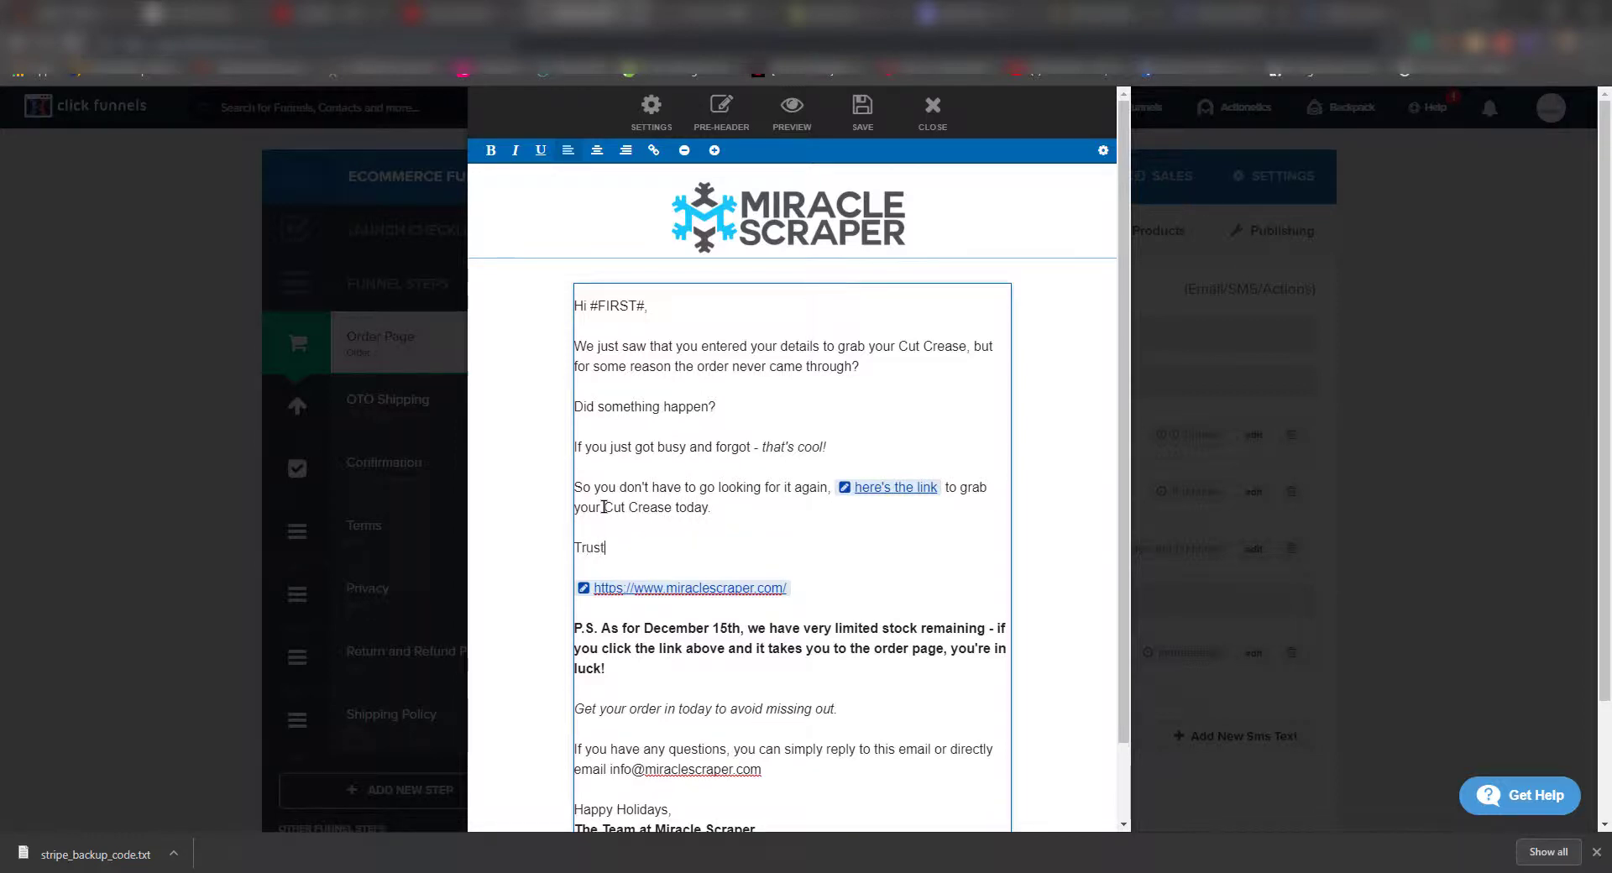
type("Trust me!")
type("Your cut crease wou")
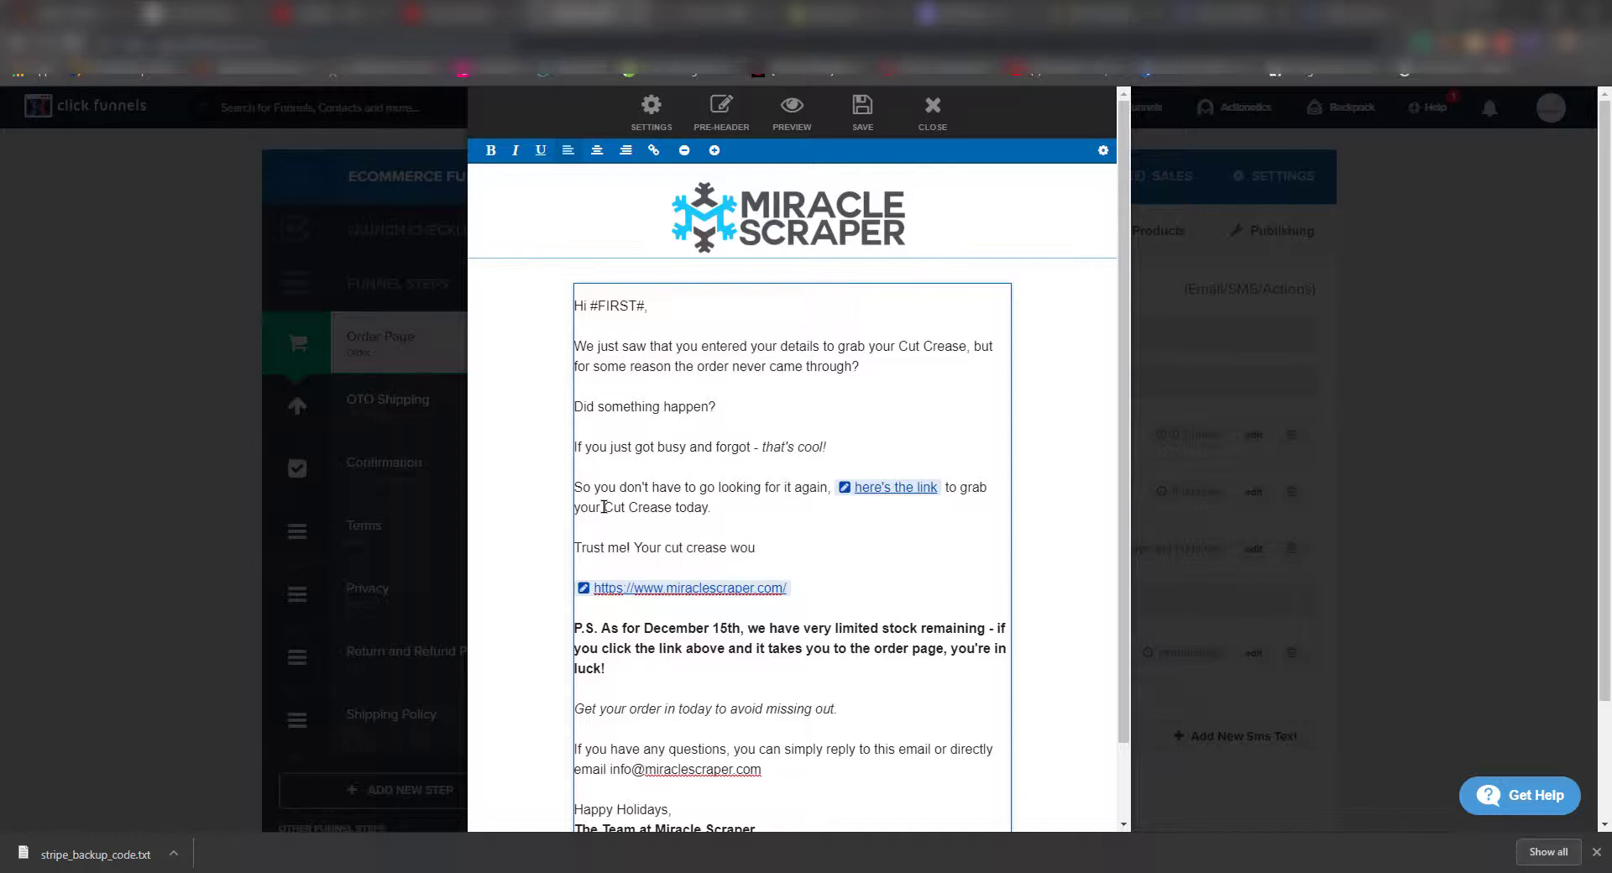
type("ldnt be the same after this its a")
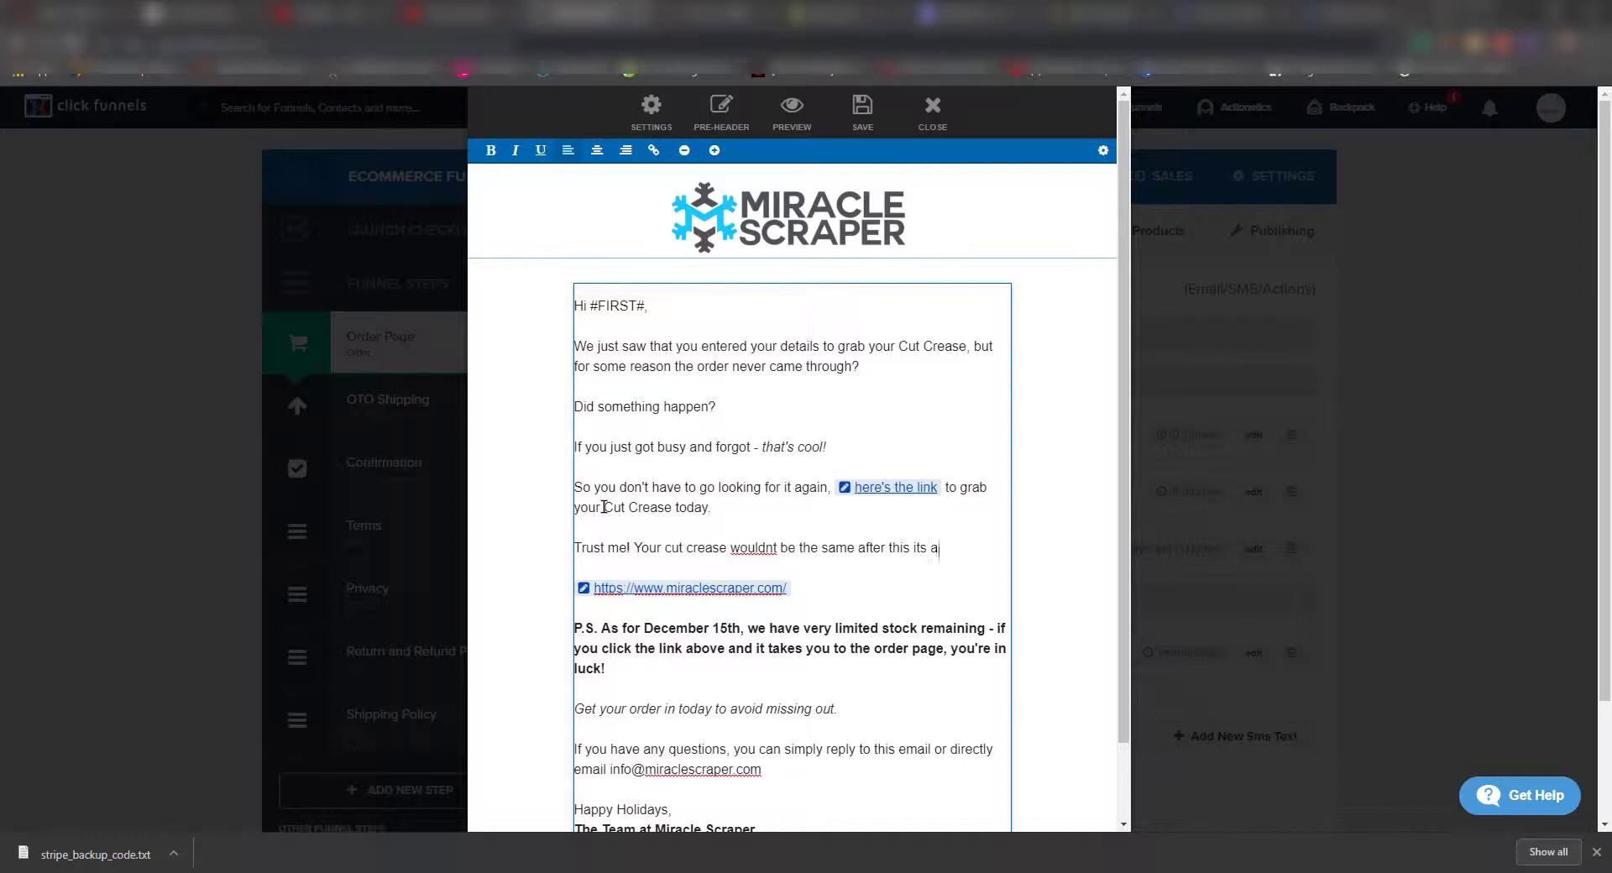
type(" promise =)")
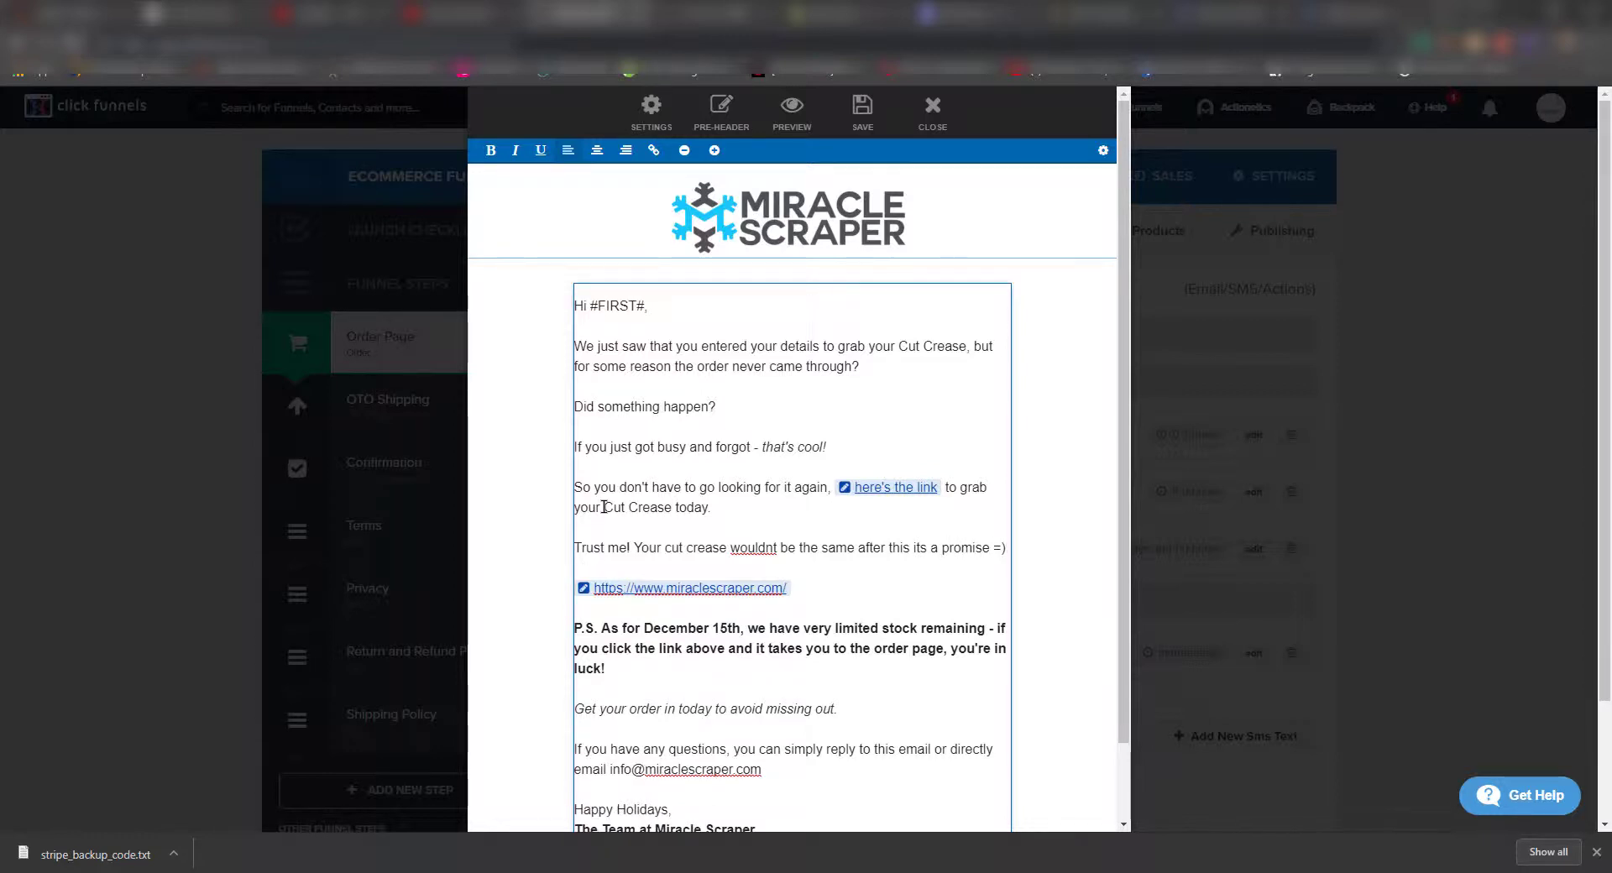
key("BackSpace")
key("BackSpace")
key("BackSpace")
type("!")
- Correct 'wouldnt' to 'wouldn't' and delete the standalone website URL line
right_click(755, 547)
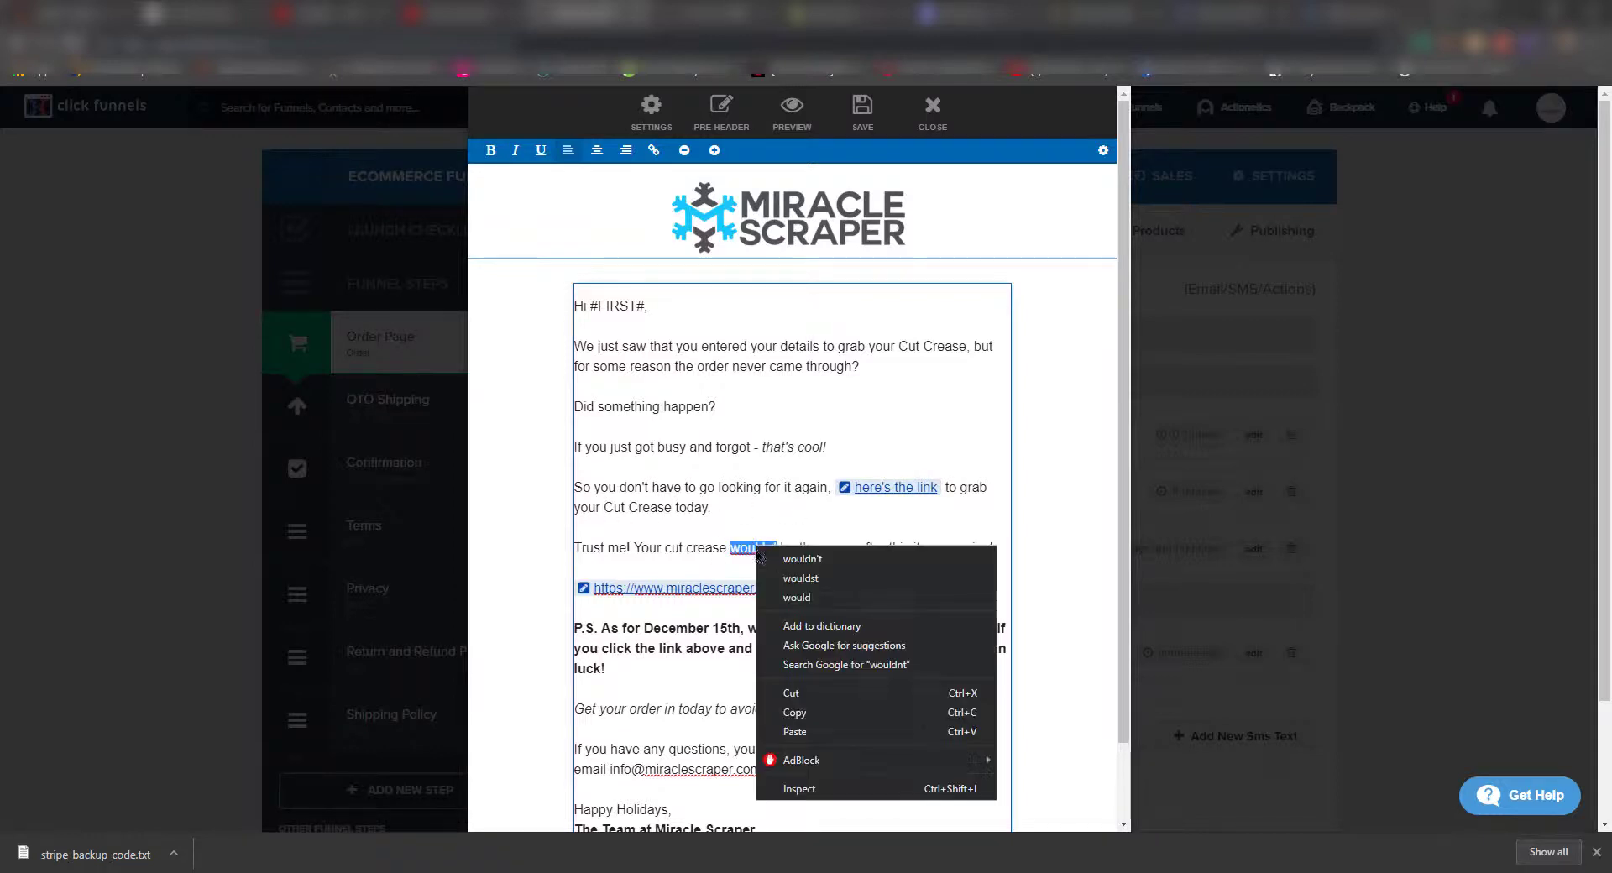
left_click(756, 560)
left_click(795, 588)
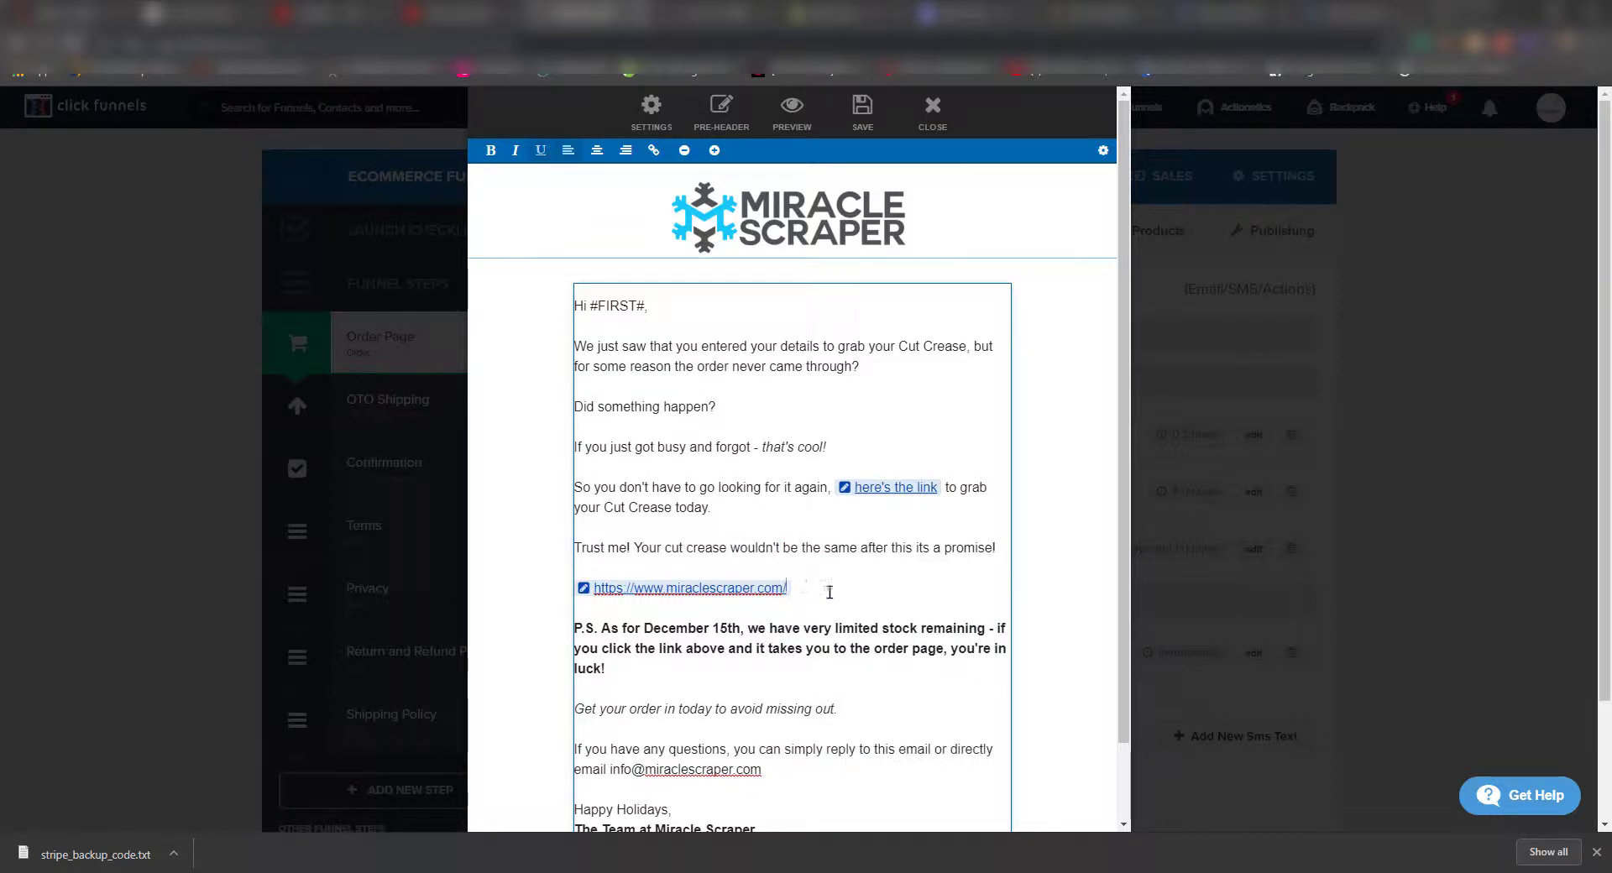
key("BackSpace")
key("BackSpace")
key("BackSpace")
key("BackSpace")
key("BackSpace")
key("BackSpace")
key("BackSpace")
key("BackSpace")
key("BackSpace")
key("BackSpace")
key("BackSpace")
key("BackSpace")
key("BackSpace")
key("BackSpace")
key("BackSpace")
key("BackSpace")
key("BackSpace")
key("BackSpace")
key("BackSpace")
key("BackSpace")
key("BackSpace")
key("BackSpace")
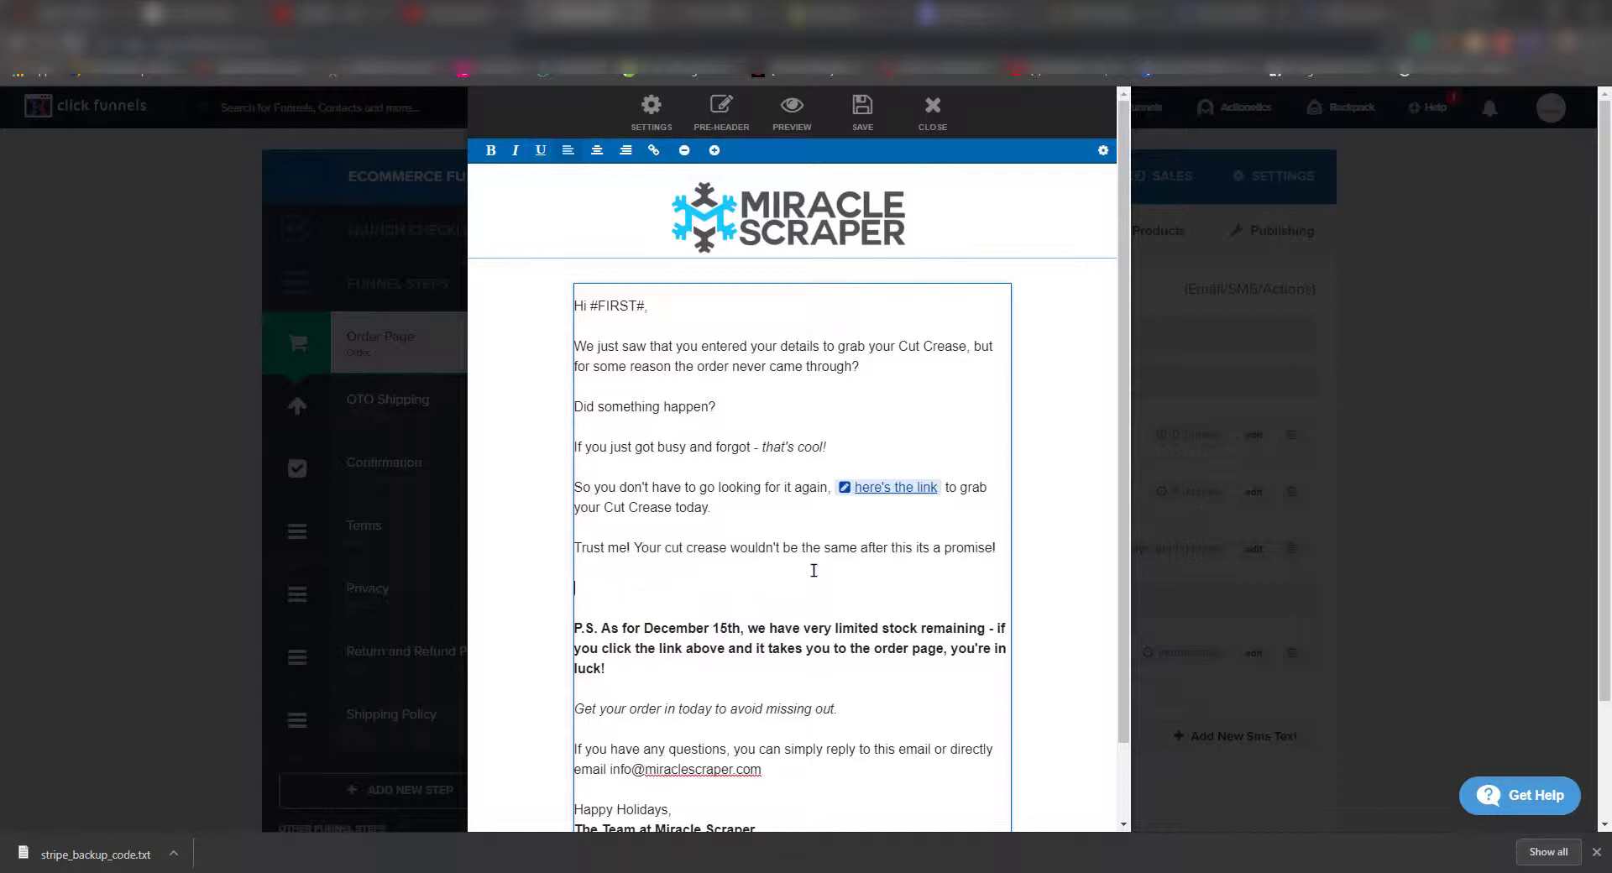
left_click(882, 497)
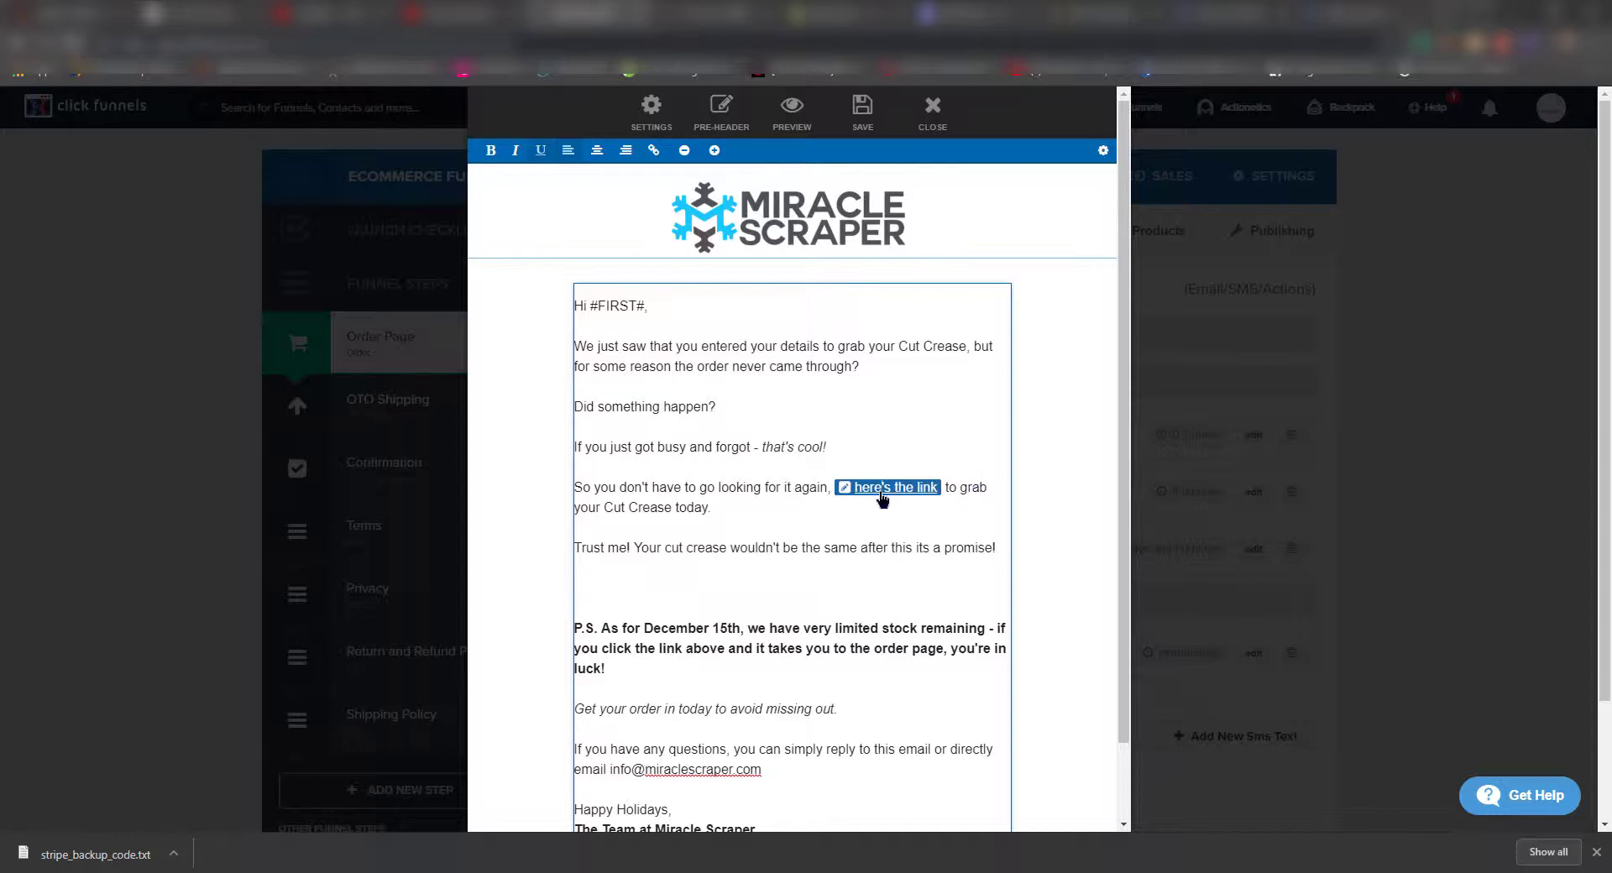
left_click(881, 497)
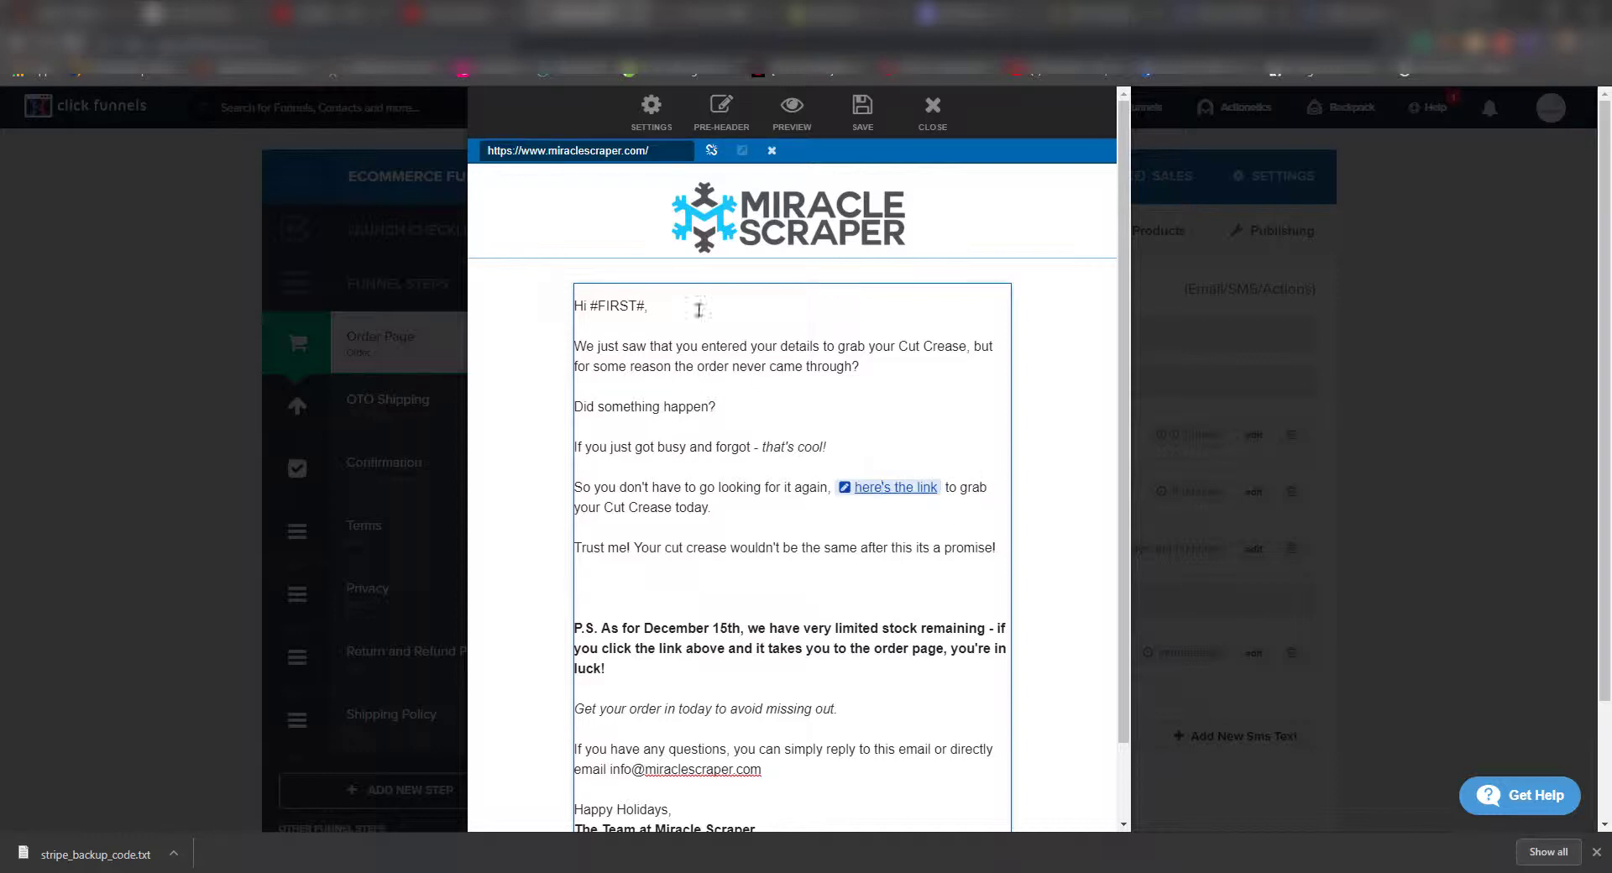
left_click(475, 170)
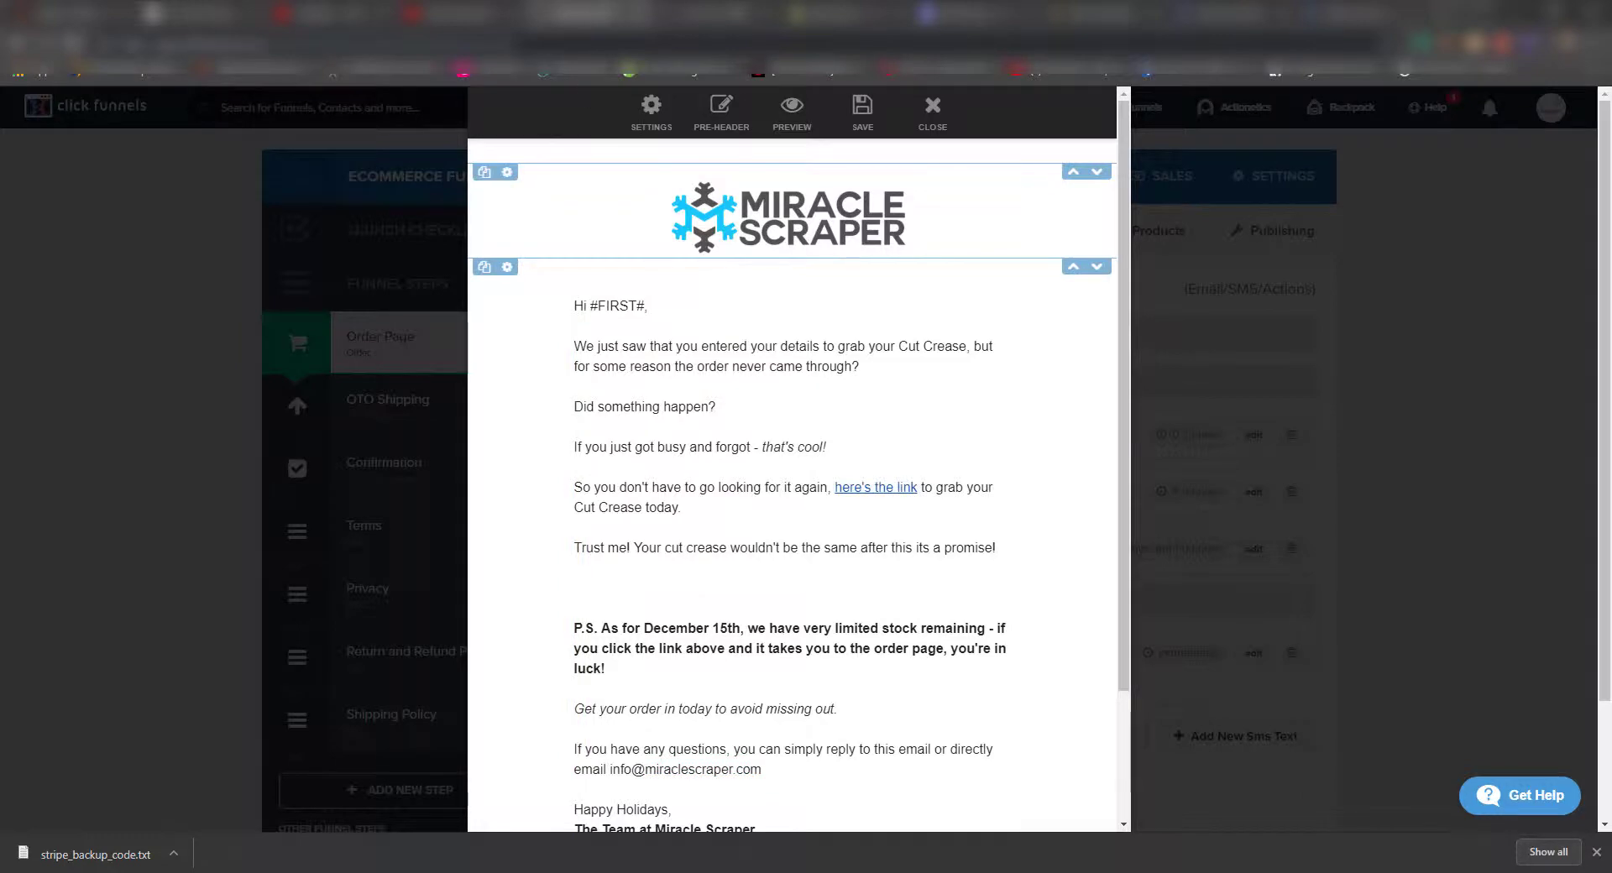
- Undo stray edits, then change the wording to 'Cut Crease!' and link text to 'Cut Crease - Myvalmart'
key("ctrl+Tab")
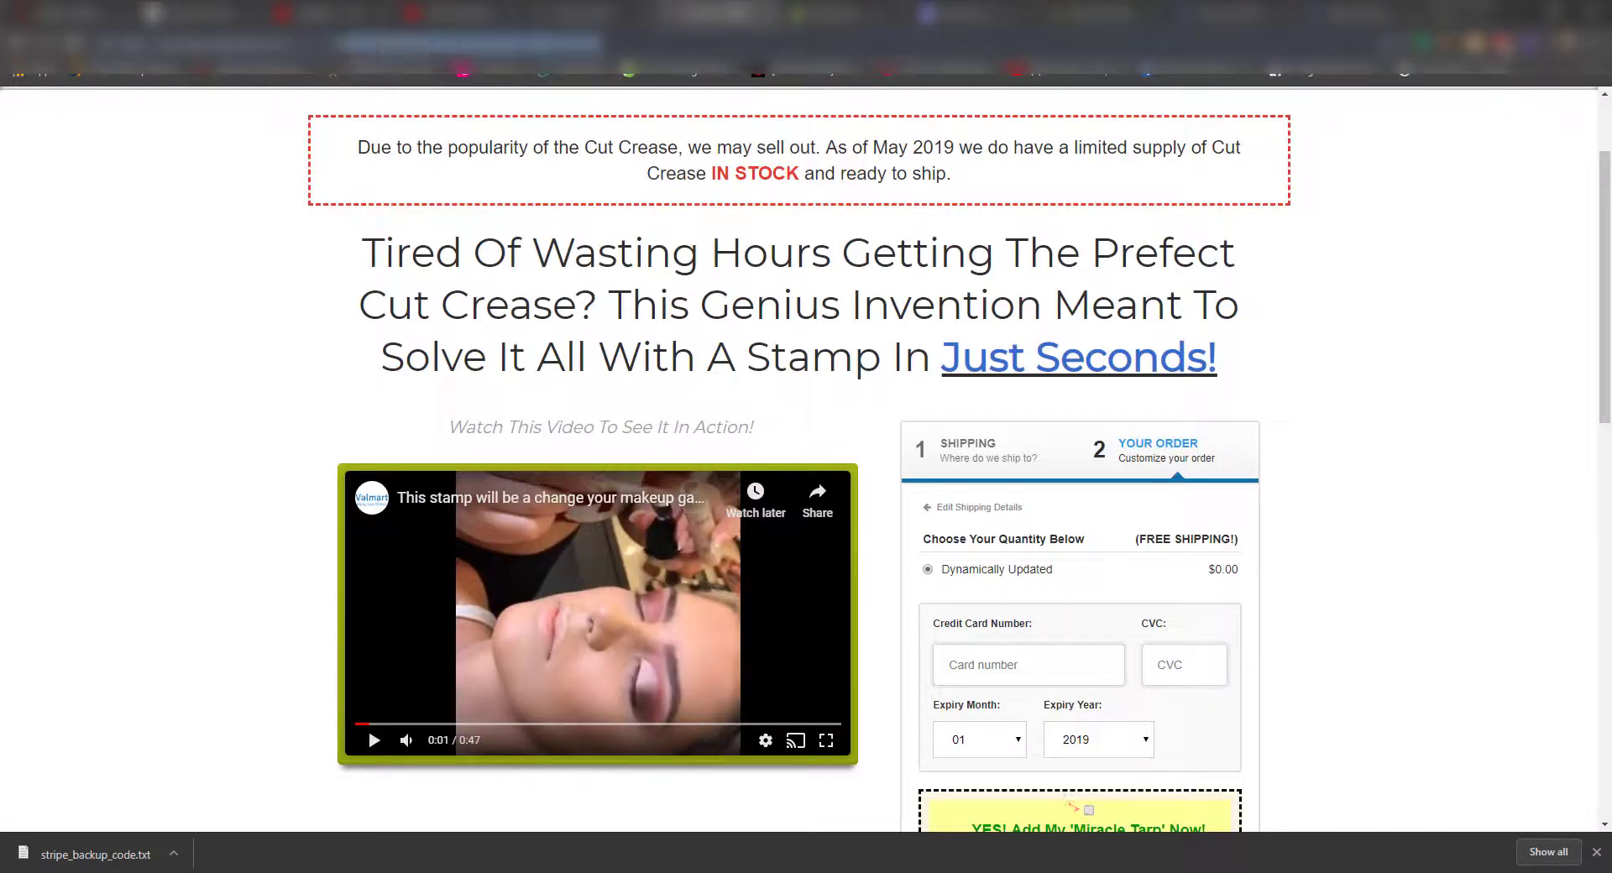
key("ctrl+shift+Tab")
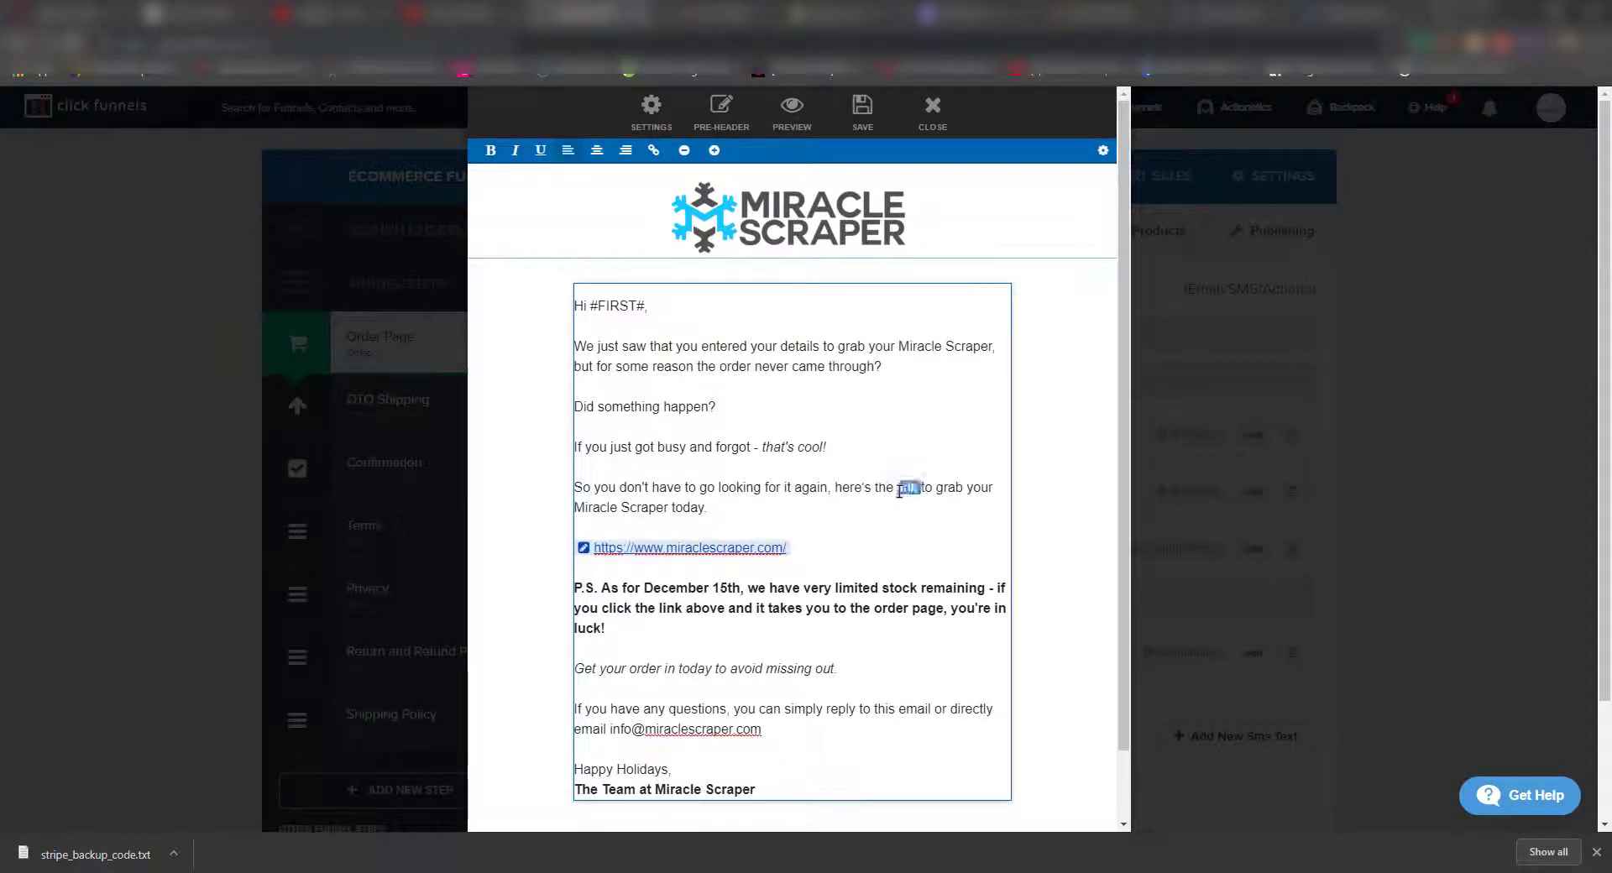
left_click(779, 552)
key("ctrl+z")
key("ctrl+z")
key("ctrl+z")
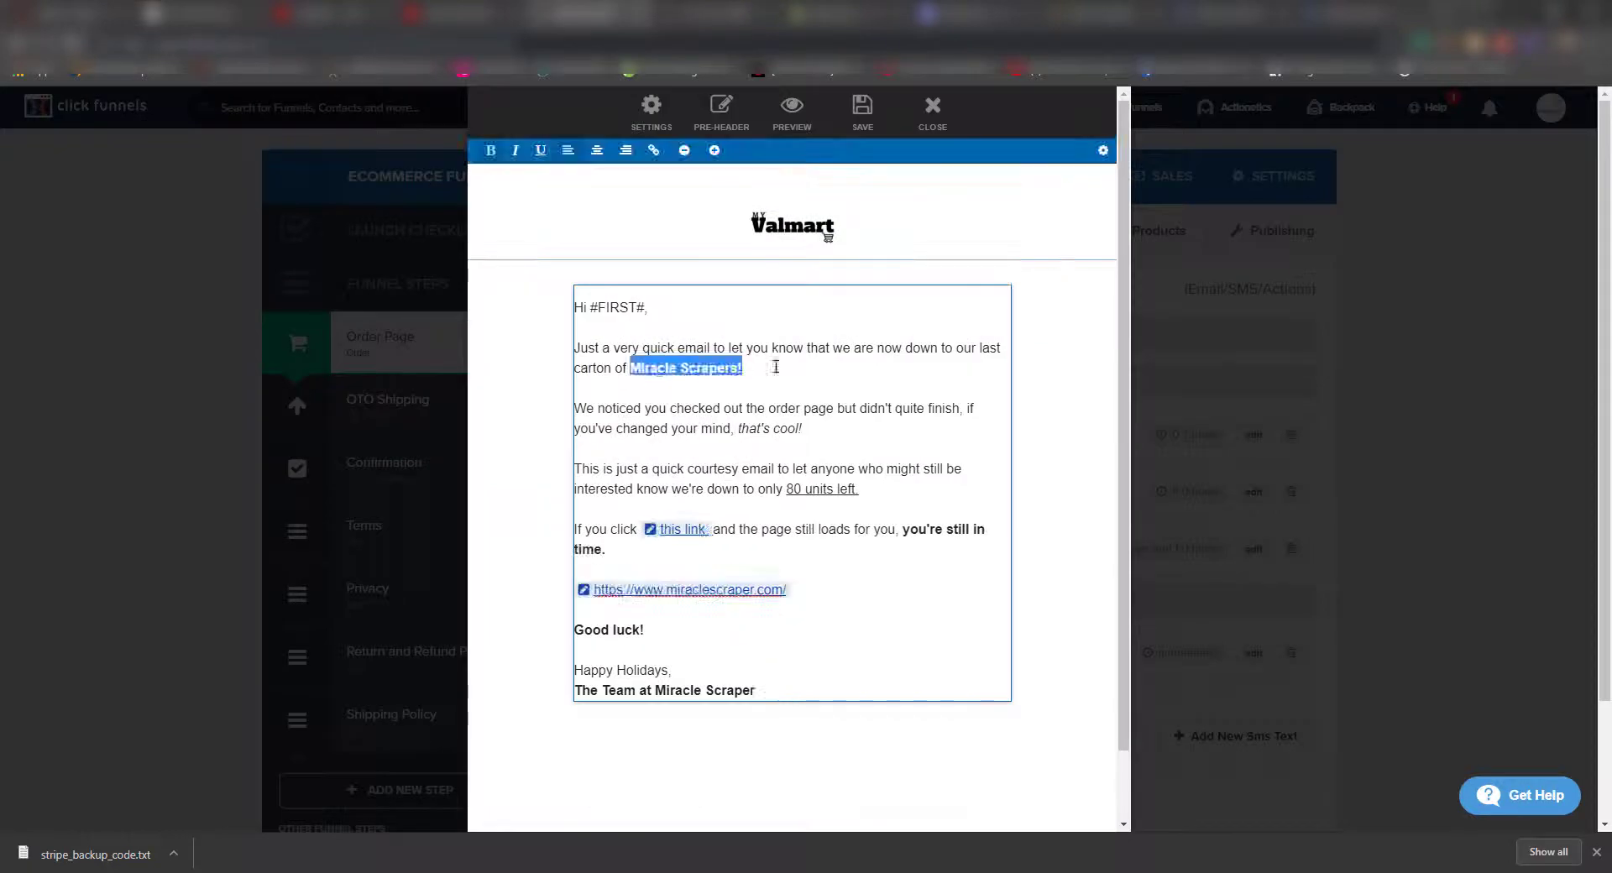
type("Cut Crease!")
left_click_drag(578, 590, 813, 590)
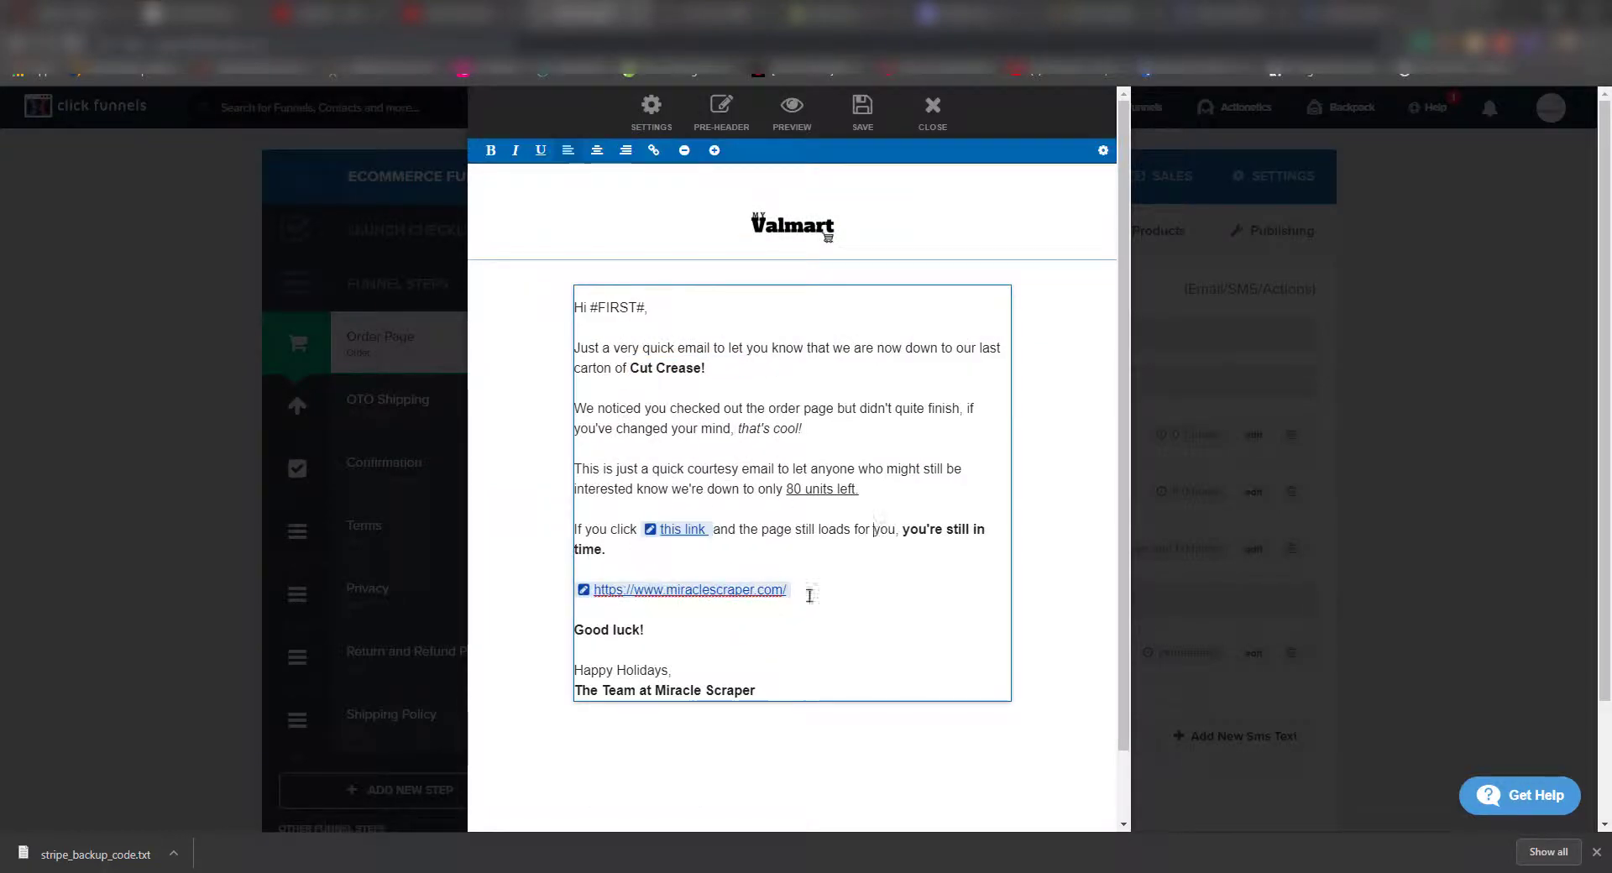
type("Cut Crease - Myvalmart")
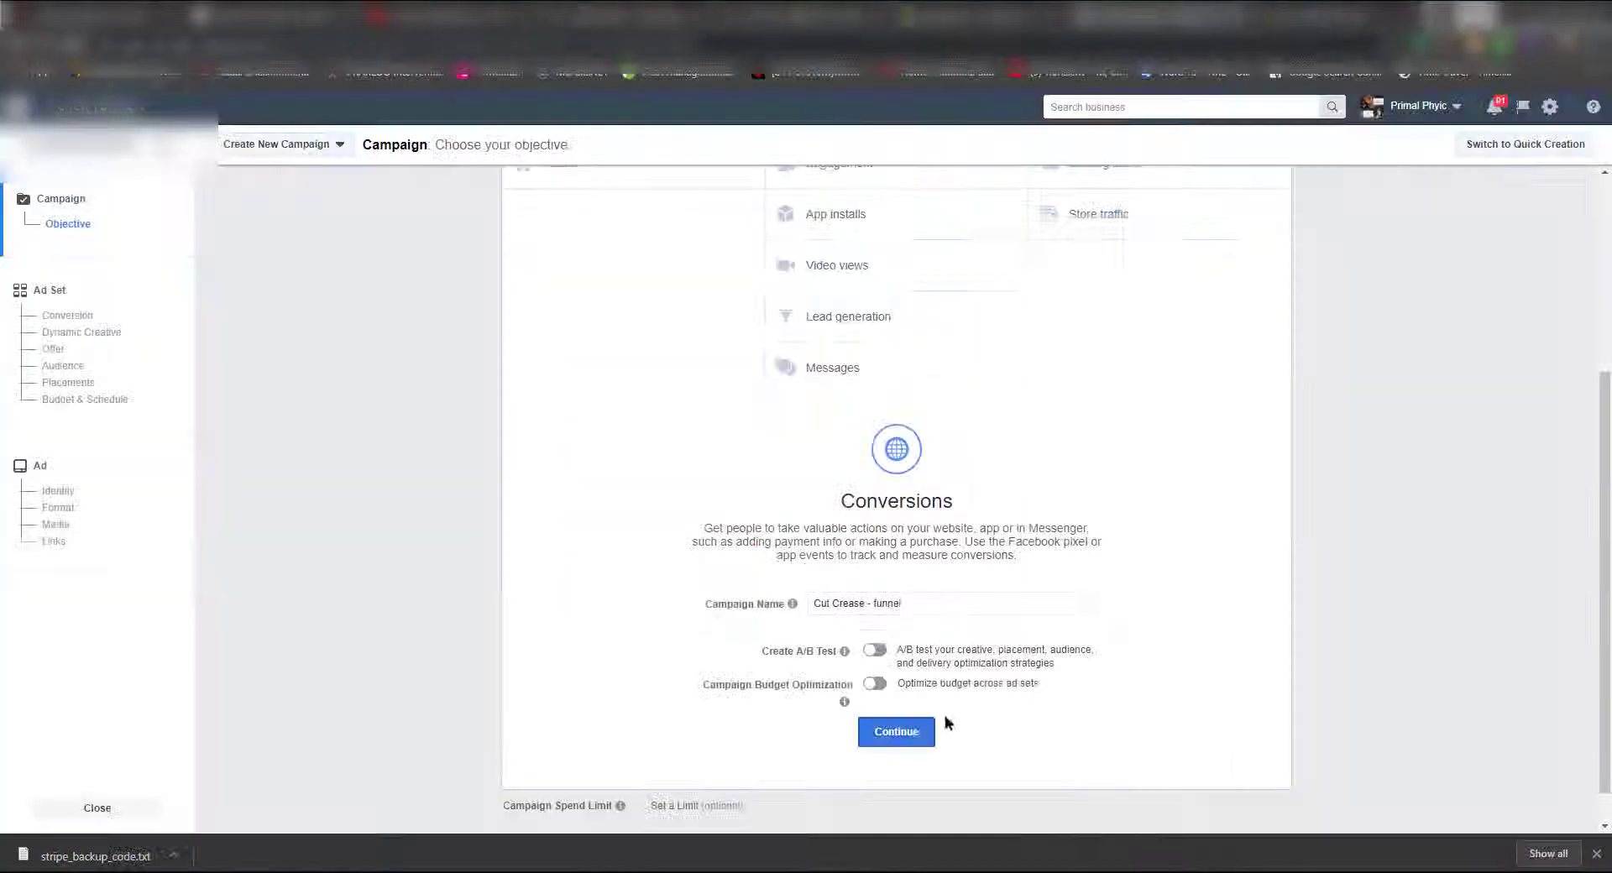
- Choose the Conversions objective and name the new ad set 'Cut Crease - 18-46'
left_click(46, 225)
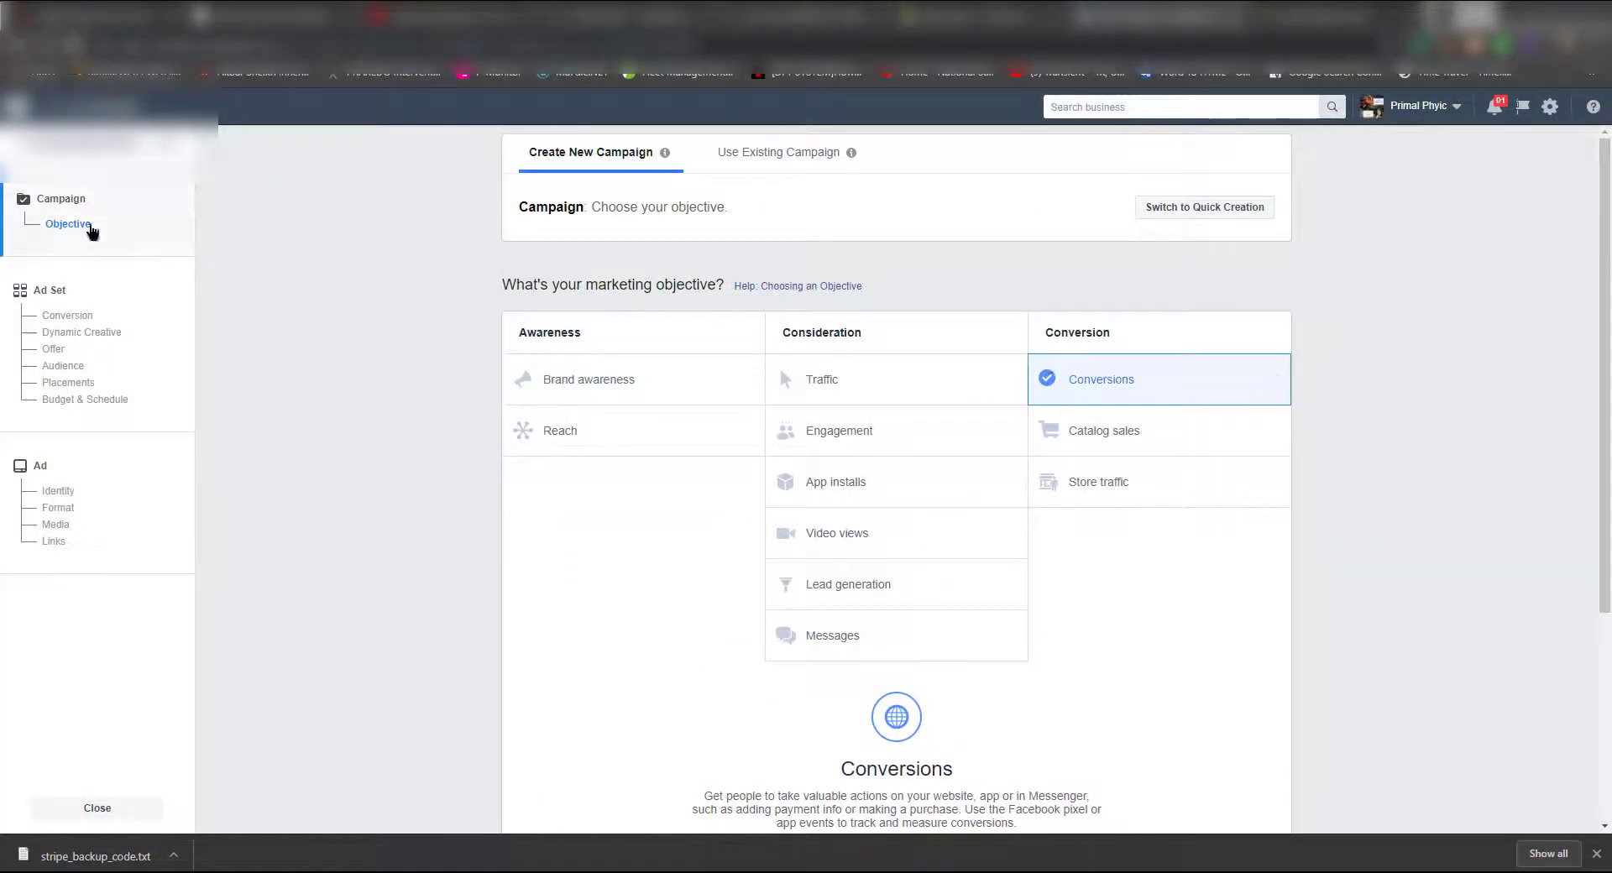
scroll(1062, 386, "down", 4)
left_click(896, 686)
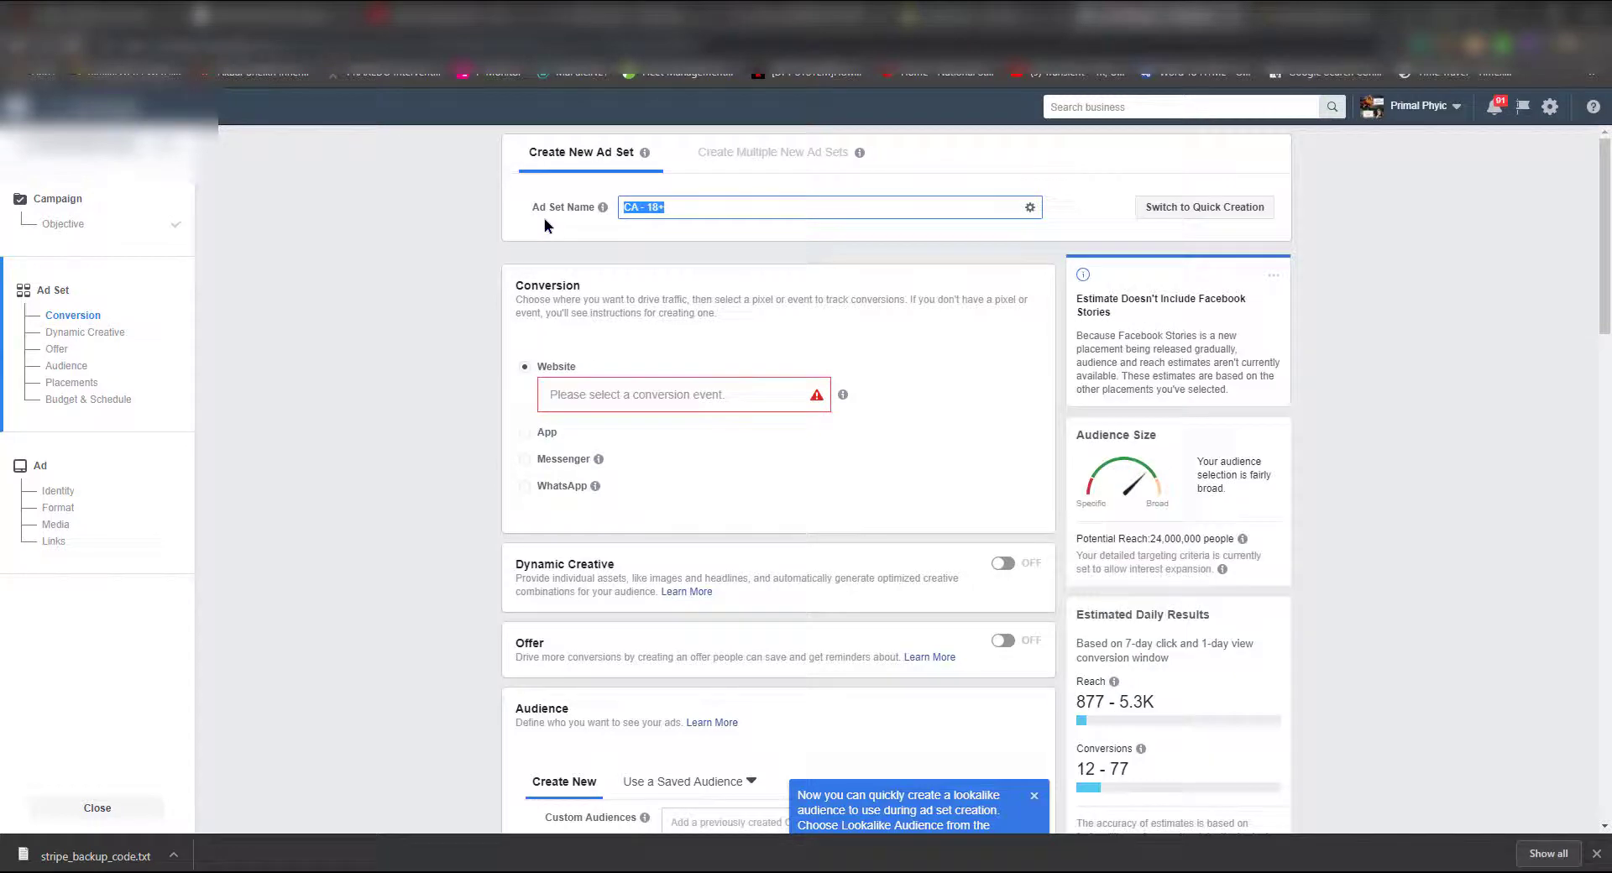
type("Cut Crease - ")
type("18+")
- Check the live Valmart order page, then set the conversion event to View Content
key("ctrl+Tab")
left_click(734, 404)
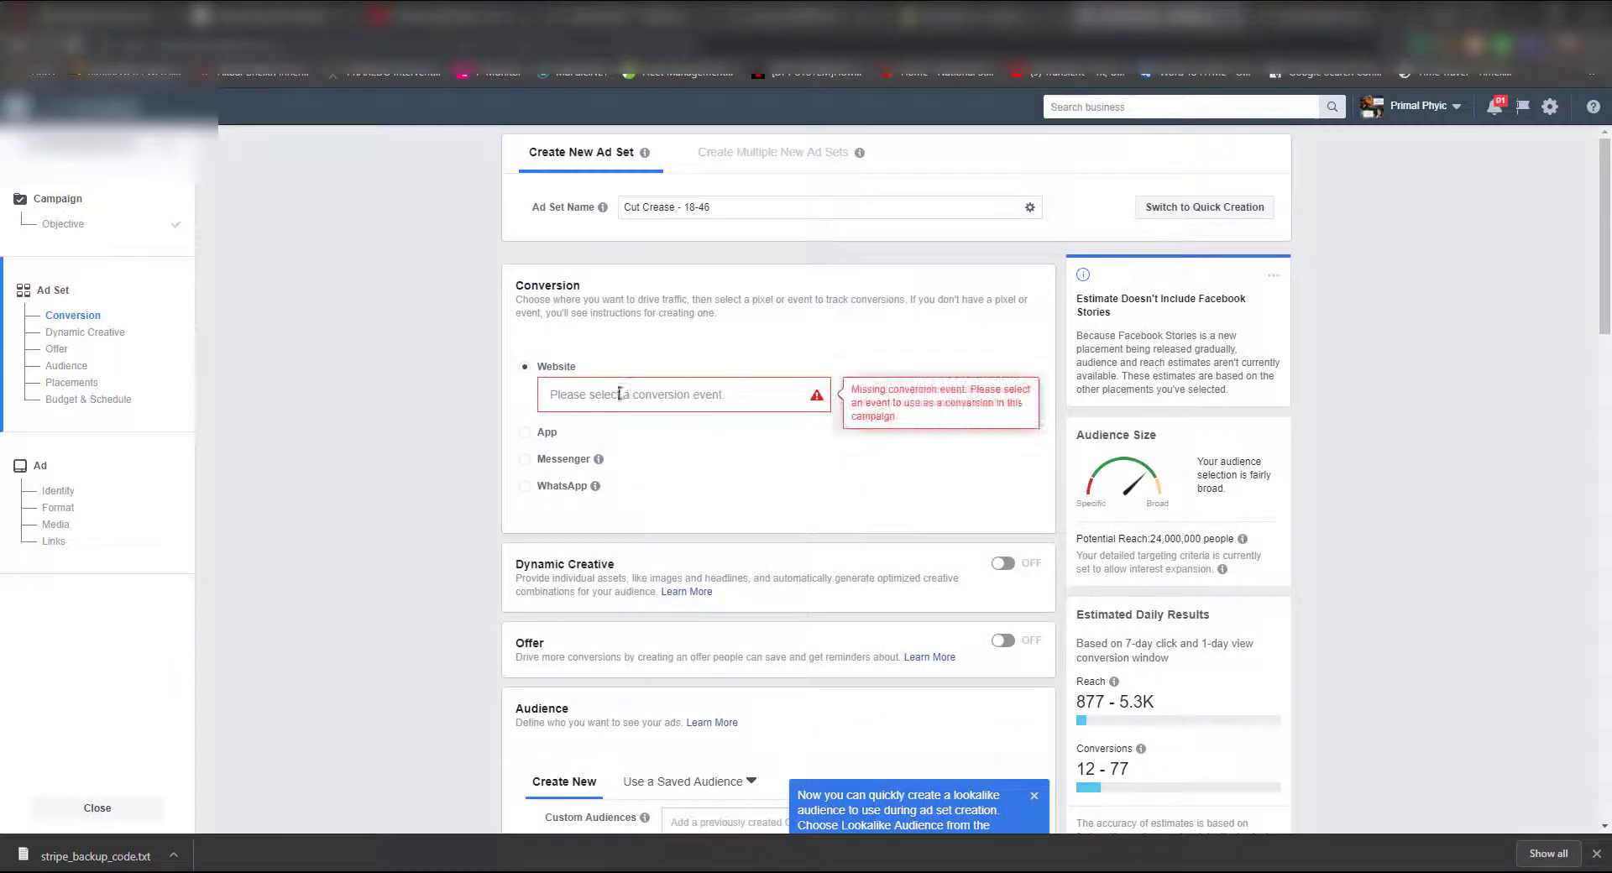
left_click(637, 408)
left_click(632, 443)
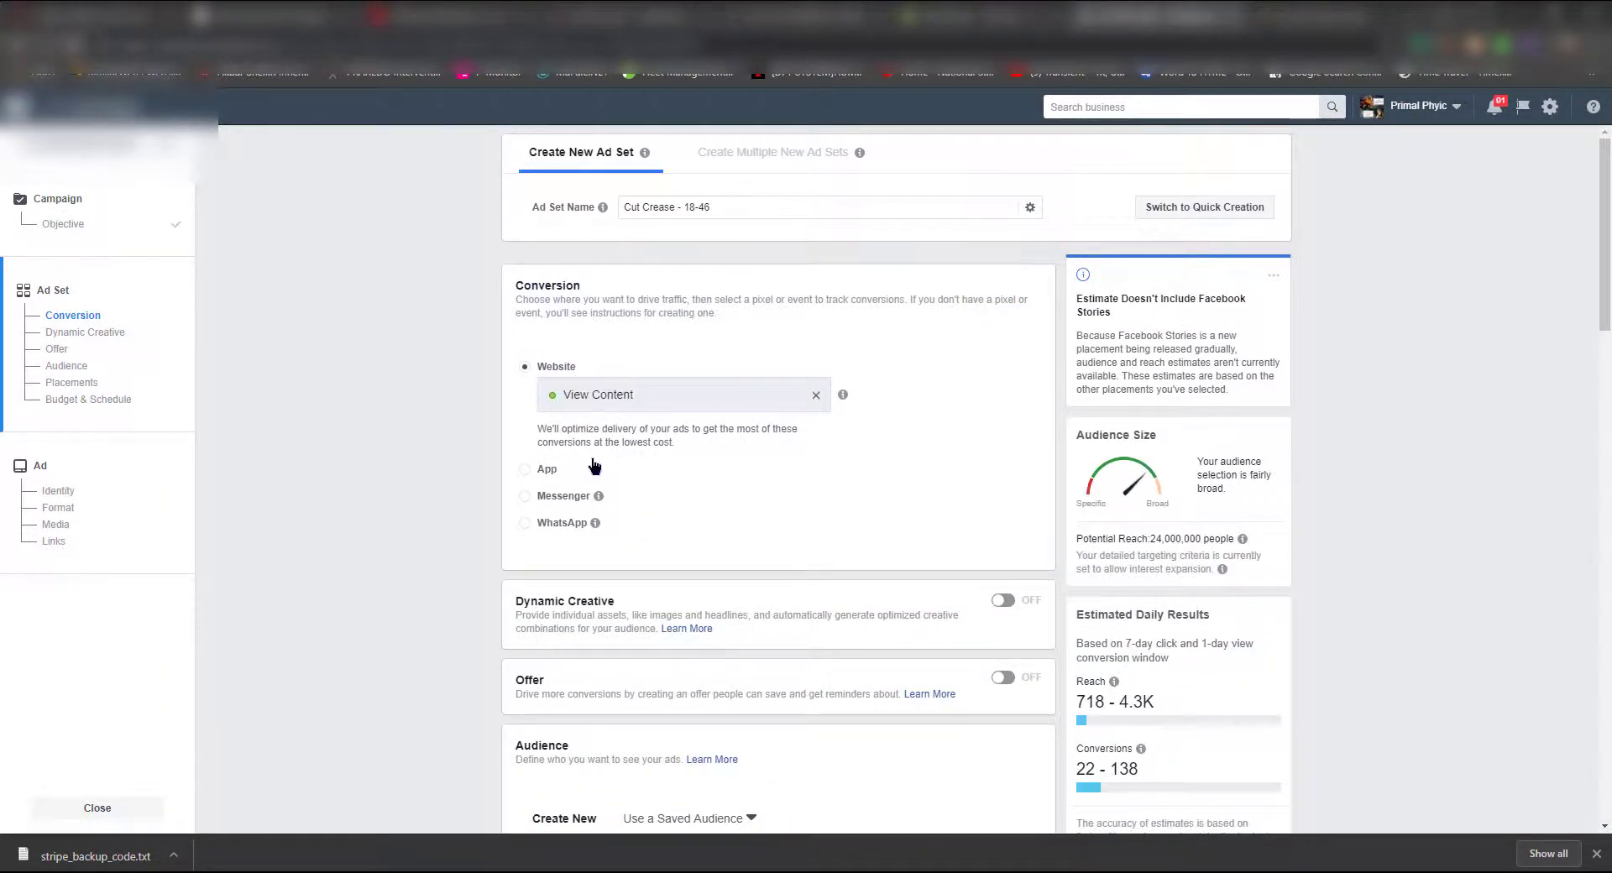
scroll(595, 466, "down", 1)
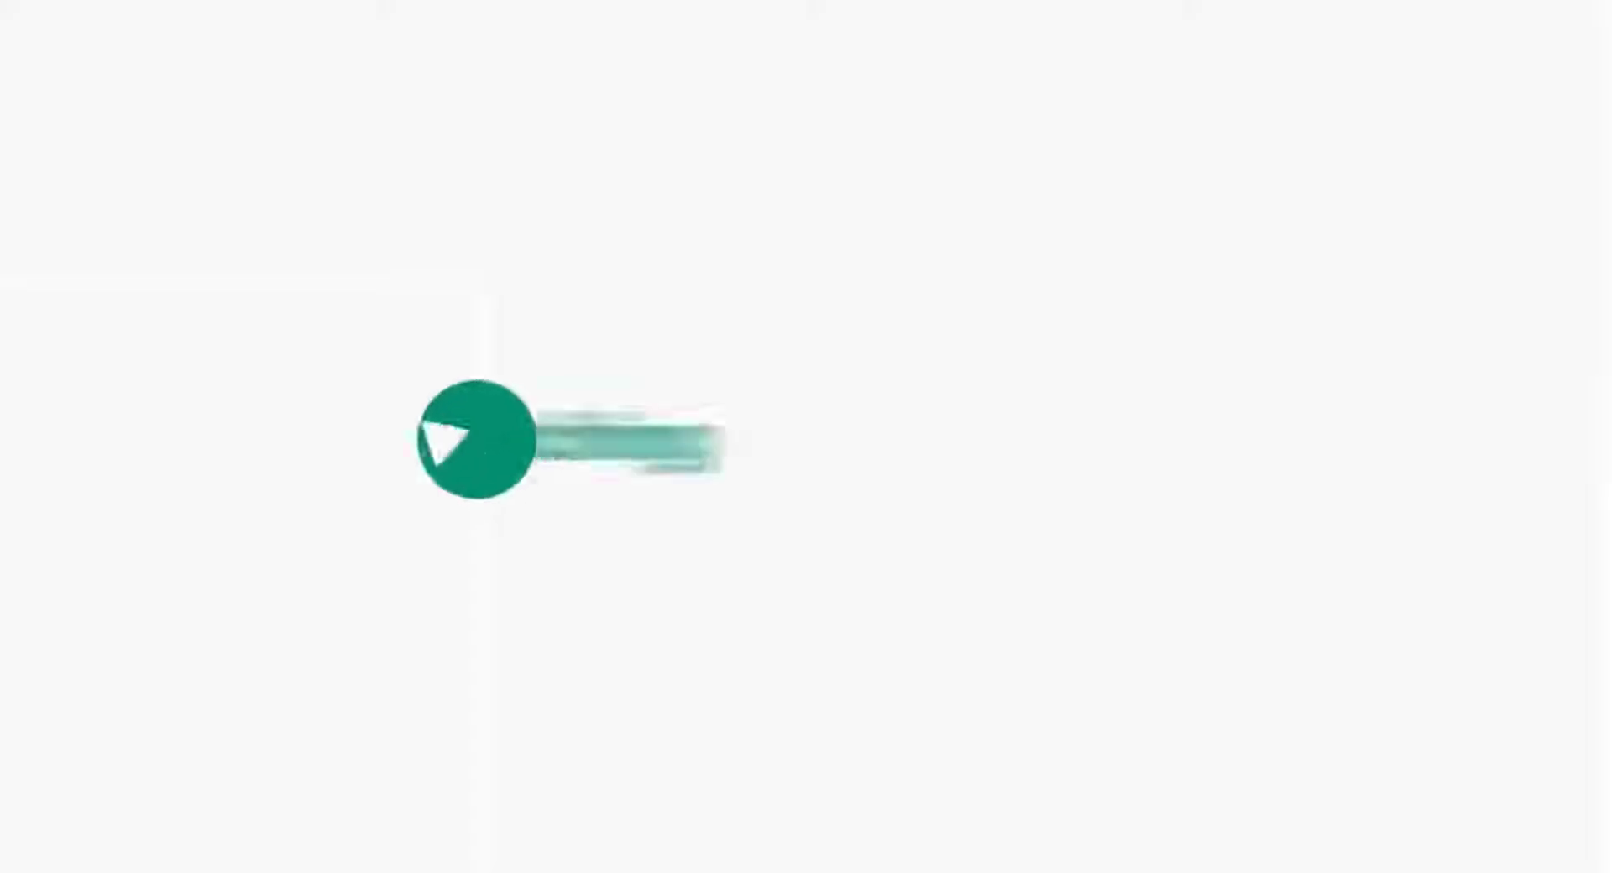